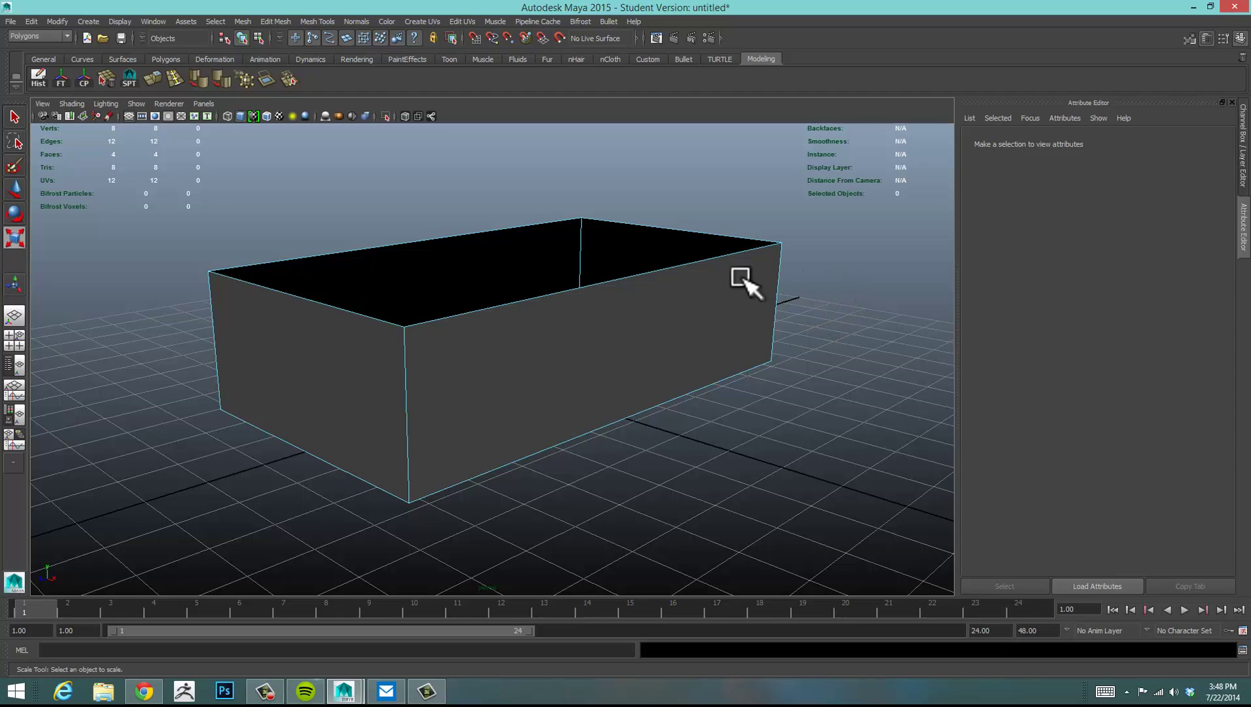
pyautogui.keyDown('alt'); pyautogui.moveTo(743, 293); pyautogui.dragTo(659, 326); pyautogui.keyUp('alt')
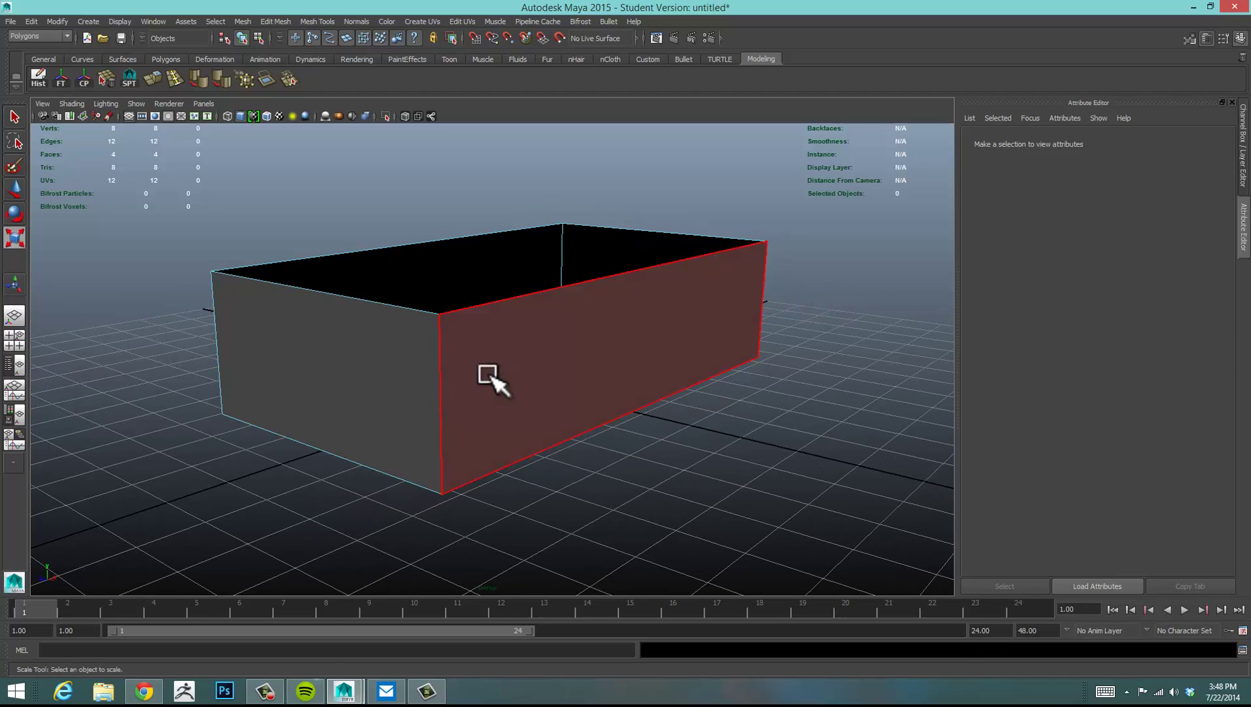
pyautogui.keyDown('alt'); pyautogui.moveTo(830, 345); pyautogui.dragTo(732, 368); pyautogui.keyUp('alt')
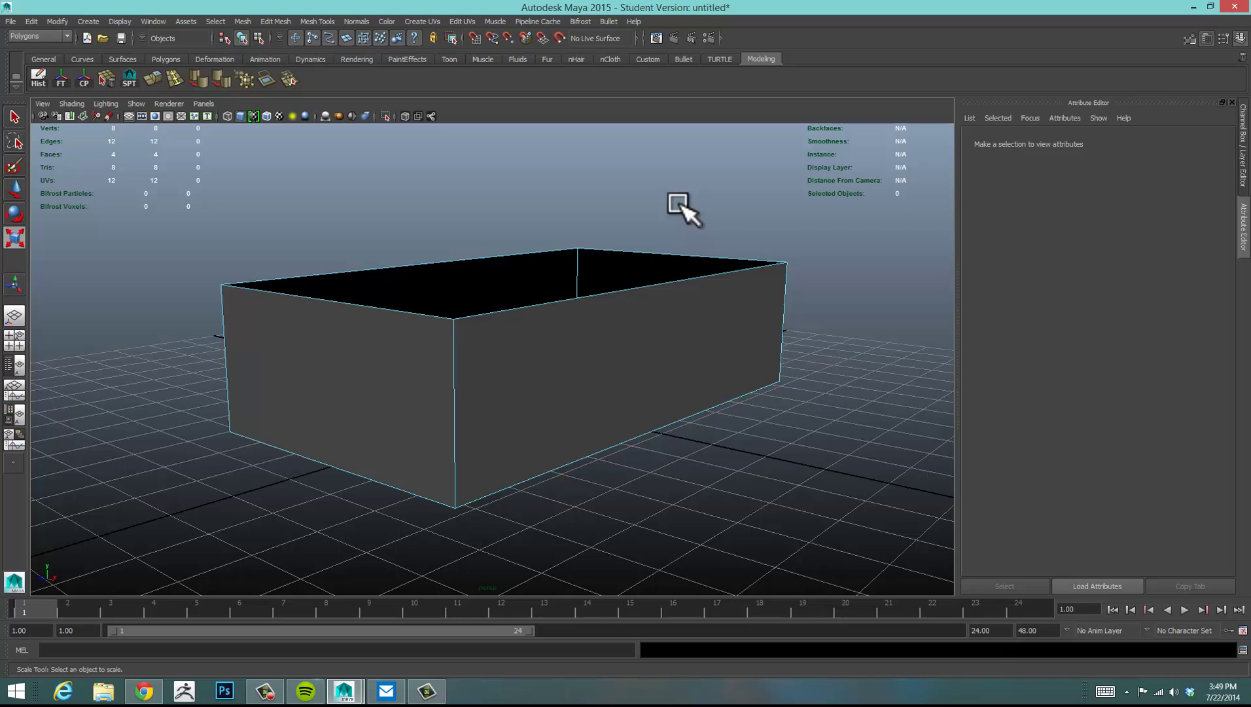
pyautogui.keyDown('alt'); pyautogui.moveTo(679, 201); pyautogui.dragTo(679, 210); pyautogui.keyUp('alt')
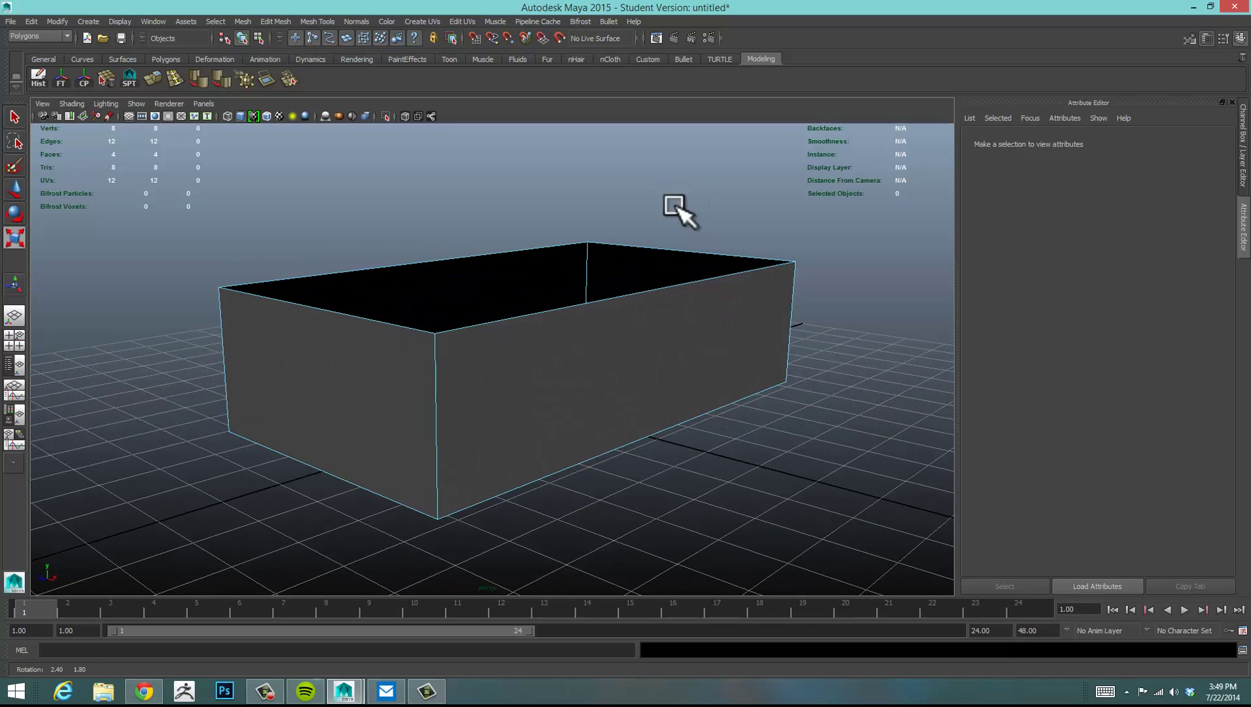
pyautogui.keyDown('alt'); pyautogui.moveTo(689, 270); pyautogui.dragTo(695, 268, button='middle'); pyautogui.keyUp('alt')
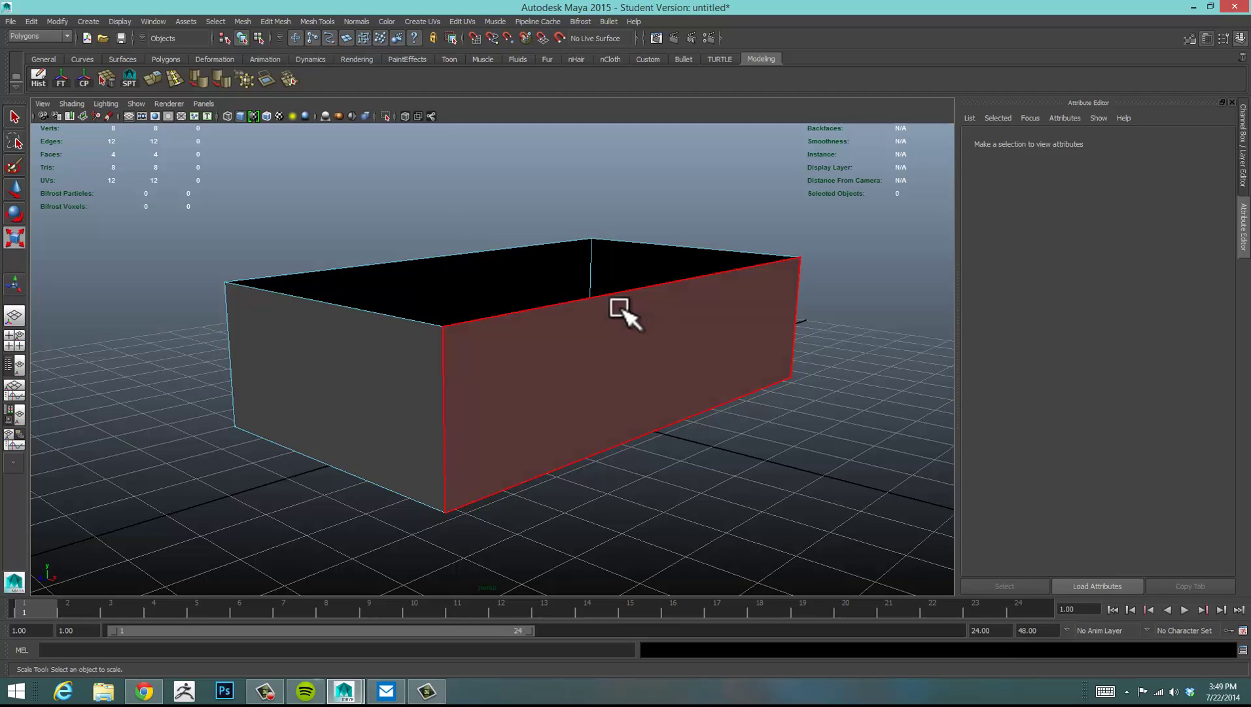
# Step: Select the open box in object mode and bring its assigned lambert1 material into view among its attribute nodes
pyautogui.moveTo(586, 349); pyautogui.dragTo(606, 342, button='right')
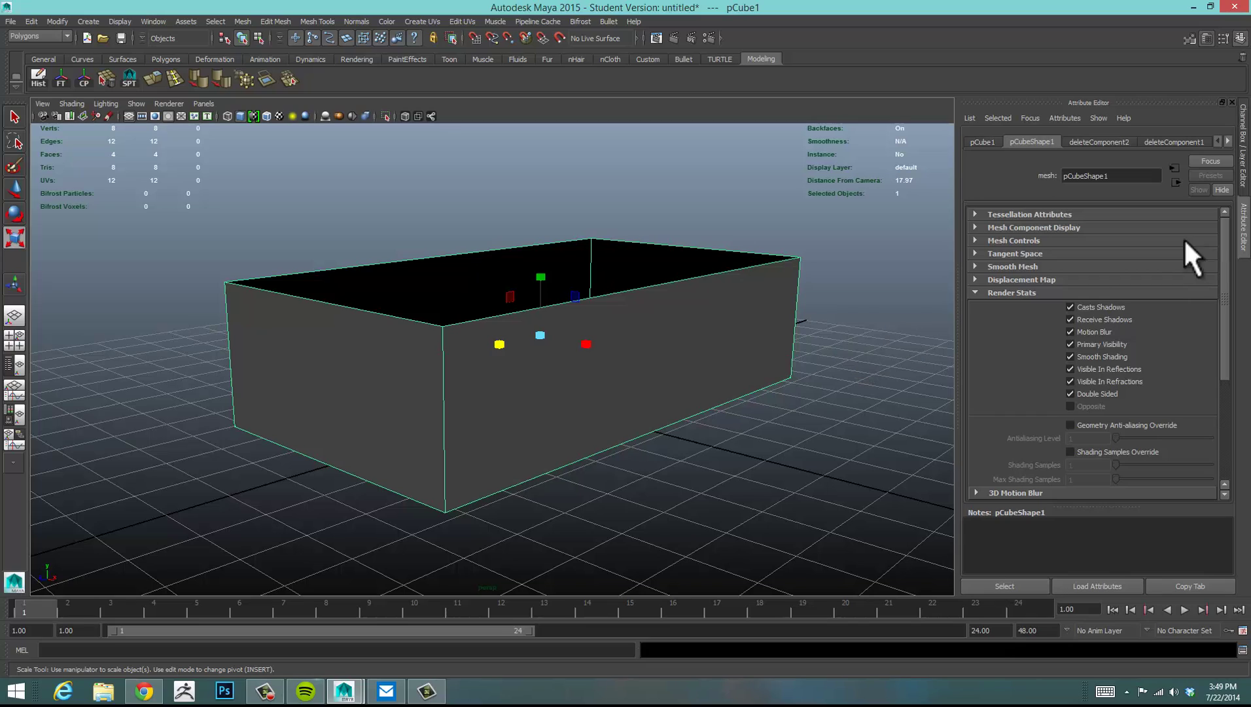
pyautogui.click(1228, 138)
pyautogui.click(1227, 137)
pyautogui.click(1227, 137)
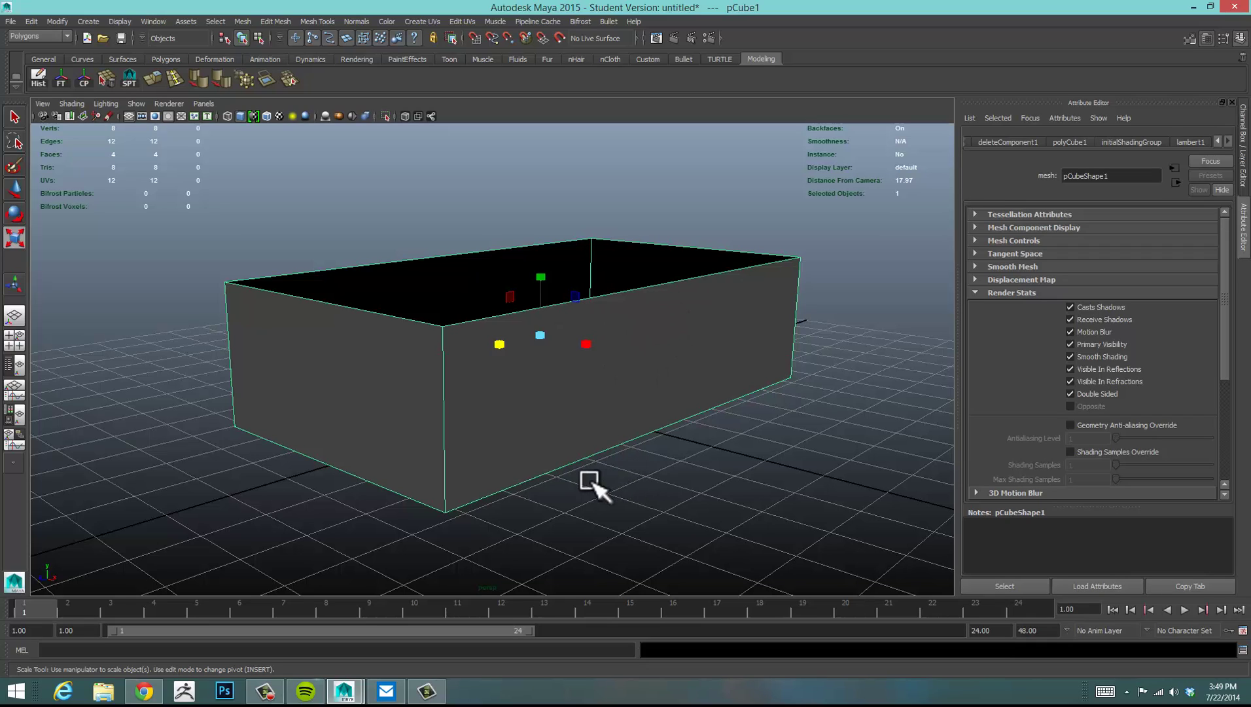
# Step: Assign a new Blinn material to the selected box
pyautogui.rightClick(632, 317)
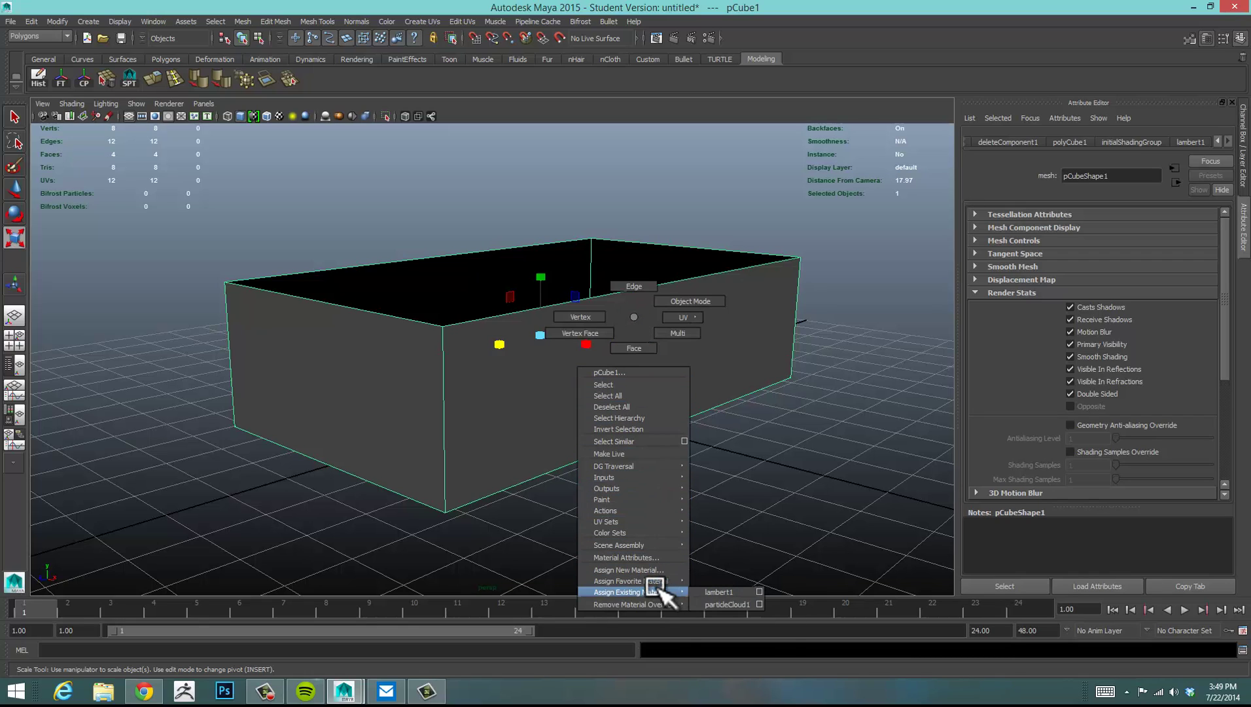
pyautogui.click(628, 571)
pyautogui.moveTo(531, 244); pyautogui.dragTo(947, 80)
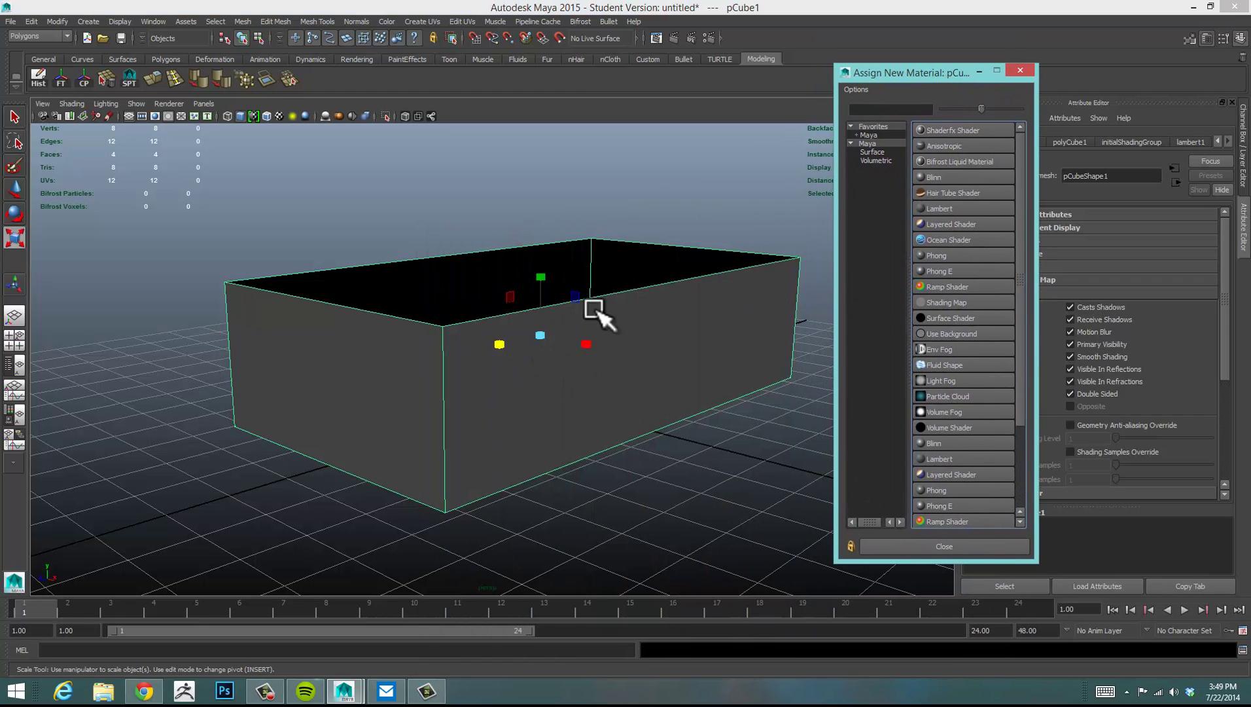
pyautogui.click(931, 176)
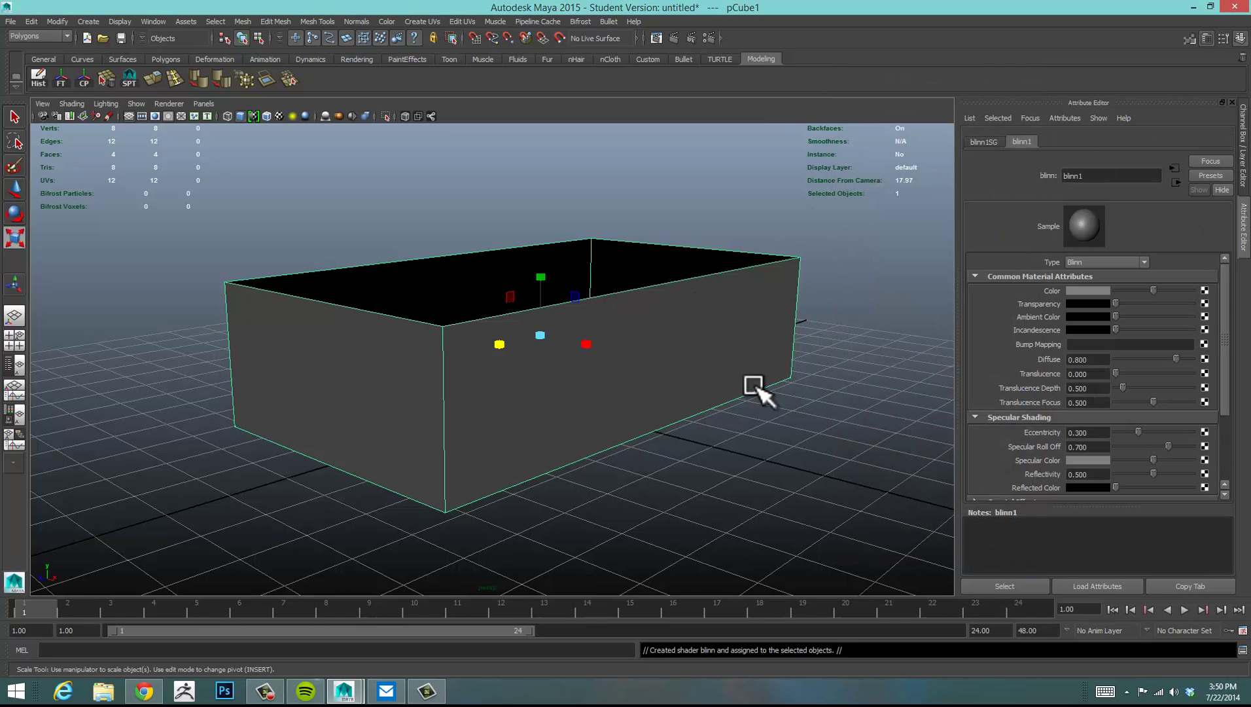
# Step: Open the UV Texture Editor for the box and arrange it beside the model so both can be seen
pyautogui.keyDown('alt'); pyautogui.moveTo(754, 385); pyautogui.dragTo(758, 391); pyautogui.keyUp('alt')
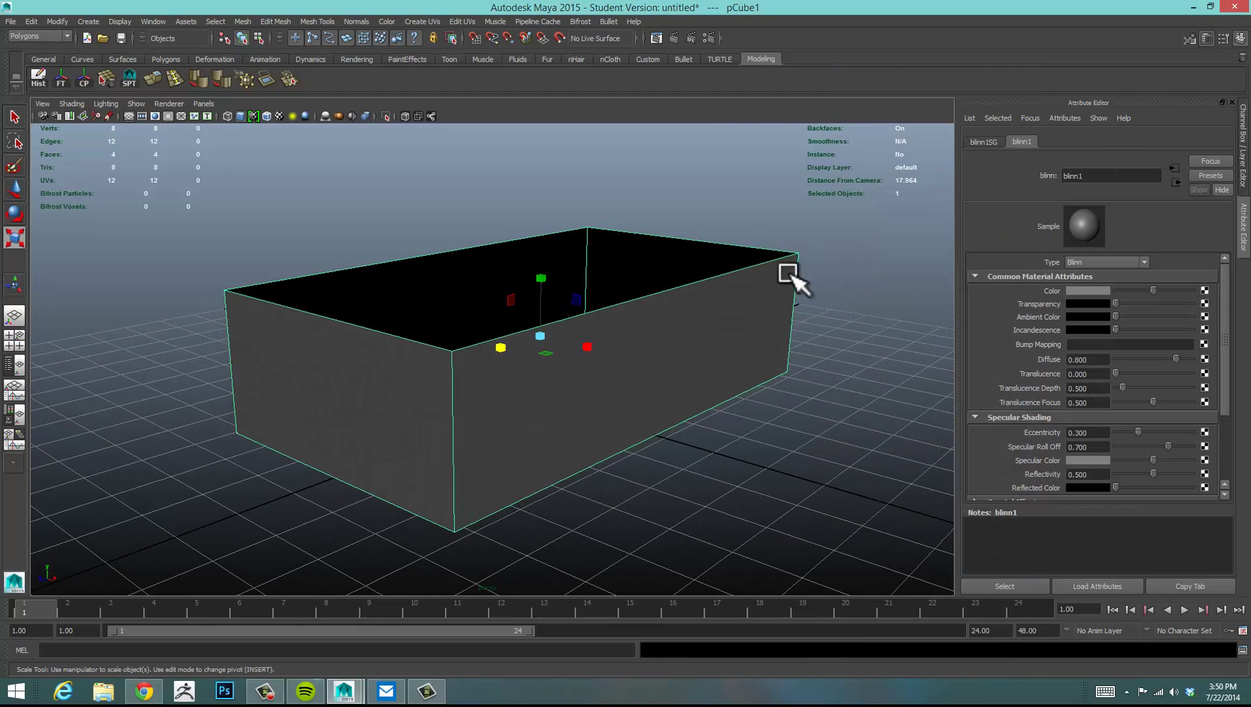
pyautogui.keyDown('alt'); pyautogui.moveTo(790, 274); pyautogui.dragTo(802, 268, button='middle'); pyautogui.keyUp('alt')
pyautogui.keyDown('alt'); pyautogui.moveTo(802, 268); pyautogui.dragTo(799, 335, button='right'); pyautogui.keyUp('alt')
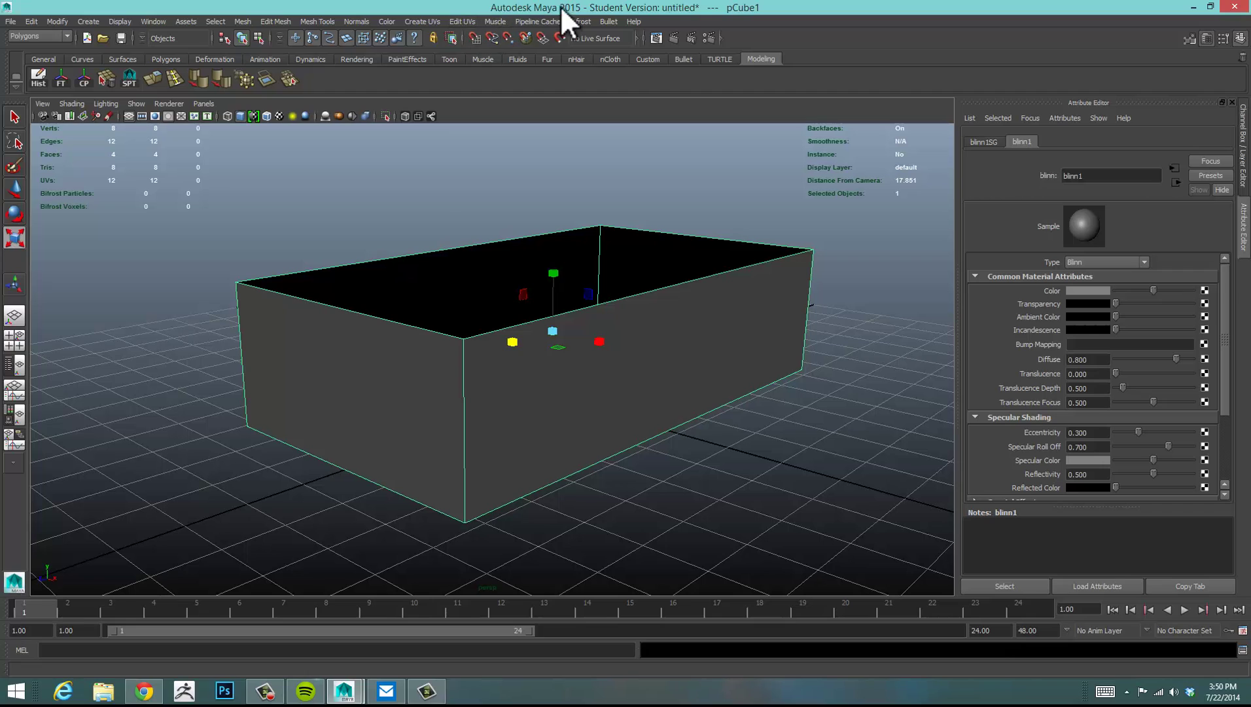
pyautogui.click(463, 21)
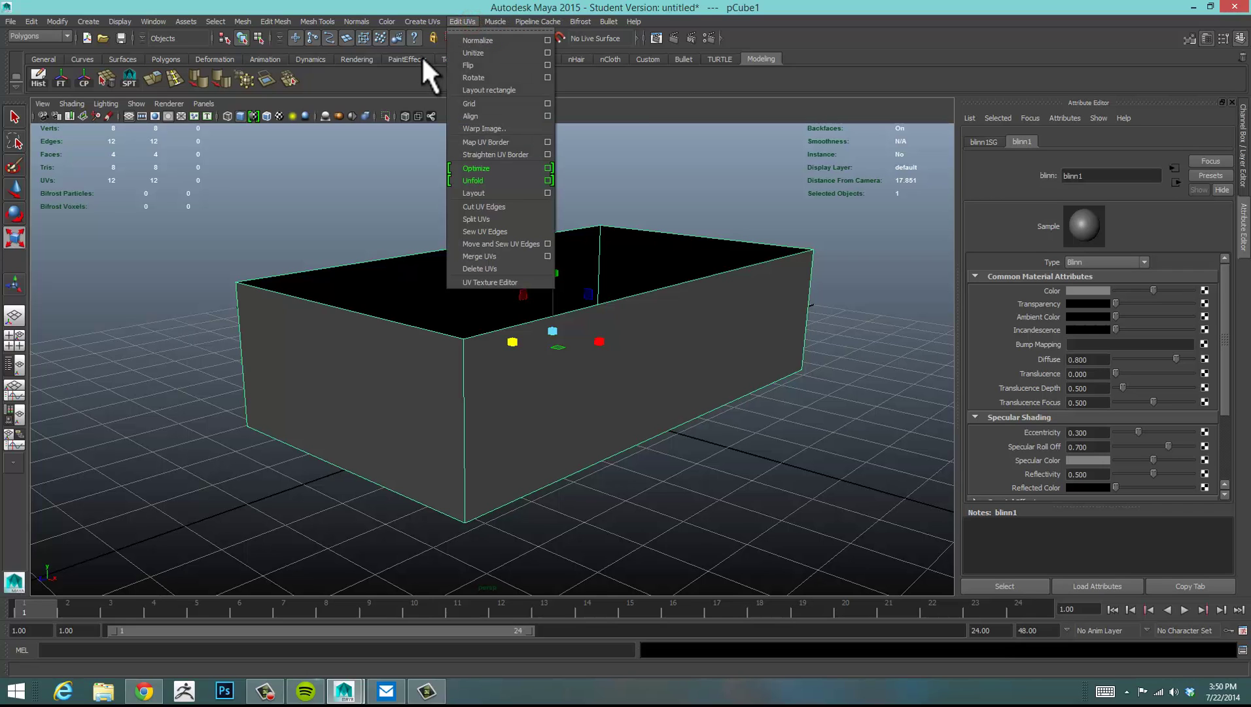
pyautogui.click(482, 282)
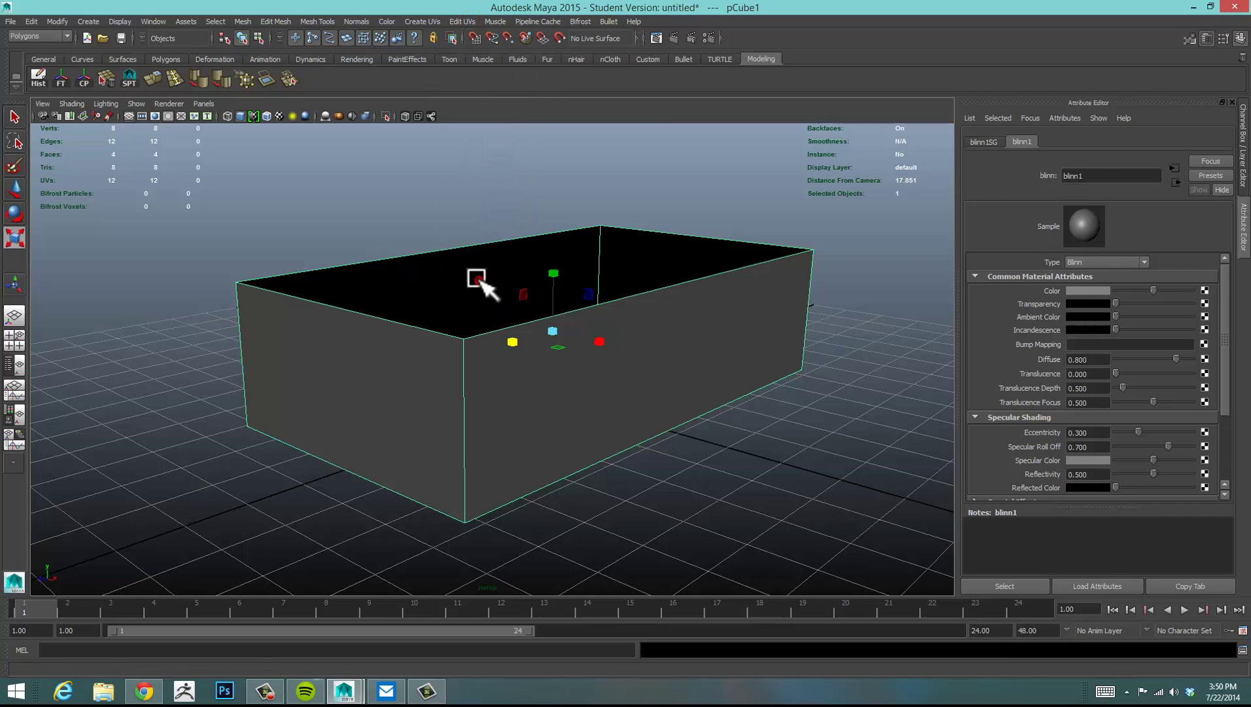
pyautogui.moveTo(885, 30); pyautogui.dragTo(1031, 37)
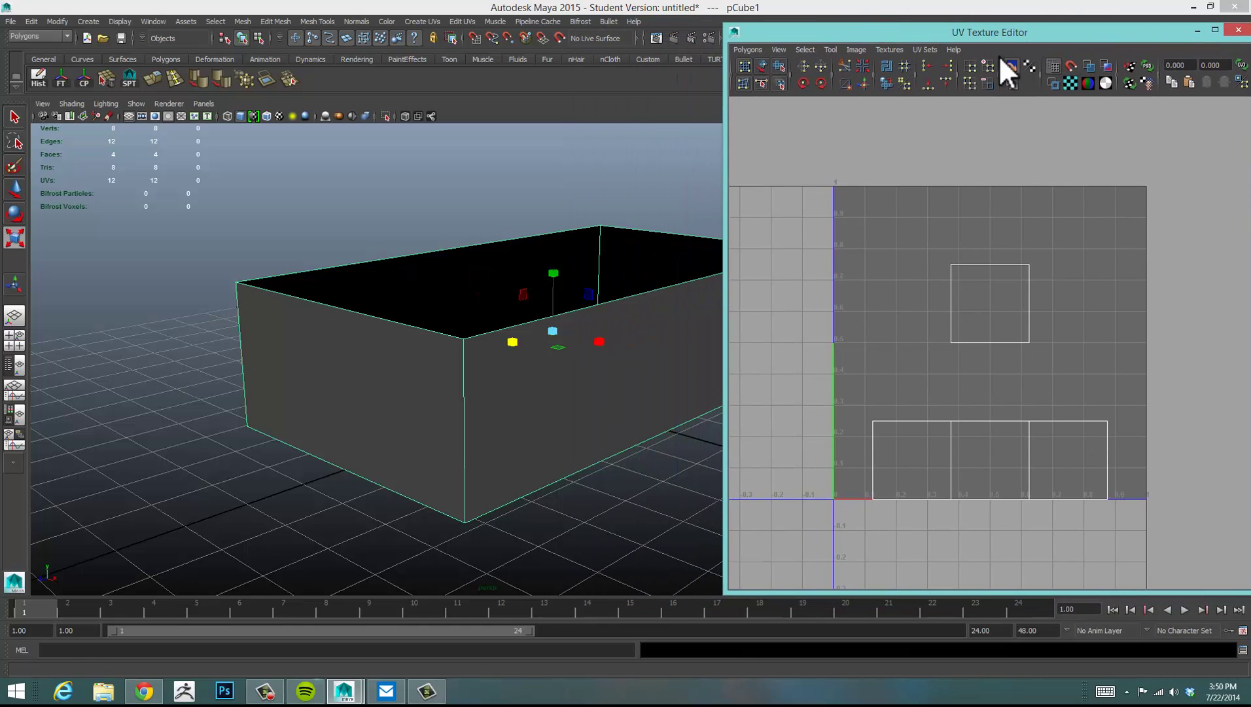
pyautogui.keyDown('alt'); pyautogui.moveTo(631, 251); pyautogui.dragTo(490, 225, button='middle'); pyautogui.keyUp('alt')
pyautogui.keyDown('alt'); pyautogui.moveTo(592, 229); pyautogui.dragTo(553, 237, button='right'); pyautogui.keyUp('alt')
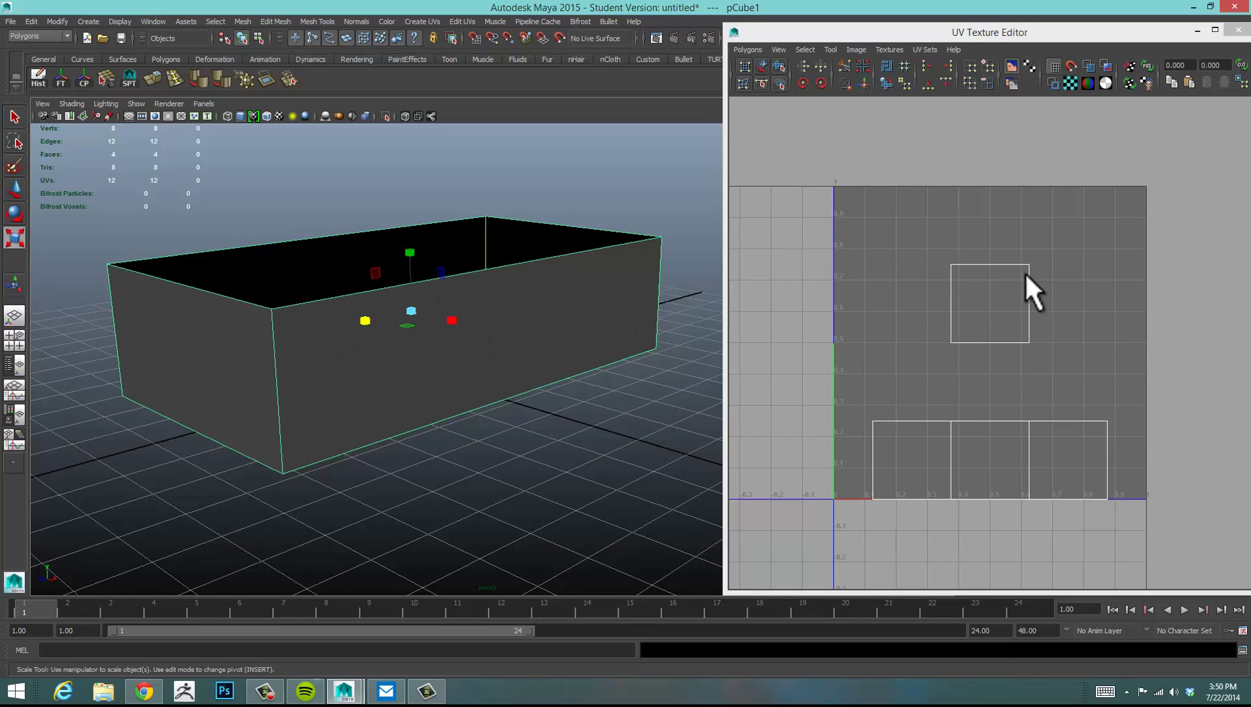
pyautogui.moveTo(1068, 34); pyautogui.dragTo(1013, 30)
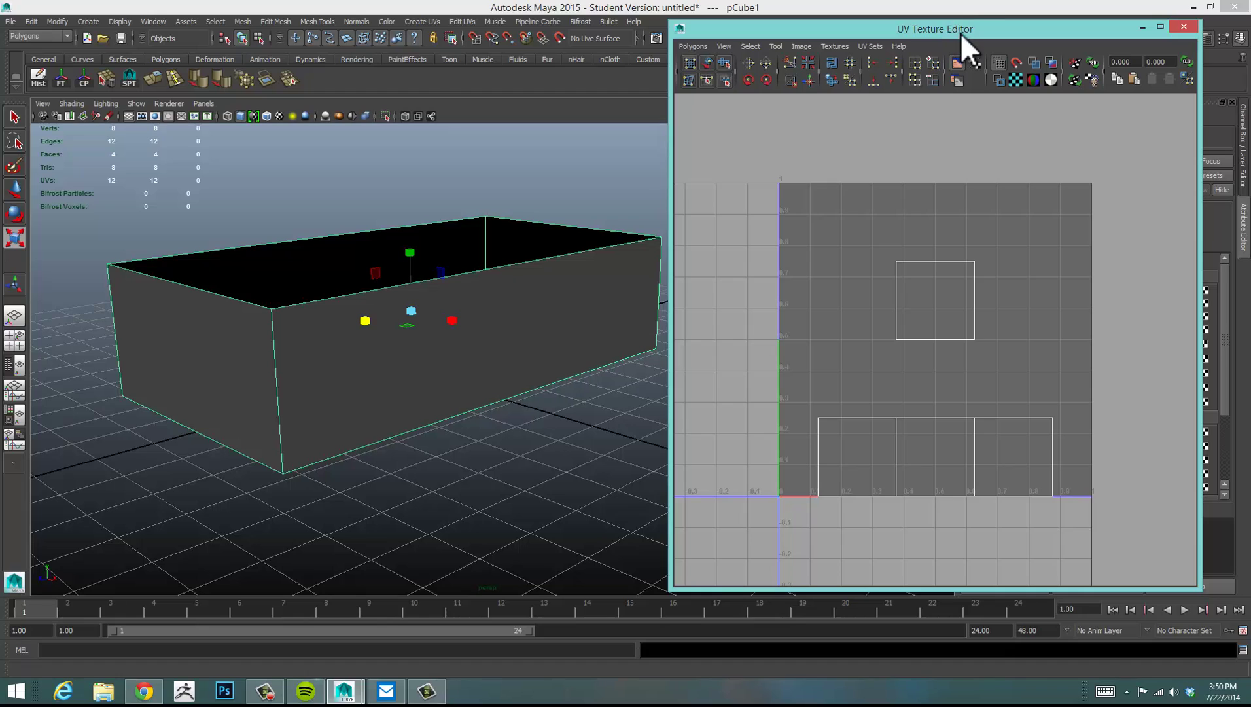
pyautogui.moveTo(960, 32)
pyautogui.mouseDown()
pyautogui.moveTo(929, 34)
pyautogui.moveTo(939, 45)
pyautogui.mouseUp()
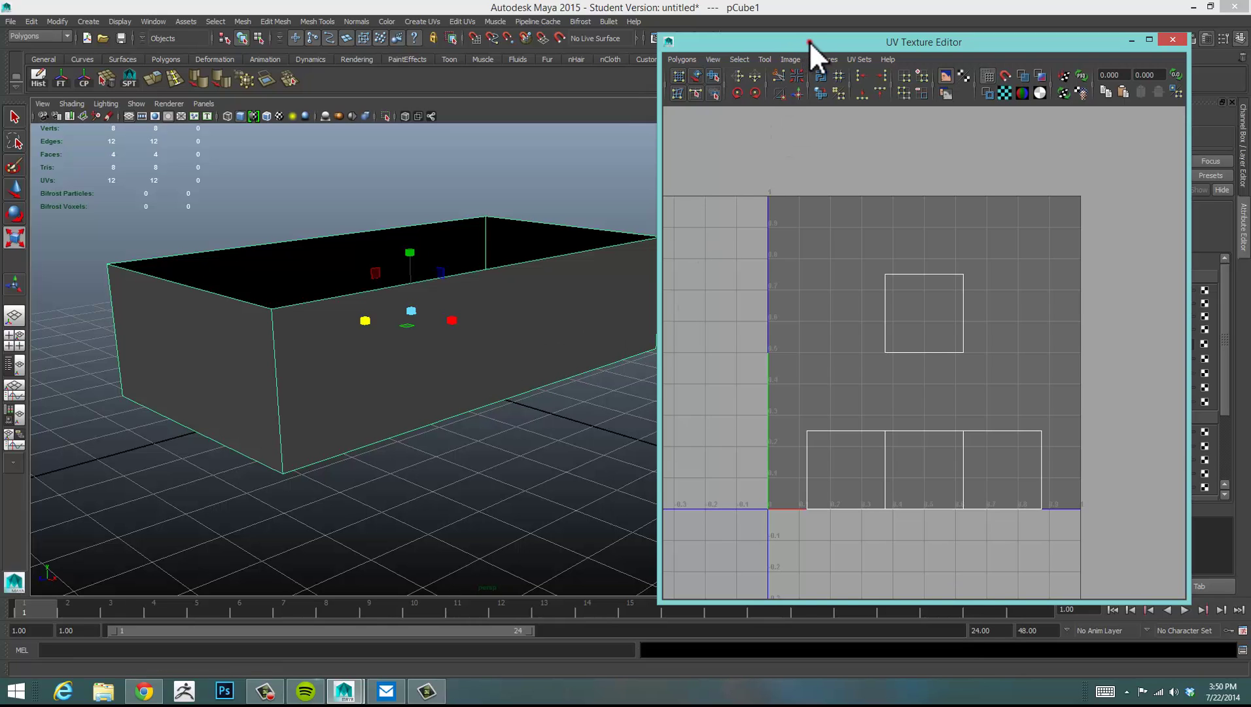
pyautogui.moveTo(809, 41)
pyautogui.mouseDown()
pyautogui.moveTo(757, 38)
pyautogui.moveTo(800, 41)
pyautogui.mouseUp()
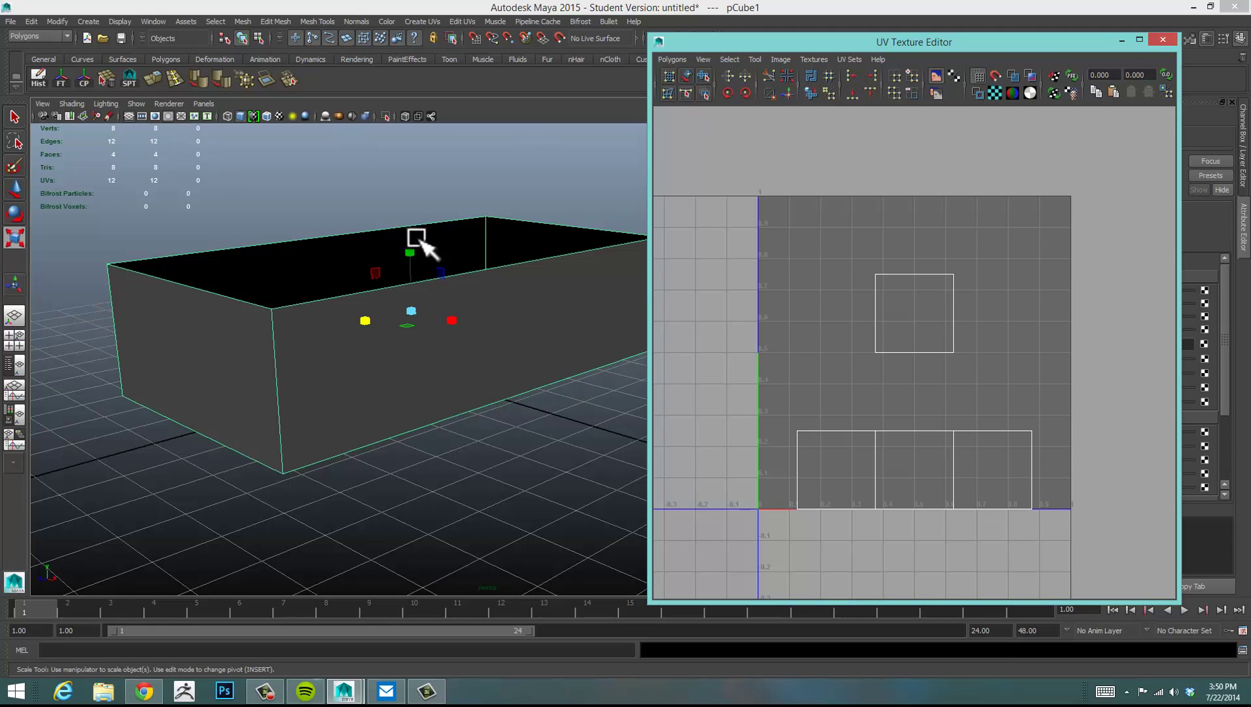
# Step: Delete the box's construction history and freeze its transformations
pyautogui.click(32, 19)
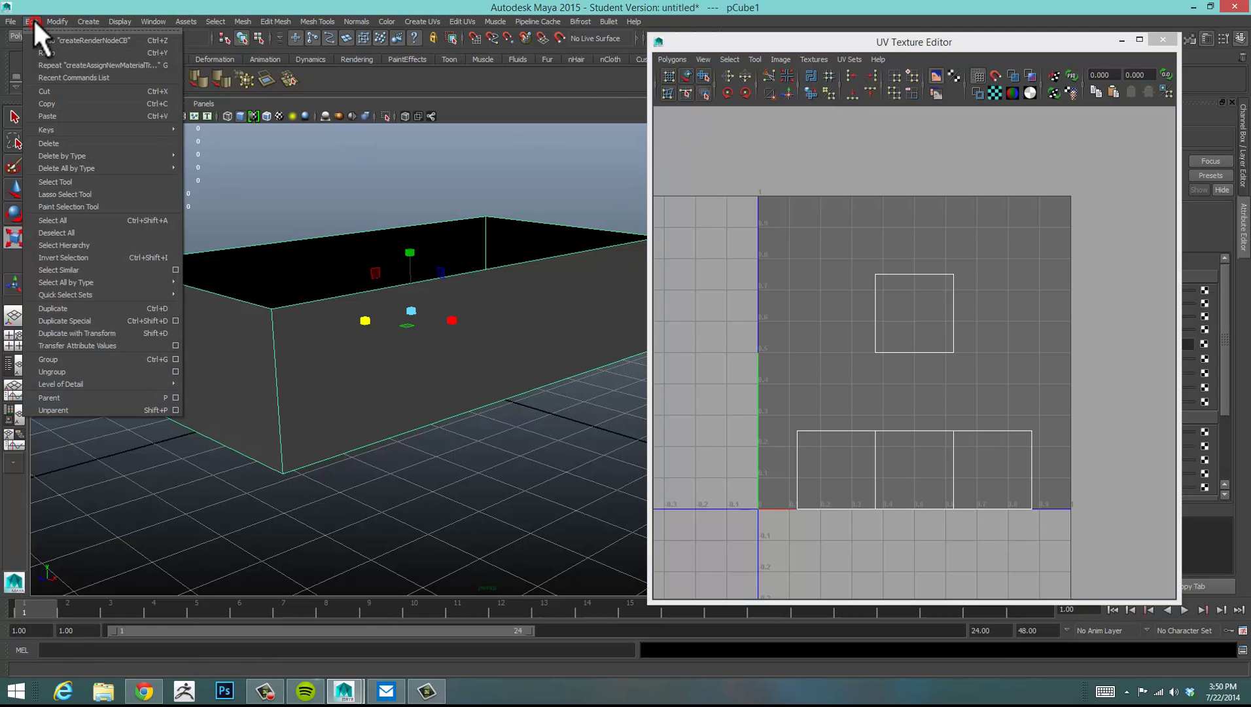
pyautogui.moveTo(66, 157)
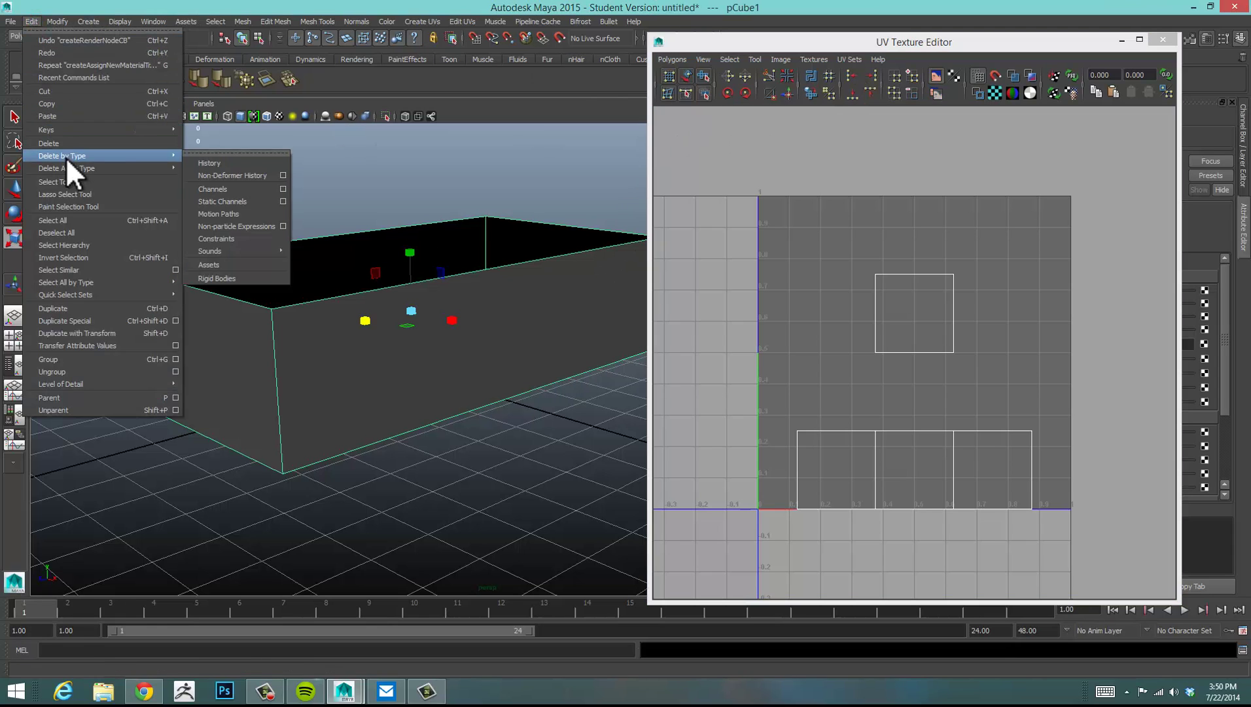
pyautogui.click(209, 162)
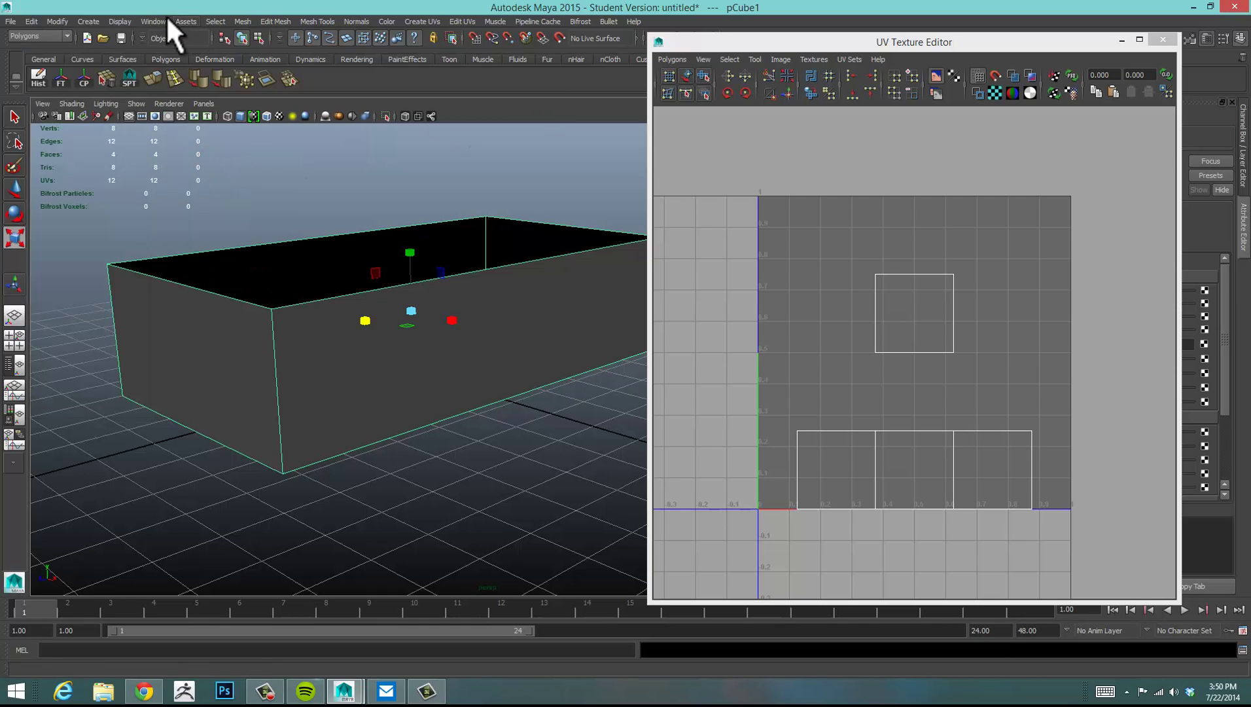
pyautogui.click(57, 18)
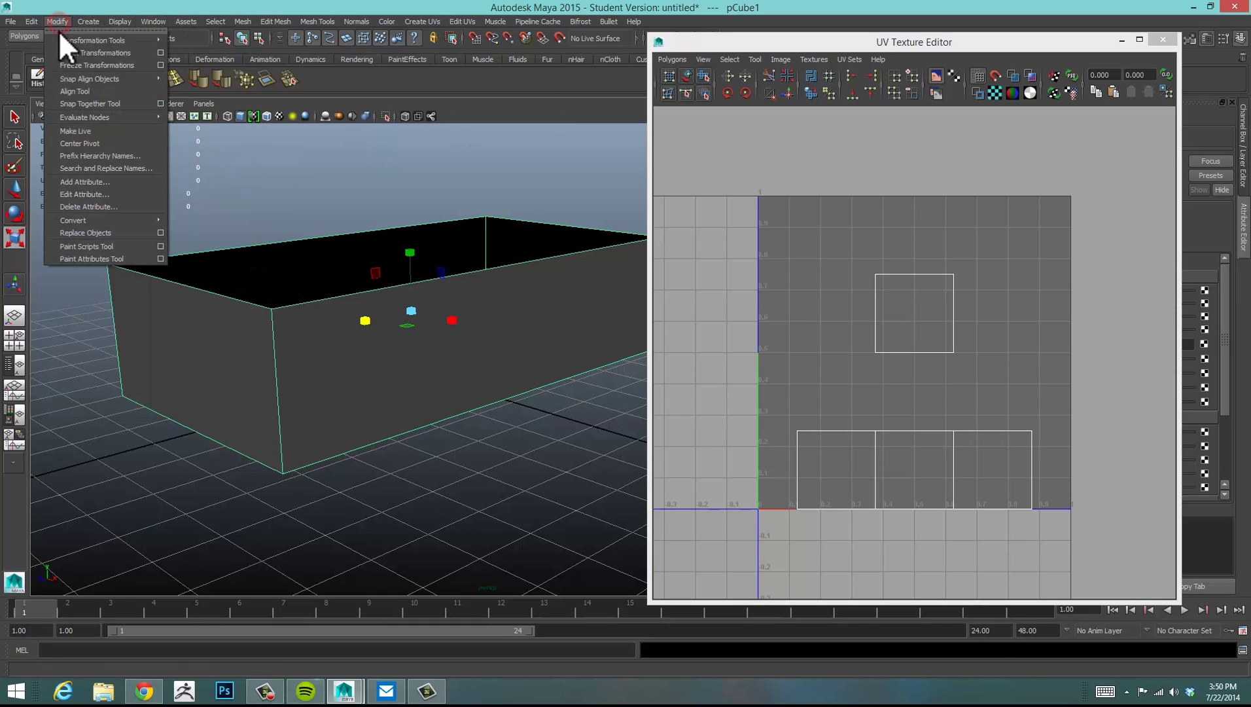
pyautogui.click(66, 61)
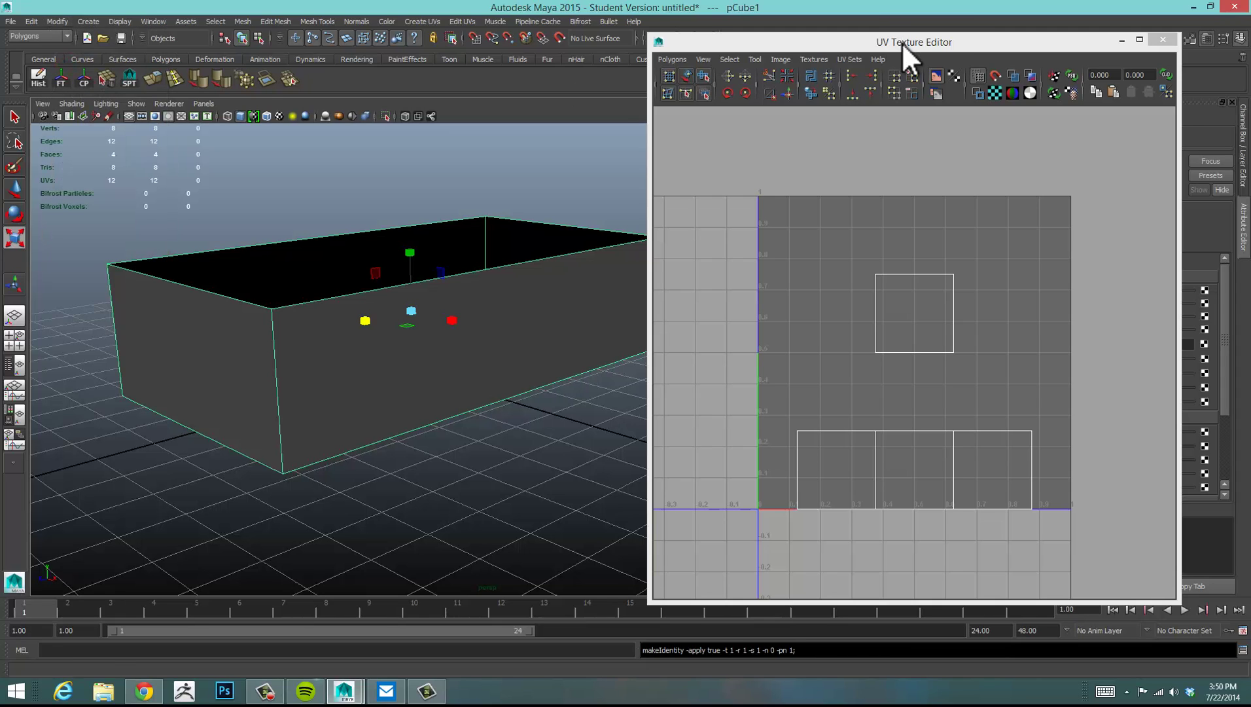
# Step: Show the Channel Box to check the box's transform values, keeping the UV Texture Editor beside the model
pyautogui.moveTo(903, 43); pyautogui.dragTo(694, 43)
pyautogui.click(1243, 161)
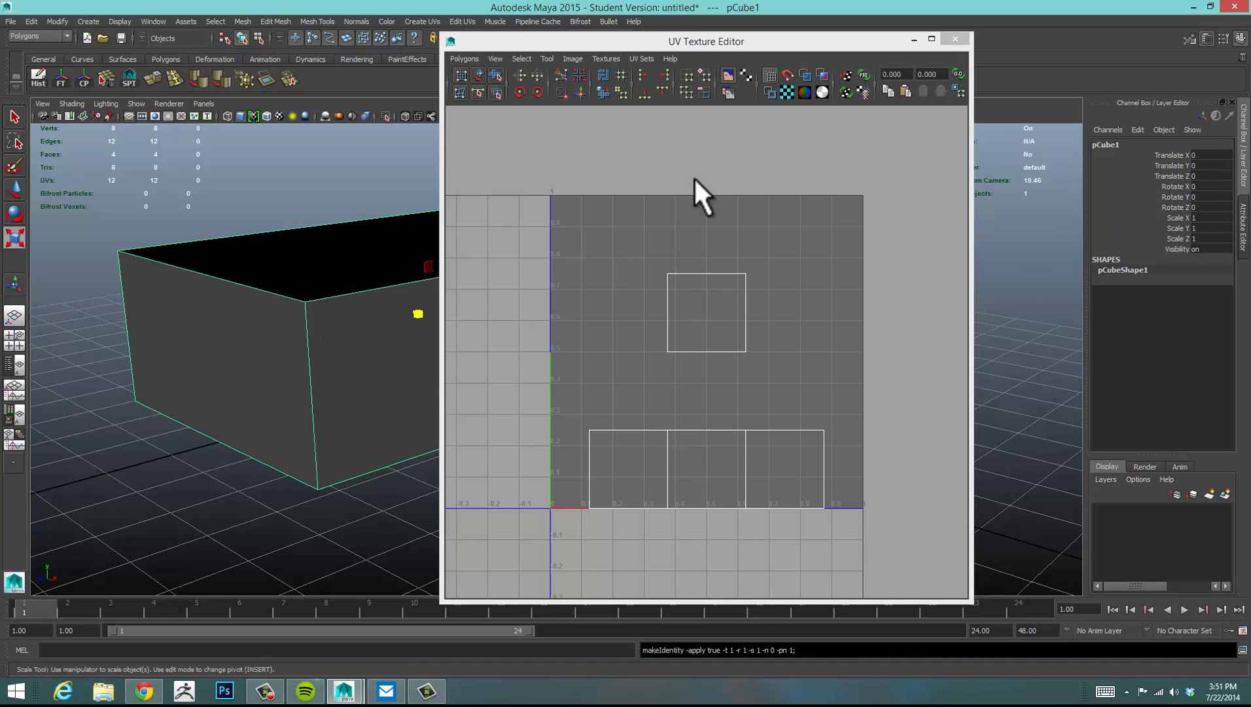
pyautogui.moveTo(701, 41); pyautogui.dragTo(904, 23)
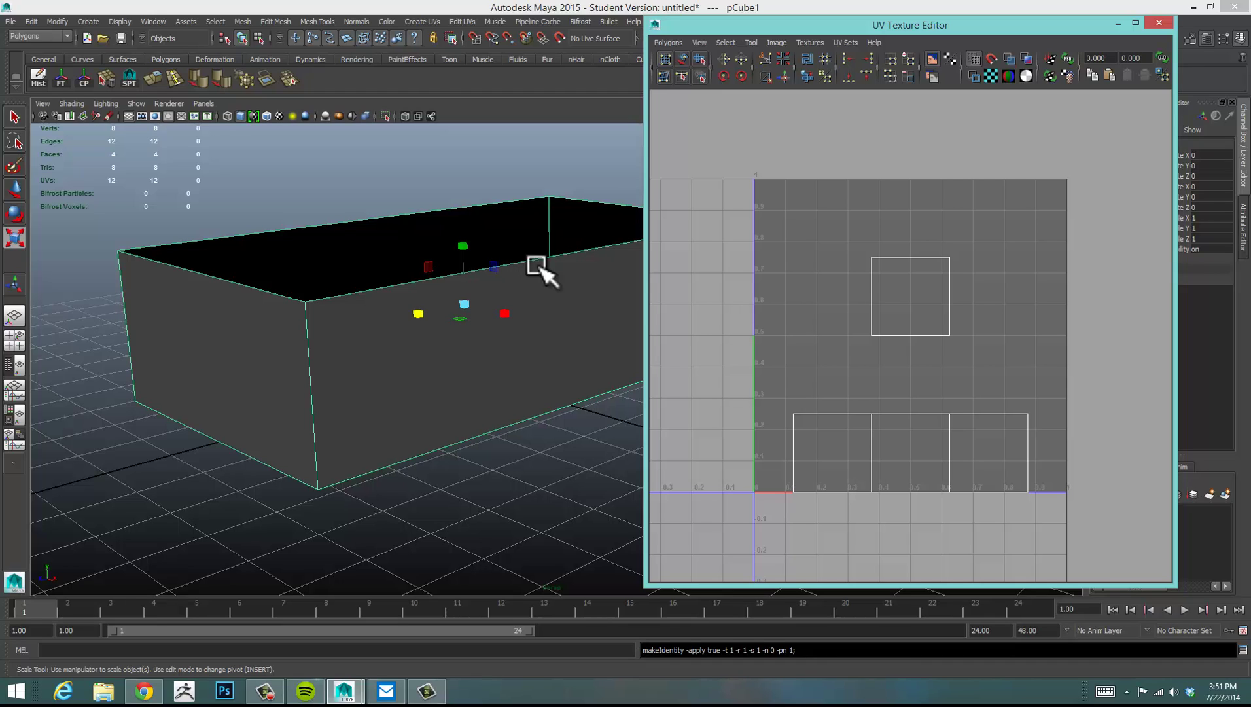
pyautogui.moveTo(944, 30)
pyautogui.mouseDown()
pyautogui.moveTo(973, 30)
pyautogui.moveTo(928, 31)
pyautogui.mouseUp()
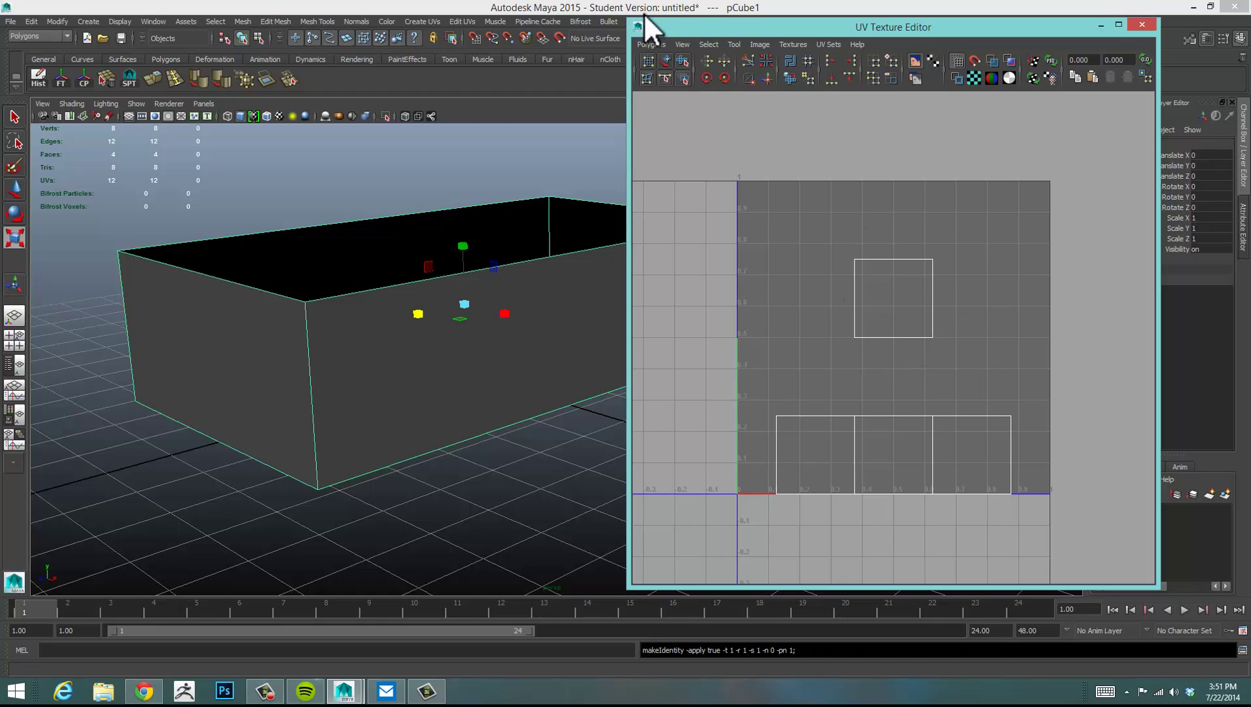
pyautogui.moveTo(707, 24); pyautogui.dragTo(691, 28)
# Step: Apply Automatic Mapping to the box's UVs, deselect it, and narrow the UV Texture Editor to clear more of the model
pyautogui.click(419, 21)
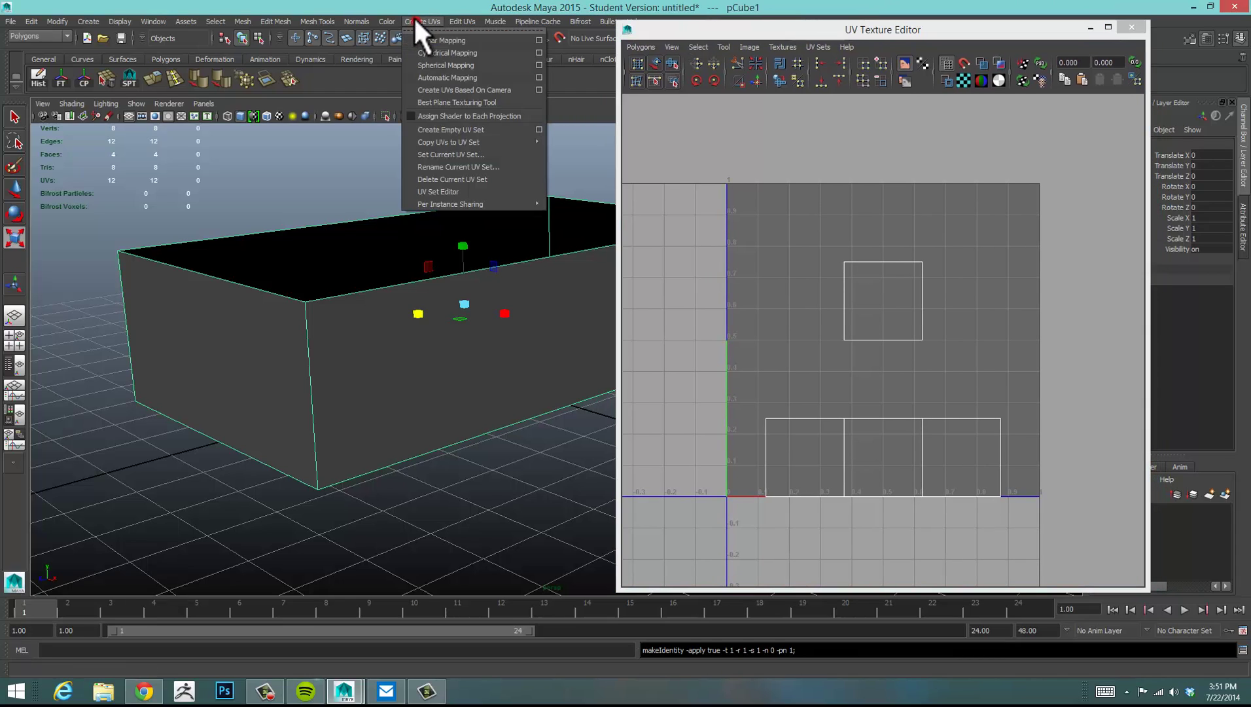
pyautogui.click(479, 76)
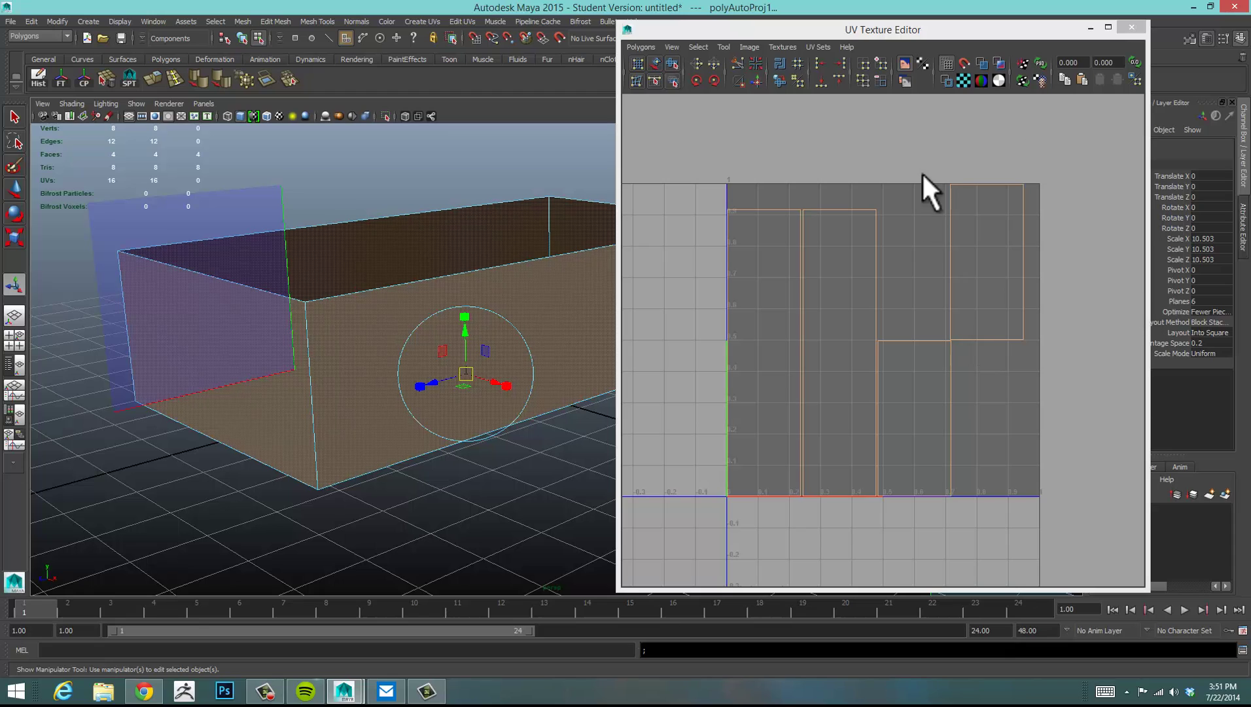
pyautogui.moveTo(962, 30); pyautogui.dragTo(890, 28)
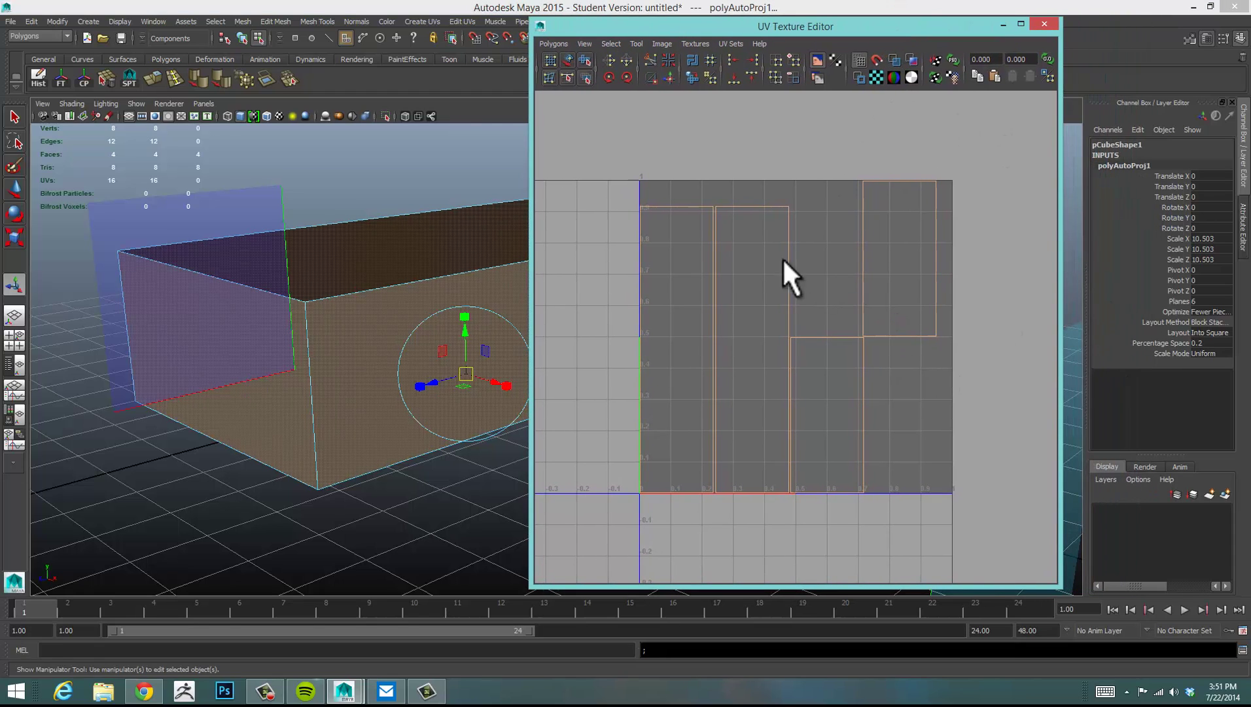
pyautogui.click(863, 140)
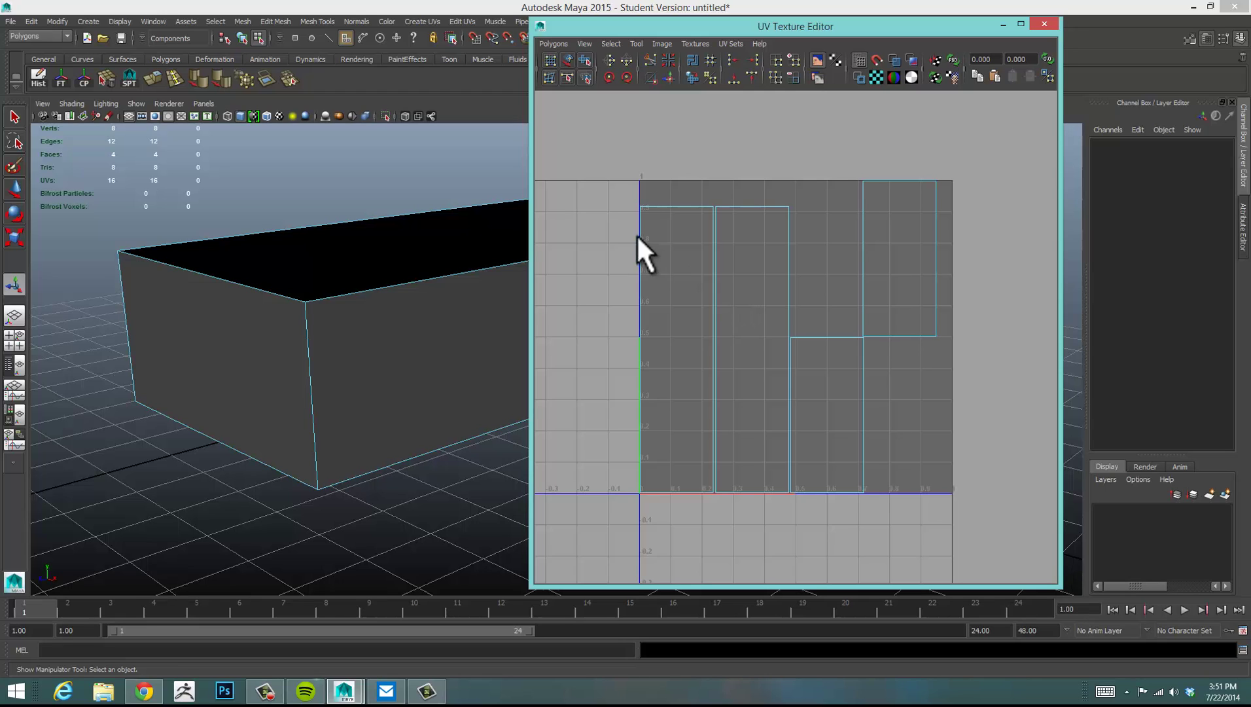
pyautogui.moveTo(531, 243); pyautogui.dragTo(564, 243)
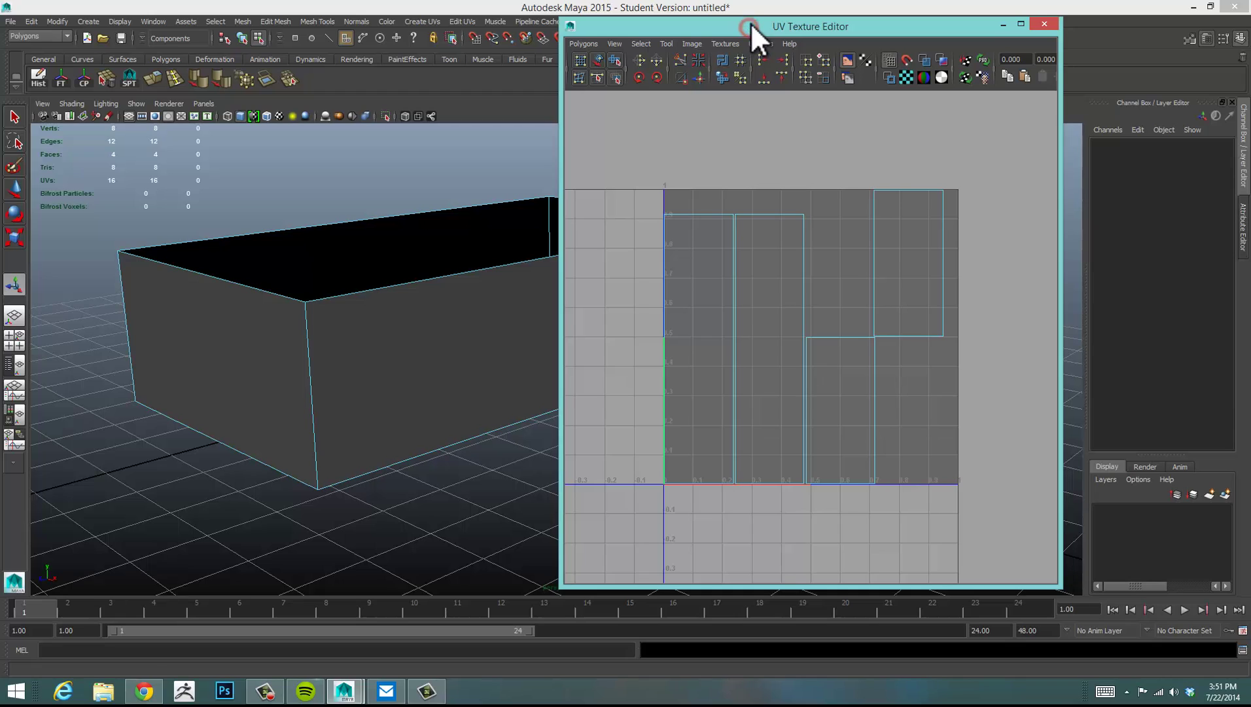
pyautogui.moveTo(751, 23); pyautogui.dragTo(751, 17)
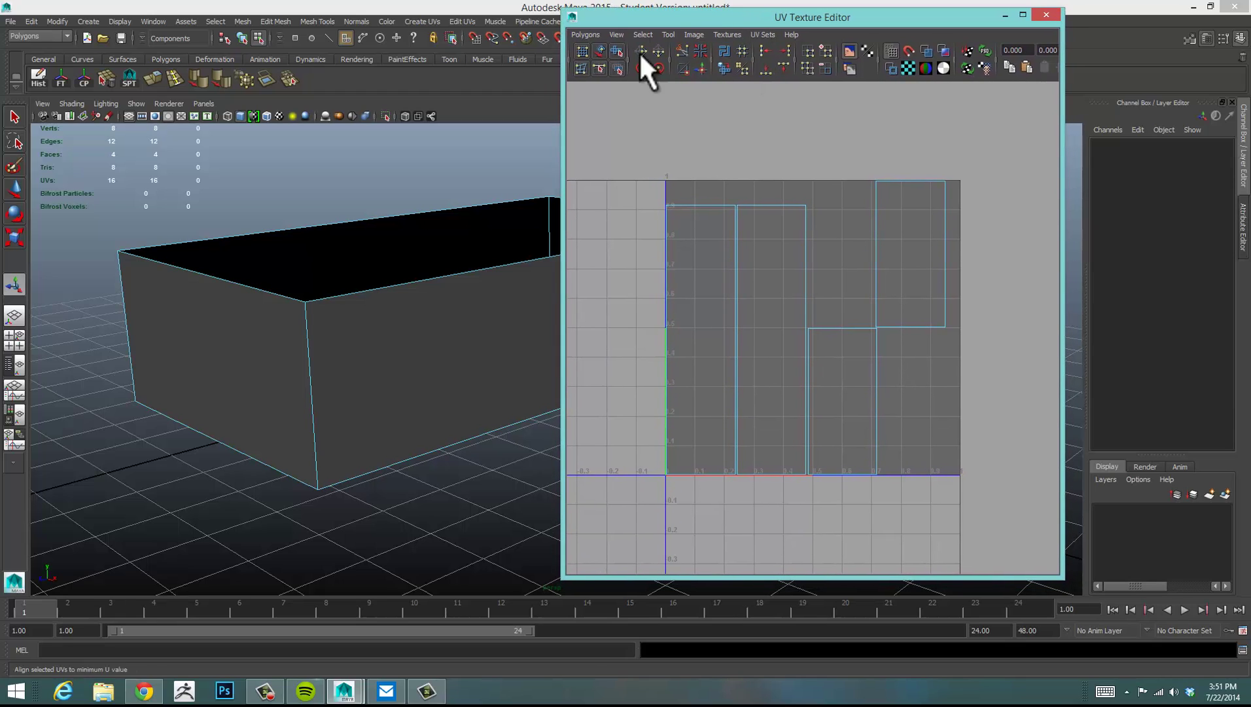
# Step: Open the UV Set Editor, place it clear of the box, and switch the box back to object mode
pyautogui.click(422, 19)
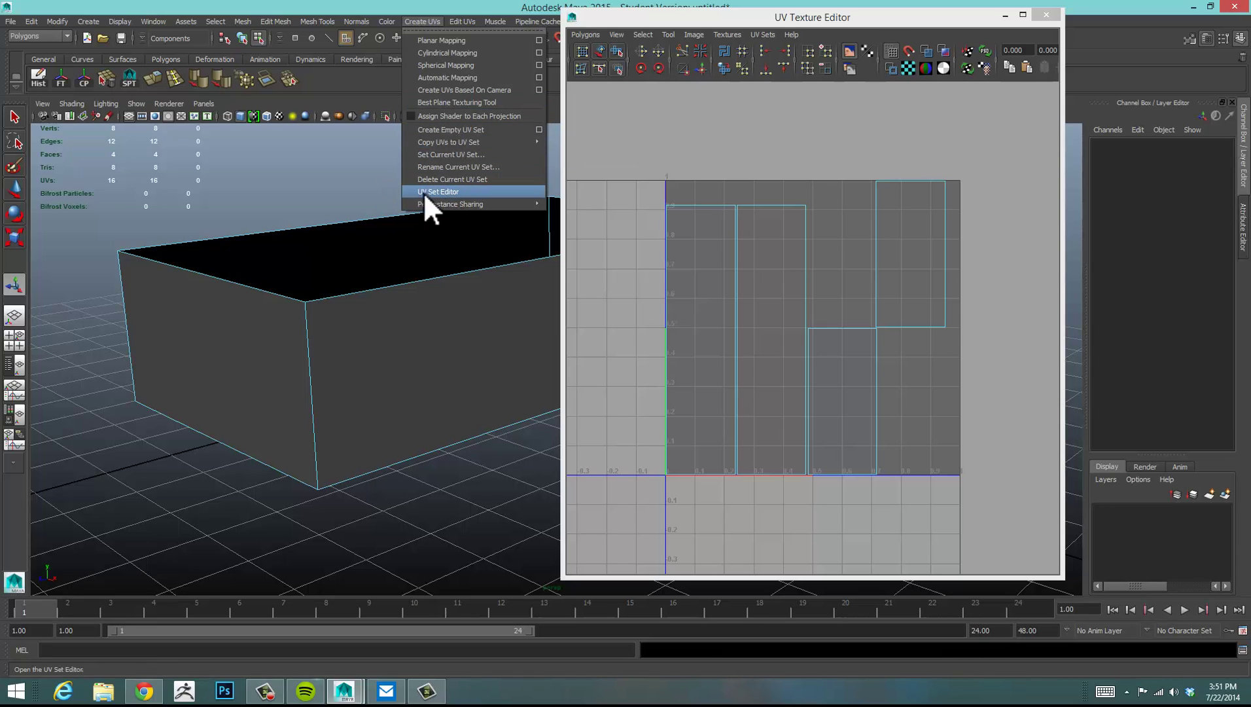
pyautogui.click(457, 192)
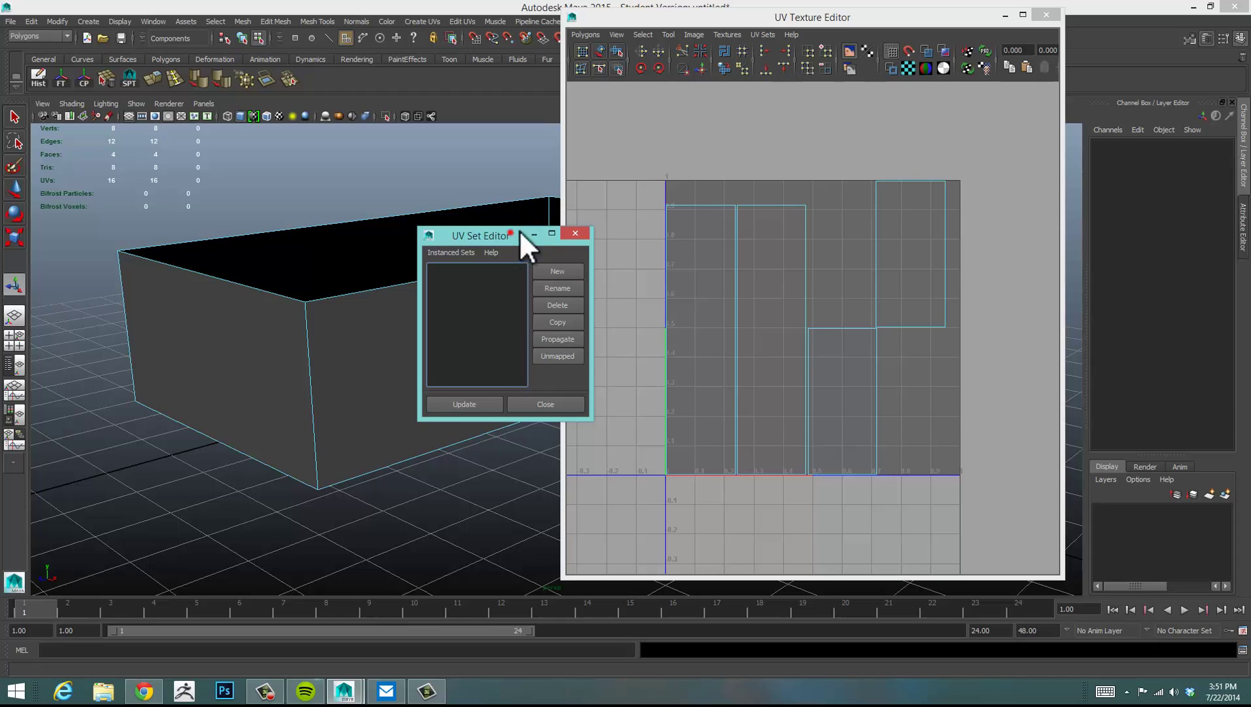
pyautogui.moveTo(520, 231); pyautogui.dragTo(720, 76)
pyautogui.moveTo(477, 321); pyautogui.dragTo(487, 346, button='right')
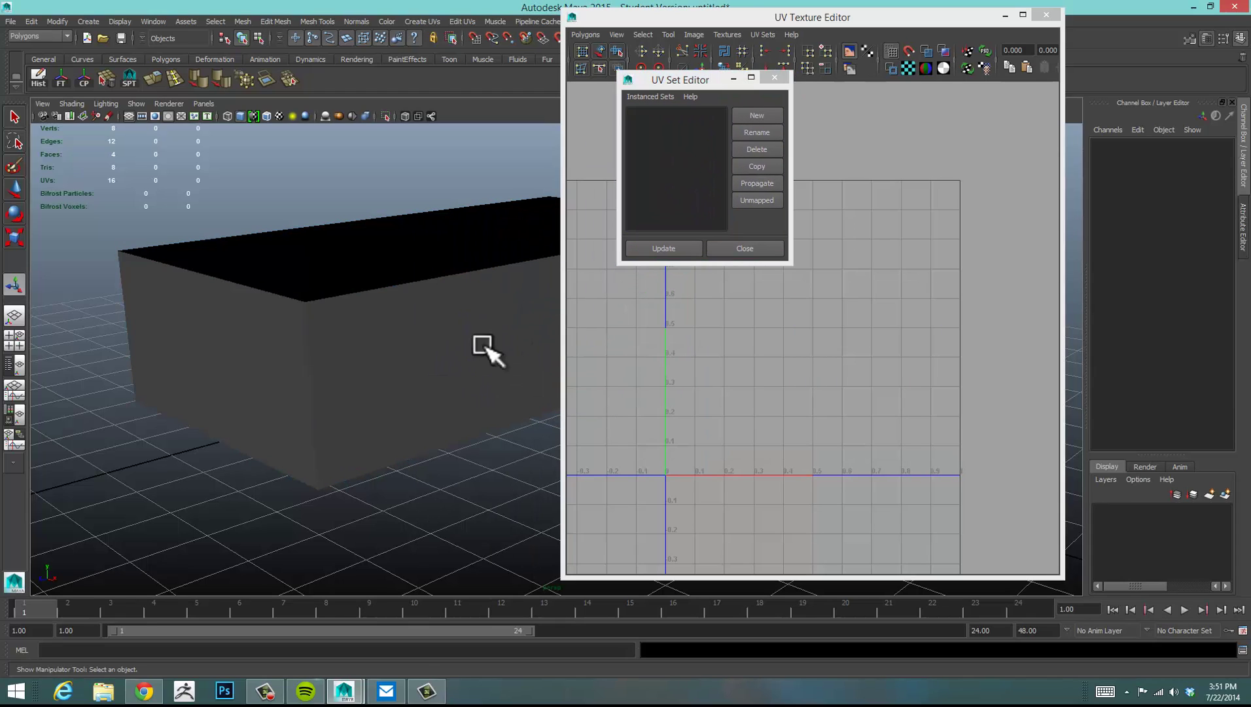
# Step: Create a new UV set for the box and make it the current set in the UV Set Editor
pyautogui.click(424, 346)
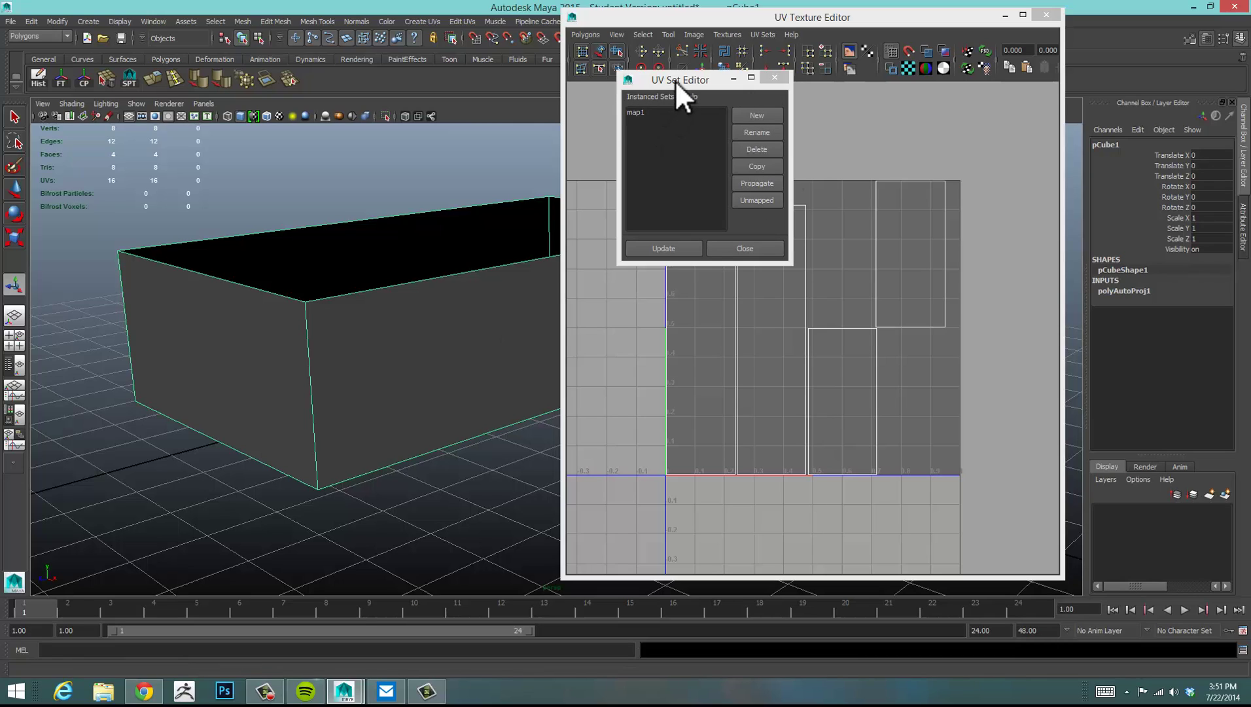
pyautogui.moveTo(675, 80); pyautogui.dragTo(662, 88)
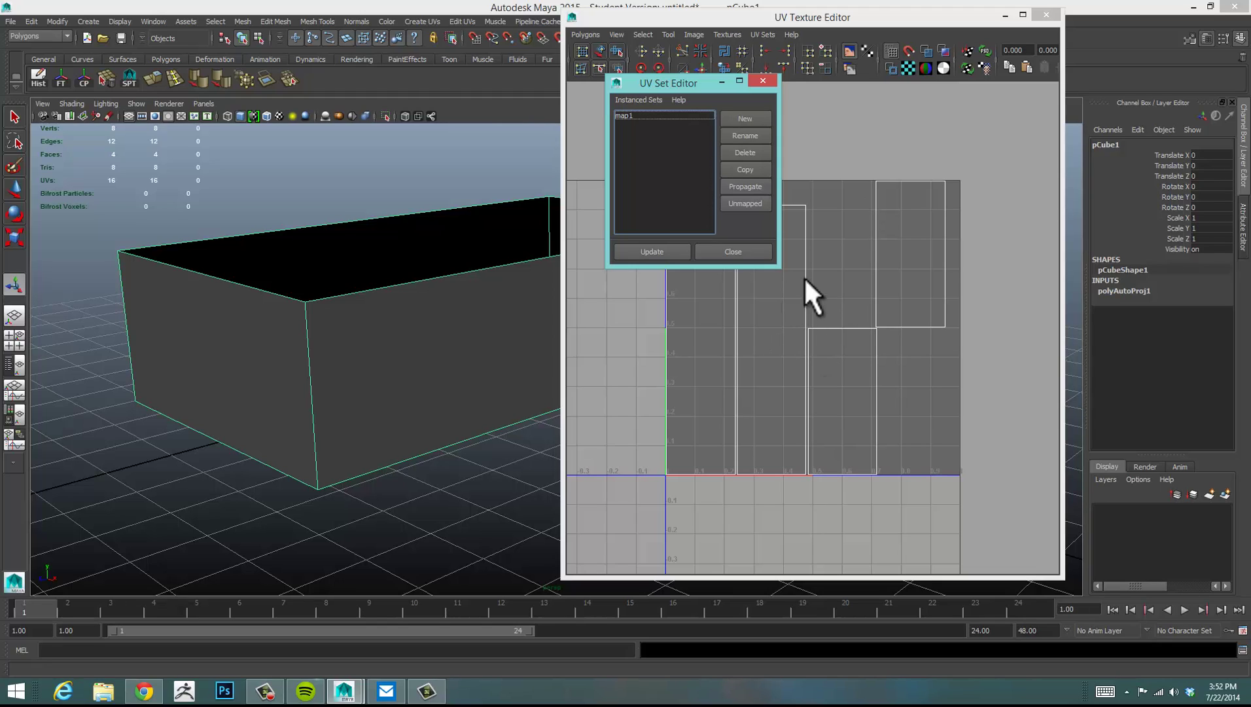
pyautogui.click(741, 117)
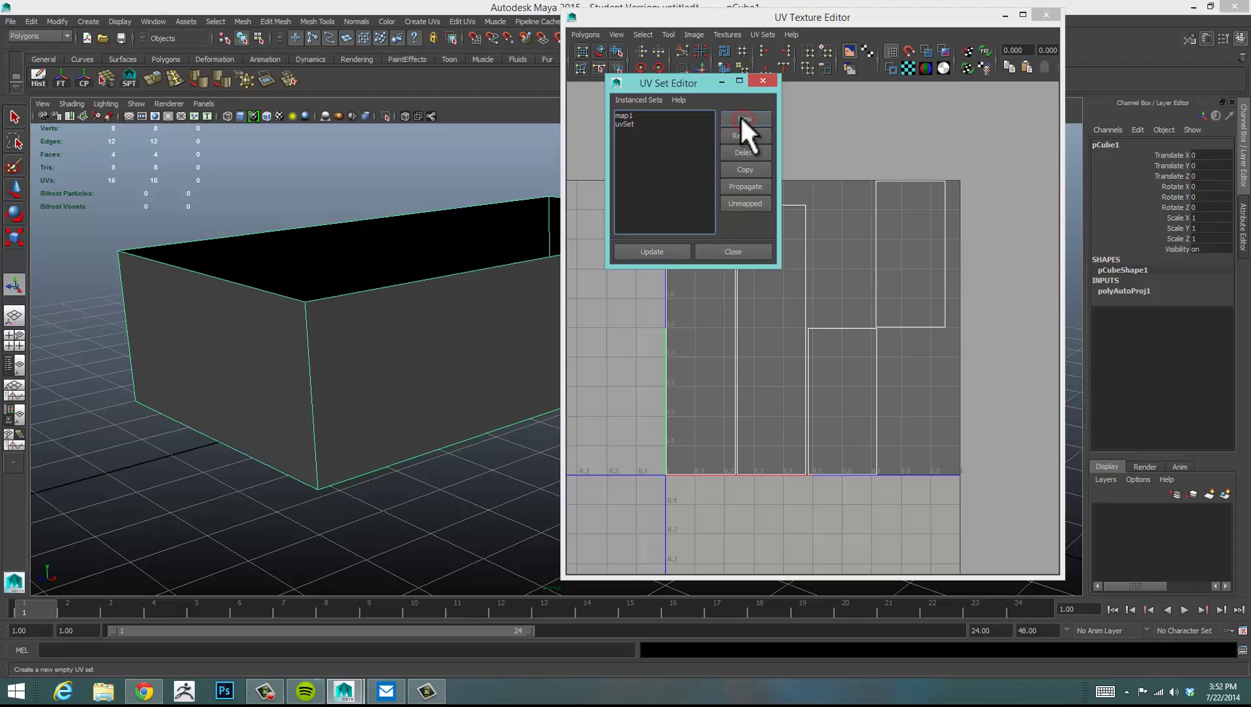
pyautogui.click(627, 124)
pyautogui.moveTo(695, 83); pyautogui.dragTo(505, 70)
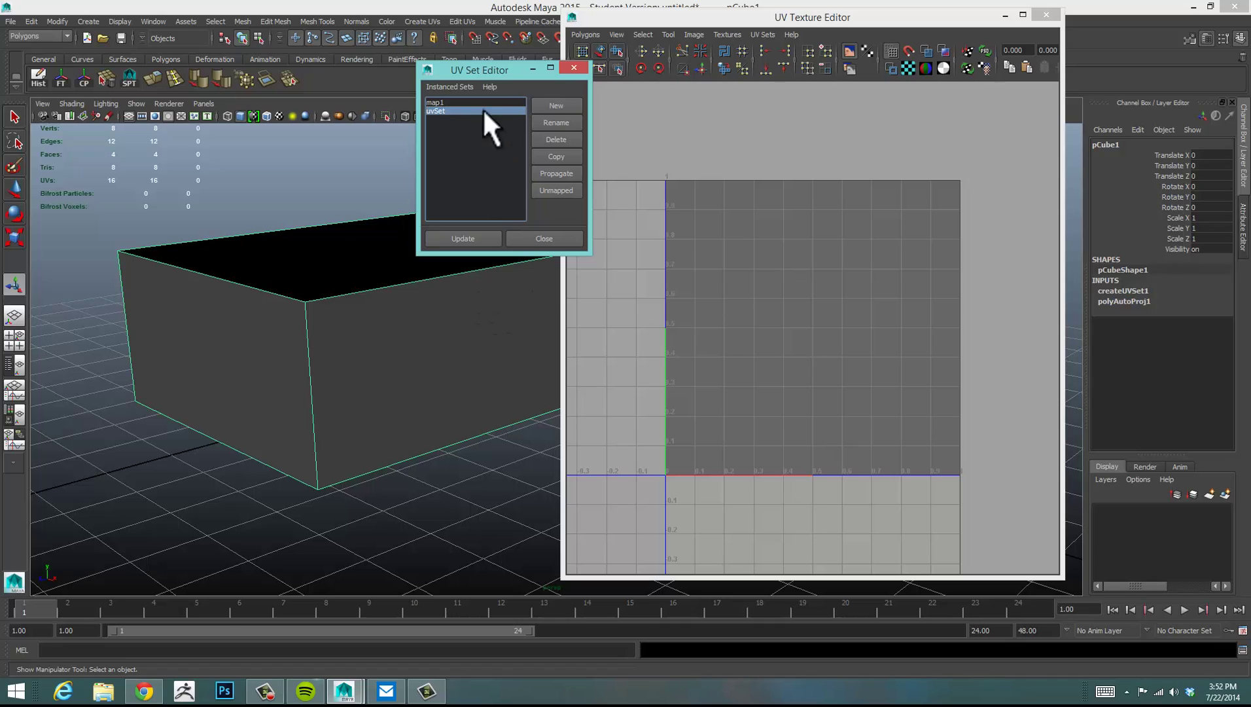
pyautogui.moveTo(509, 69); pyautogui.dragTo(692, 103)
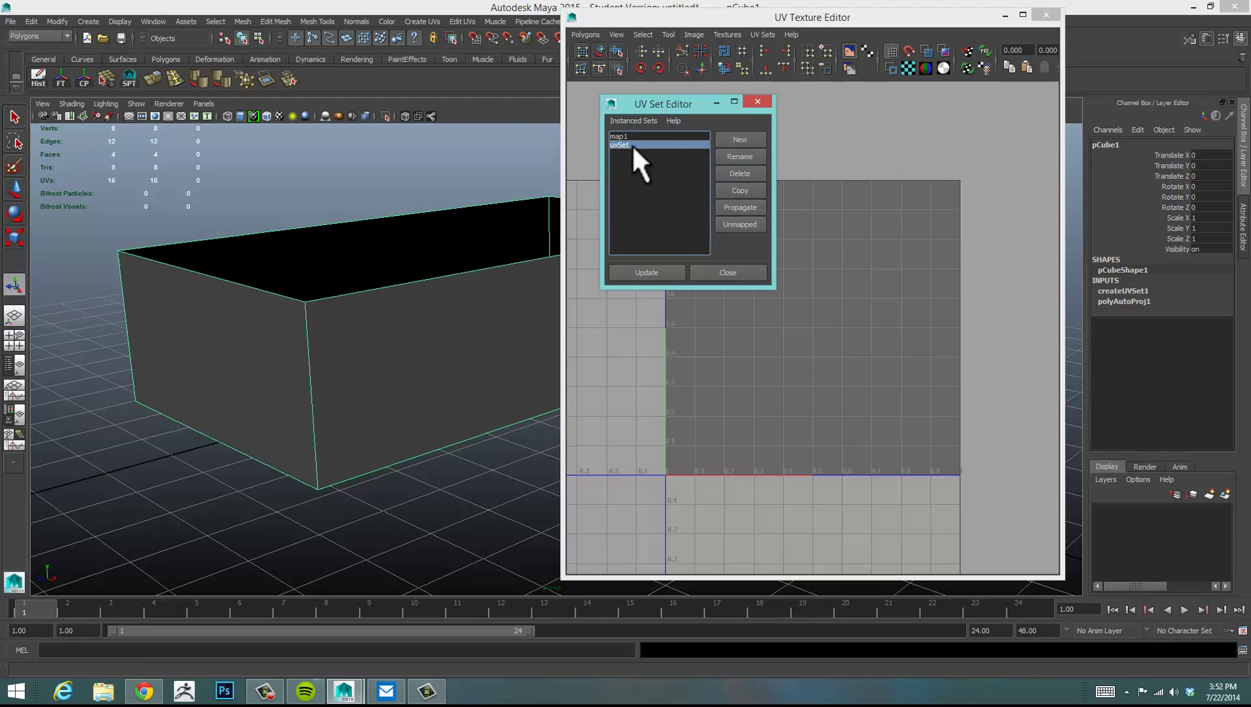
# Step: Rename the box's new UV set to map2
pyautogui.click(740, 156)
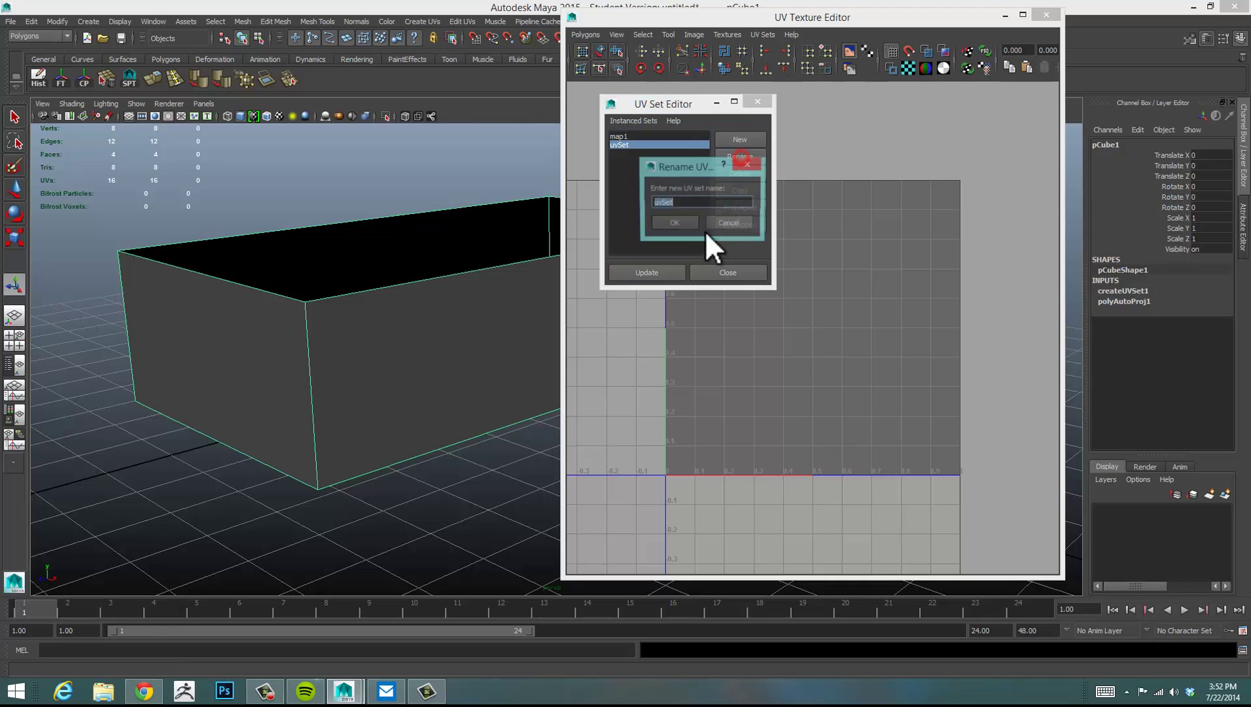
pyautogui.write('ma')
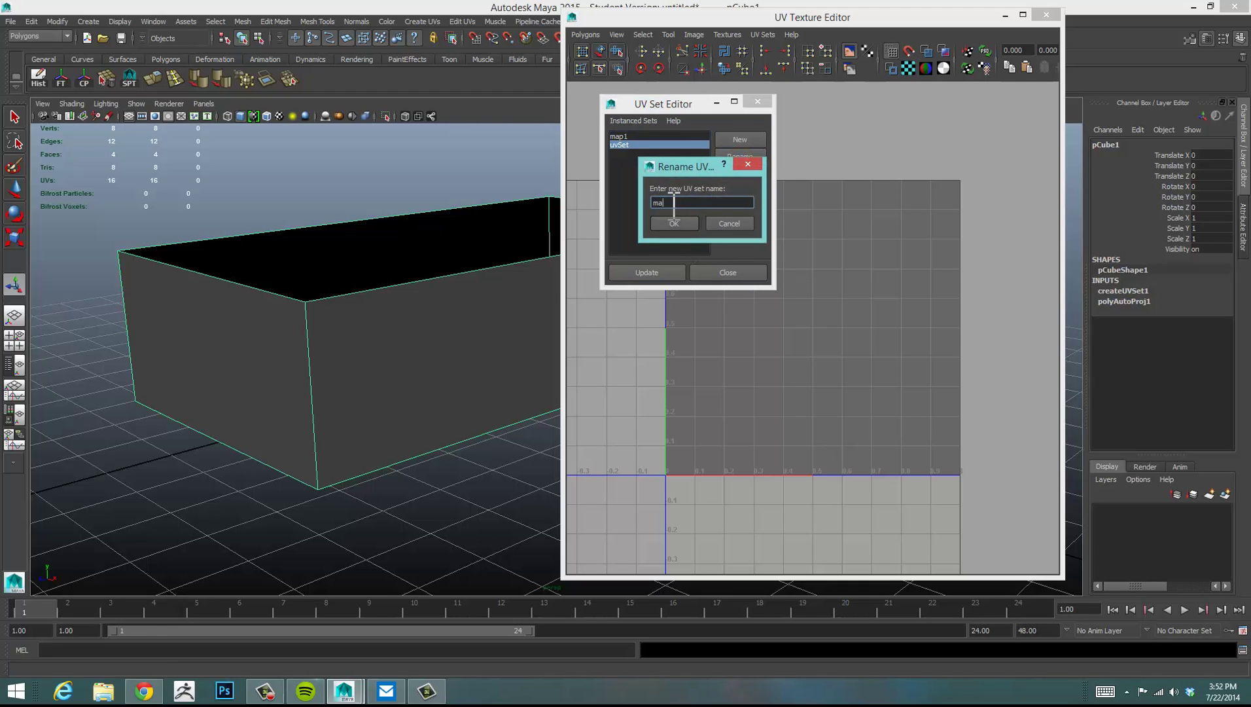
pyautogui.write('p2')
pyautogui.press('Return')
# Step: Compare the UV layouts of map1 and map2 on the box, keeping the UV Set Editor clear of the model
pyautogui.click(625, 136)
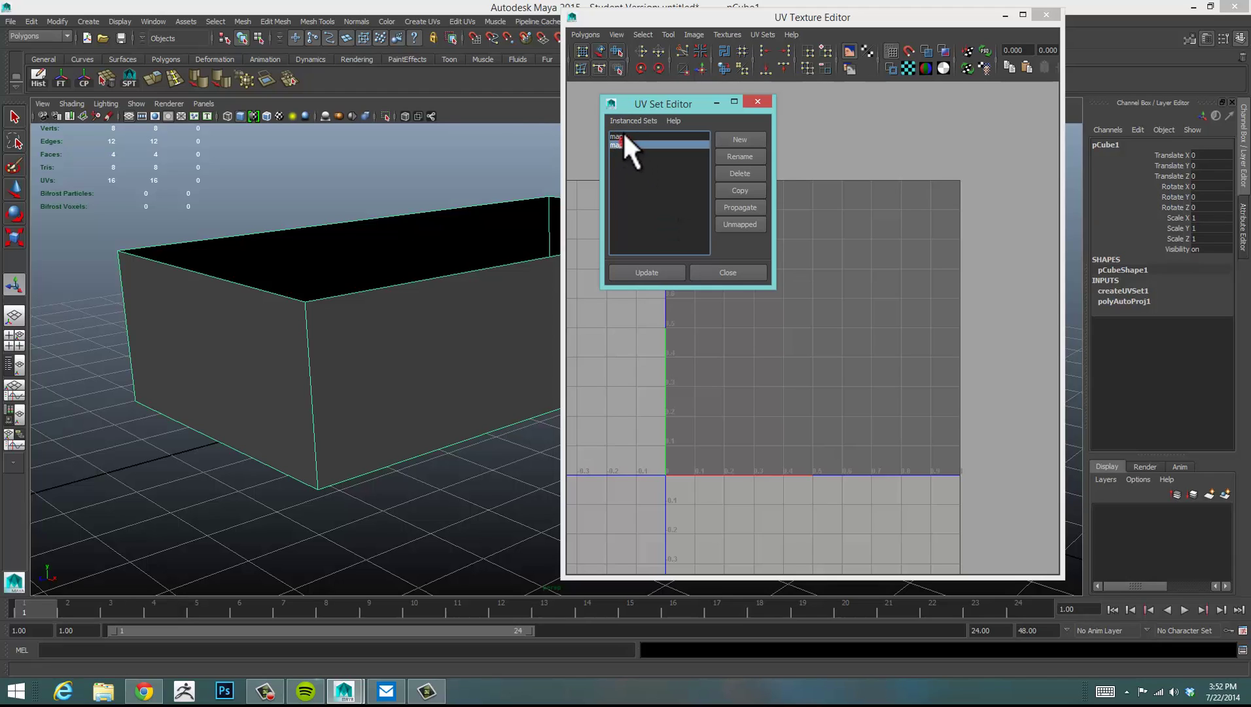
pyautogui.click(622, 144)
pyautogui.click(652, 136)
pyautogui.click(630, 144)
pyautogui.click(630, 135)
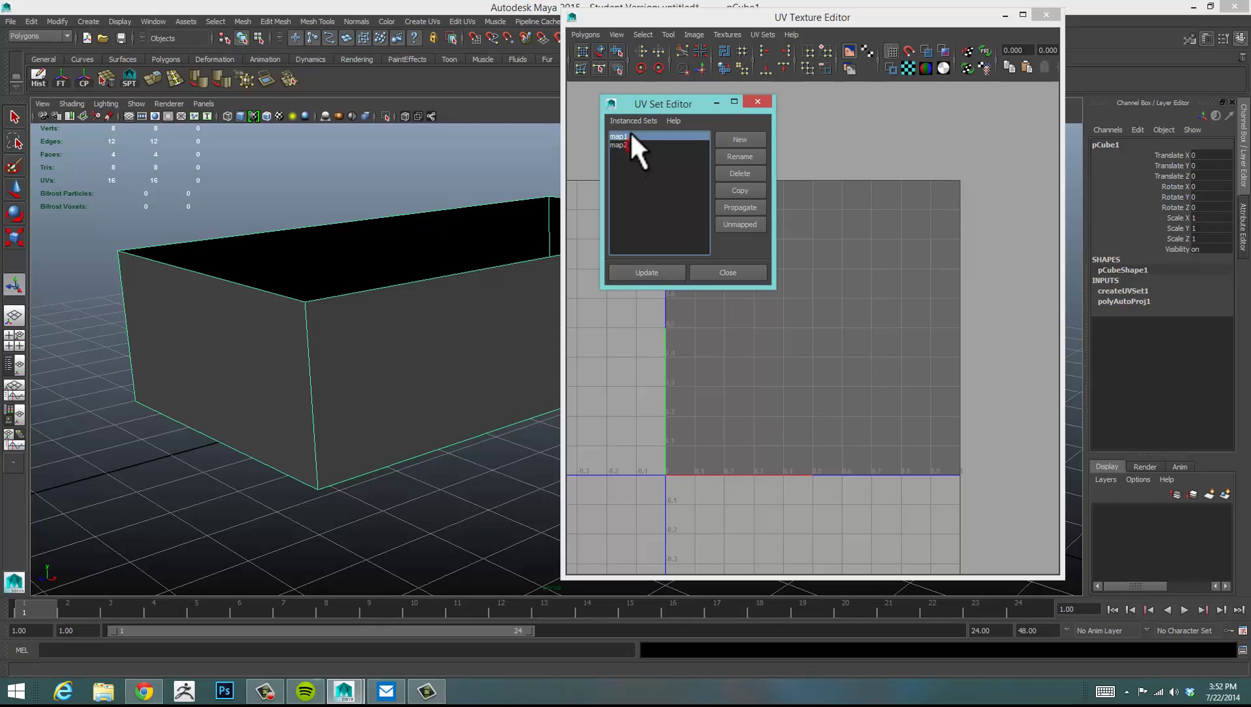
pyautogui.moveTo(684, 106); pyautogui.dragTo(697, 112)
pyautogui.moveTo(793, 126); pyautogui.dragTo(859, 93)
pyautogui.click(435, 340)
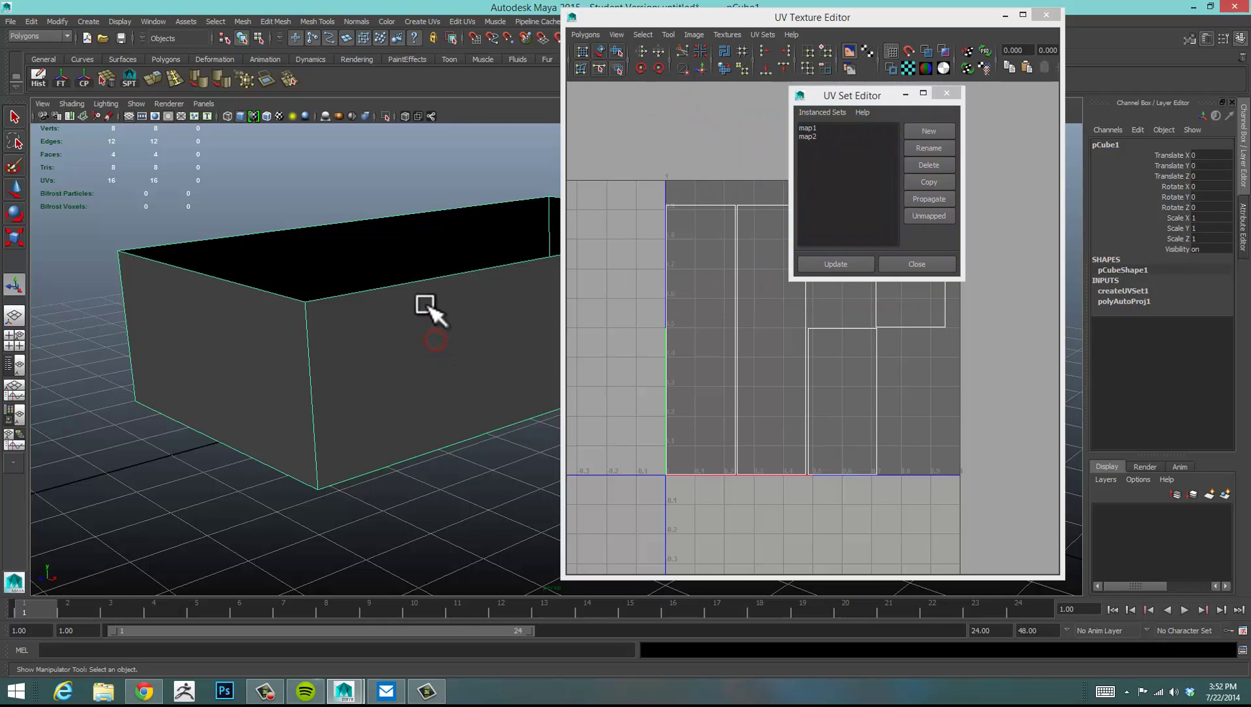
# Step: Make map2 the current UV set and apply Automatic Mapping to the box
pyautogui.click(807, 136)
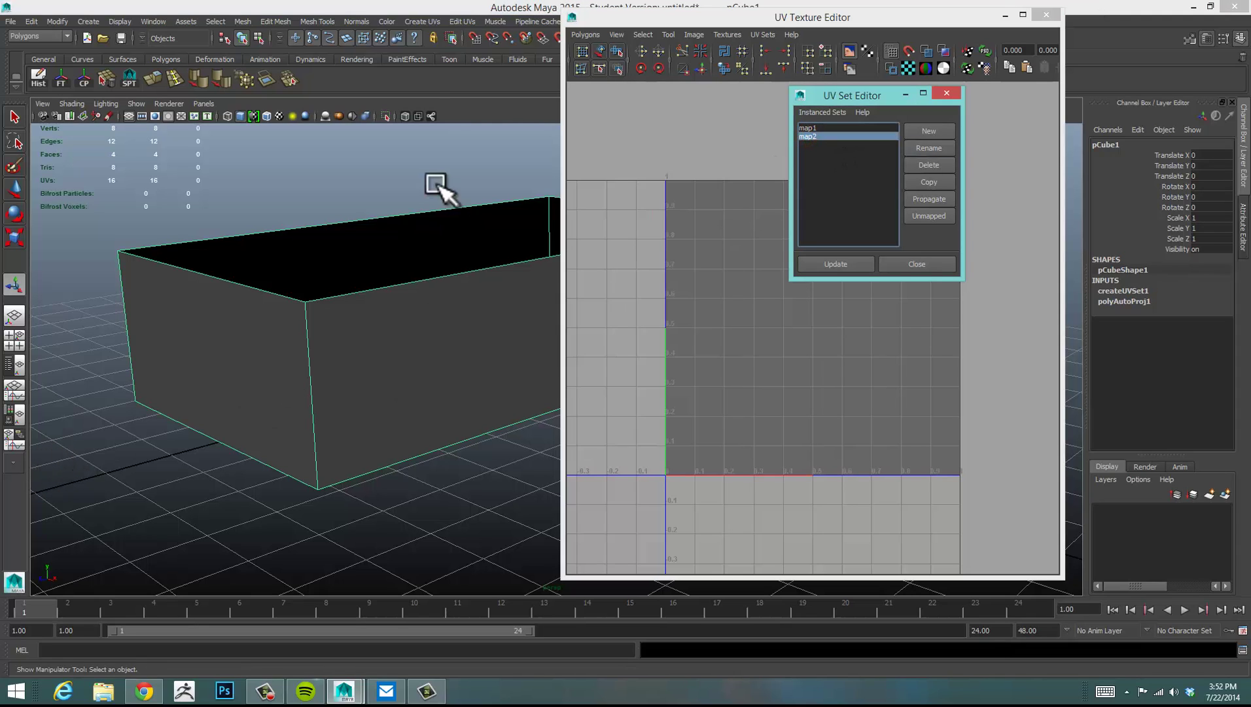
pyautogui.moveTo(680, 18); pyautogui.dragTo(749, 18)
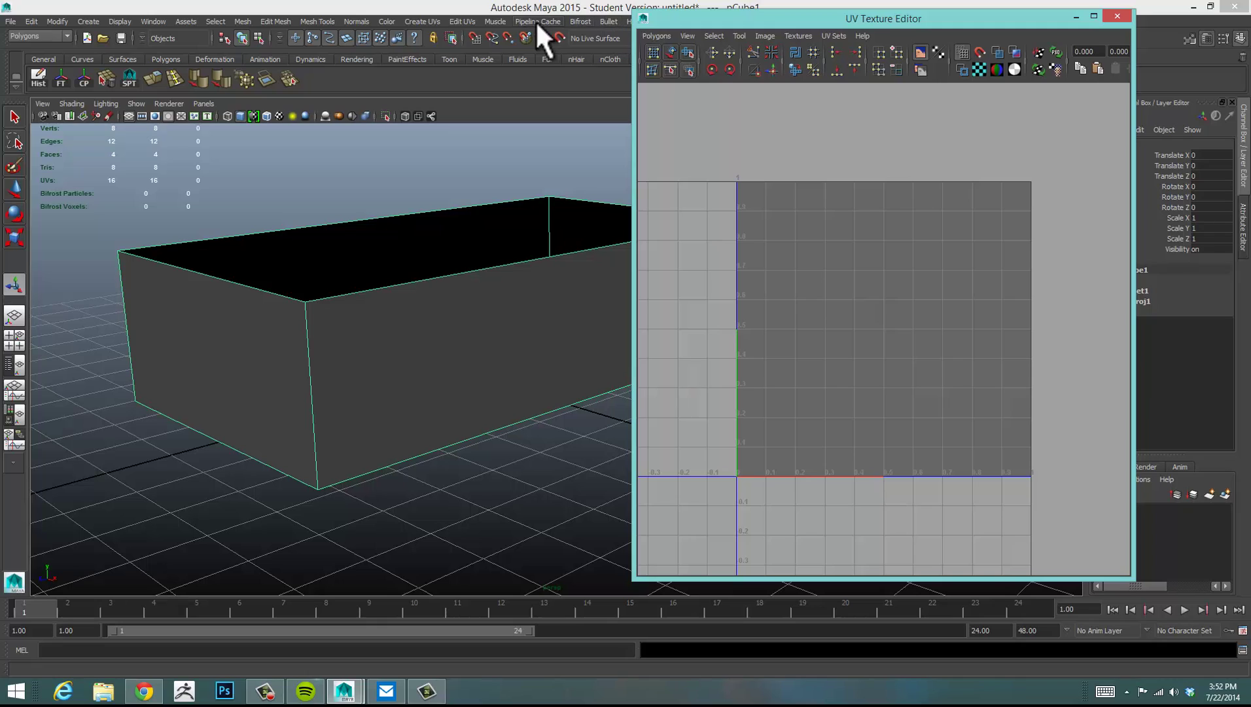
pyautogui.click(419, 20)
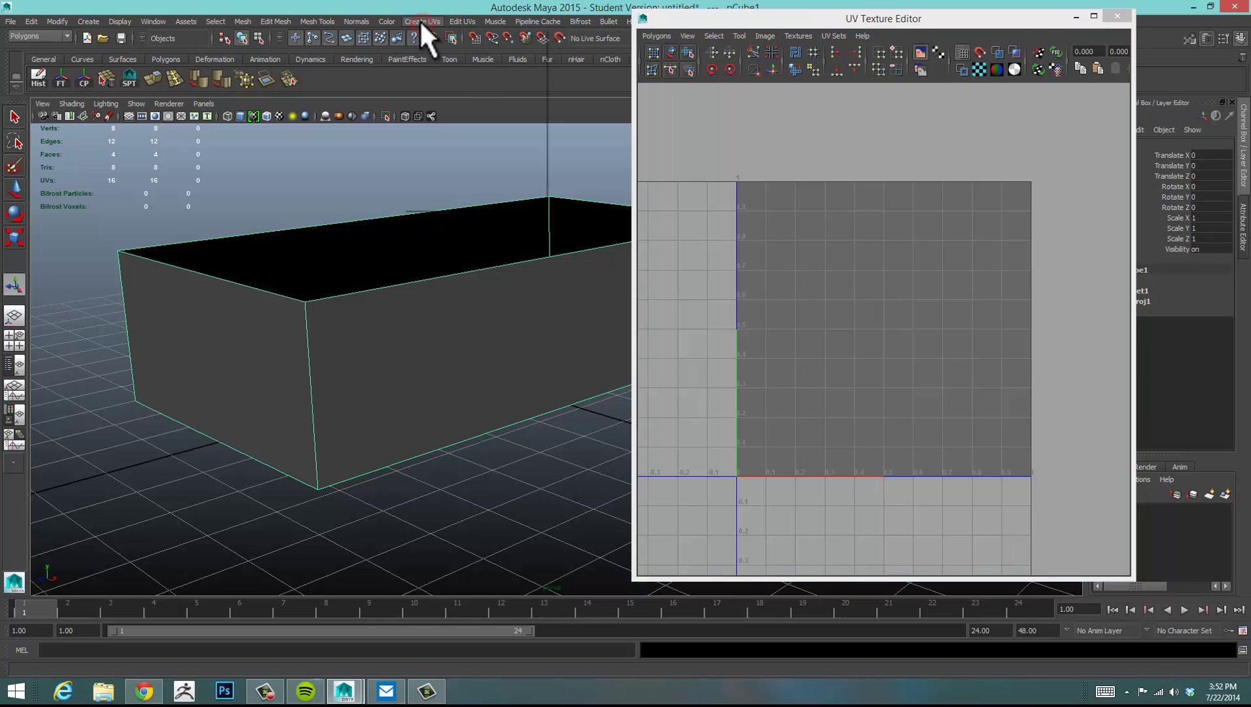
pyautogui.click(443, 77)
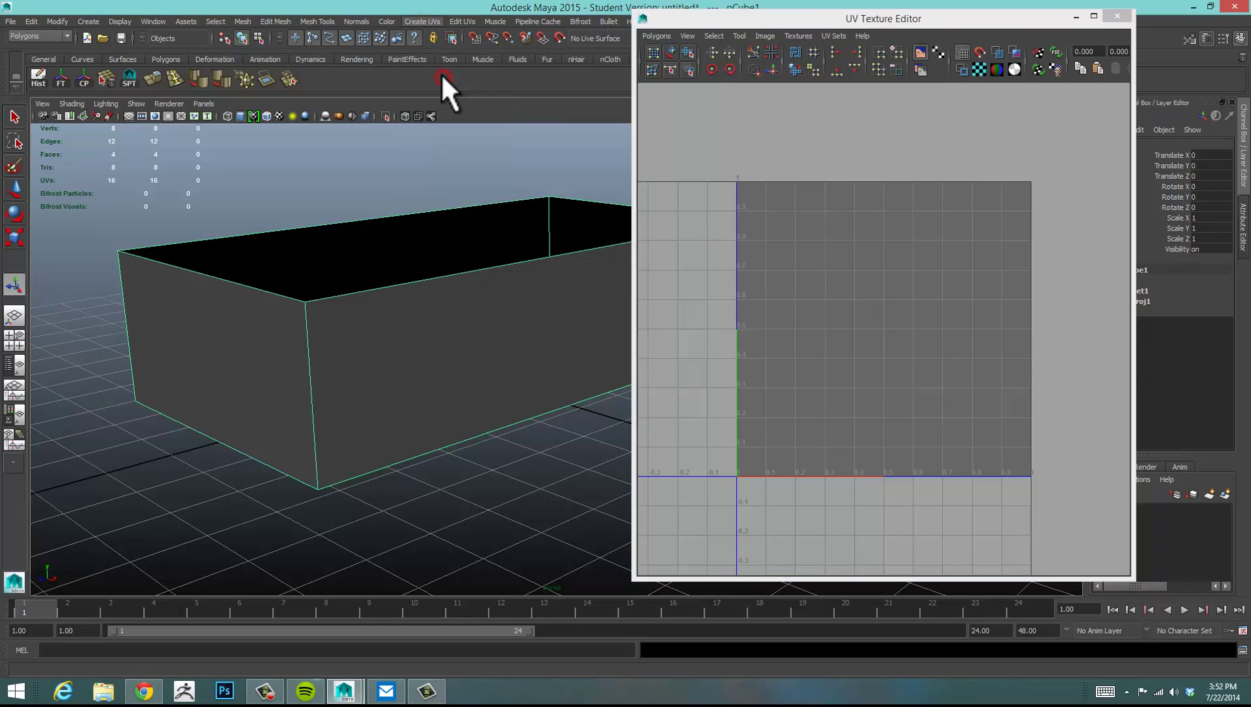
pyautogui.moveTo(883, 16); pyautogui.dragTo(866, 15)
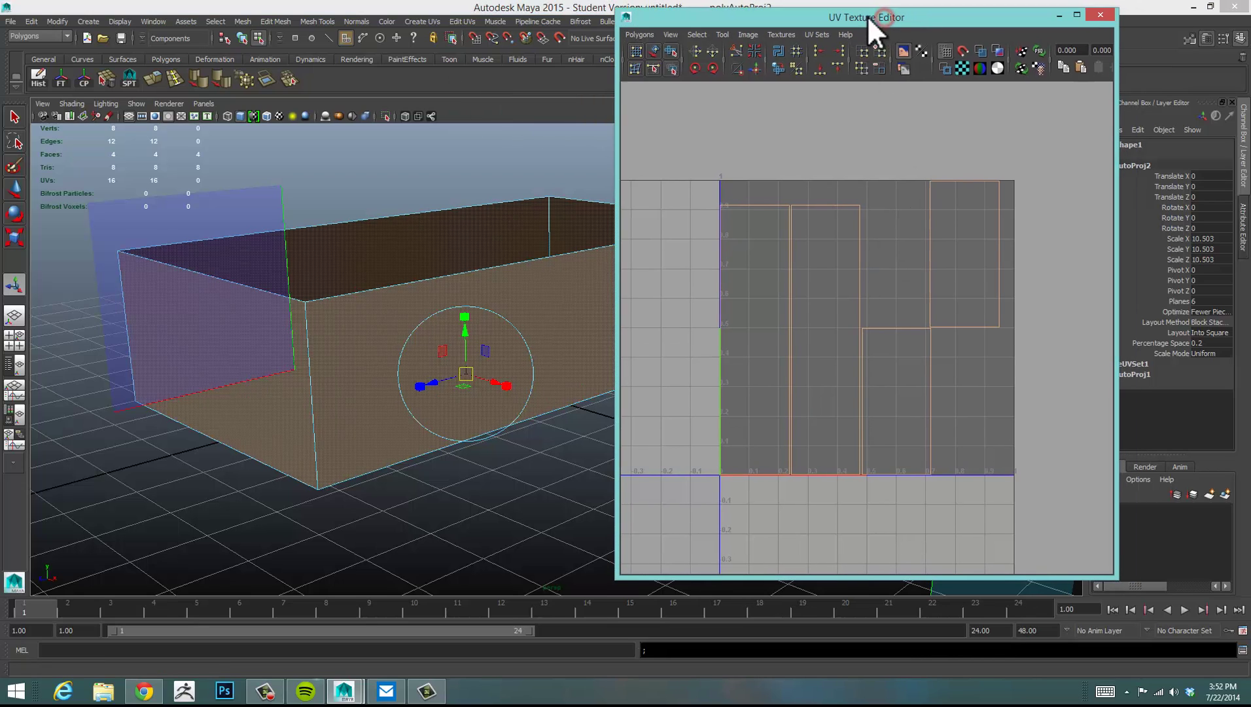
# Step: Select all UVs of map2, rotate them counterclockwise twice by 45 degrees, and deselect them
pyautogui.moveTo(789, 218); pyautogui.dragTo(852, 223, button='right')
pyautogui.moveTo(681, 160); pyautogui.dragTo(1061, 521)
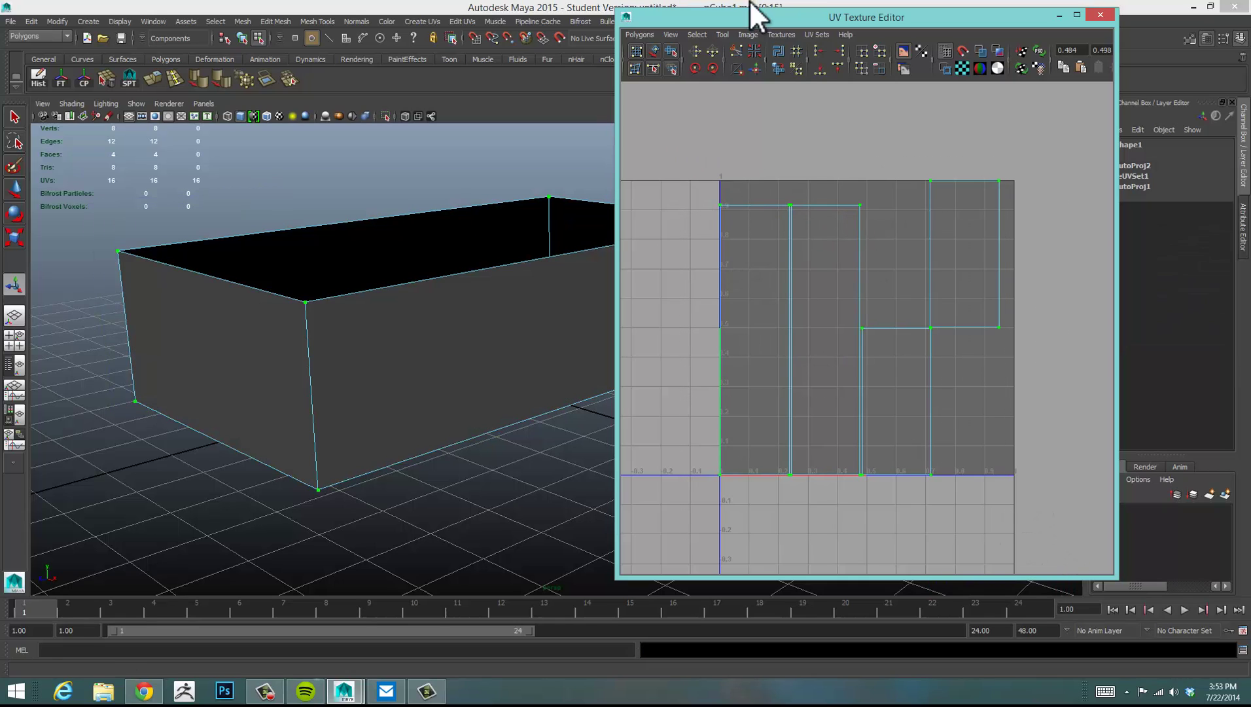
pyautogui.click(693, 68)
pyautogui.click(694, 67)
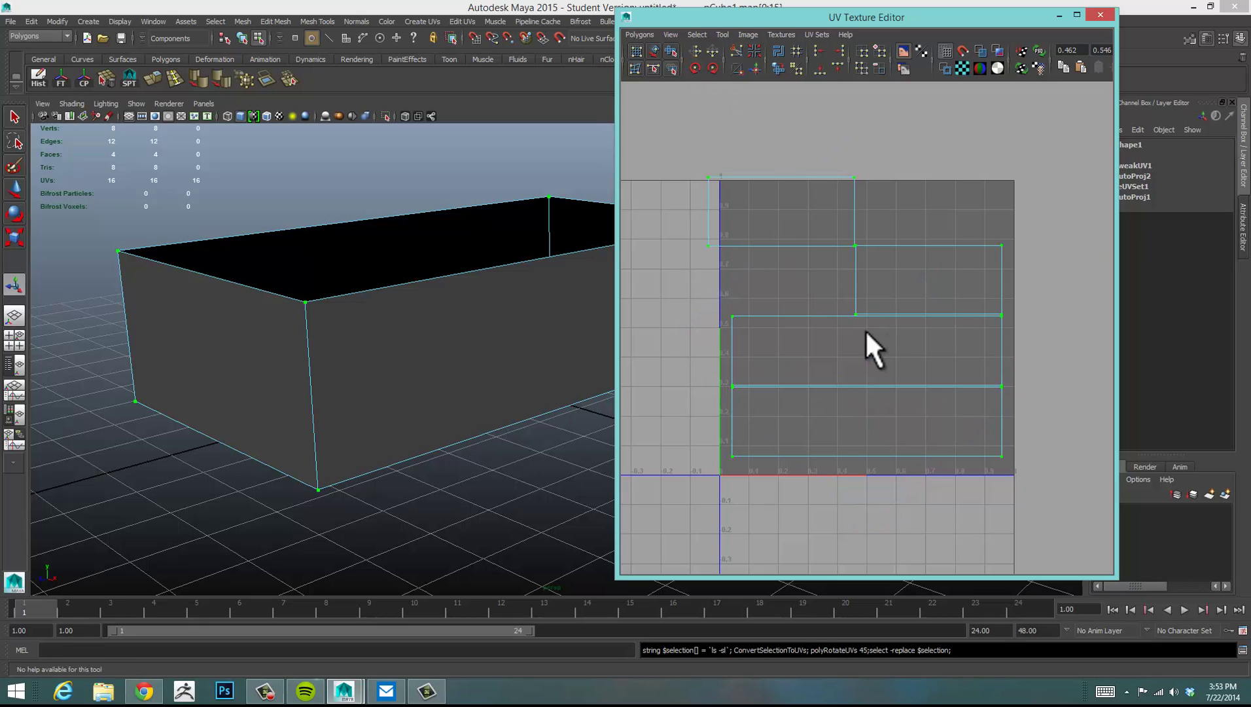
pyautogui.click(735, 110)
# Step: Alternate between the map1 and map2 UV sets in the UV Texture Editor to compare their layouts, ending on map2
pyautogui.moveTo(760, 24); pyautogui.dragTo(709, 56)
pyautogui.click(716, 64)
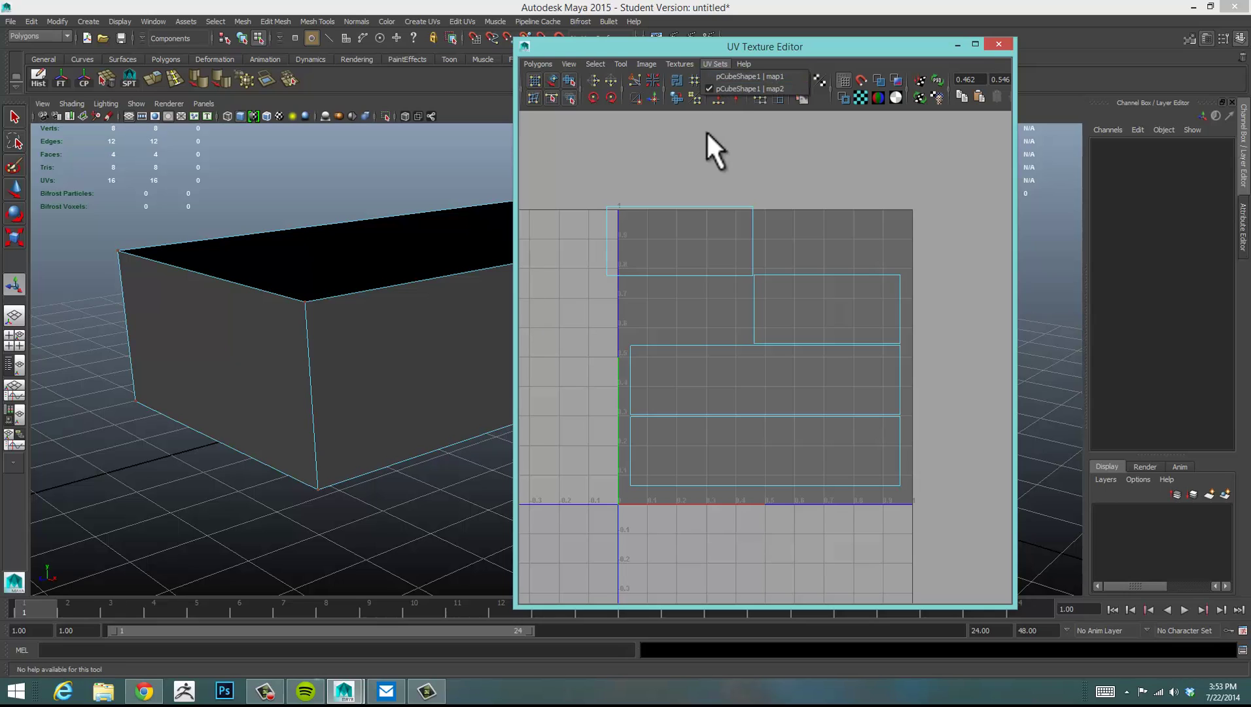
pyautogui.click(760, 76)
pyautogui.click(715, 64)
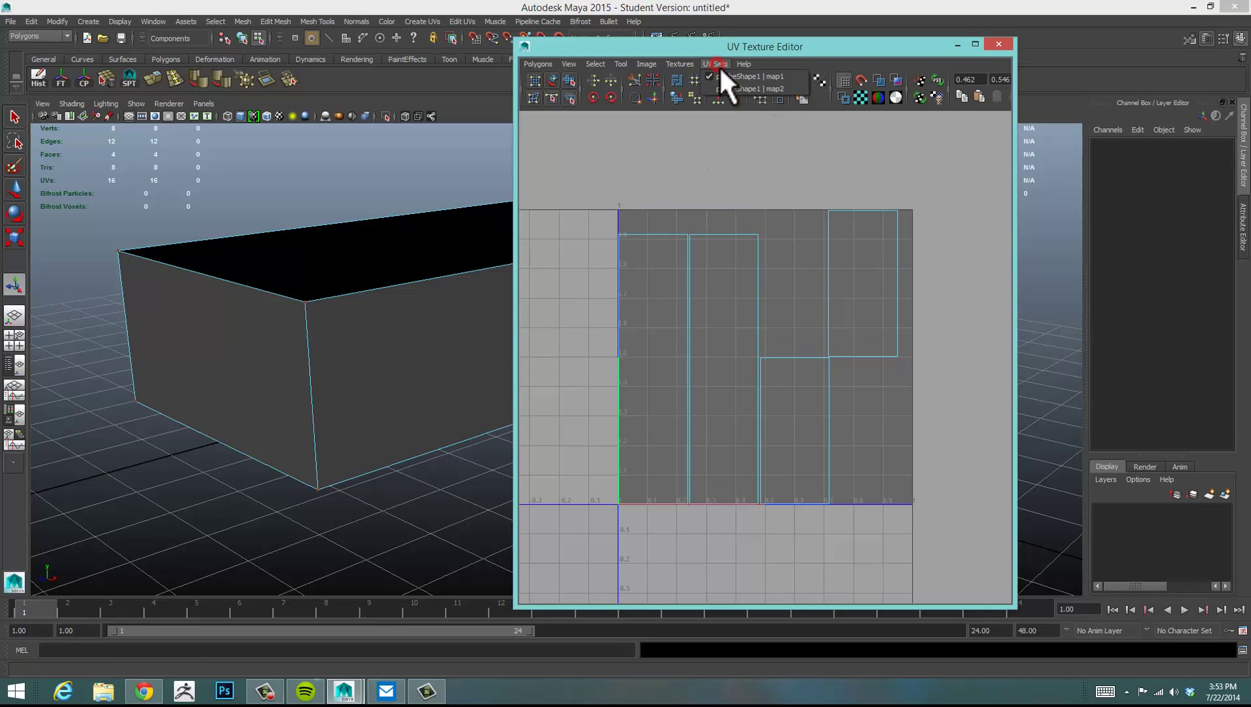
pyautogui.click(759, 89)
pyautogui.click(715, 63)
pyautogui.click(727, 79)
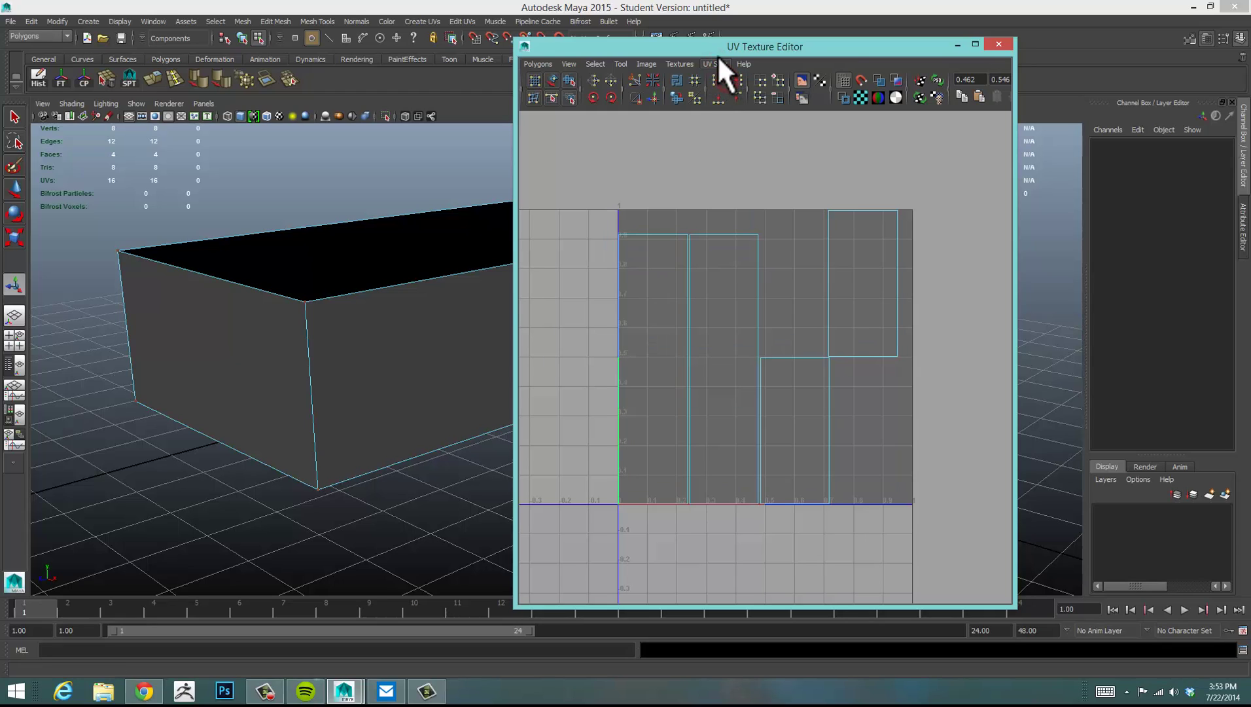
pyautogui.click(717, 63)
pyautogui.click(726, 88)
pyautogui.click(720, 63)
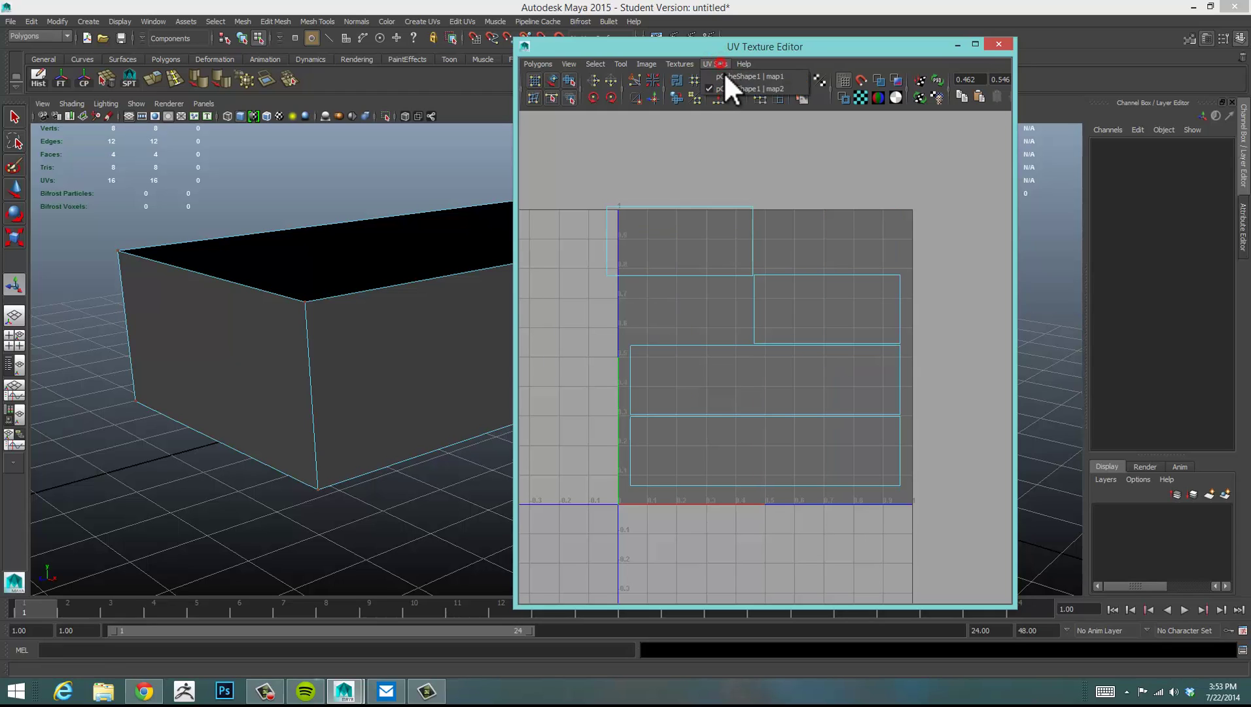
pyautogui.click(724, 76)
pyautogui.click(720, 62)
pyautogui.click(737, 89)
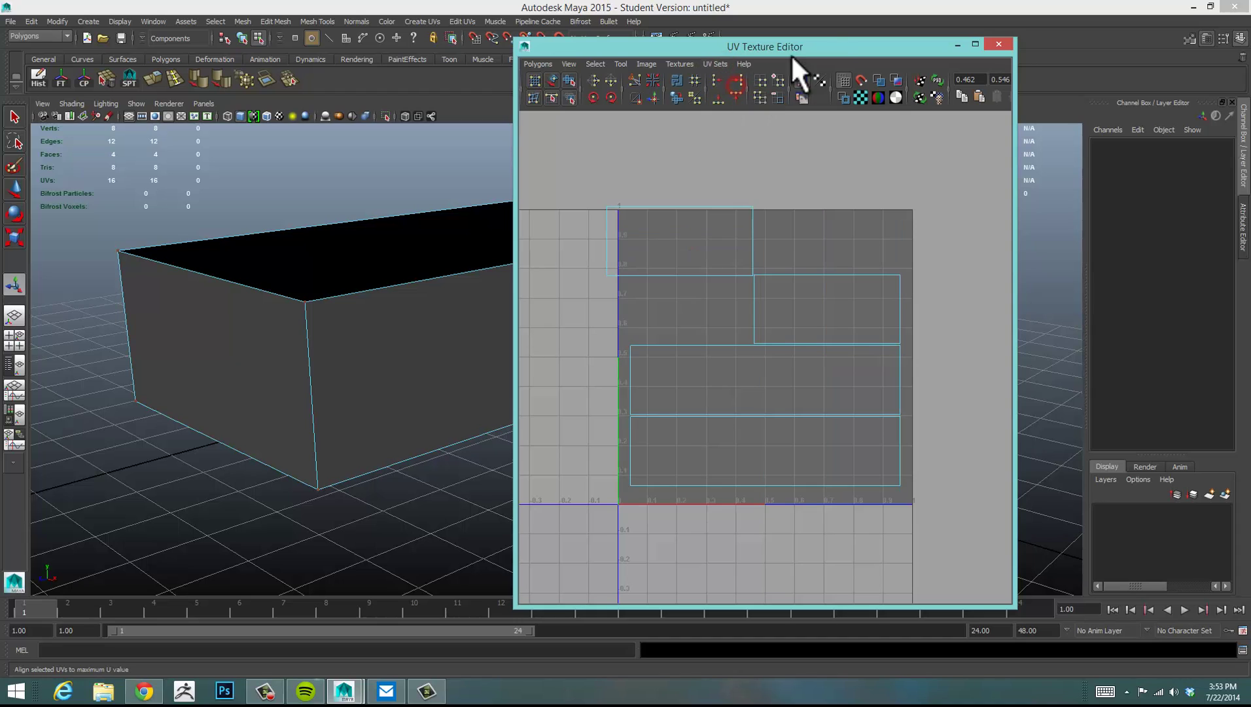
# Step: Close the UV Texture Editor and the UV Set Editor
pyautogui.moveTo(792, 47); pyautogui.dragTo(517, 28)
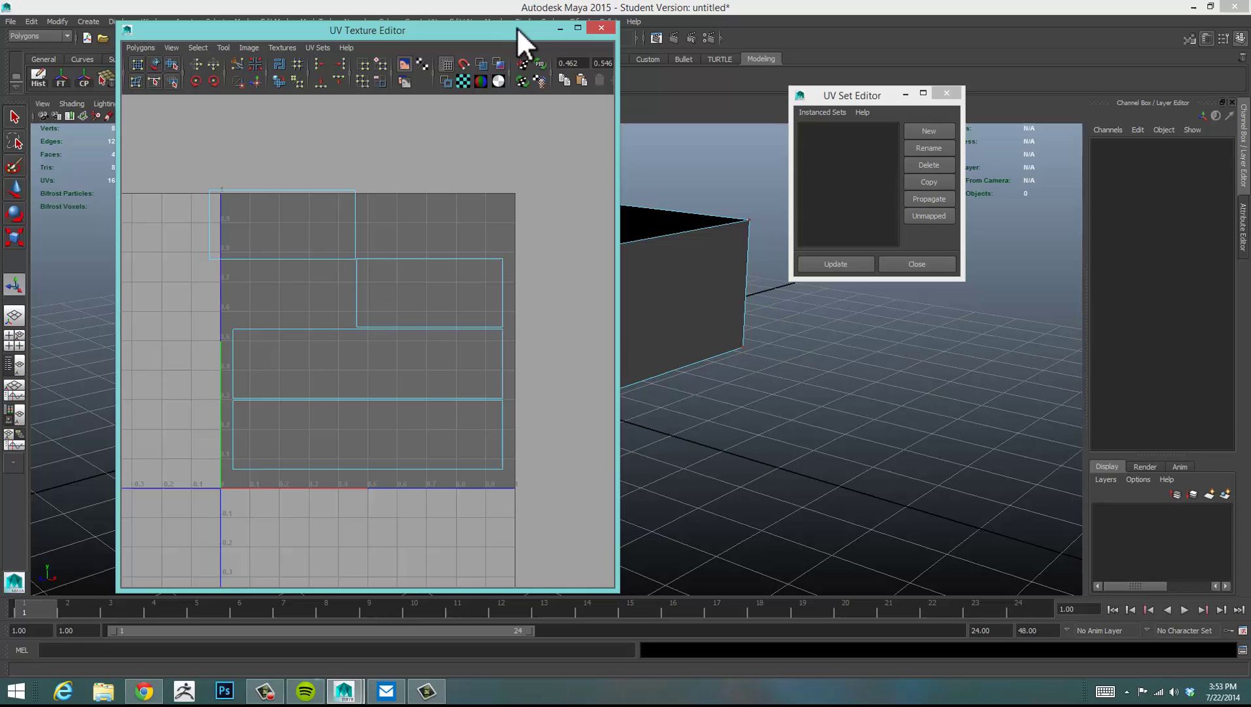
pyautogui.click(601, 28)
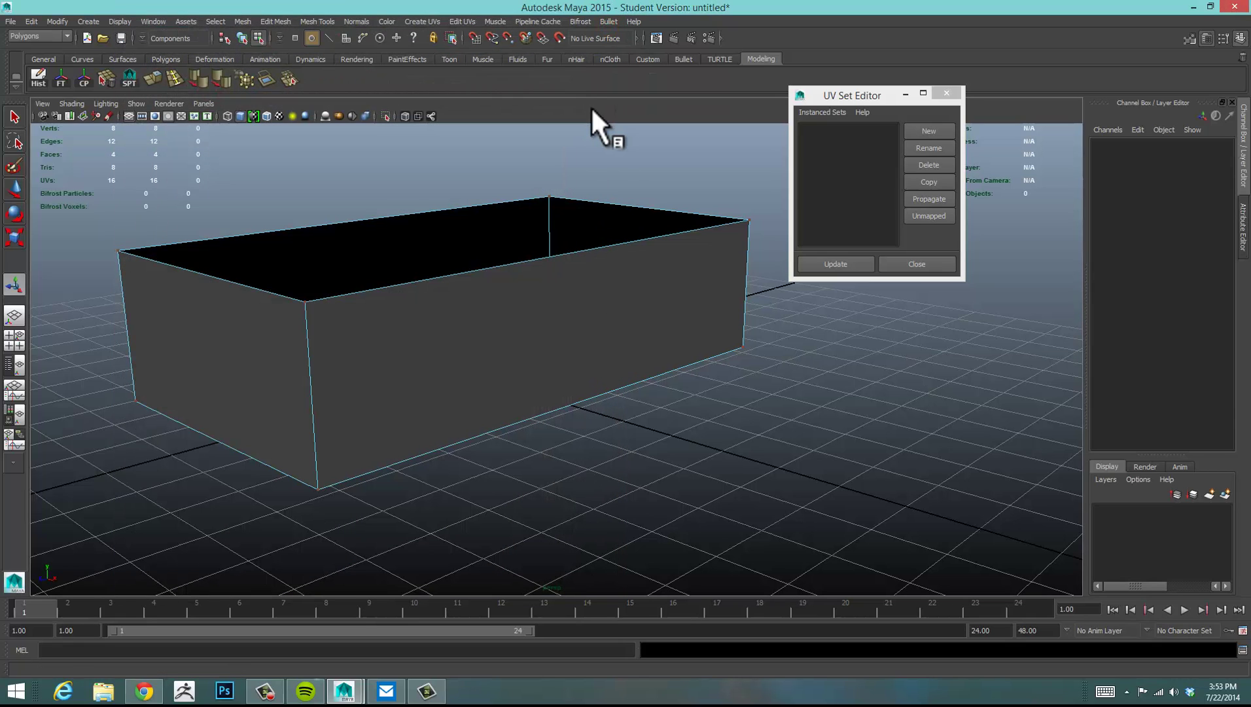
pyautogui.click(848, 101)
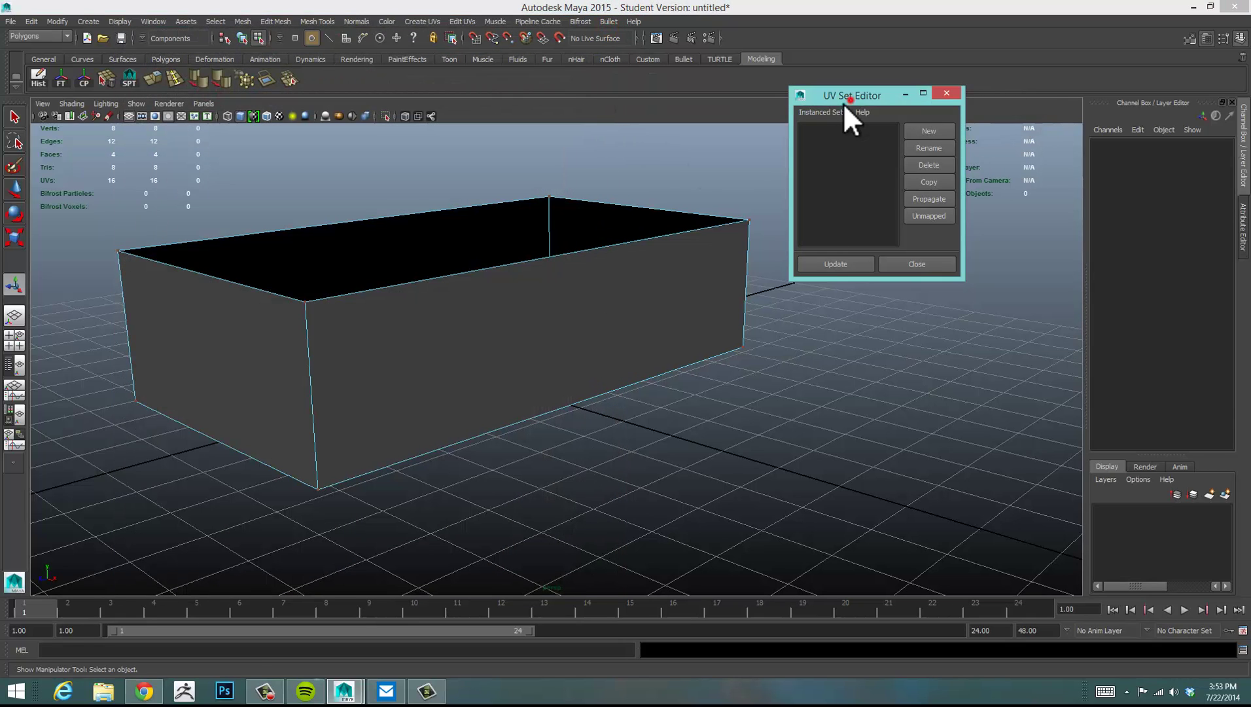
pyautogui.moveTo(845, 105); pyautogui.dragTo(653, 224)
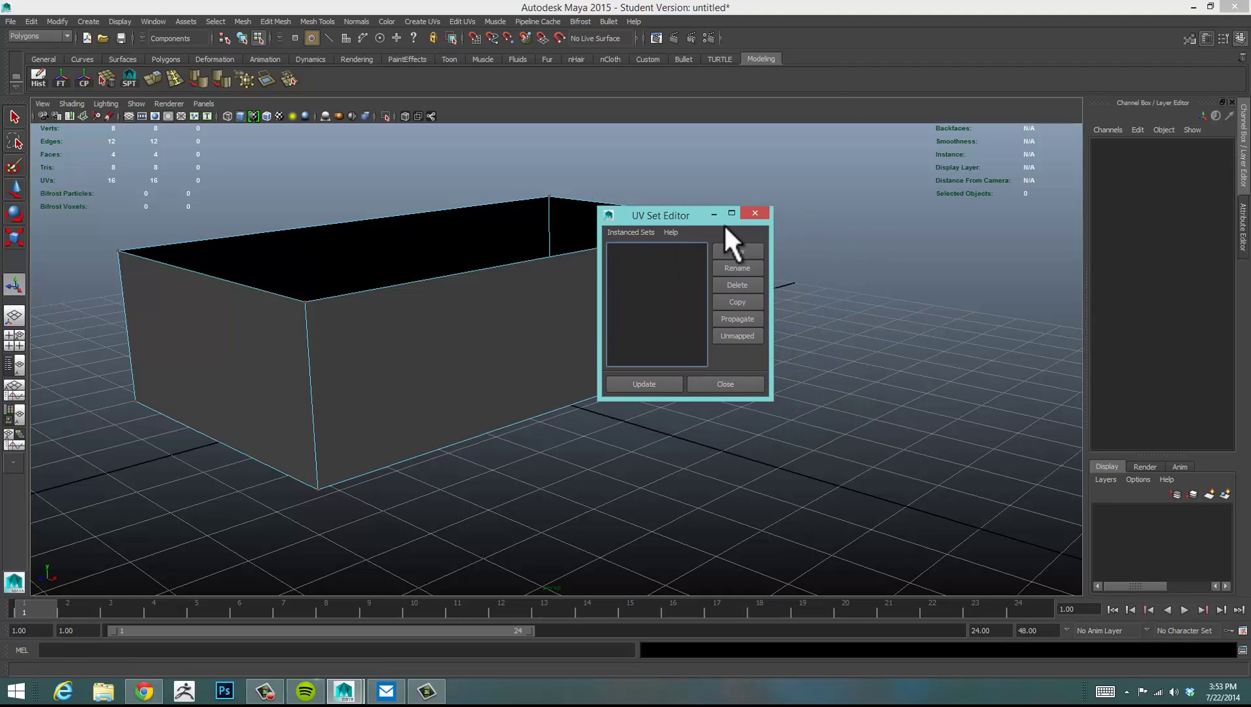
pyautogui.click(755, 213)
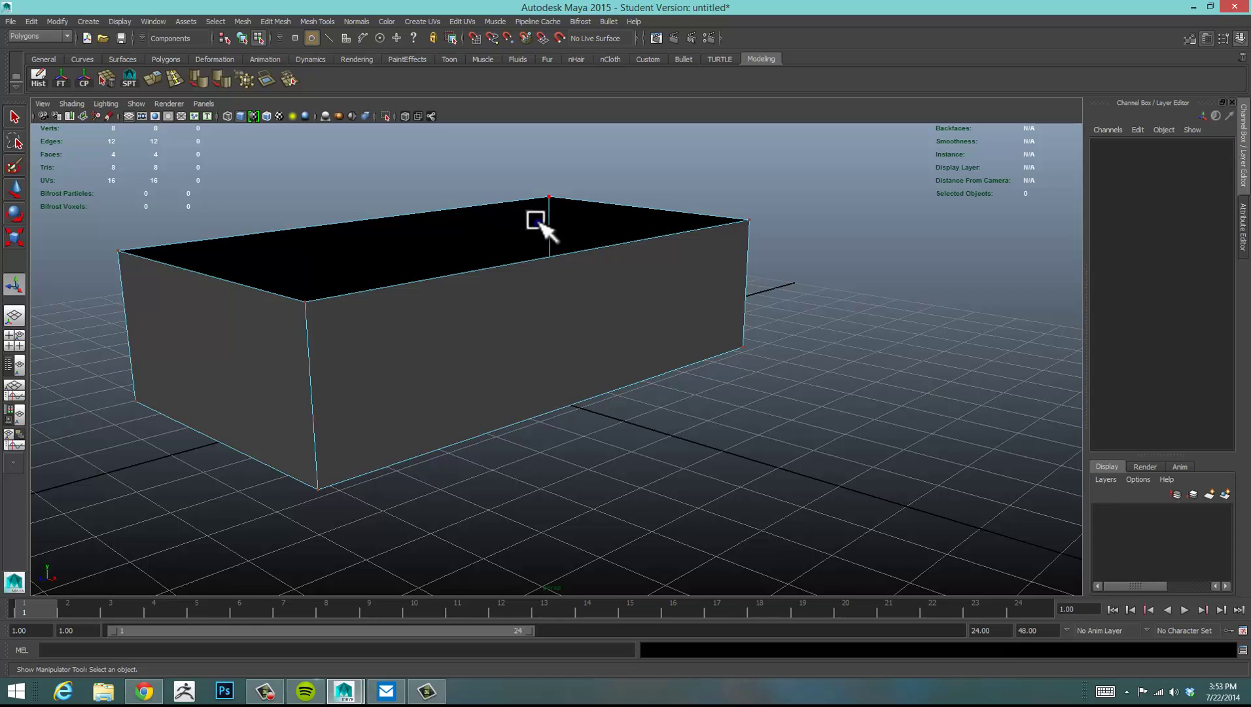
# Step: Switch the box back to object mode and select it
pyautogui.moveTo(536, 221); pyautogui.dragTo(593, 210, button='right')
pyautogui.click(544, 336)
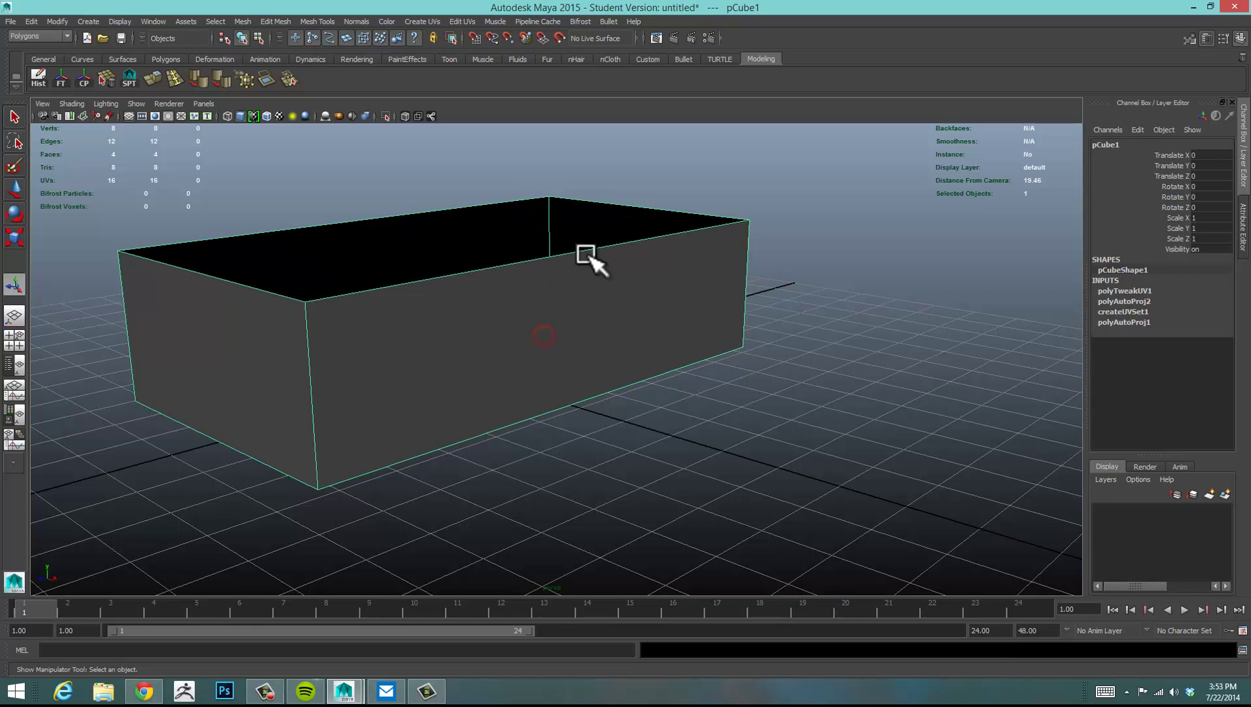
pyautogui.scroll(-3, 667, 242)
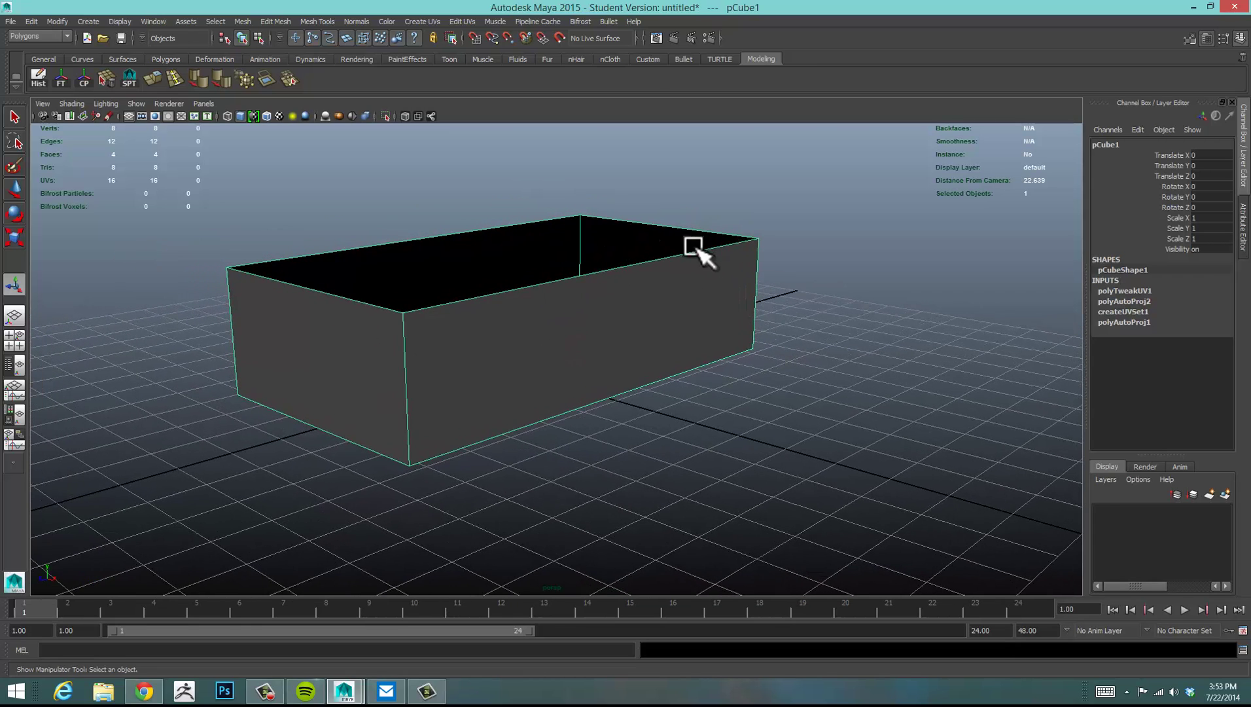
pyautogui.scroll(3, 663, 271)
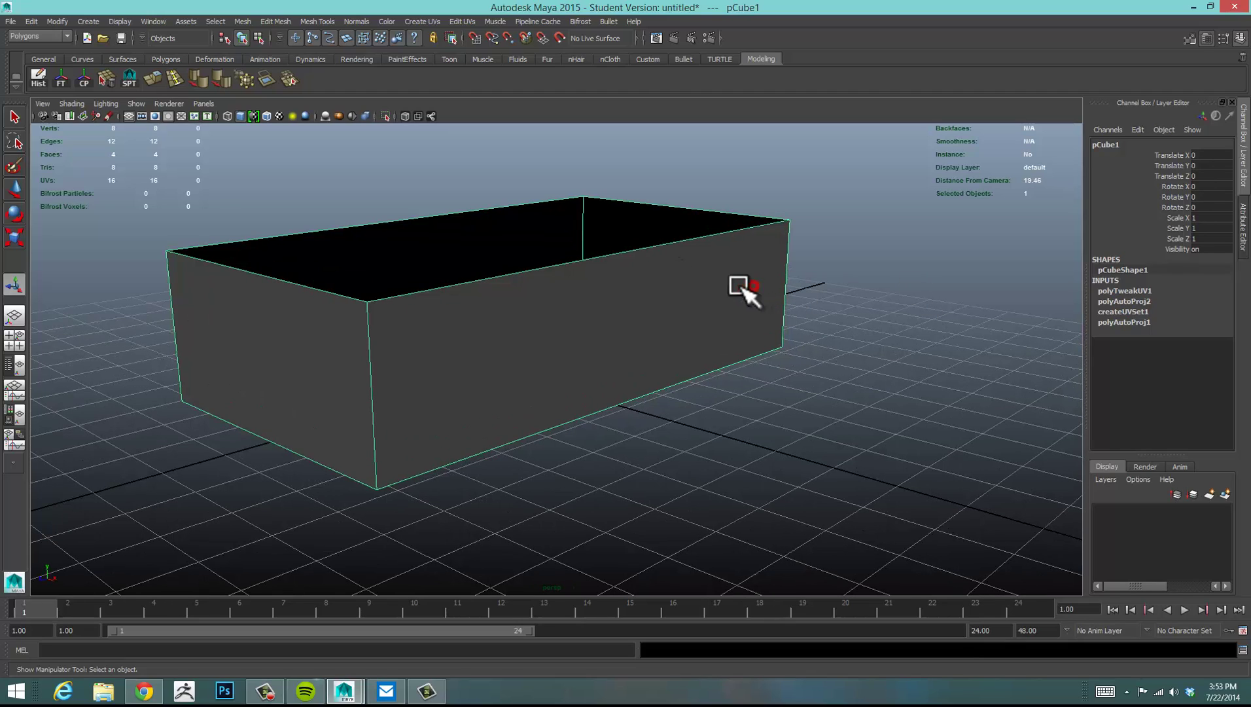
# Step: Open the attributes of the box's Blinn material and rename the material BrickWallMat
pyautogui.rightClick(651, 286)
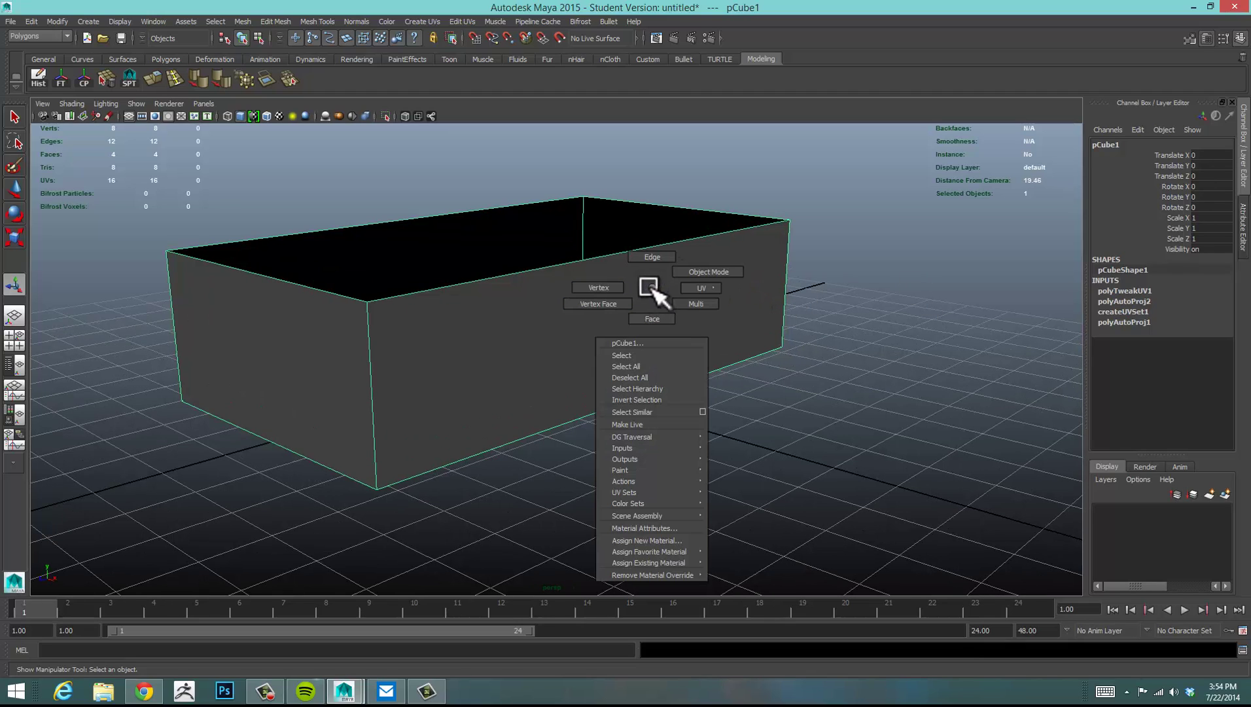
pyautogui.click(634, 527)
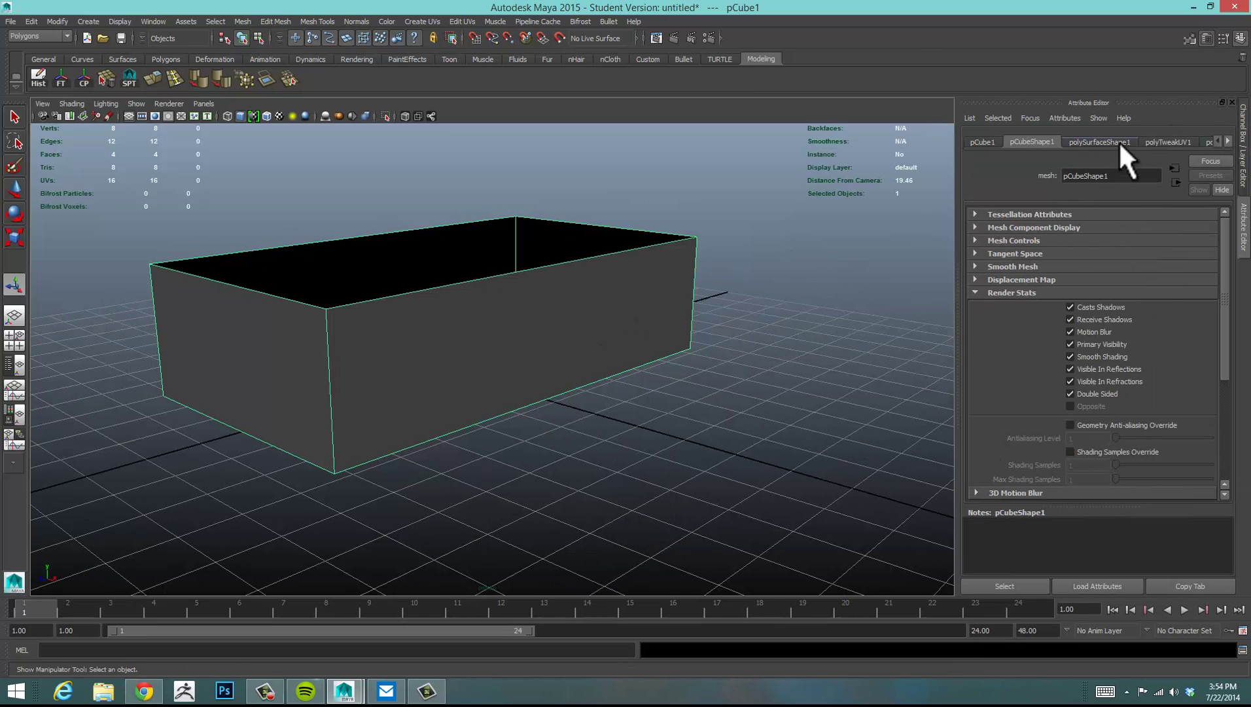
pyautogui.rightClick(662, 267)
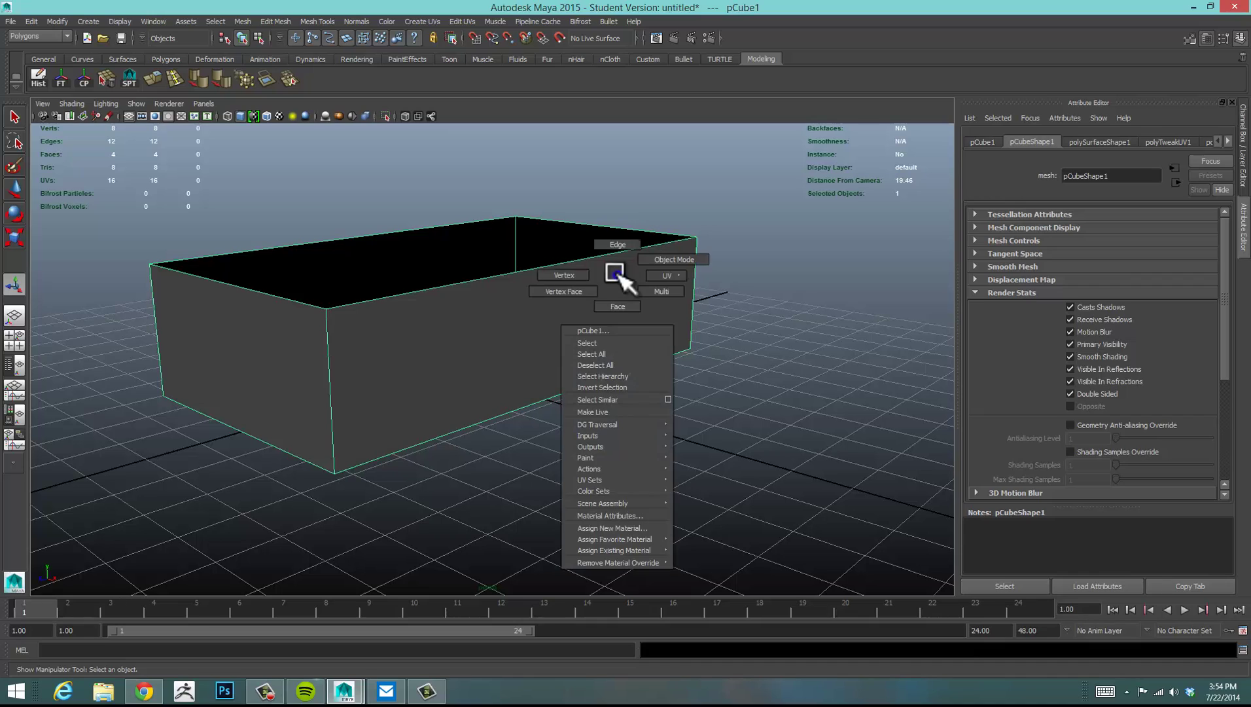
pyautogui.click(610, 511)
pyautogui.click(1098, 175)
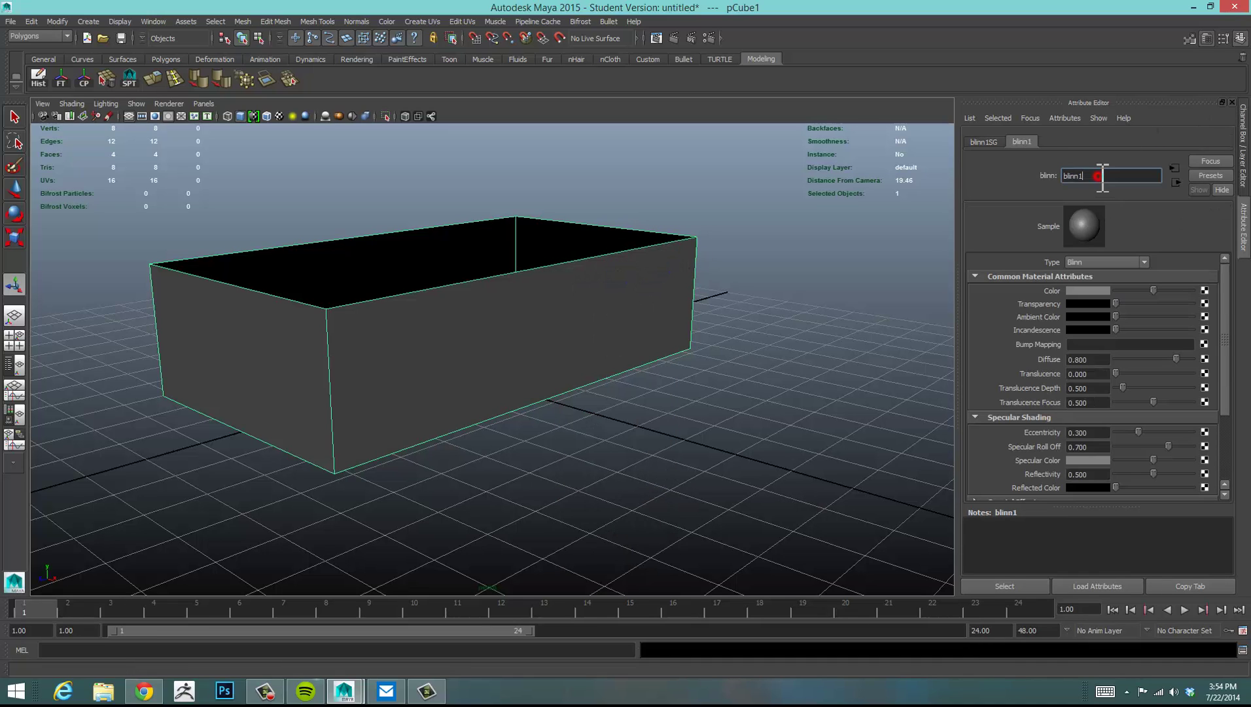
pyautogui.doubleClick(1078, 175)
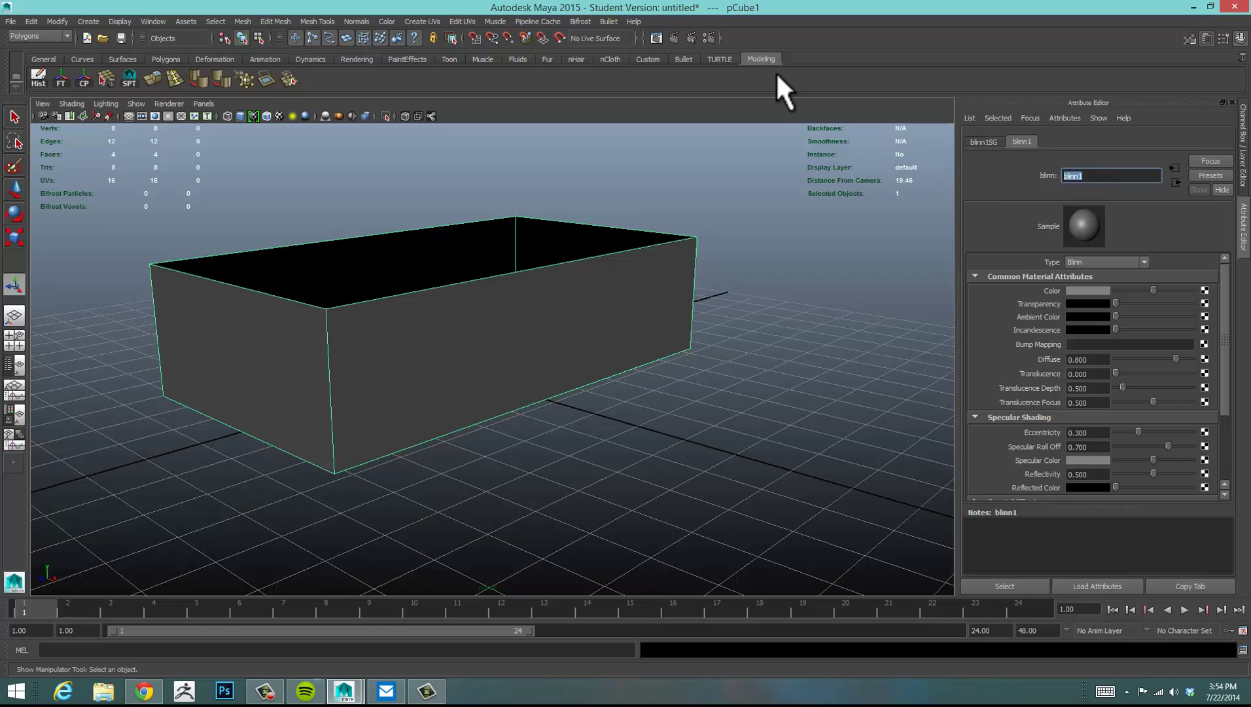
pyautogui.write('BrickWallMat')
pyautogui.press('Return')
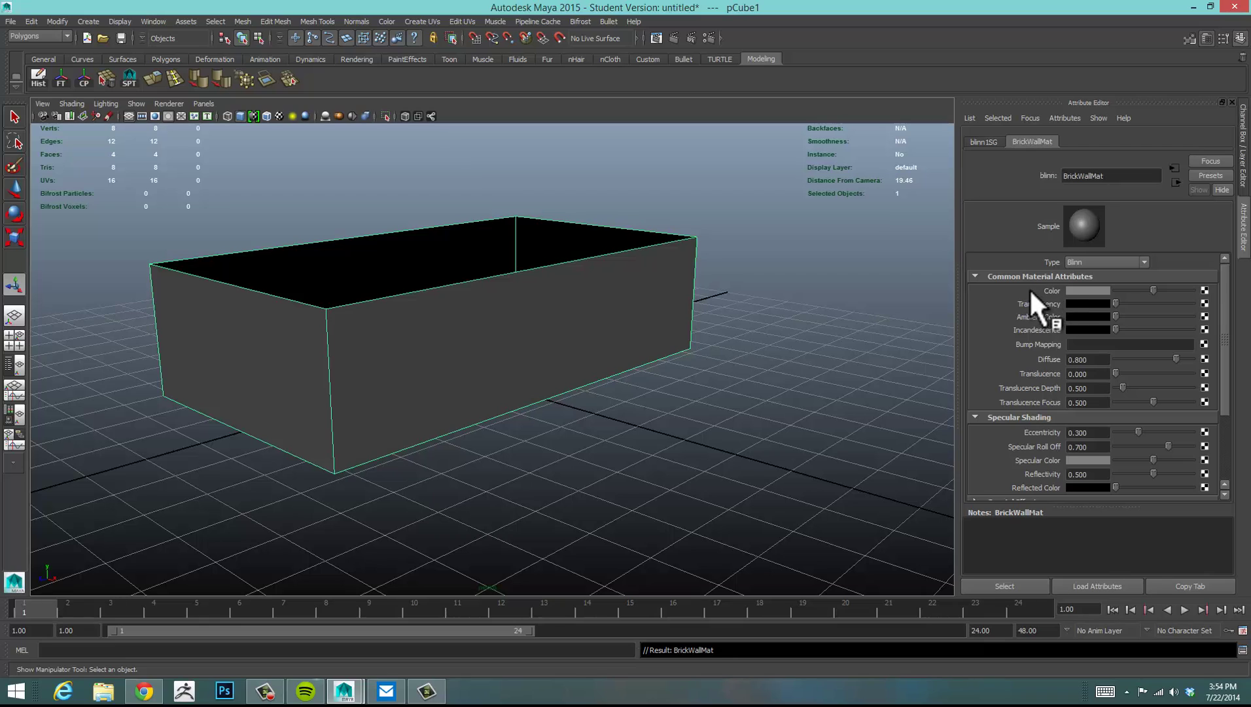
# Step: Map a Layered Texture to the Color attribute of BrickWallMat, filtering the render node list with "la"
pyautogui.click(1204, 290)
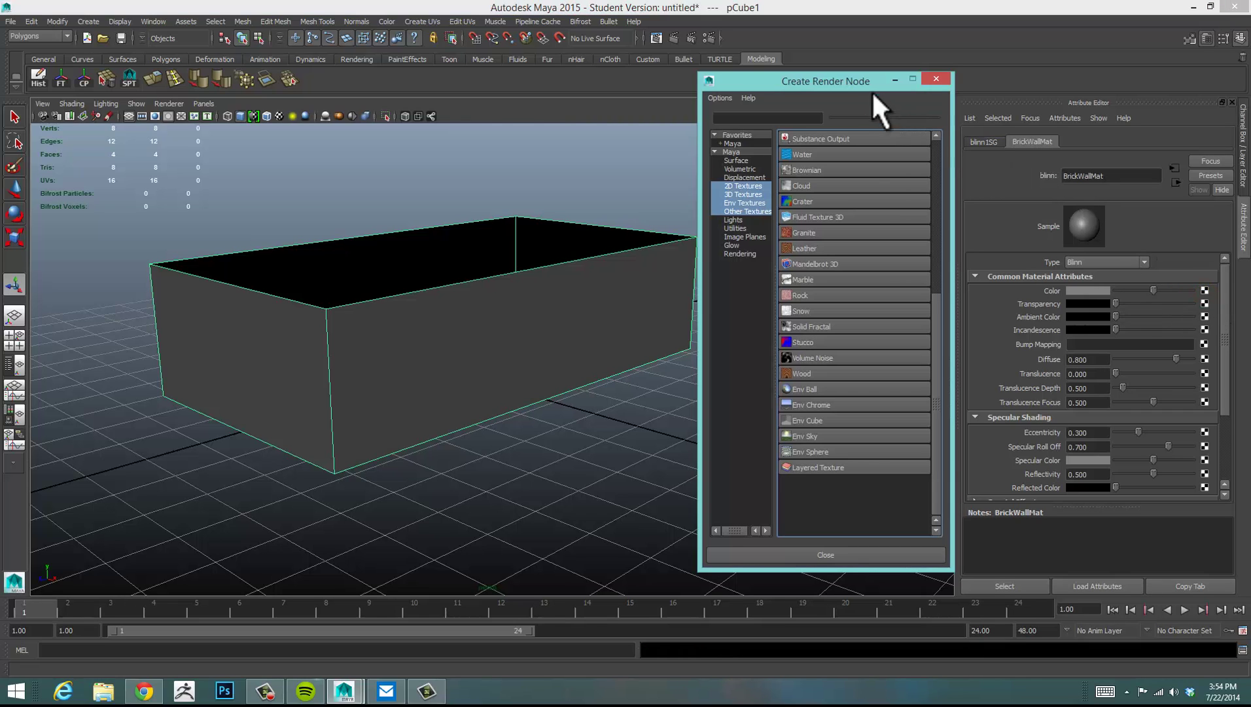
pyautogui.moveTo(851, 76); pyautogui.dragTo(787, 52)
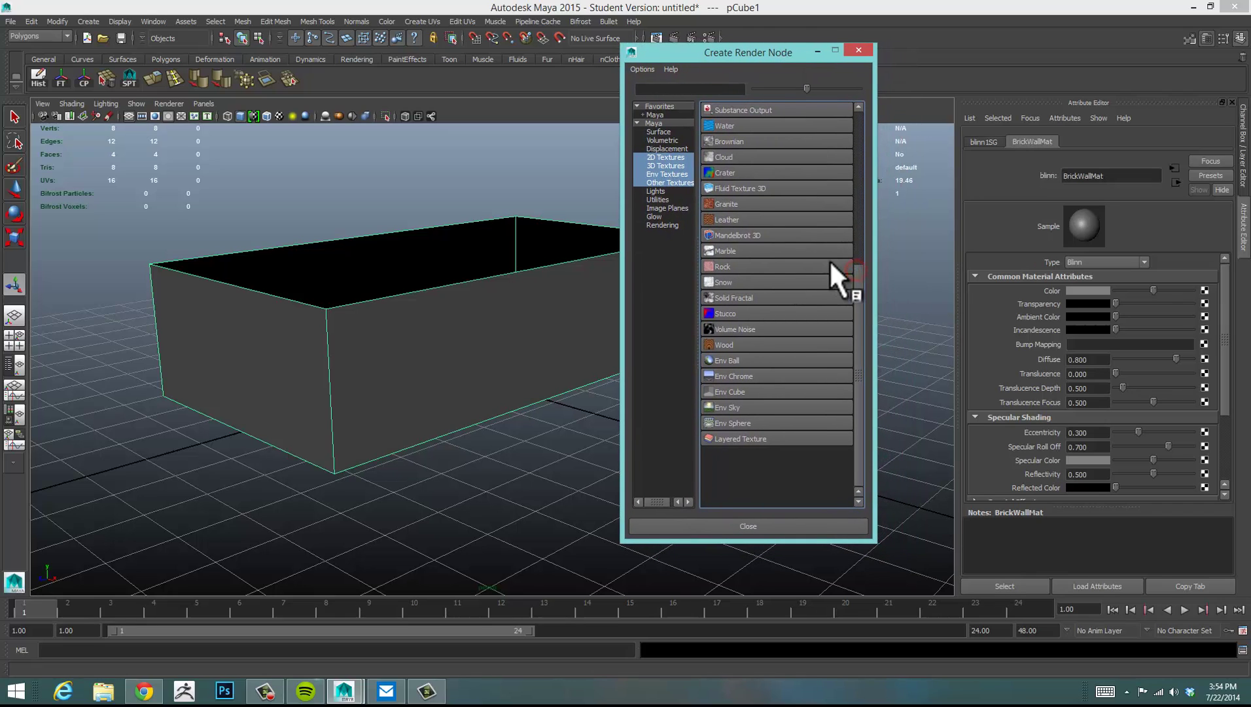
pyautogui.click(676, 157)
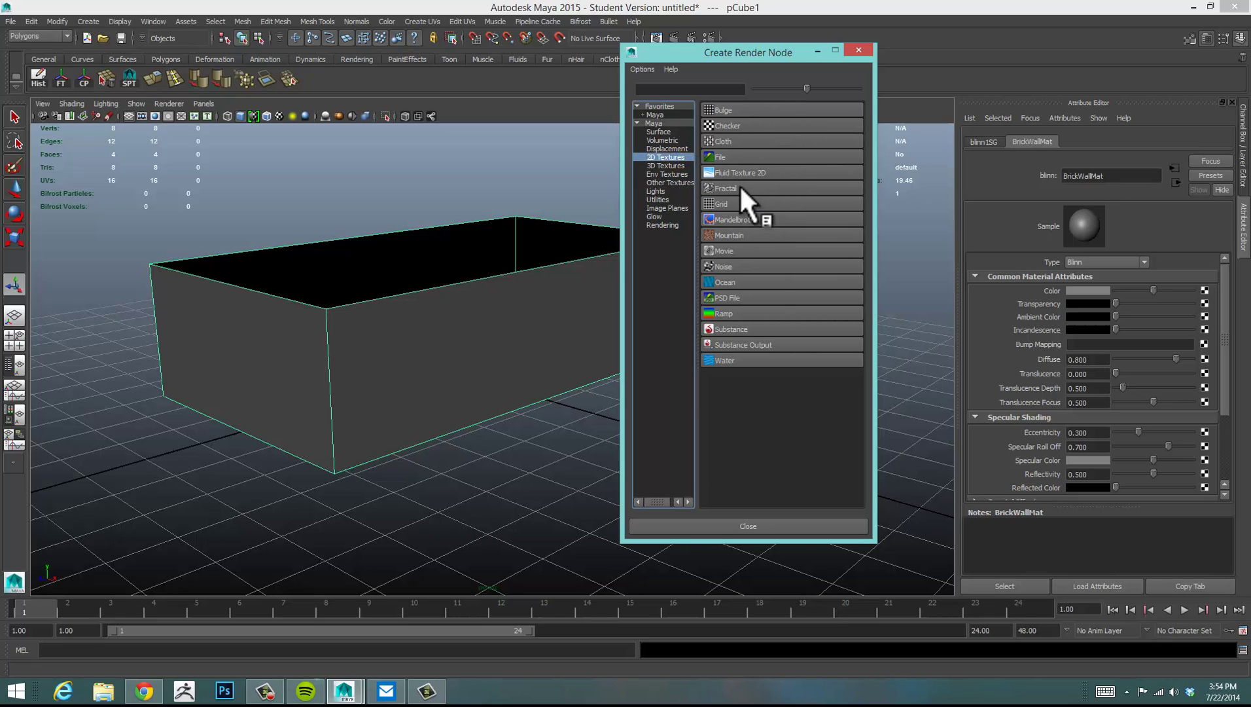
pyautogui.click(665, 173)
pyautogui.click(668, 157)
pyautogui.click(664, 147)
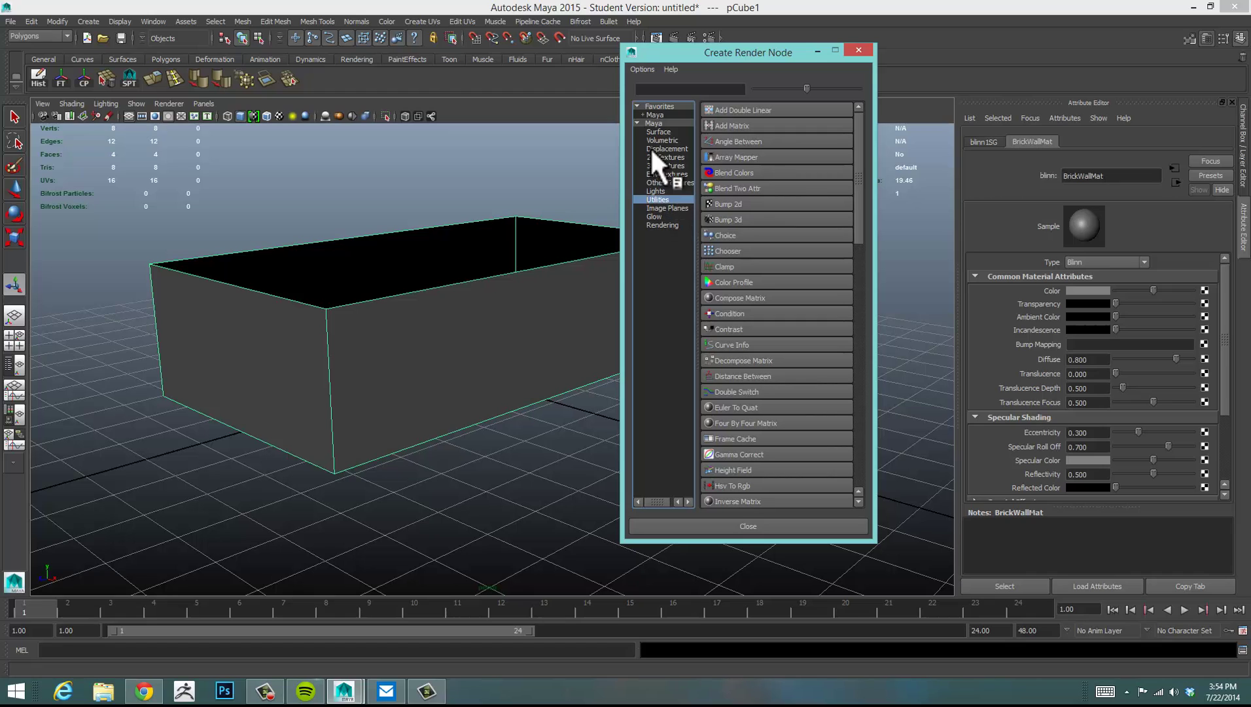
pyautogui.moveTo(854, 142)
pyautogui.mouseDown()
pyautogui.moveTo(857, 201)
pyautogui.moveTo(865, 122)
pyautogui.mouseUp()
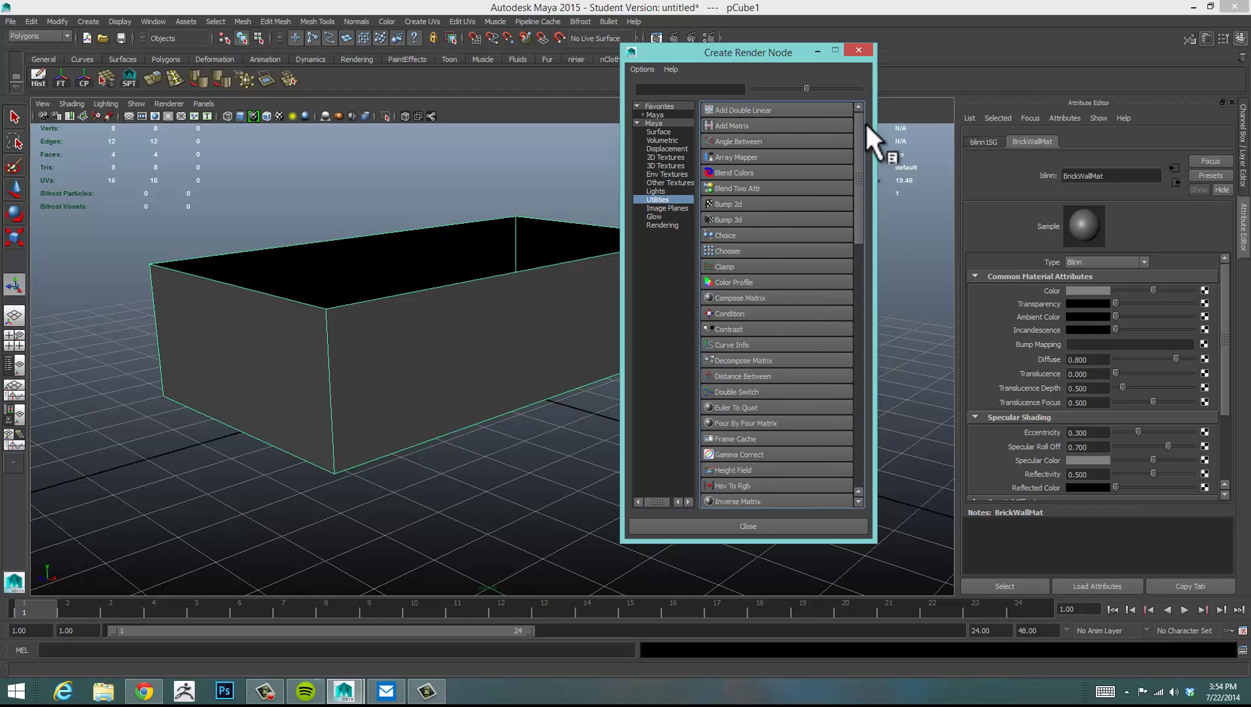
pyautogui.click(664, 257)
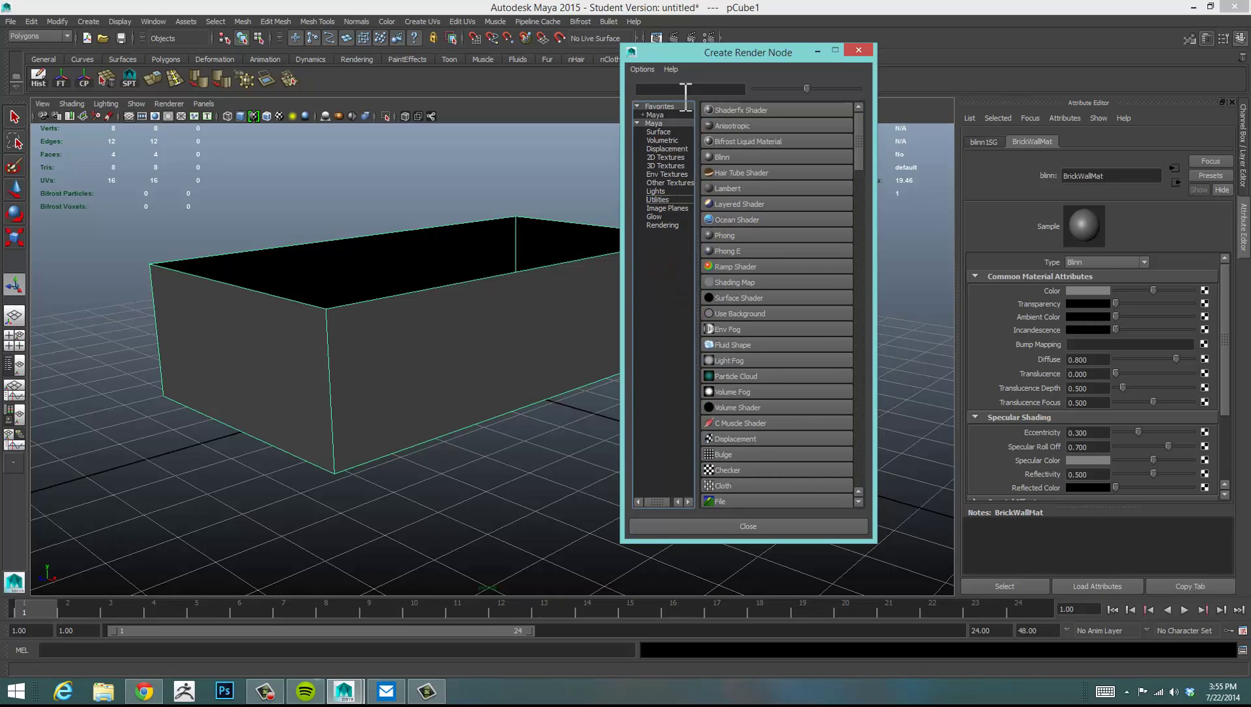
pyautogui.click(654, 91)
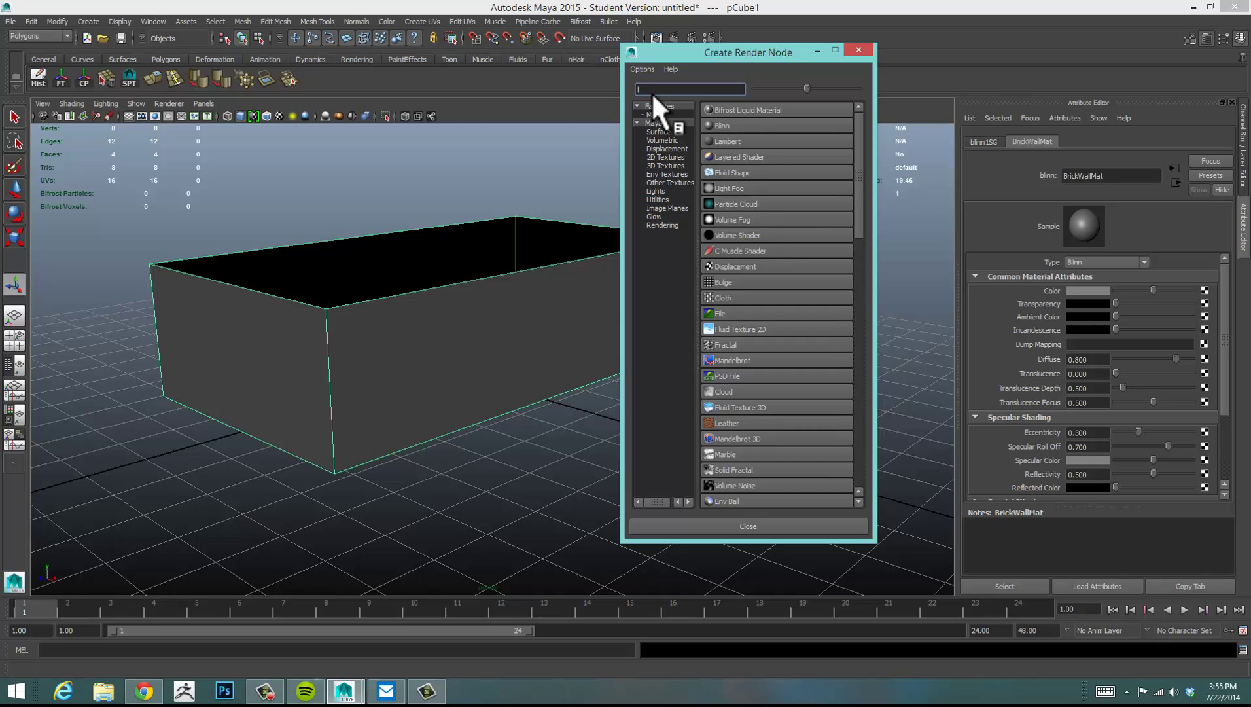
pyautogui.write('la')
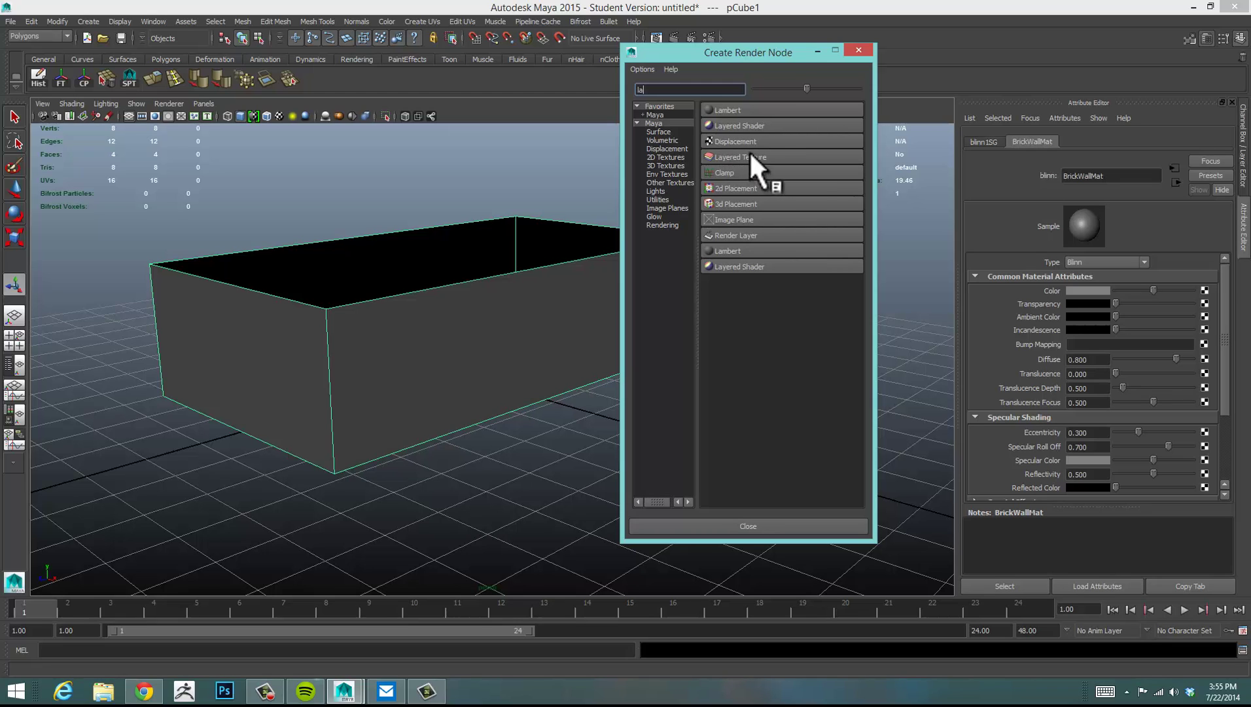
pyautogui.moveTo(771, 53); pyautogui.dragTo(683, 41)
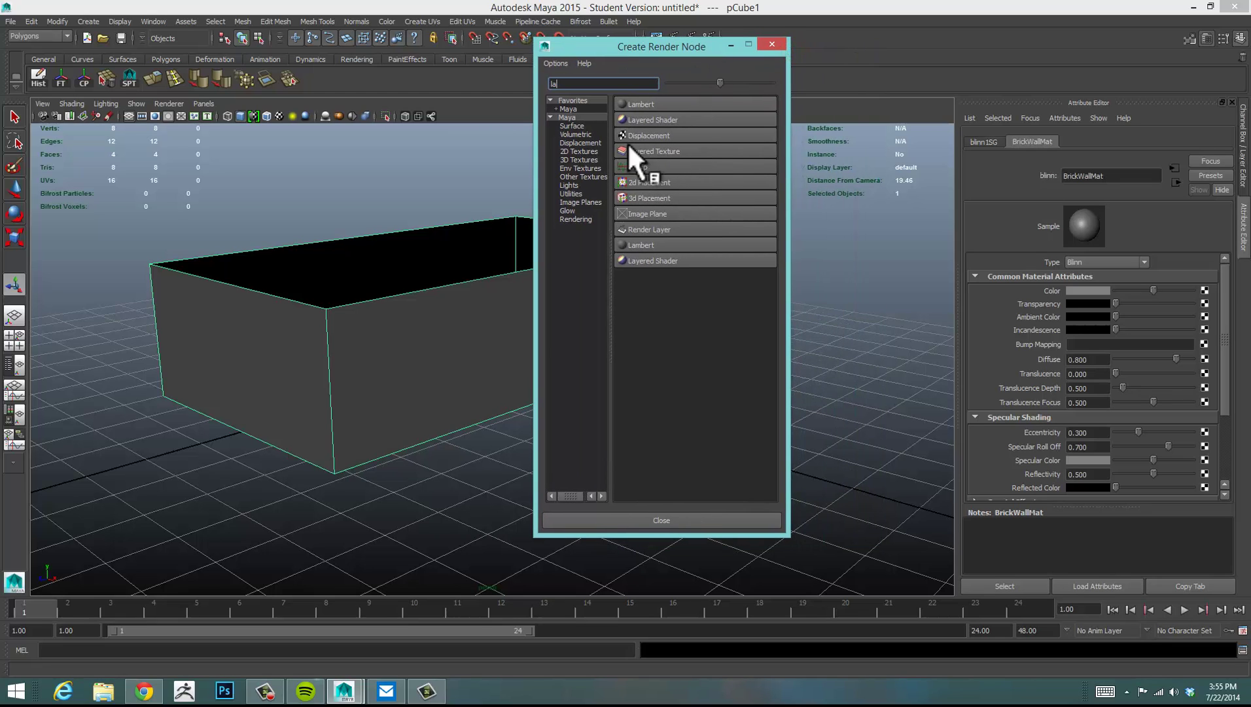
pyautogui.click(684, 151)
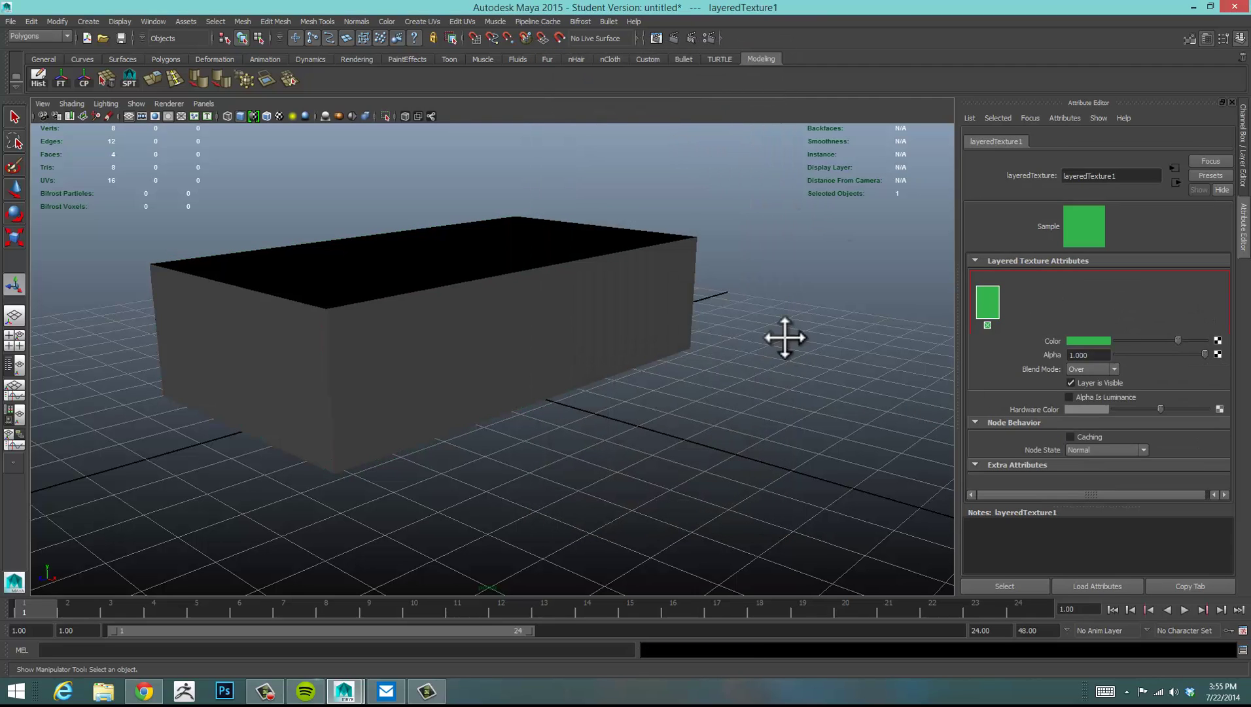
# Step: Open the Hypershade and move its window clear of the shelf area
pyautogui.keyDown('alt'); pyautogui.moveTo(786, 335); pyautogui.dragTo(826, 337, button='middle'); pyautogui.keyUp('alt')
pyautogui.moveTo(826, 338)
pyautogui.keyDown('alt'); pyautogui.mouseDown()
pyautogui.moveTo(777, 333)
pyautogui.moveTo(818, 337)
pyautogui.mouseUp(); pyautogui.keyUp('alt')
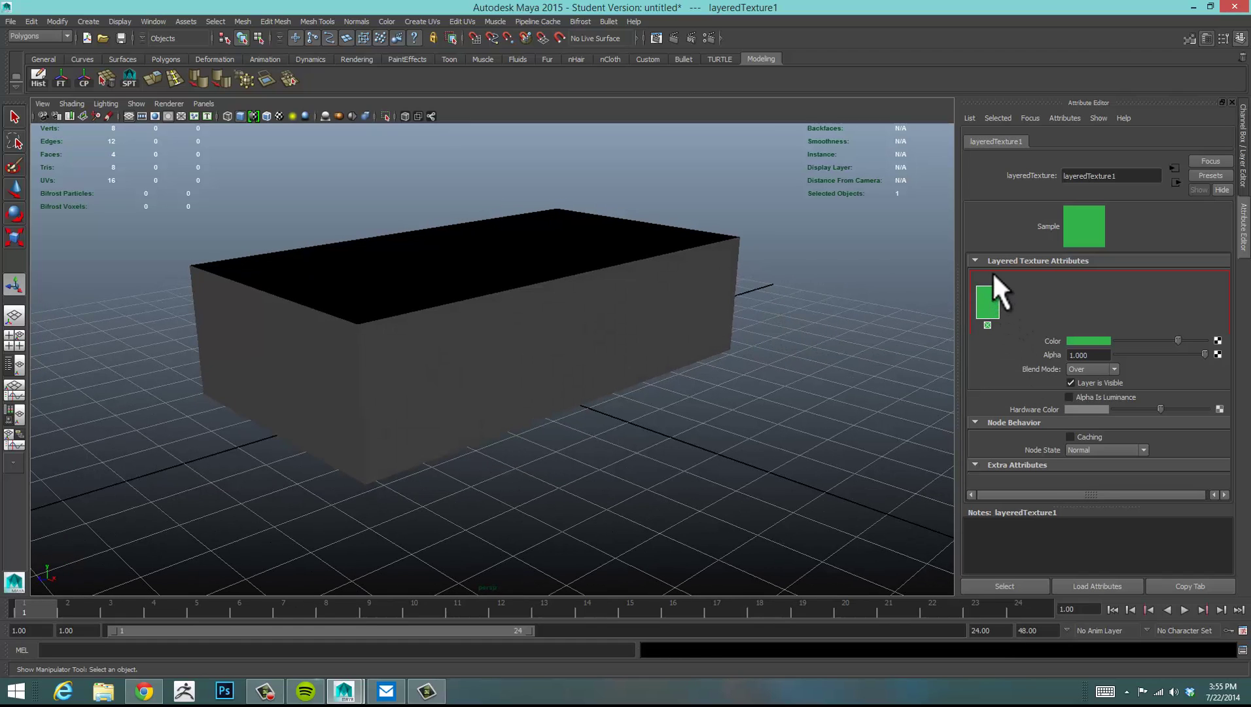
pyautogui.keyDown('alt'); pyautogui.moveTo(598, 193); pyautogui.dragTo(598, 190); pyautogui.keyUp('alt')
pyautogui.moveTo(598, 190)
pyautogui.keyDown('alt'); pyautogui.mouseDown(button='middle')
pyautogui.moveTo(599, 216)
pyautogui.moveTo(609, 195)
pyautogui.mouseUp(button='middle'); pyautogui.keyUp('alt')
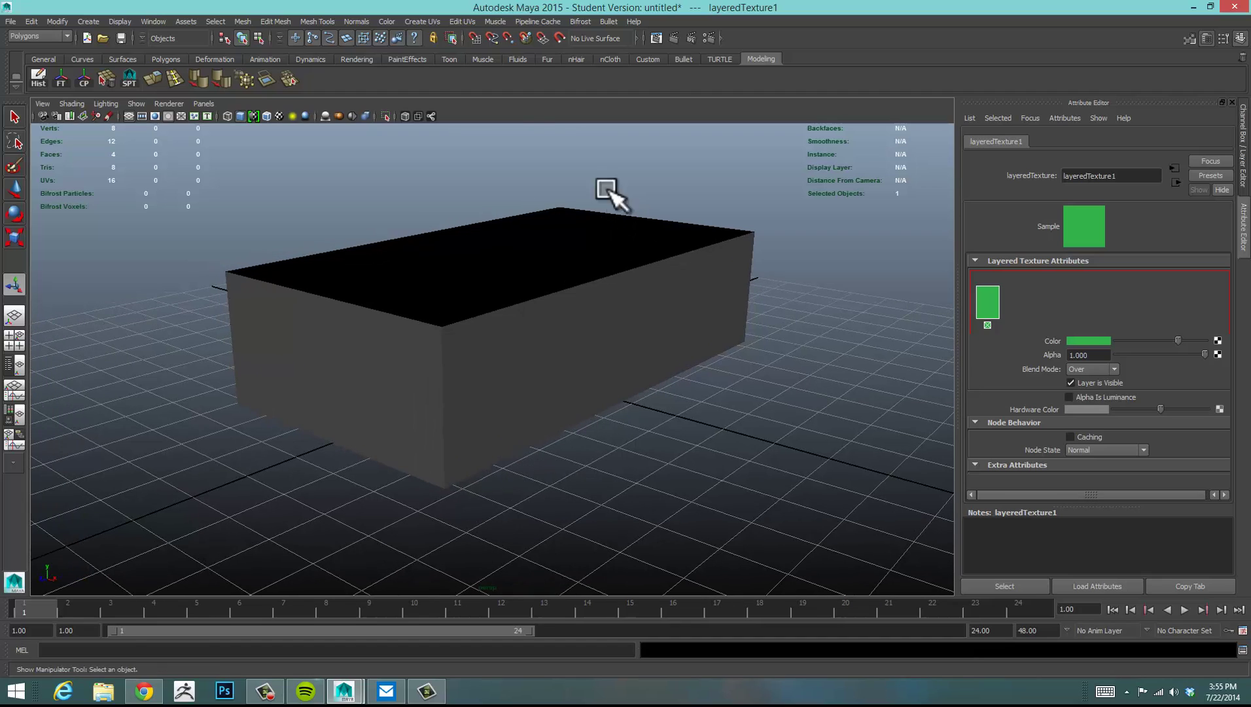
pyautogui.click(216, 16)
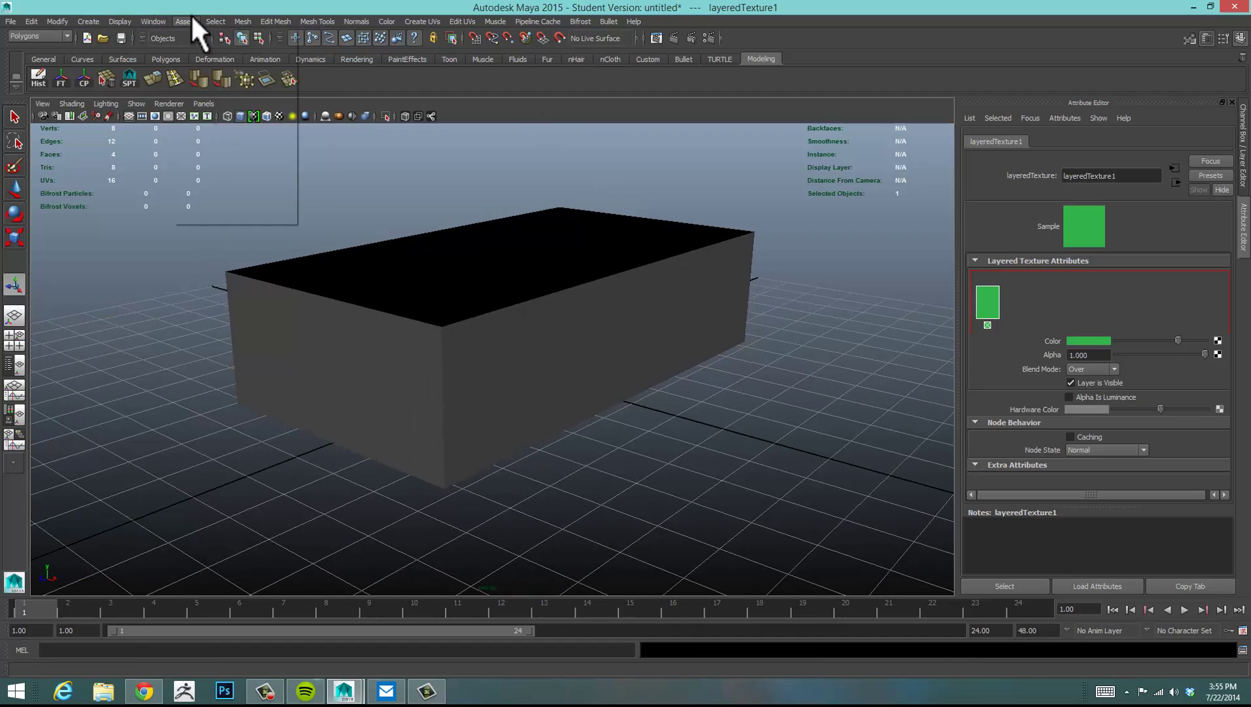
pyautogui.moveTo(179, 78)
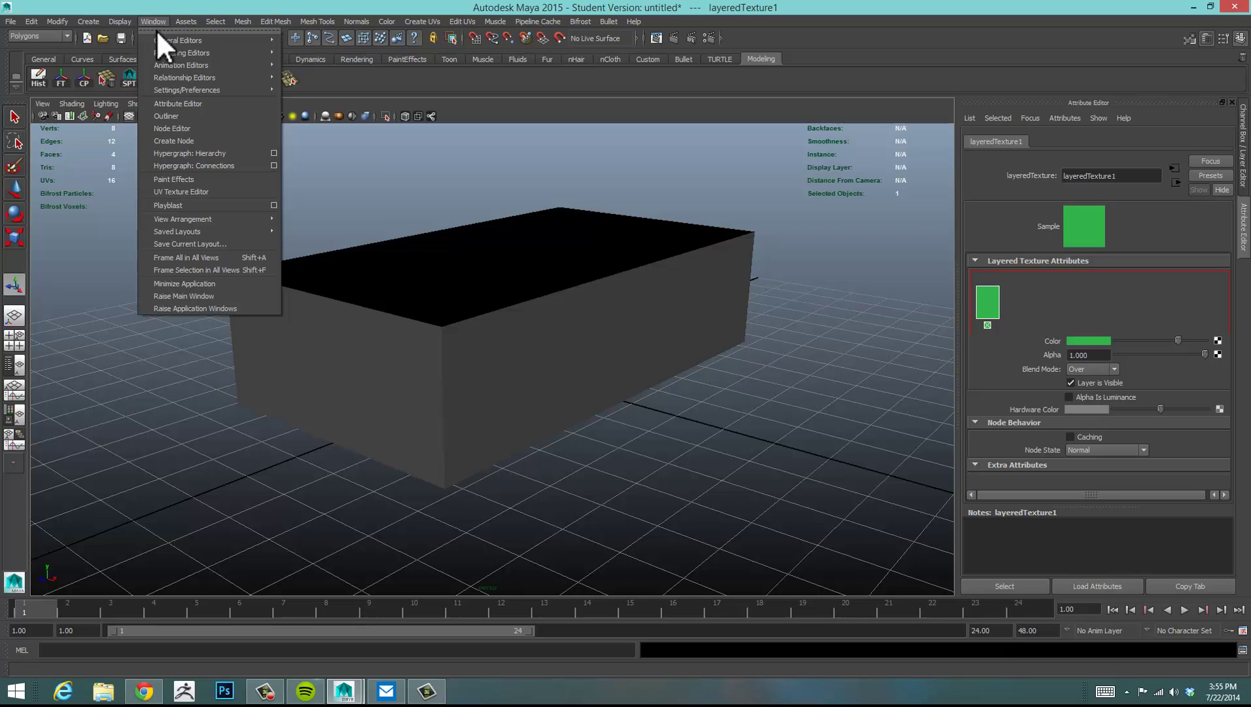
pyautogui.moveTo(166, 55)
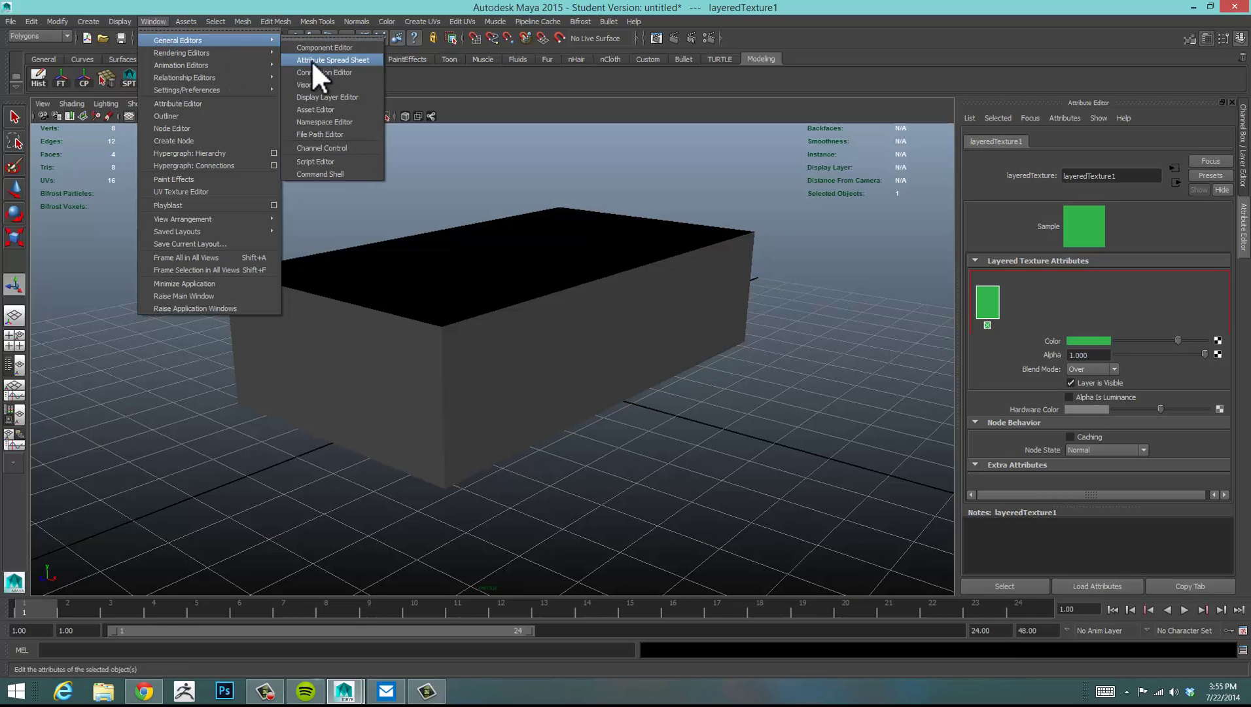
pyautogui.click(300, 81)
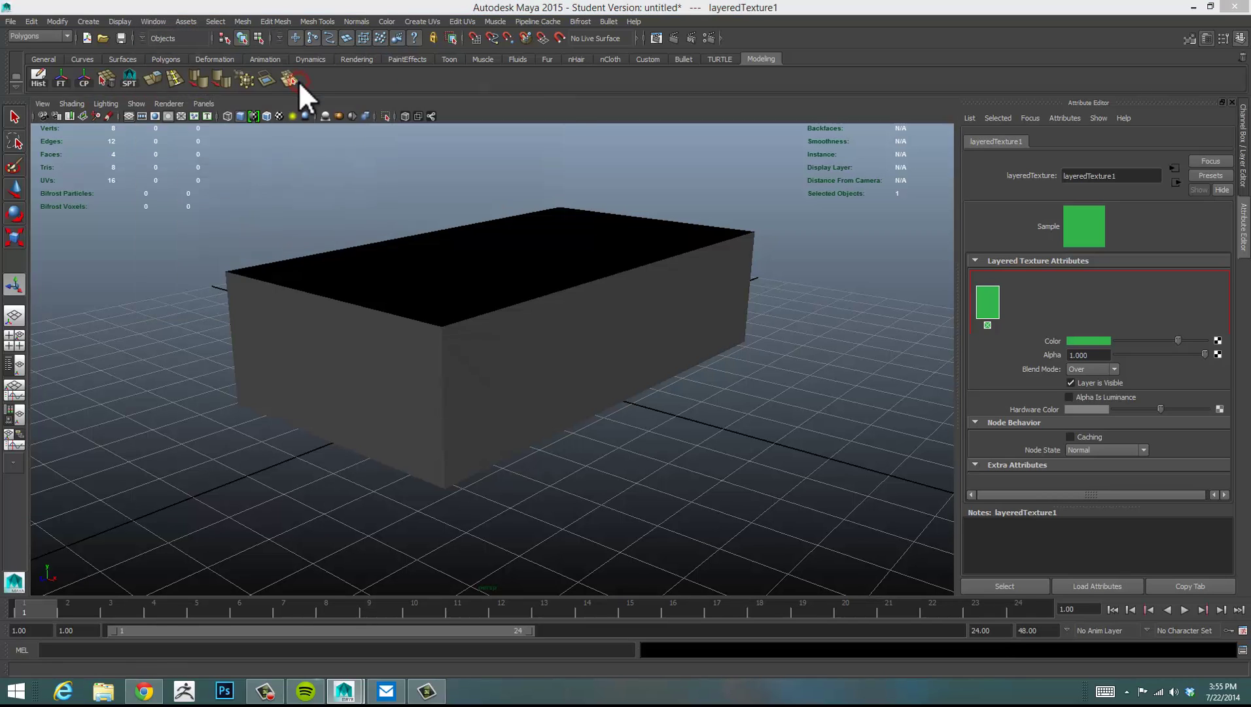
pyautogui.click(396, 83)
pyautogui.moveTo(426, 89); pyautogui.dragTo(750, 55)
# Step: Graph the input and output connections of BrickWallMat in the Hypershade work area, and enlarge and reposition the window beside the Attribute Editor
pyautogui.click(628, 136)
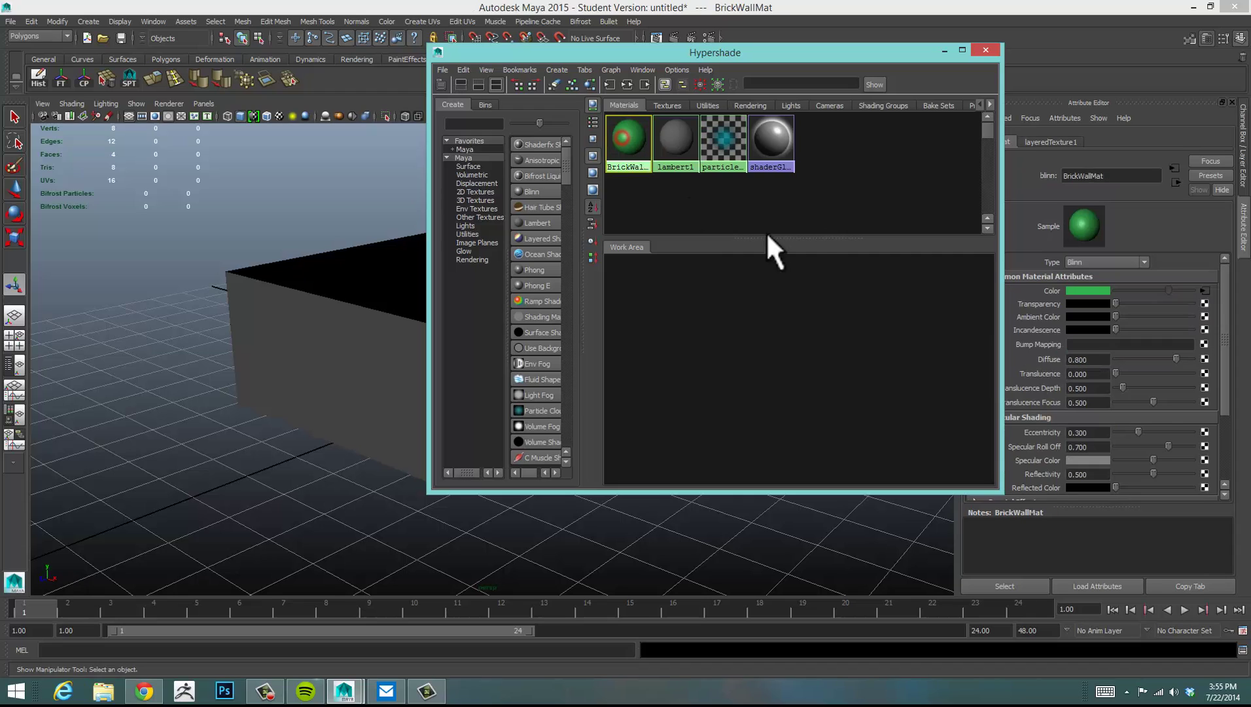
pyautogui.moveTo(861, 51); pyautogui.dragTo(745, 39)
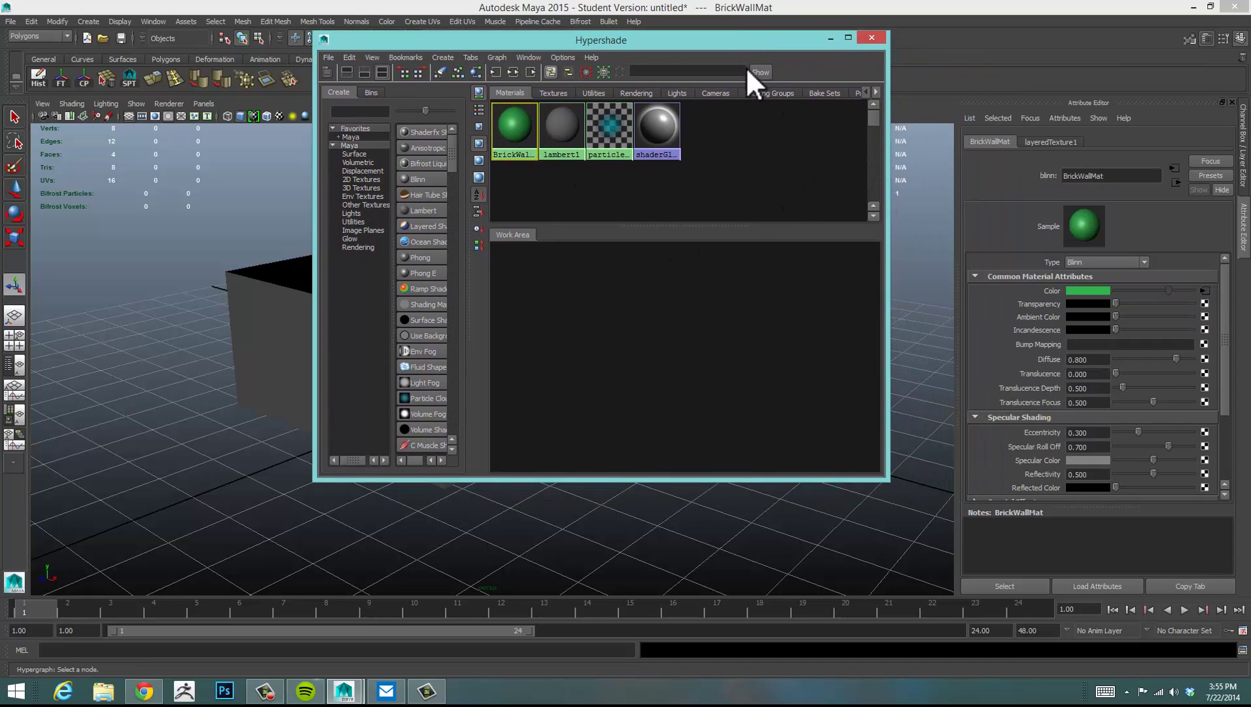
pyautogui.click(512, 68)
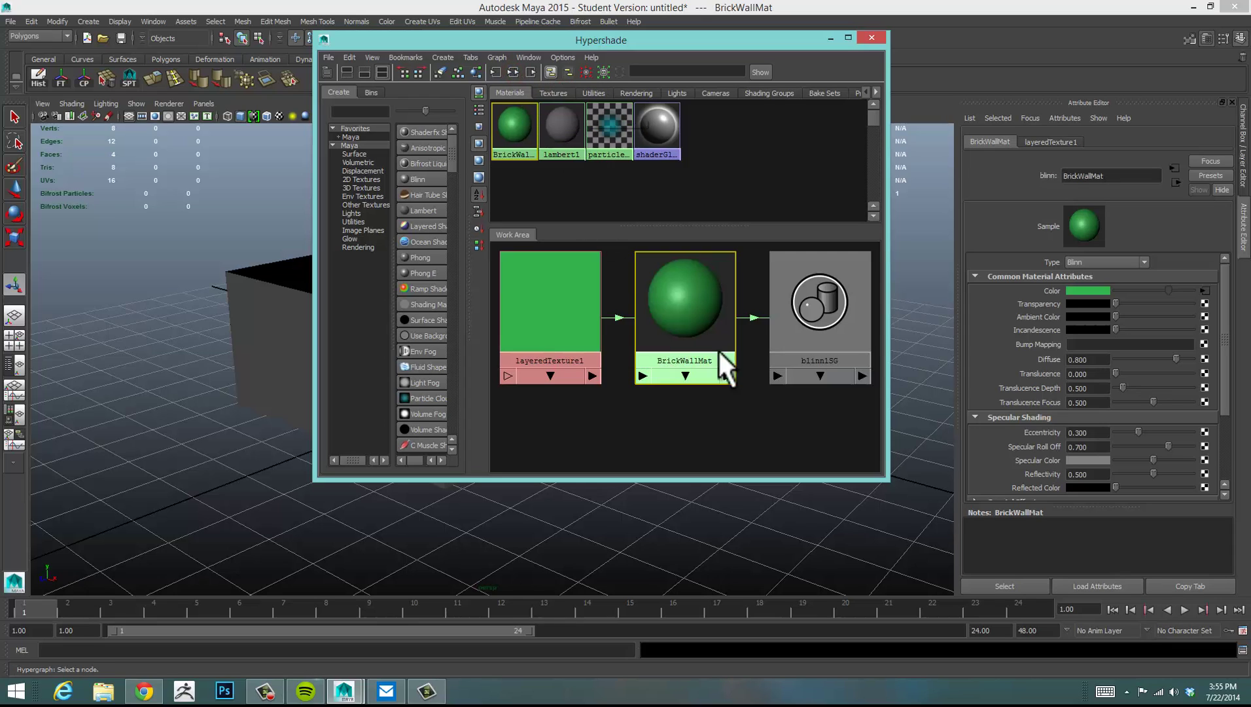
pyautogui.moveTo(765, 34); pyautogui.dragTo(730, 13)
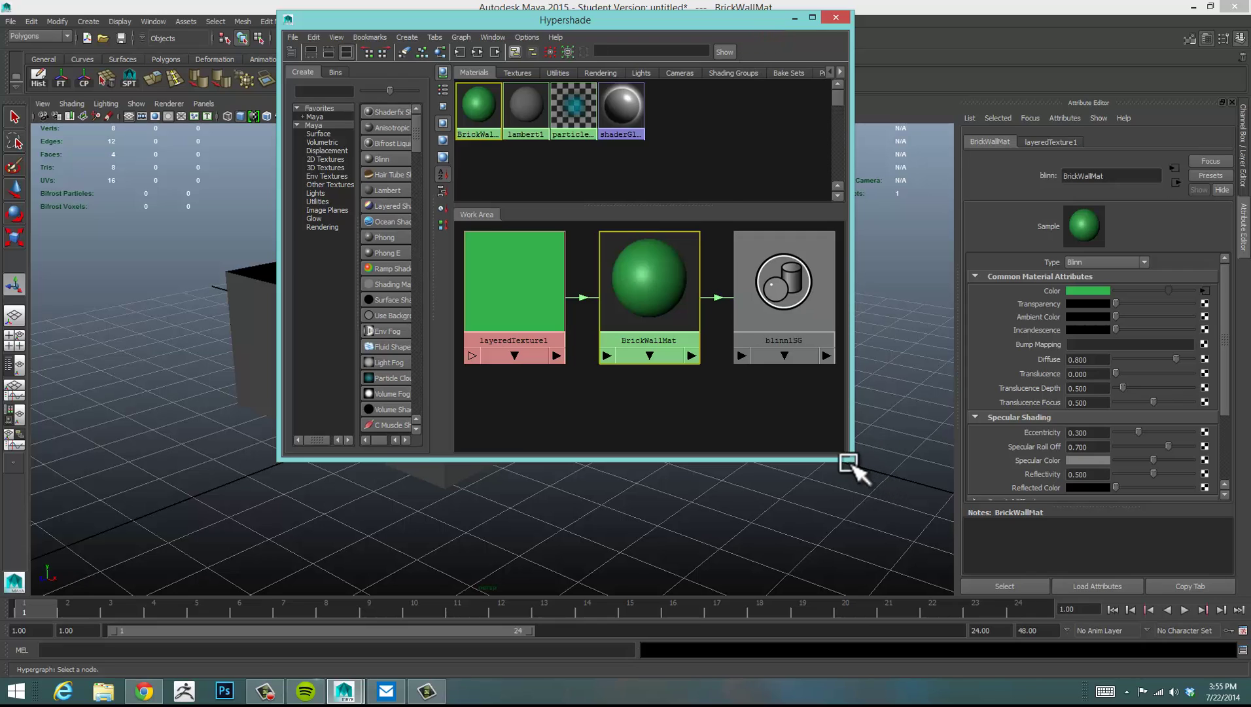
pyautogui.moveTo(852, 465); pyautogui.dragTo(1030, 587)
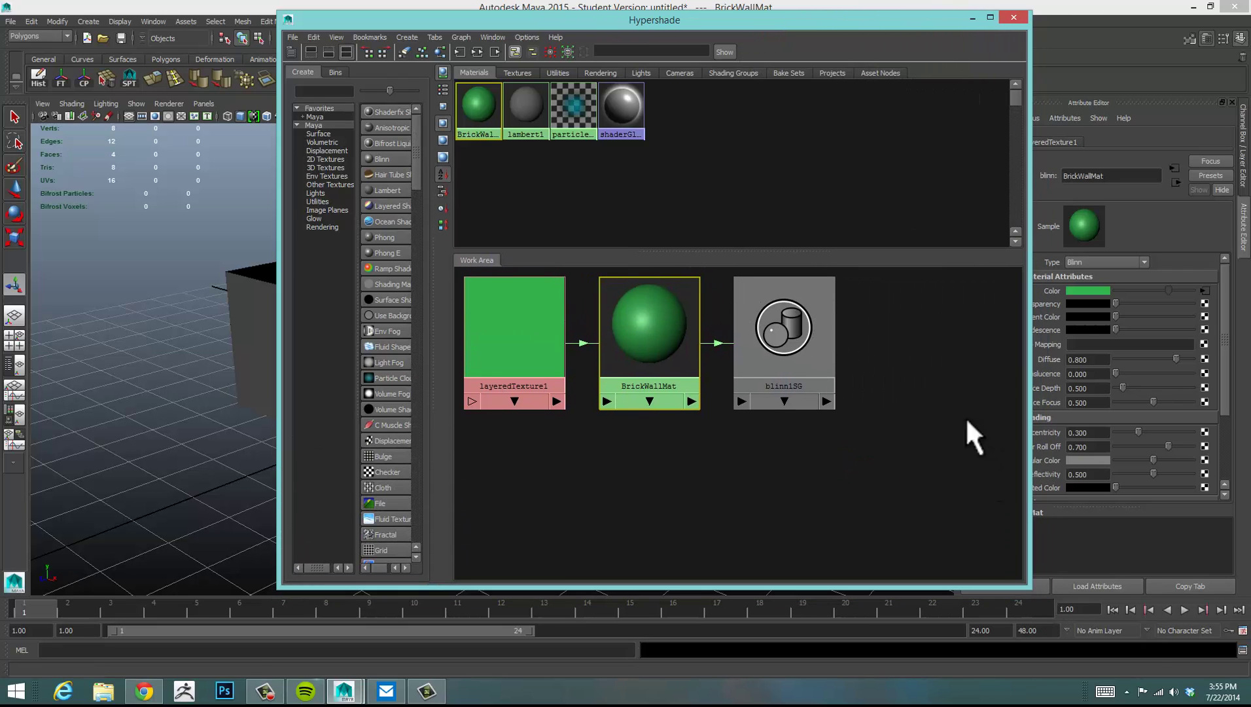
pyautogui.moveTo(860, 17); pyautogui.dragTo(797, 10)
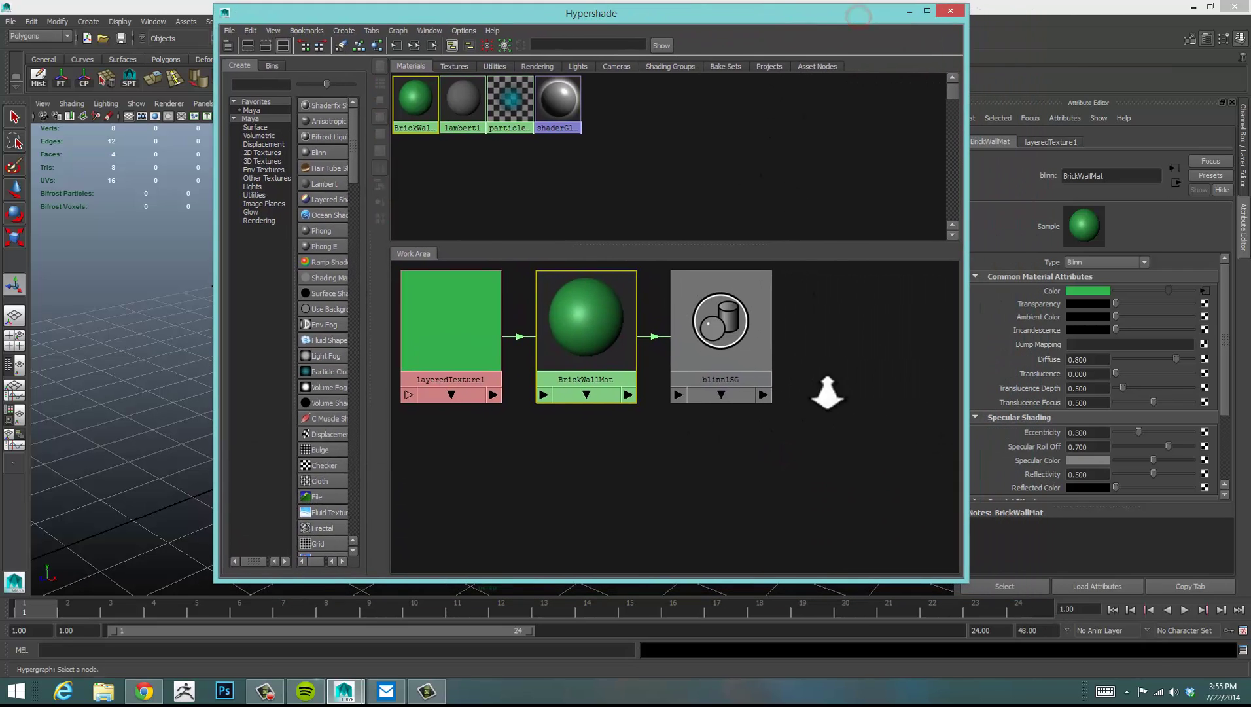
pyautogui.keyDown('alt'); pyautogui.moveTo(829, 392); pyautogui.dragTo(741, 372, button='right'); pyautogui.keyUp('alt')
pyautogui.keyDown('alt'); pyautogui.moveTo(740, 368); pyautogui.dragTo(899, 408, button='middle'); pyautogui.keyUp('alt')
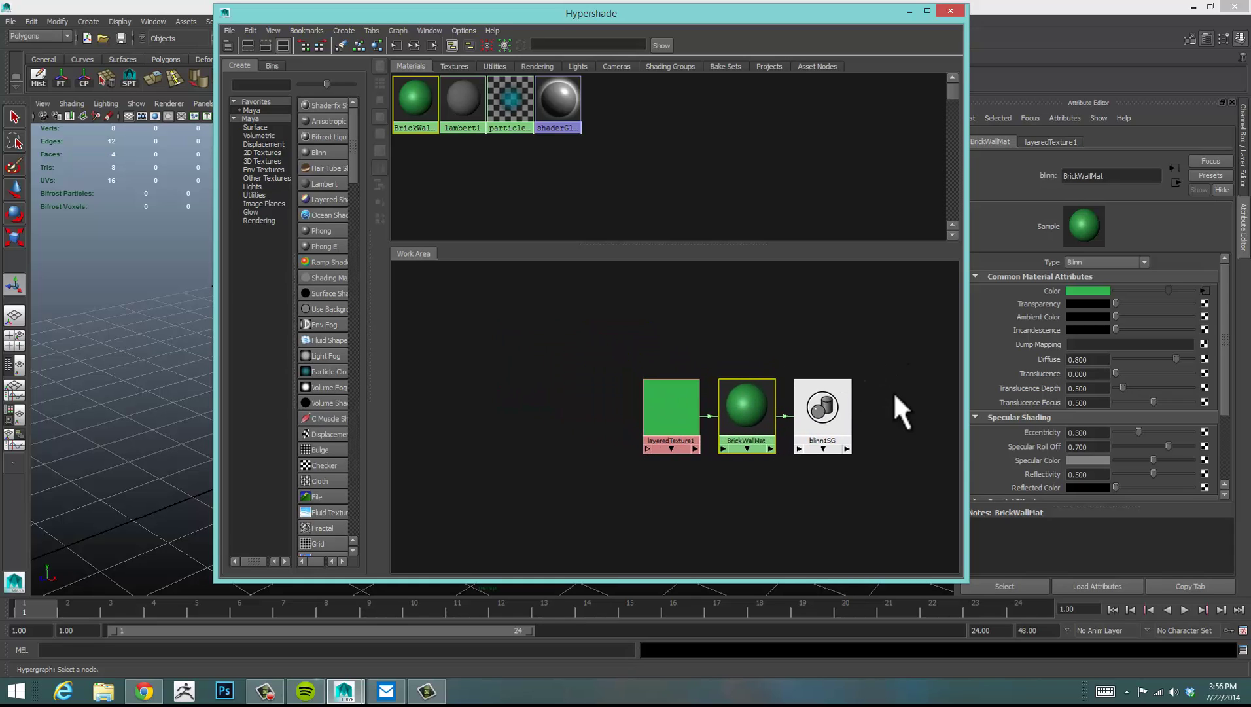
pyautogui.keyDown('alt'); pyautogui.moveTo(933, 350); pyautogui.dragTo(898, 333, button='middle'); pyautogui.keyUp('alt')
pyautogui.moveTo(888, 19); pyautogui.dragTo(761, 26)
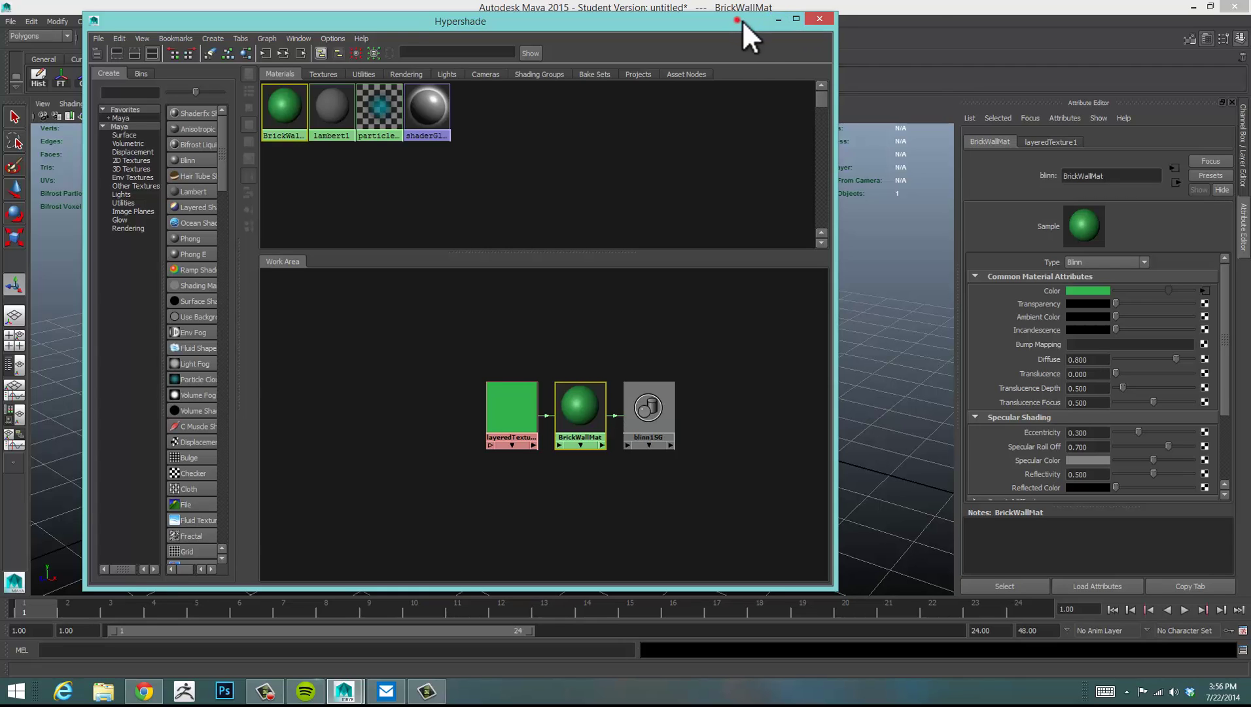
pyautogui.moveTo(735, 22); pyautogui.dragTo(790, 24)
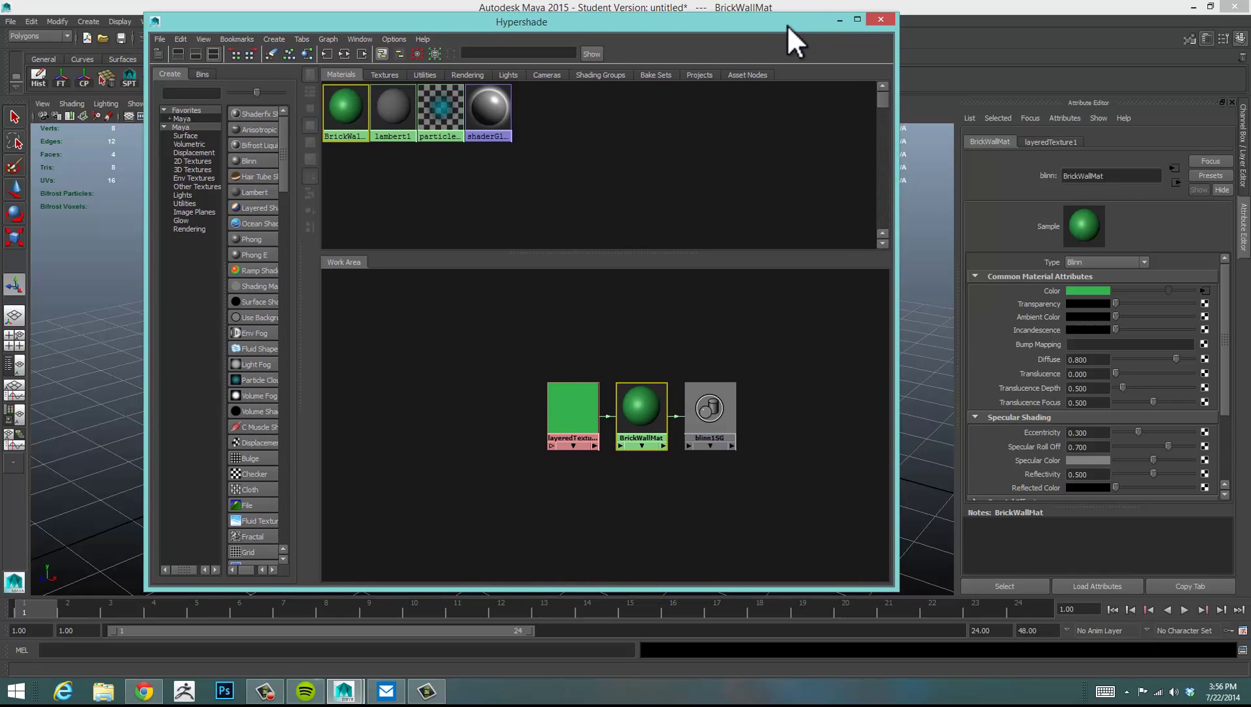
pyautogui.moveTo(816, 22); pyautogui.dragTo(777, 14)
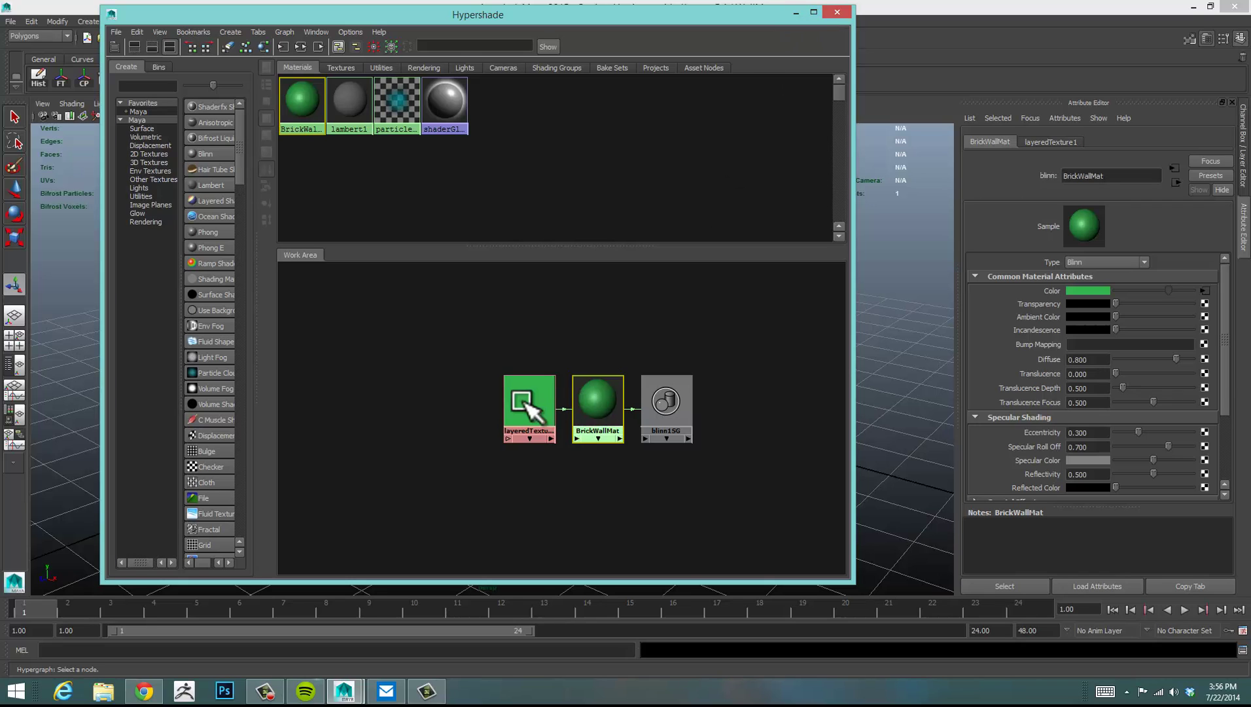
# Step: Select the layered texture node in the graph and its green default layer in the Layered Texture Attributes
pyautogui.click(522, 406)
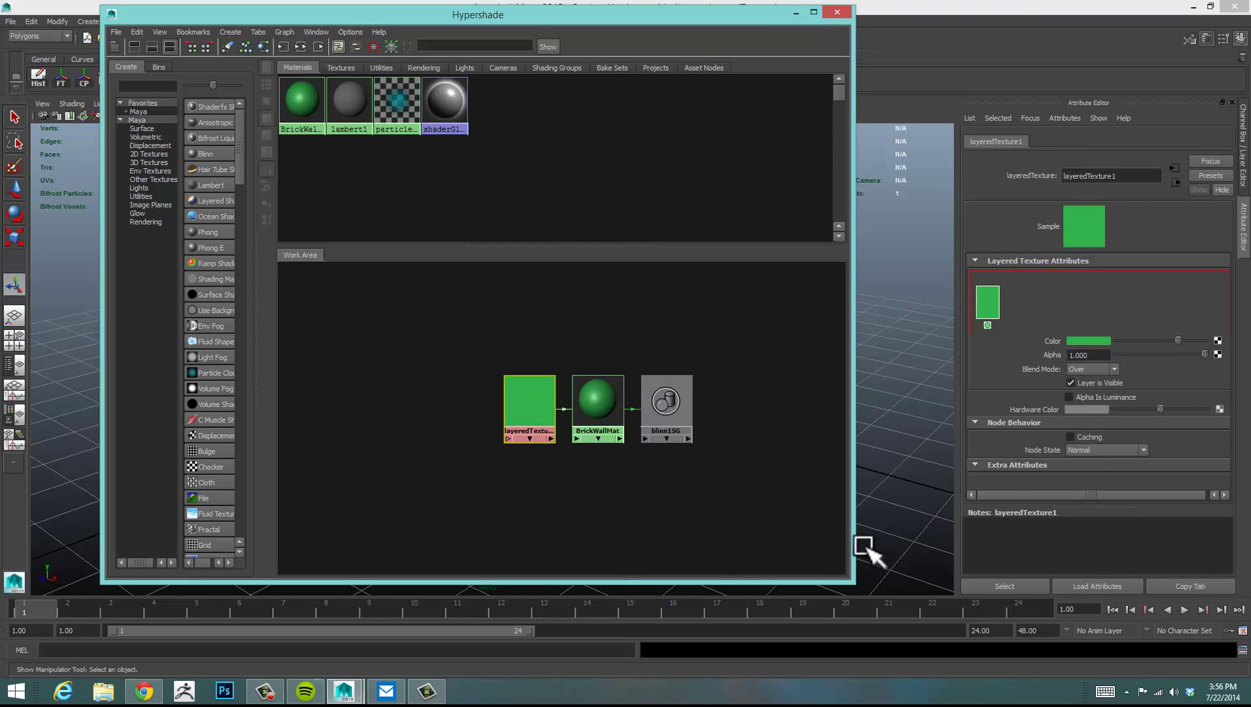
pyautogui.moveTo(756, 16); pyautogui.dragTo(693, 15)
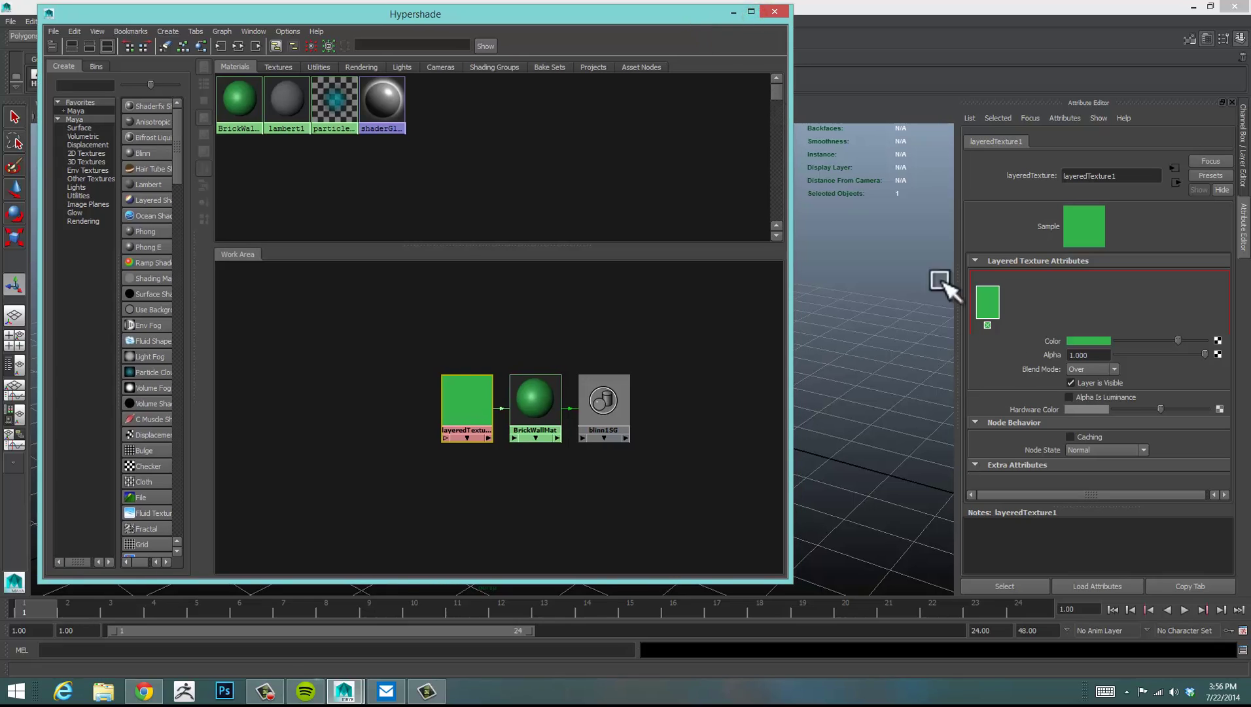
pyautogui.click(989, 298)
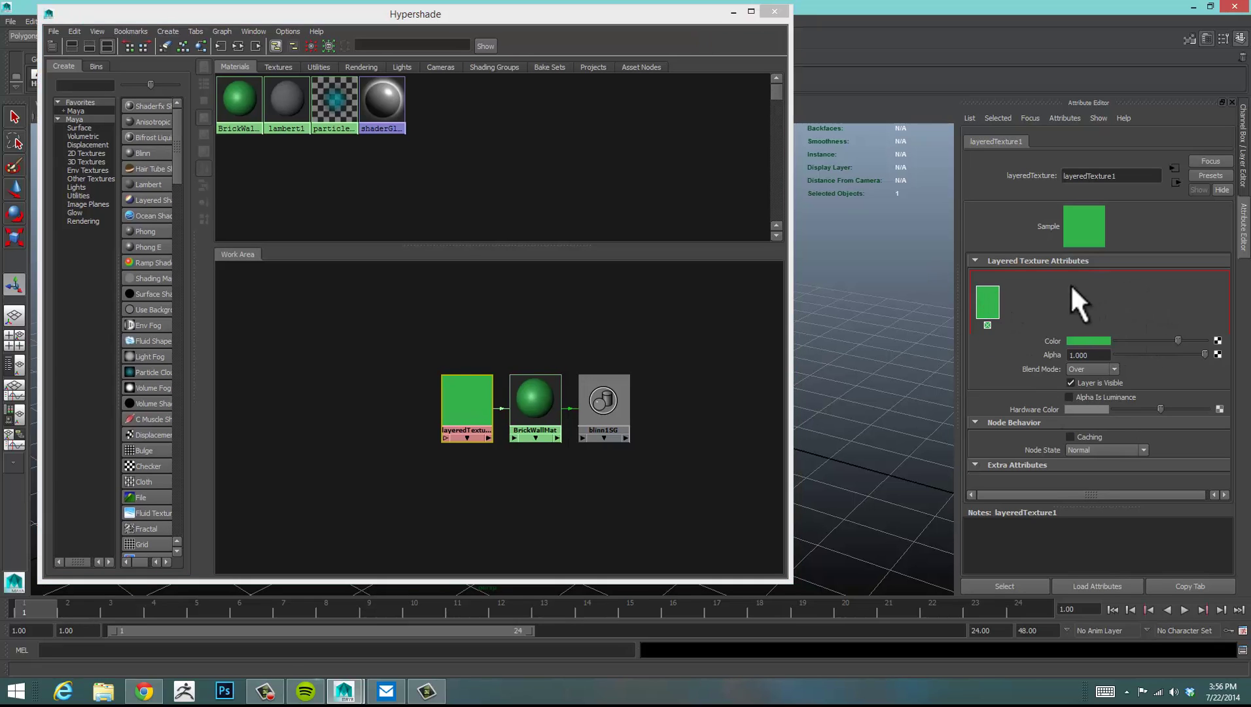
pyautogui.click(1021, 298)
pyautogui.click(1018, 299)
pyautogui.click(988, 298)
pyautogui.click(1017, 325)
# Step: Widen the Hypershade's node creation list, filter it with "fi" and create two File texture nodes
pyautogui.moveTo(654, 16); pyautogui.dragTo(768, 19)
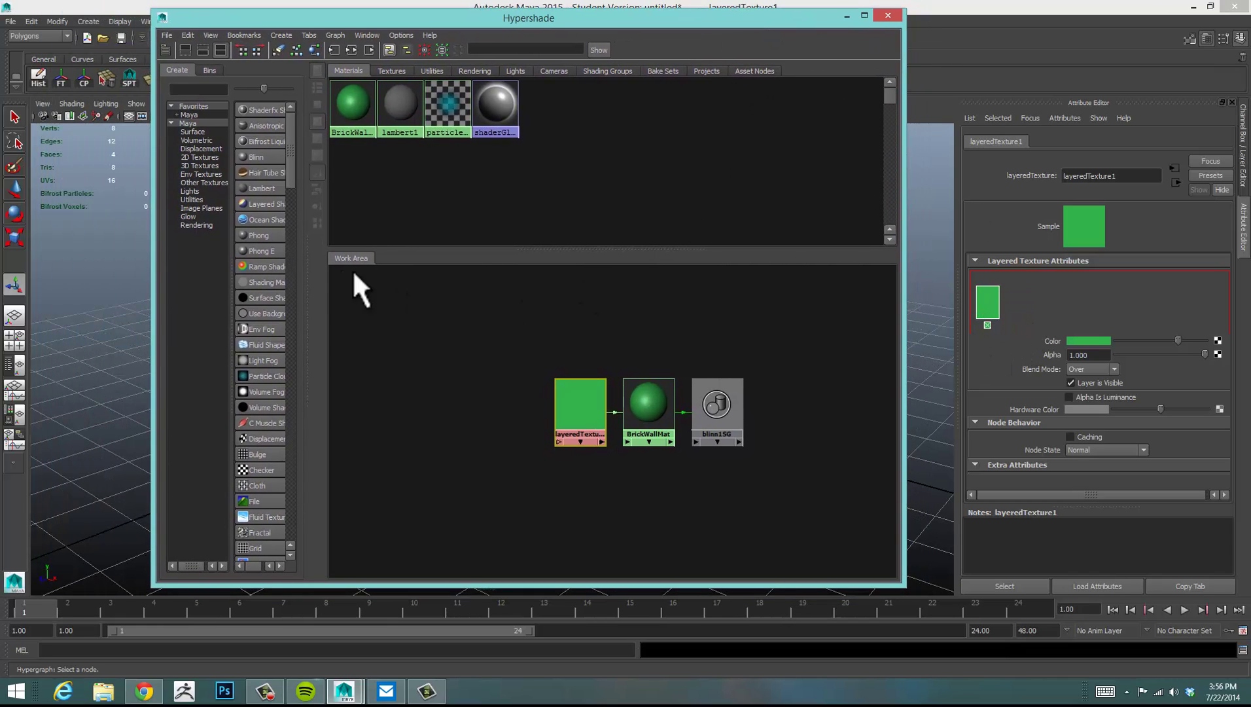
pyautogui.moveTo(308, 263); pyautogui.dragTo(391, 258)
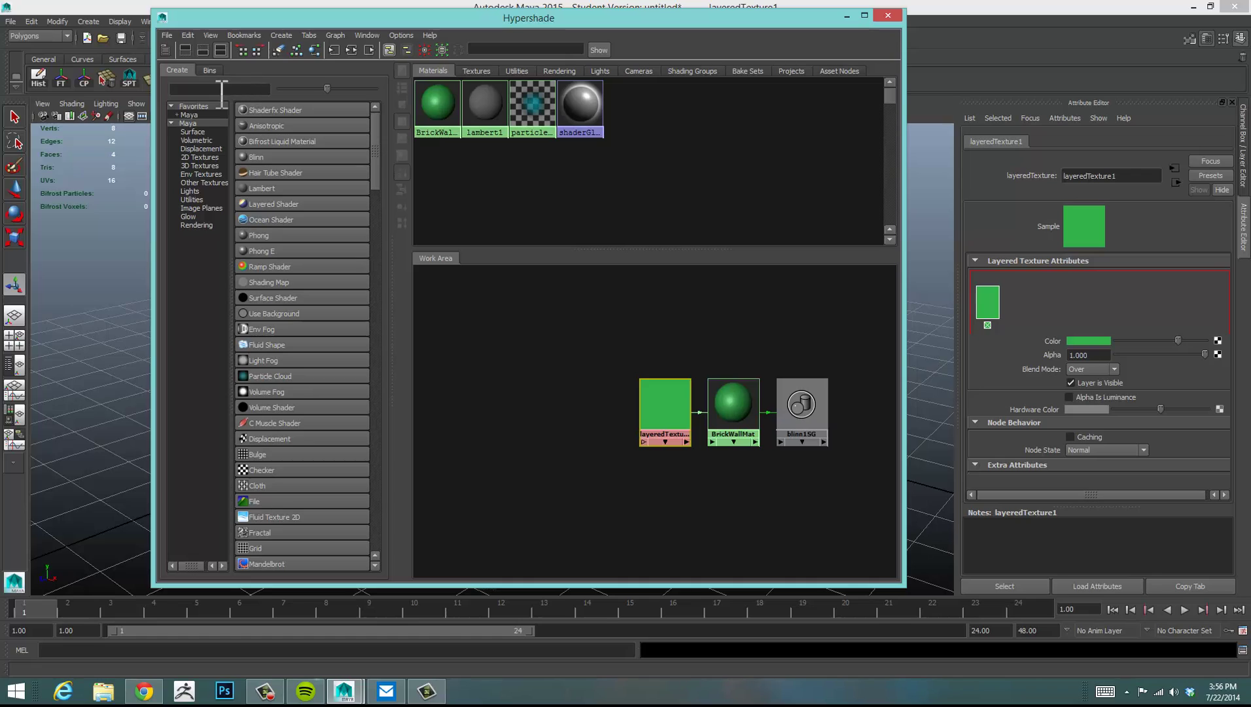
pyautogui.click(202, 89)
pyautogui.write('fi')
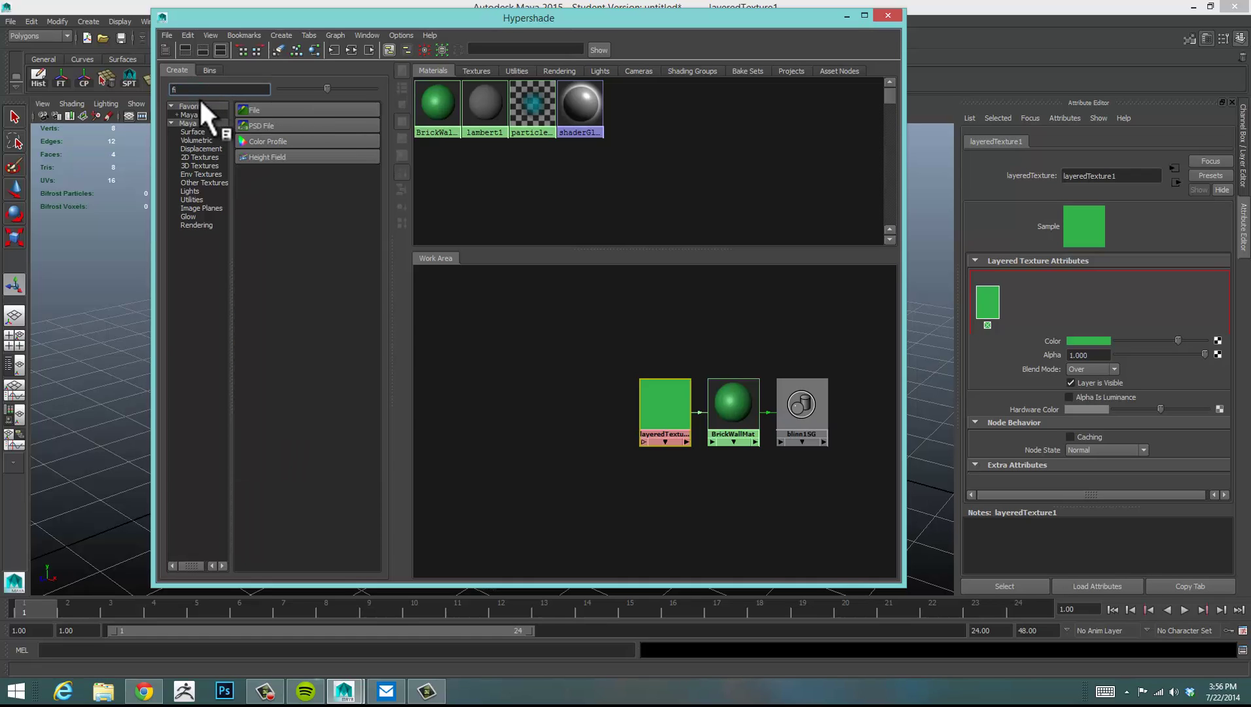
pyautogui.click(280, 107)
pyautogui.click(280, 108)
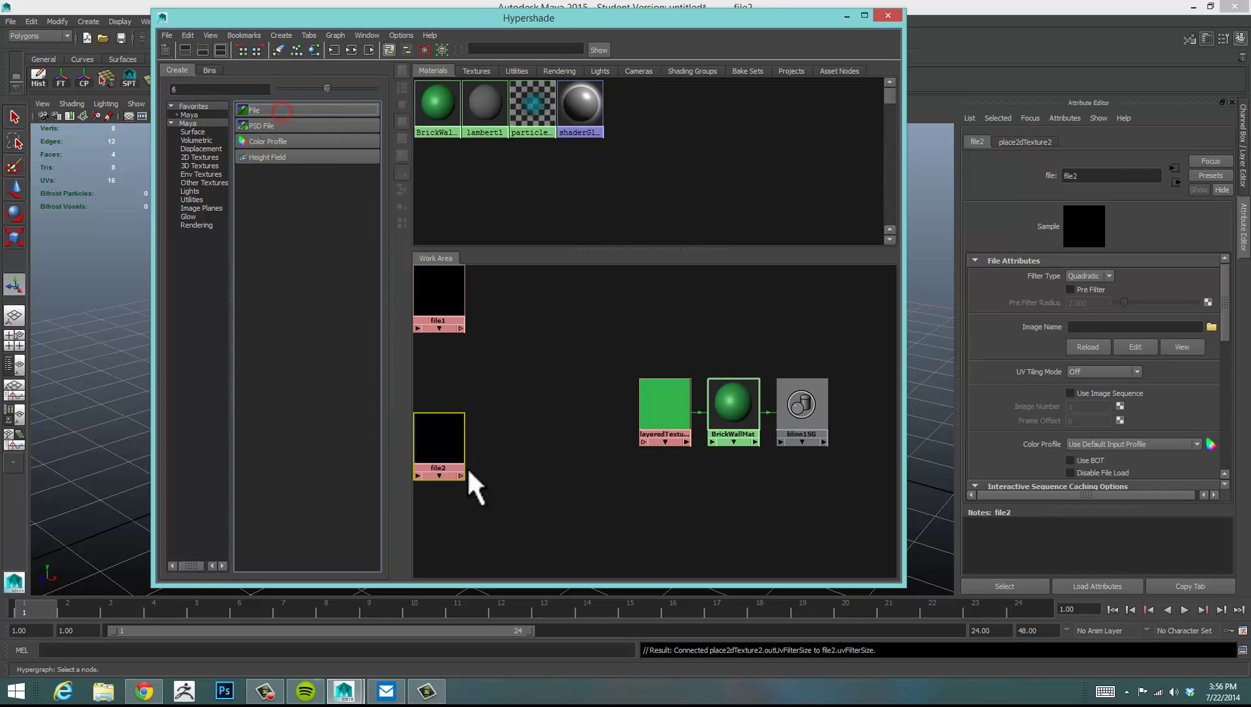
# Step: Arrange the two file nodes and their 2D placement nodes in two rows before the layered texture node in the work area
pyautogui.moveTo(466, 471); pyautogui.dragTo(535, 485)
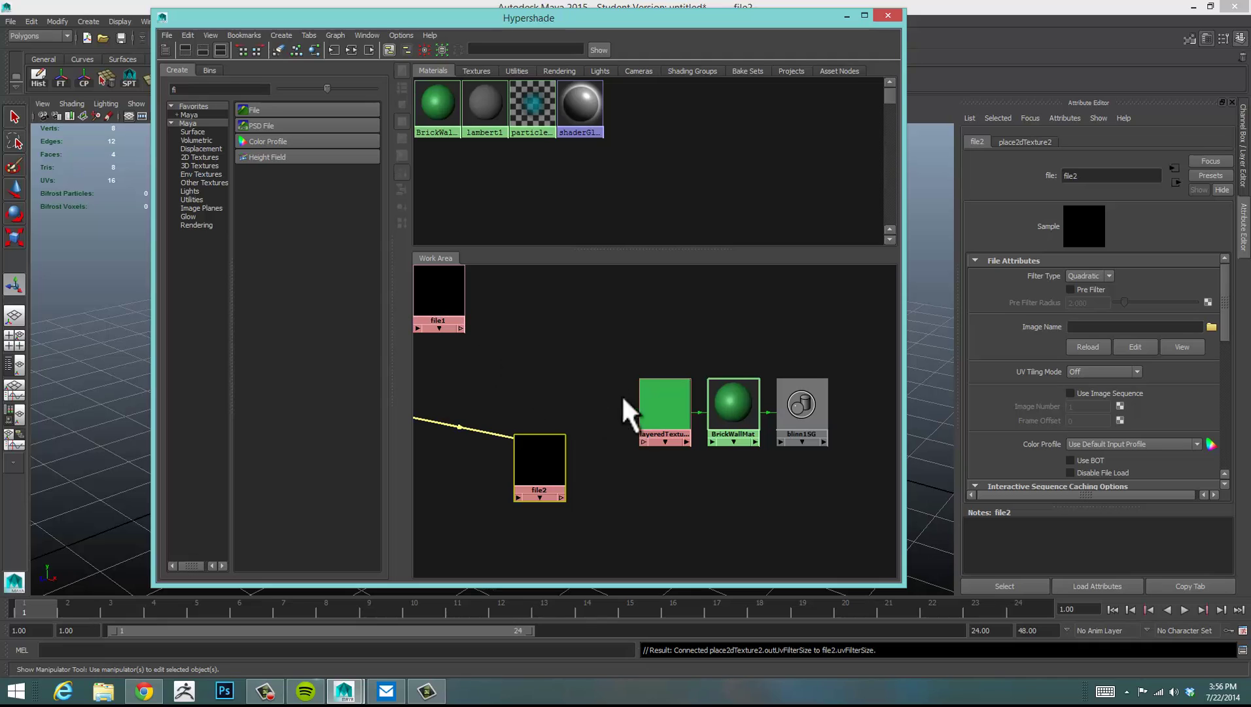
pyautogui.keyDown('alt'); pyautogui.moveTo(603, 367); pyautogui.dragTo(710, 367, button='middle'); pyautogui.keyUp('alt')
pyautogui.keyDown('alt'); pyautogui.moveTo(732, 366); pyautogui.dragTo(695, 378, button='right'); pyautogui.keyUp('alt')
pyautogui.moveTo(655, 462); pyautogui.dragTo(674, 462)
pyautogui.moveTo(522, 470); pyautogui.dragTo(595, 468)
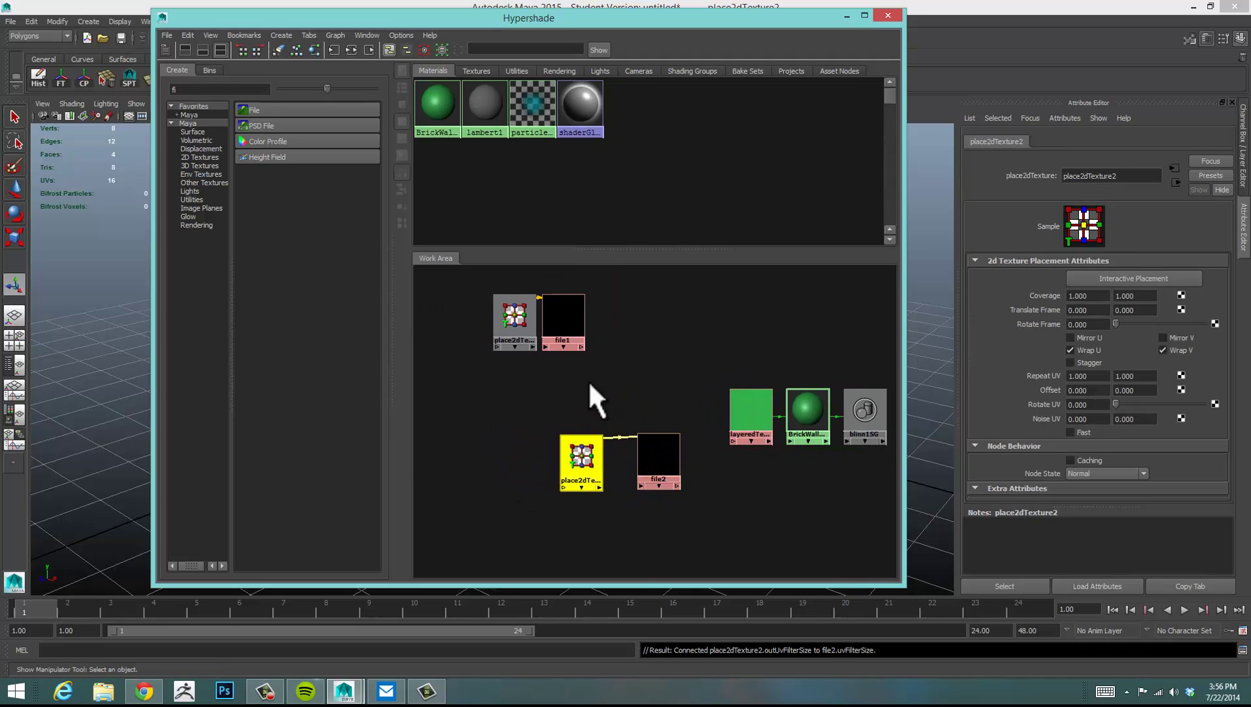
pyautogui.moveTo(573, 315); pyautogui.dragTo(666, 327)
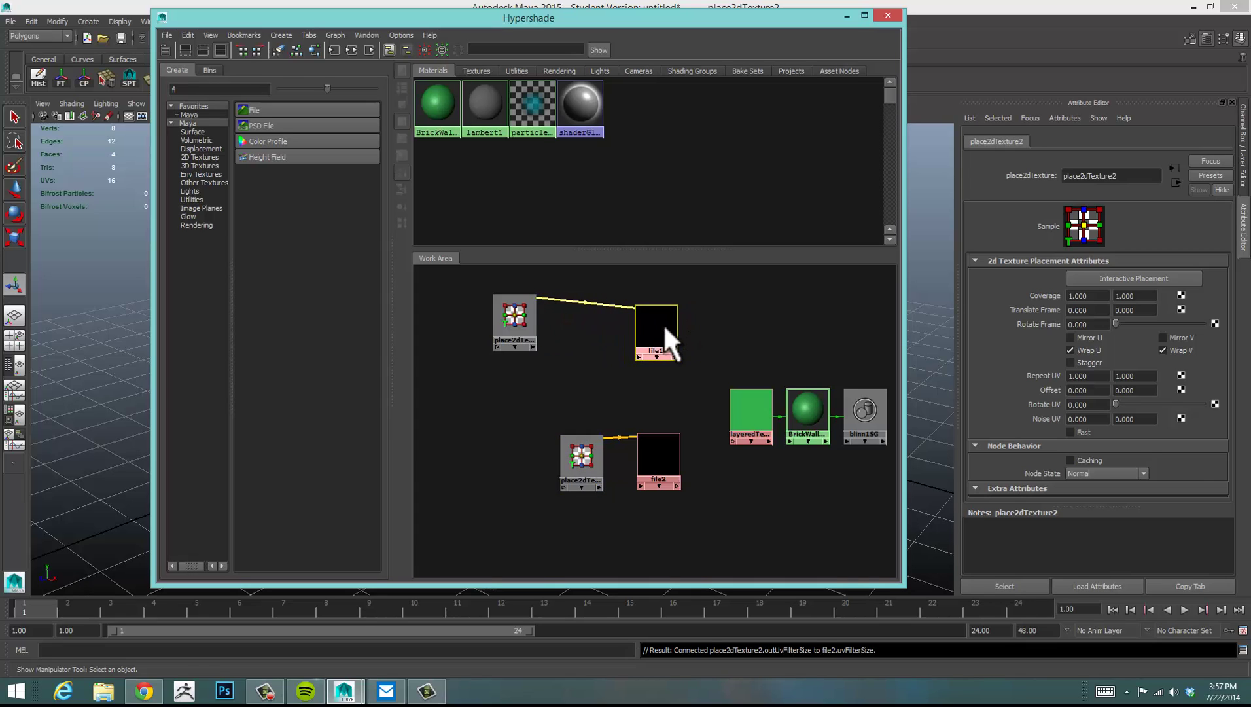
pyautogui.moveTo(521, 322); pyautogui.dragTo(600, 335)
pyautogui.moveTo(577, 467); pyautogui.dragTo(598, 466)
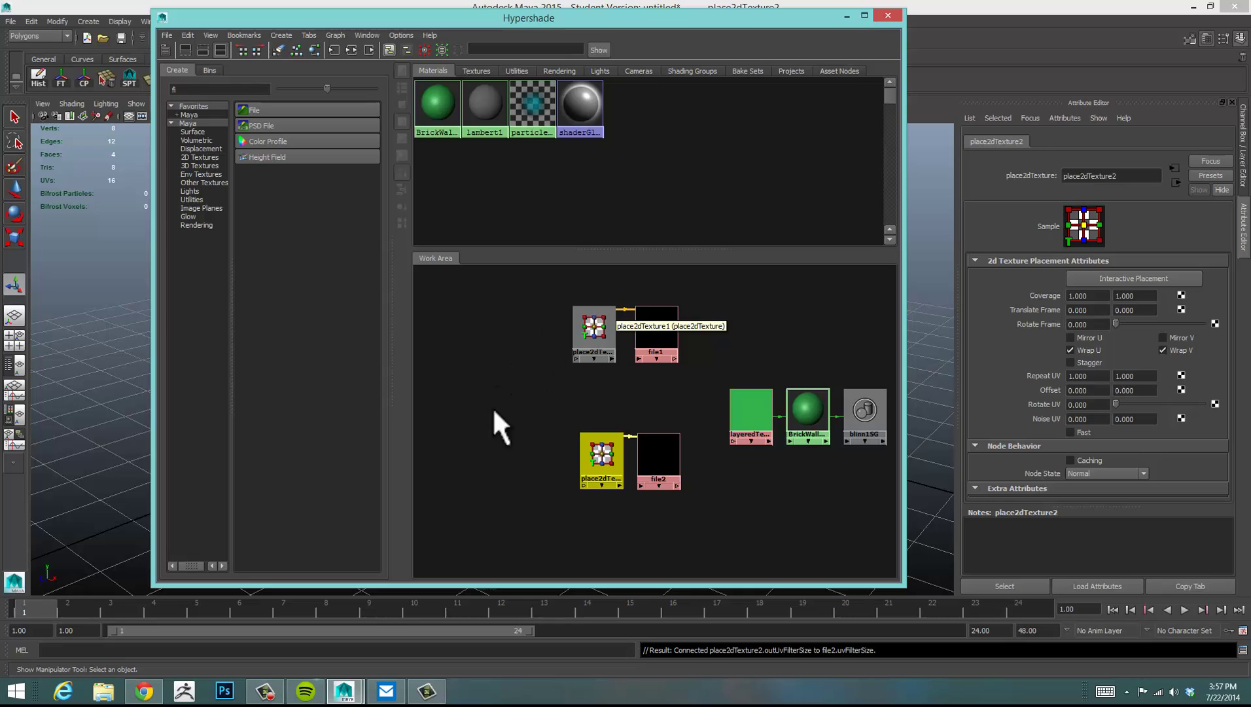
pyautogui.keyDown('alt'); pyautogui.moveTo(683, 403); pyautogui.dragTo(631, 396, button='middle'); pyautogui.keyUp('alt')
pyautogui.click(618, 339)
pyautogui.moveTo(552, 325); pyautogui.dragTo(566, 329)
pyautogui.moveTo(618, 453); pyautogui.dragTo(564, 450)
# Step: Add file1 and file2 as layers of the layered texture and delete its default green layer
pyautogui.click(709, 407)
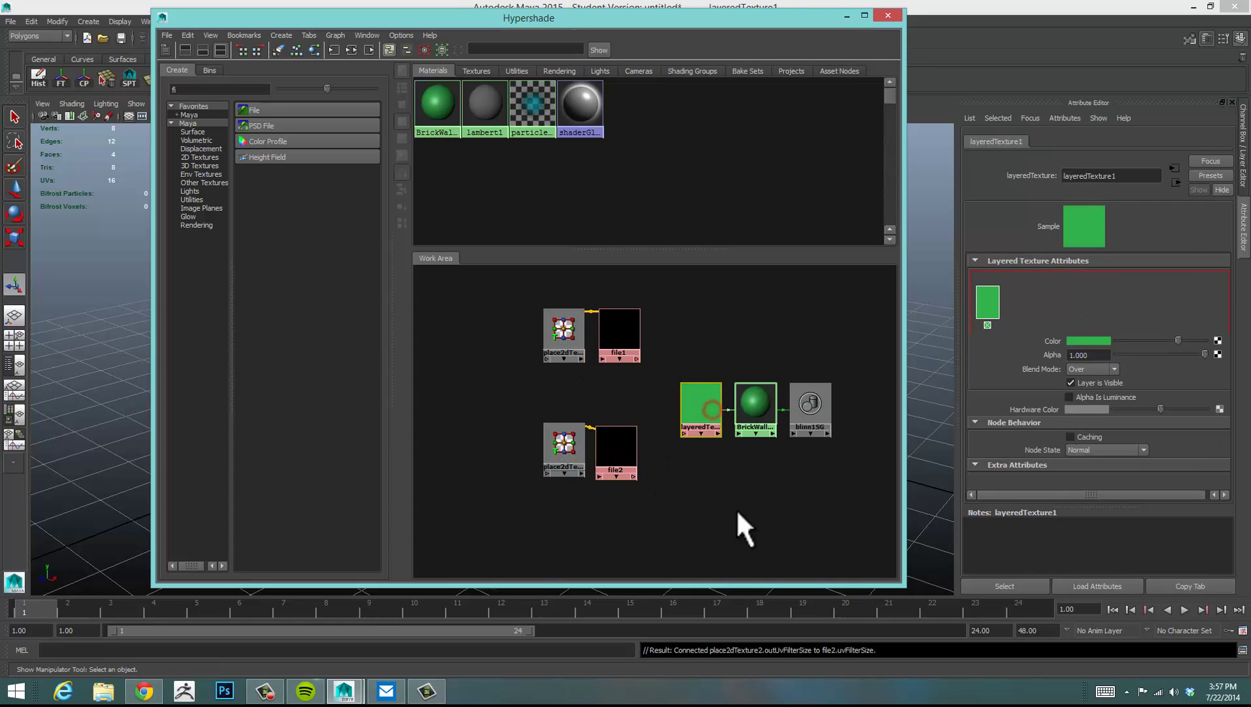
pyautogui.moveTo(800, 386); pyautogui.dragTo(1034, 293, button='middle')
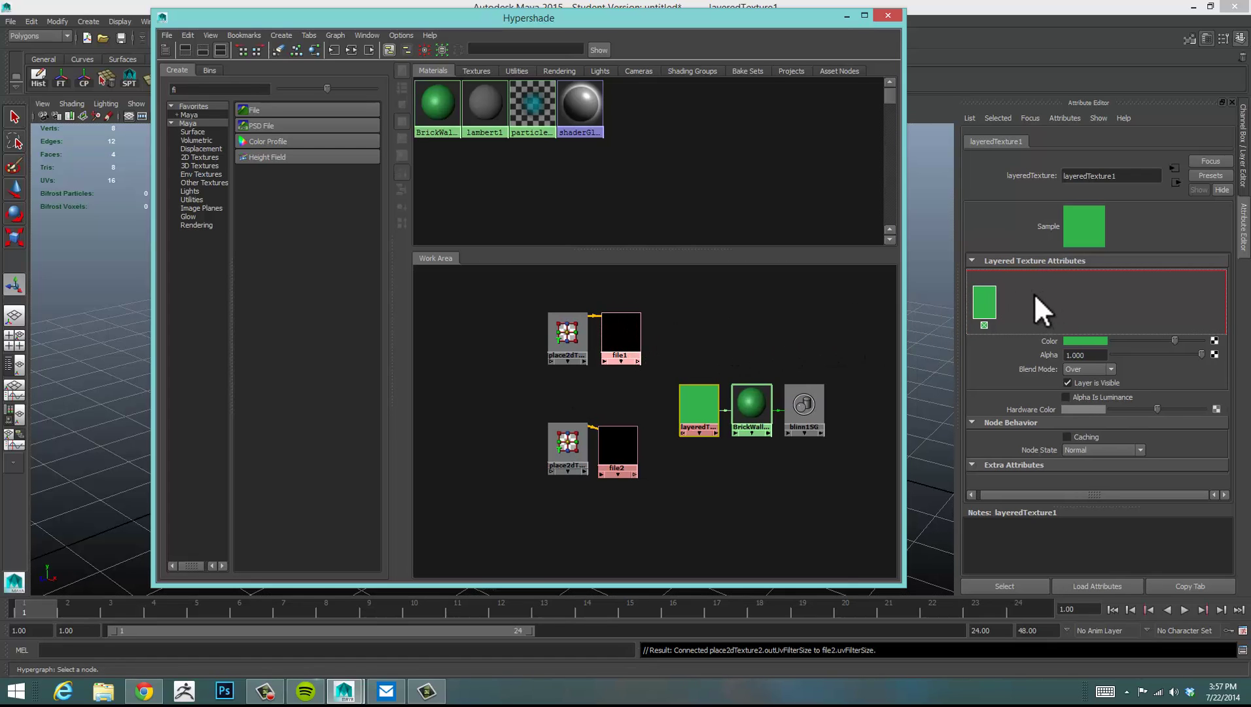
pyautogui.moveTo(634, 447); pyautogui.dragTo(1064, 305, button='middle')
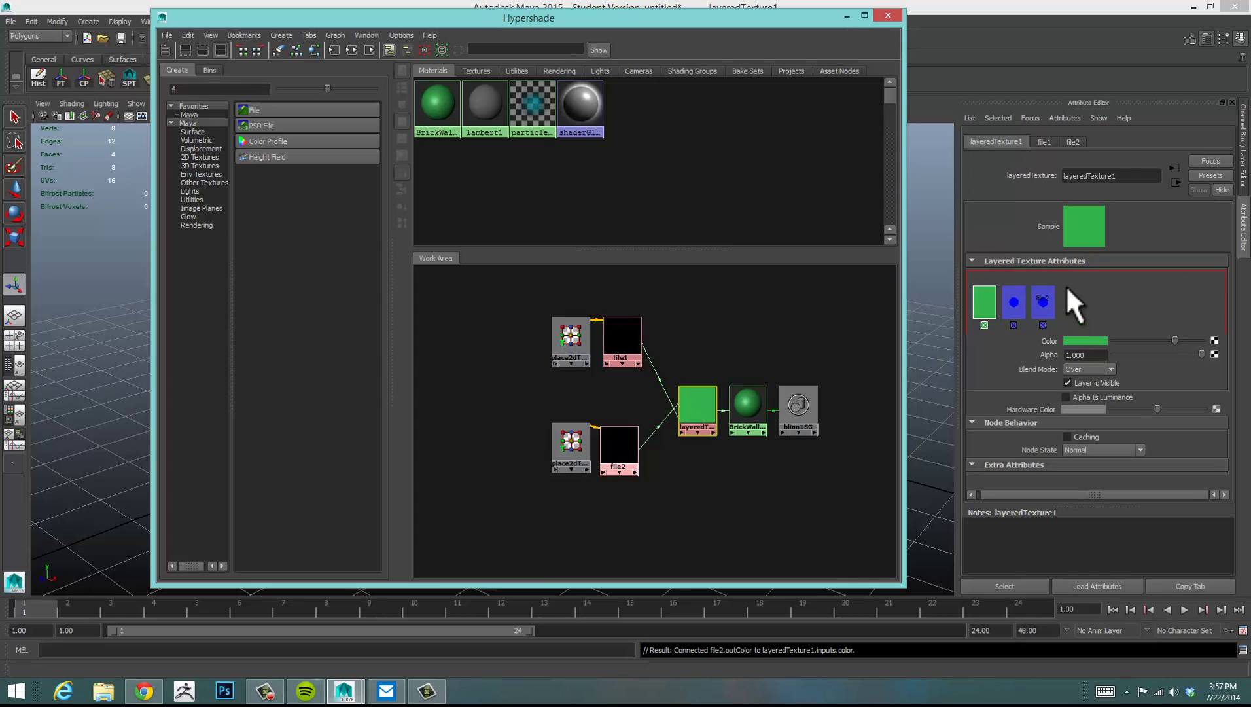
pyautogui.click(983, 324)
pyautogui.moveTo(677, 20); pyautogui.dragTo(629, 22)
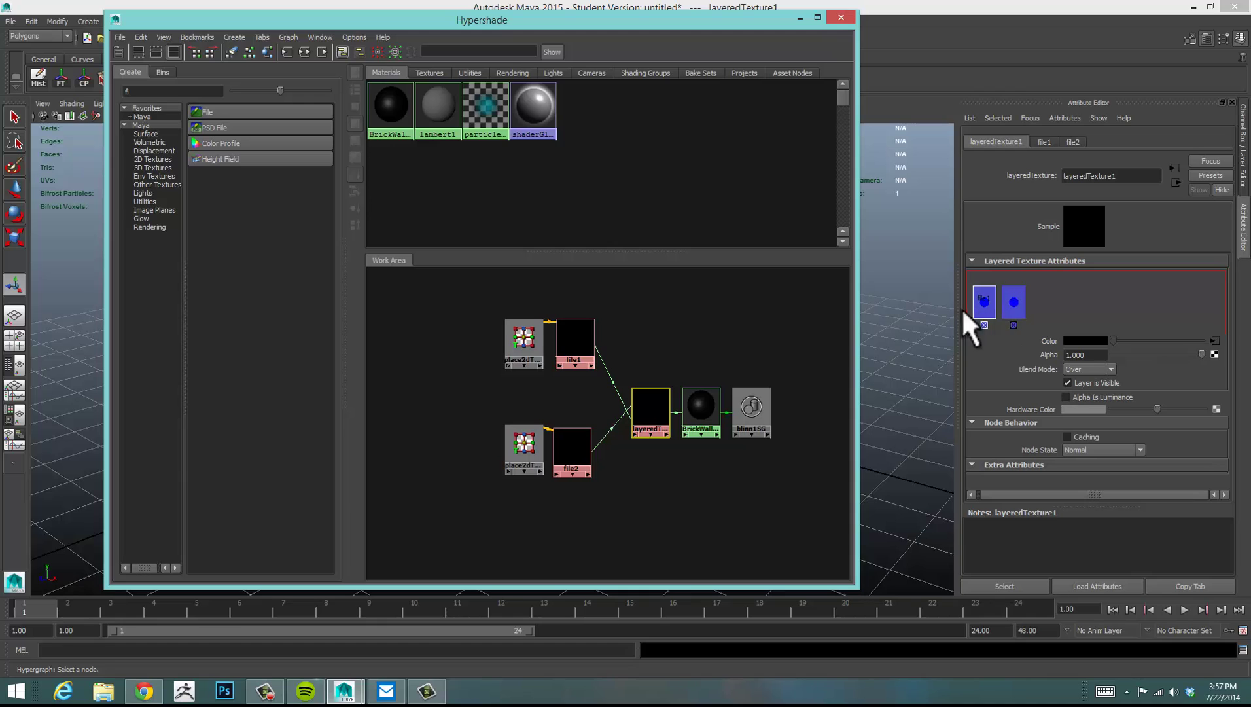
pyautogui.moveTo(761, 20); pyautogui.dragTo(790, 24)
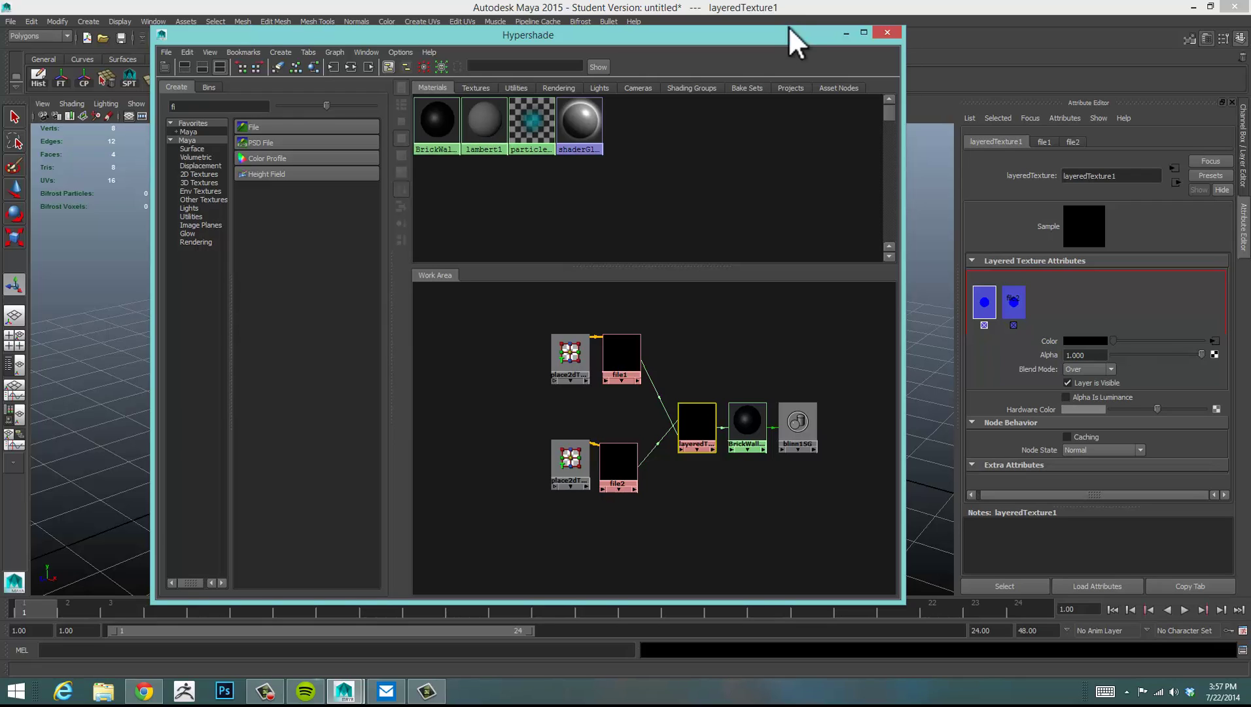
# Step: Load BrickLargeBlocks0017_1_S.jpg from the Desktop as the image of the file1 node
pyautogui.click(620, 356)
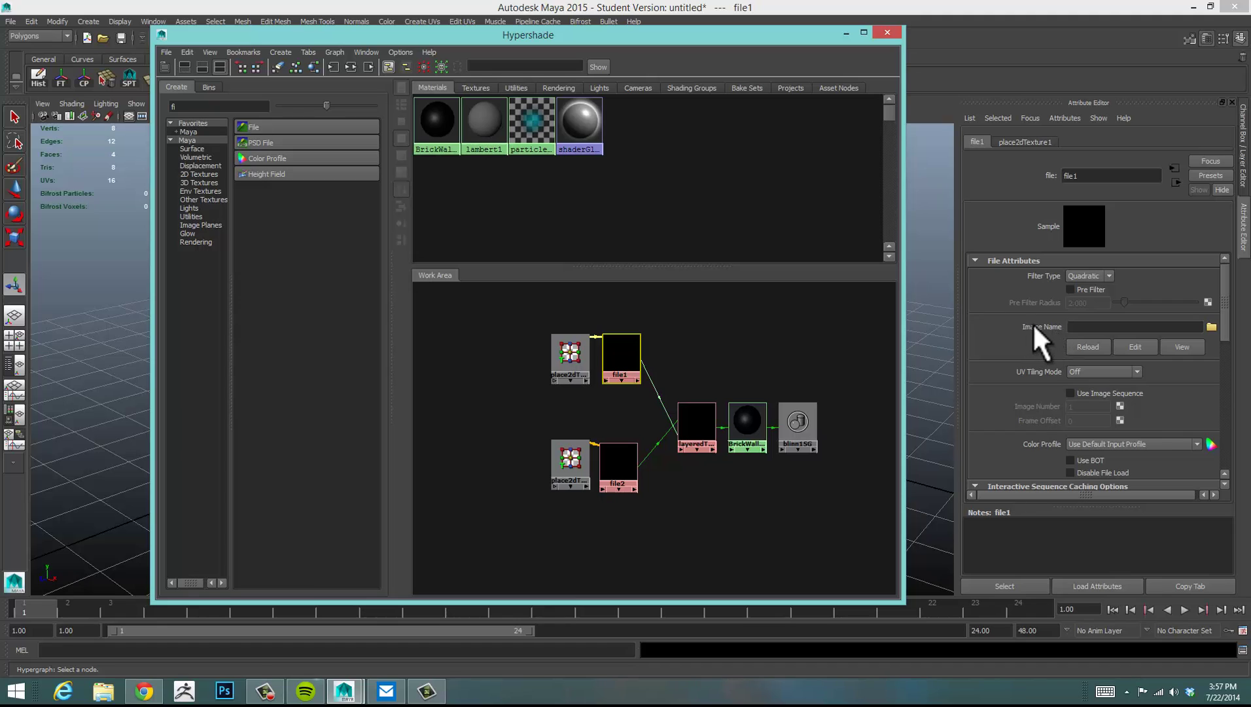
pyautogui.click(1211, 326)
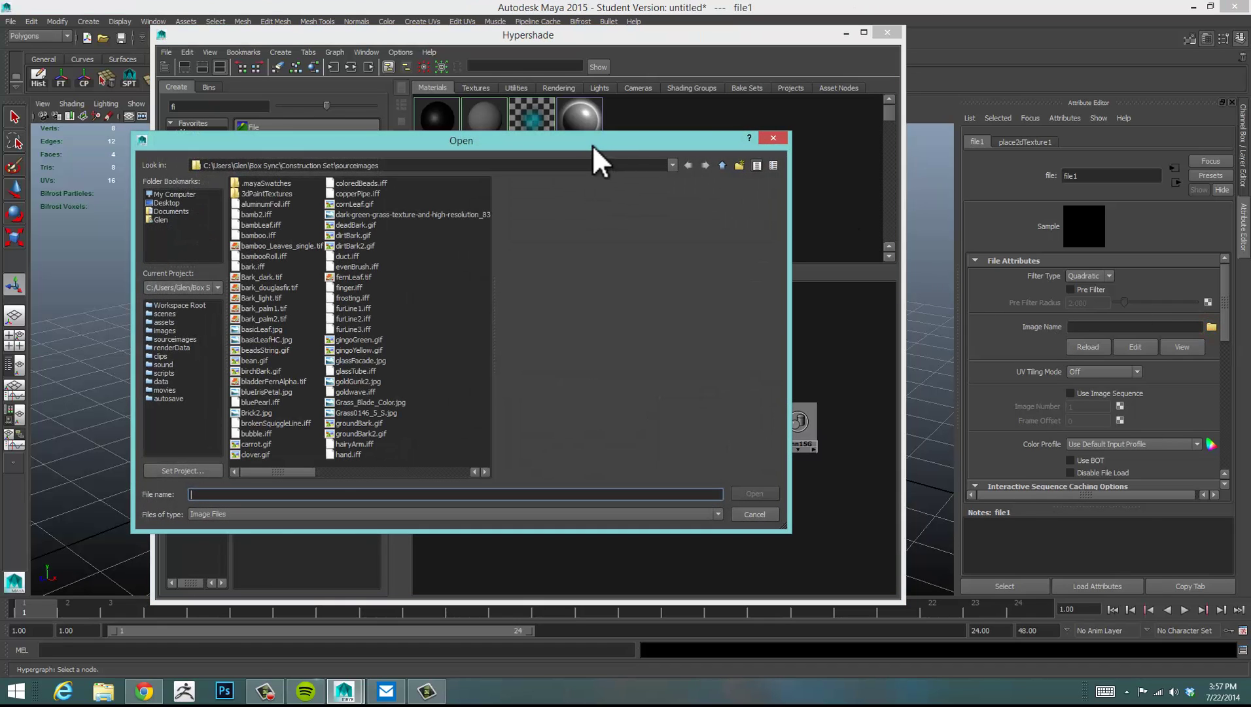
pyautogui.moveTo(592, 145); pyautogui.dragTo(799, 126)
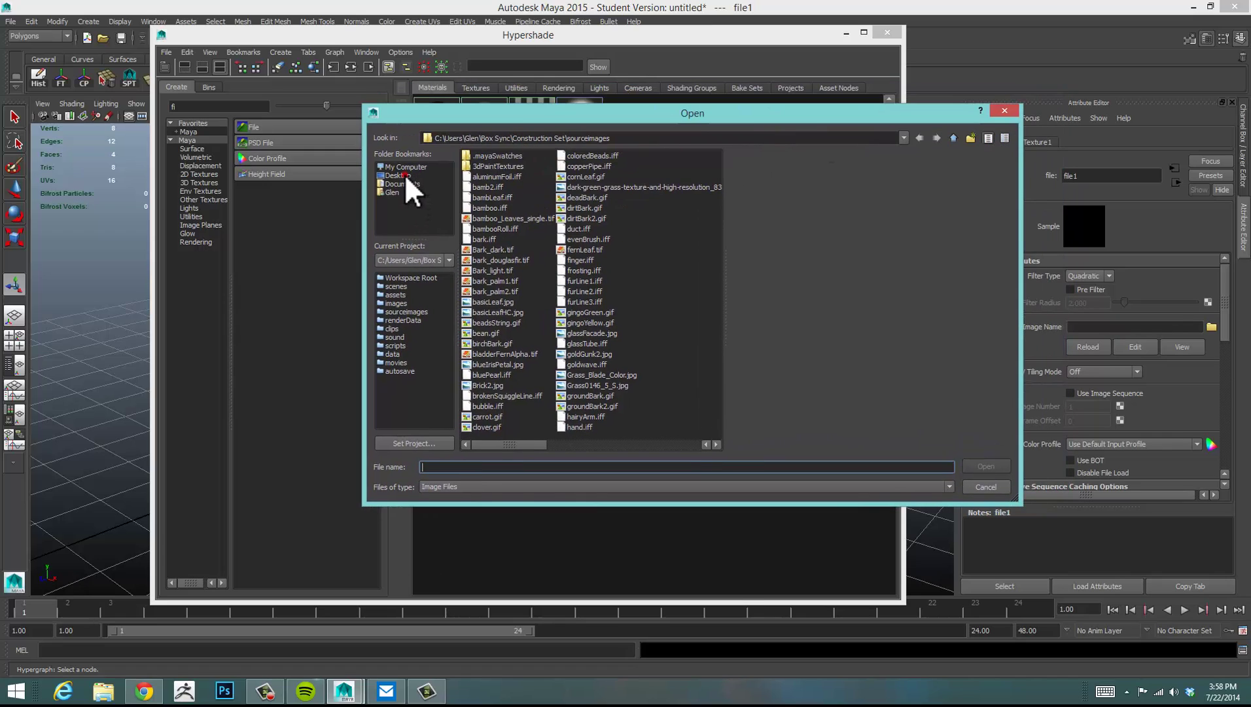
pyautogui.click(397, 175)
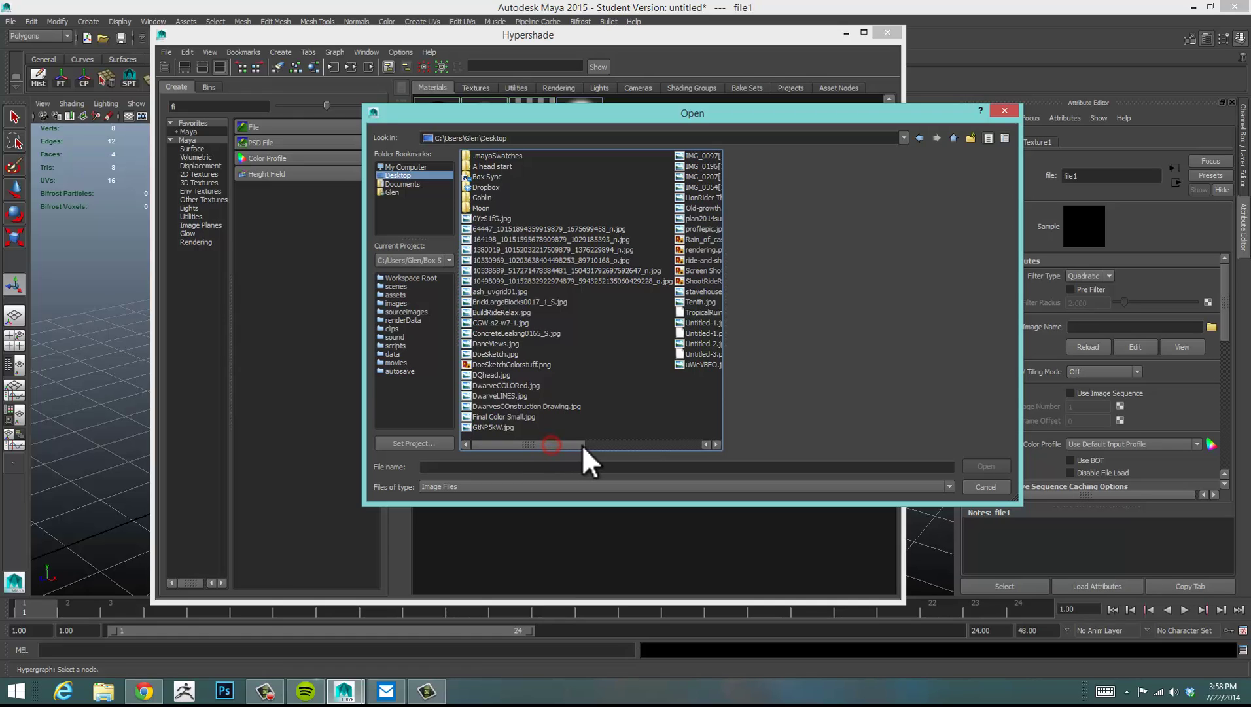
pyautogui.click(484, 302)
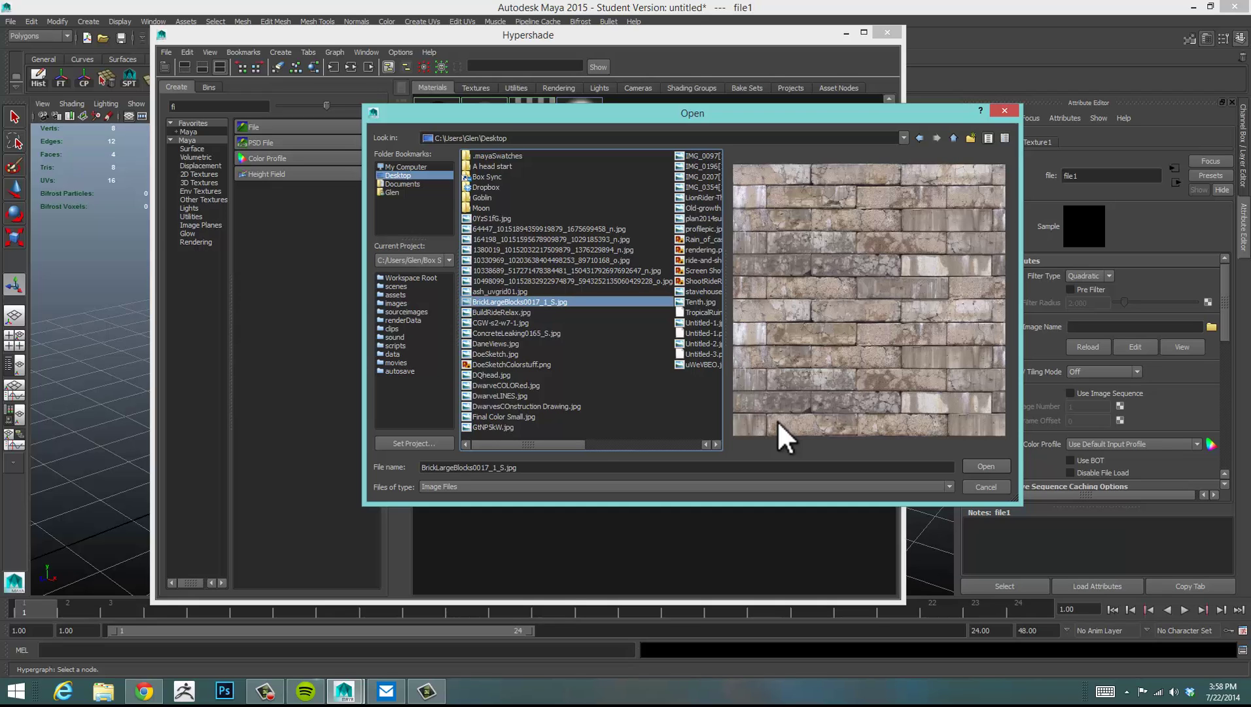
pyautogui.click(981, 466)
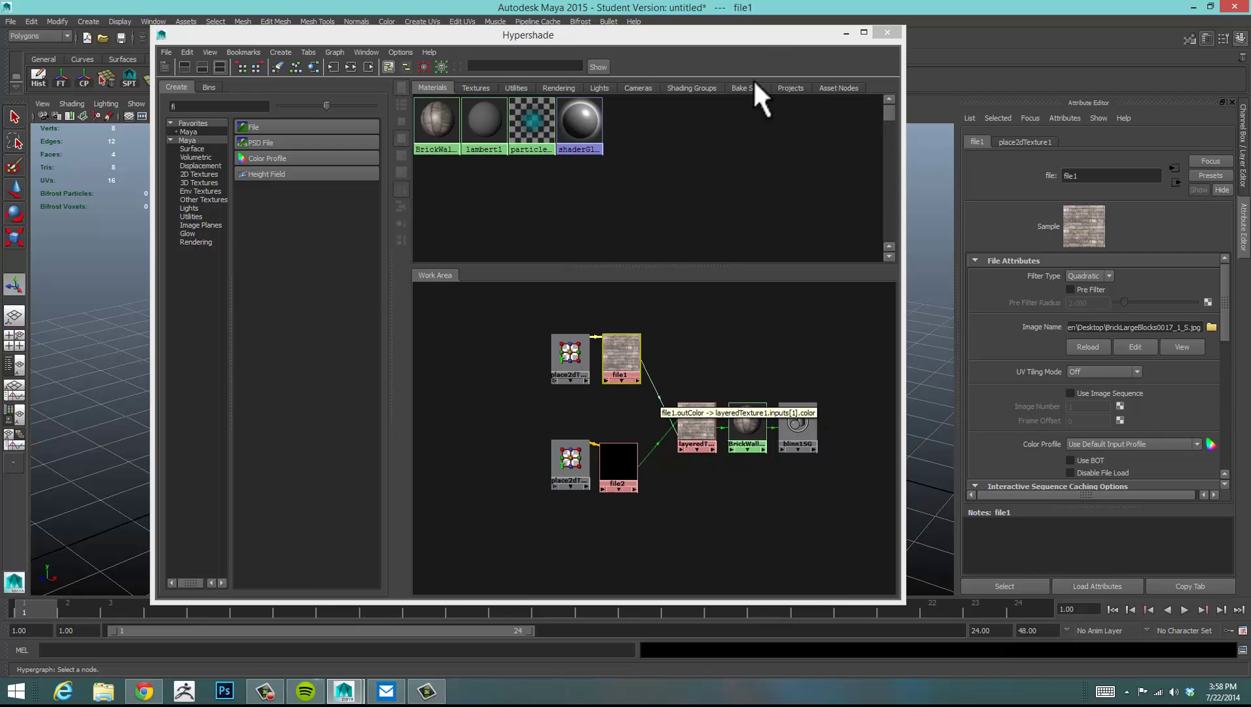
# Step: Select the first layer of the layered texture and minimize the Hypershade to uncover the viewport
pyautogui.moveTo(782, 37)
pyautogui.mouseDown()
pyautogui.moveTo(804, 39)
pyautogui.moveTo(759, 33)
pyautogui.moveTo(808, 36)
pyautogui.moveTo(789, 36)
pyautogui.mouseUp()
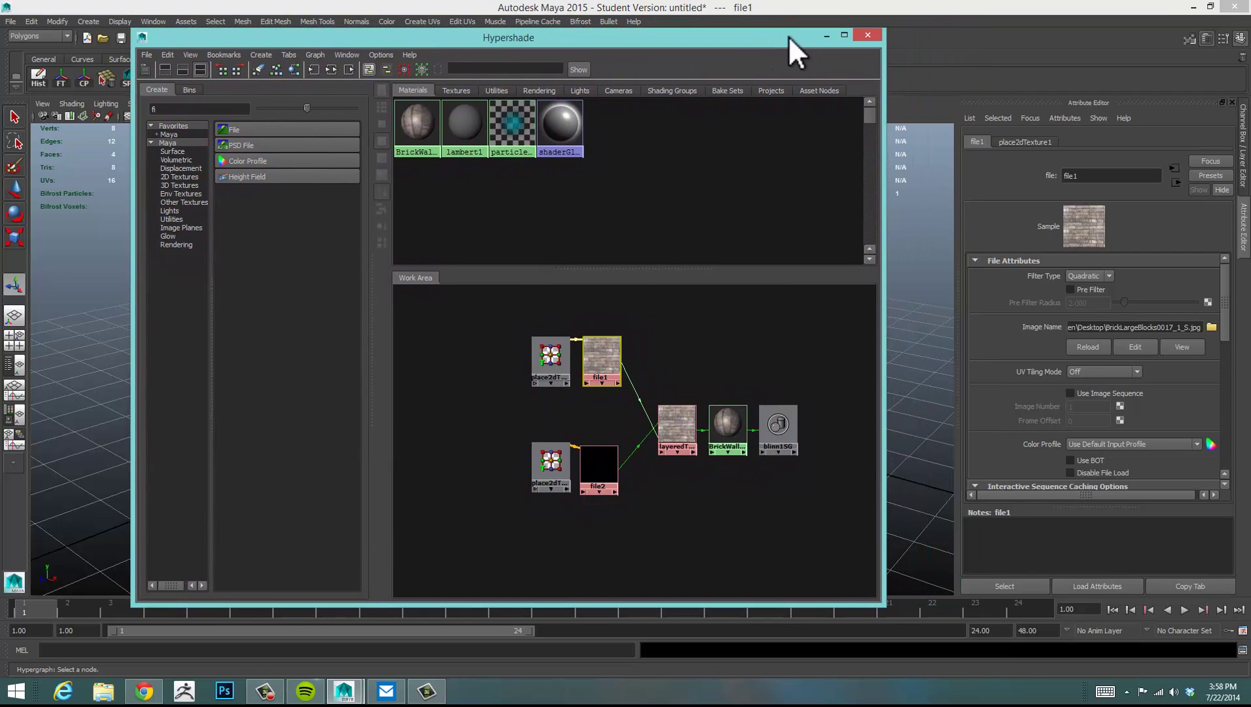
pyautogui.click(676, 429)
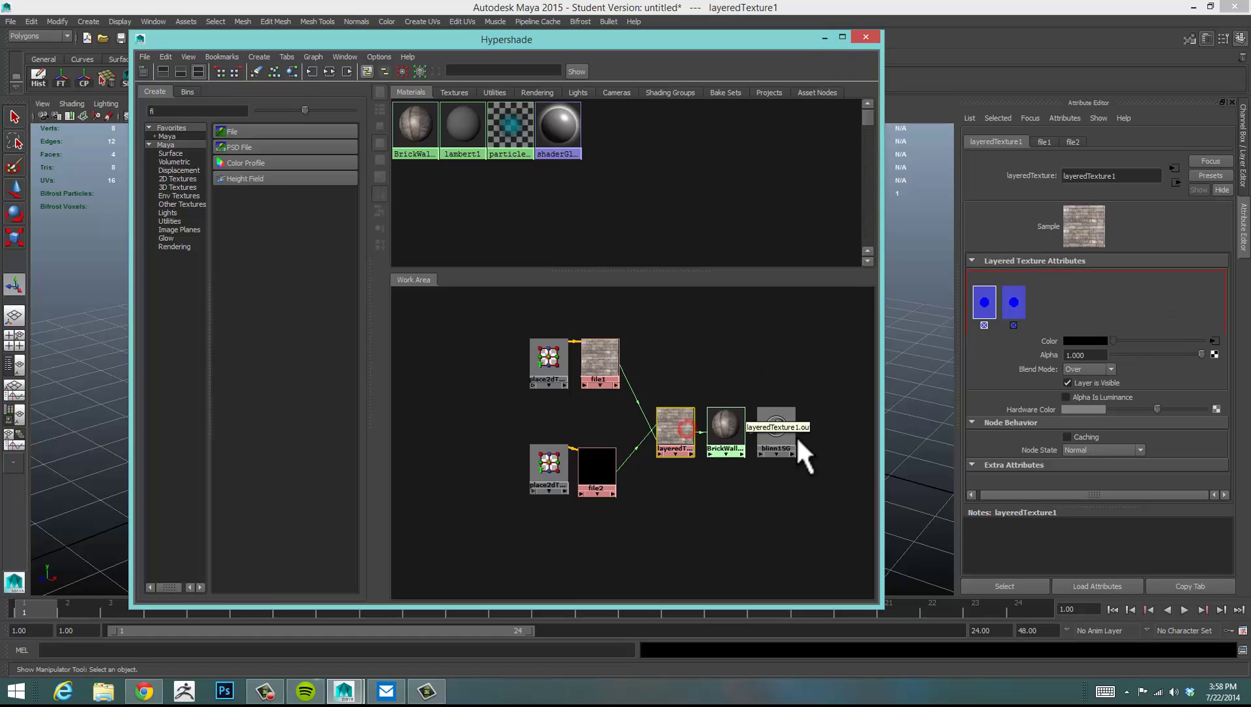
pyautogui.click(984, 304)
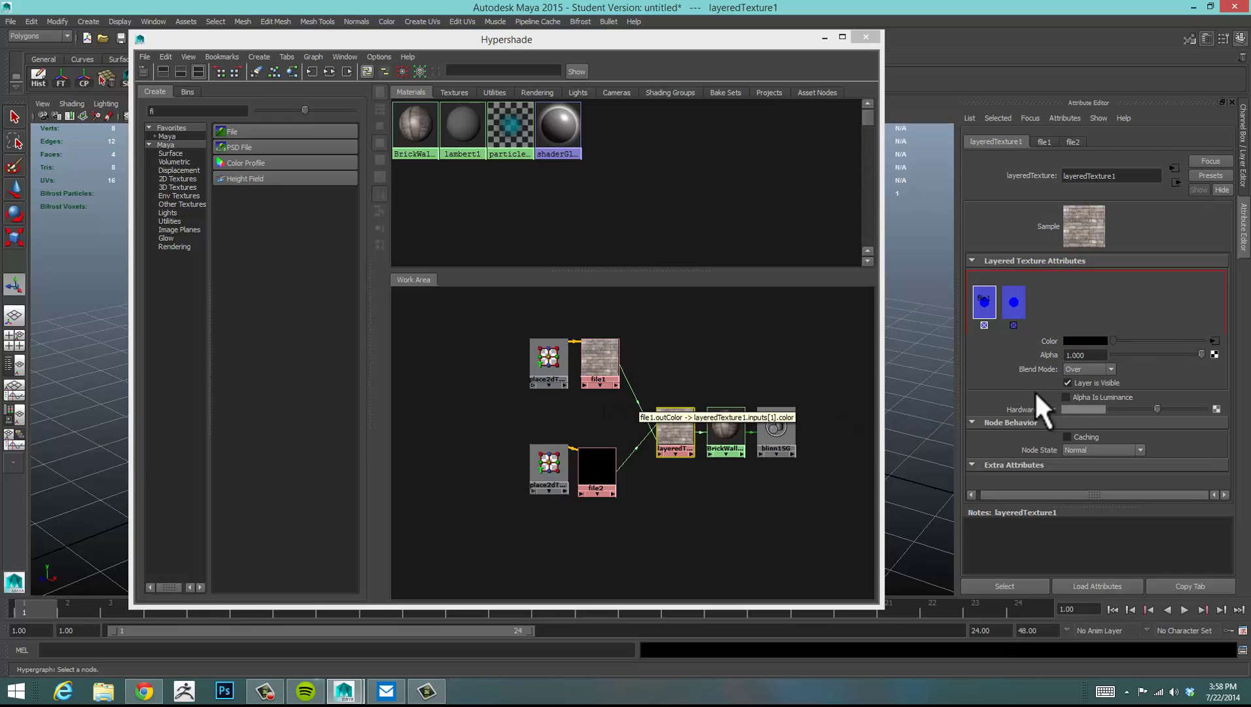
pyautogui.click(824, 38)
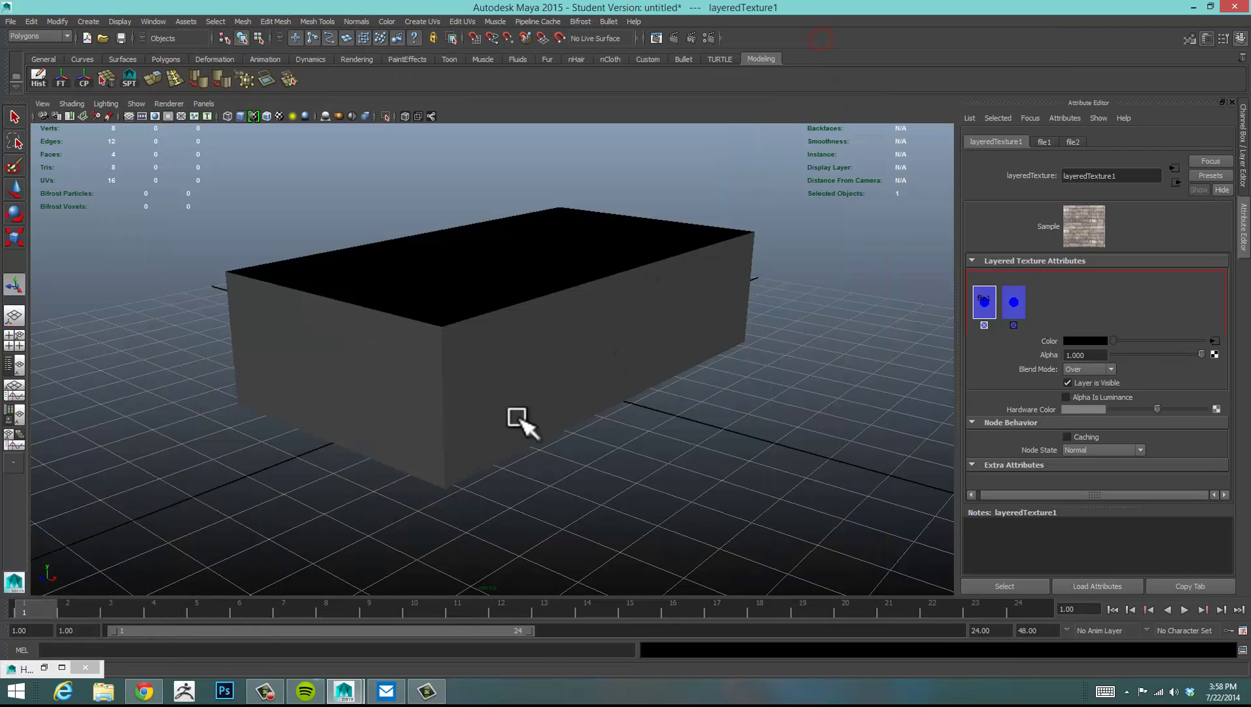
# Step: Show the box with textured shading and examine how the bricks run along its side walls
pyautogui.keyDown('alt'); pyautogui.moveTo(520, 330); pyautogui.dragTo(525, 330); pyautogui.keyUp('alt')
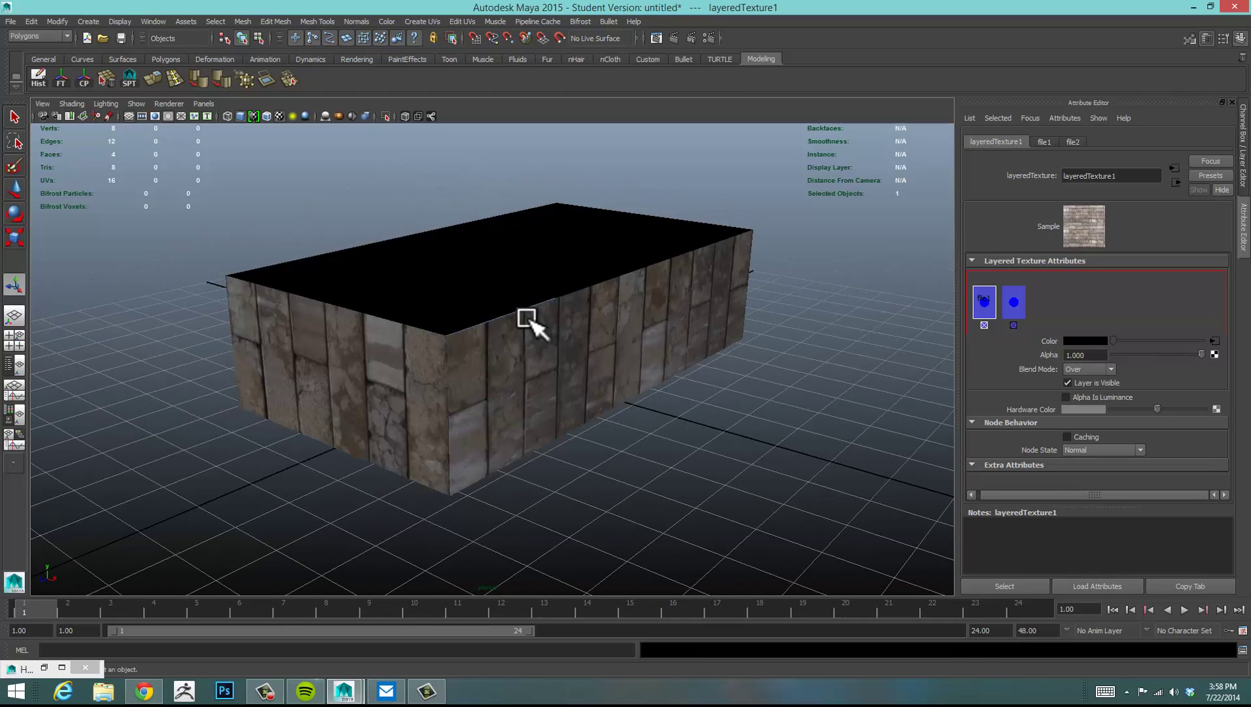
pyautogui.press('6')
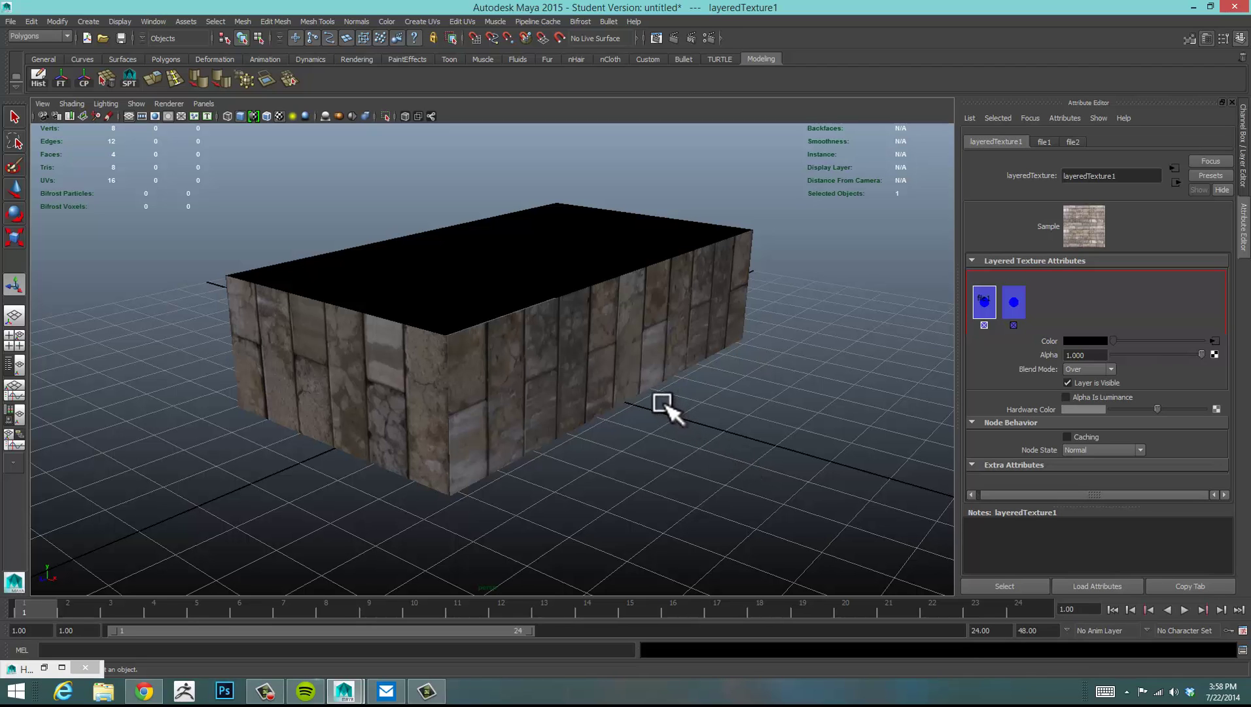
pyautogui.keyDown('alt'); pyautogui.moveTo(668, 407); pyautogui.dragTo(700, 357); pyautogui.keyUp('alt')
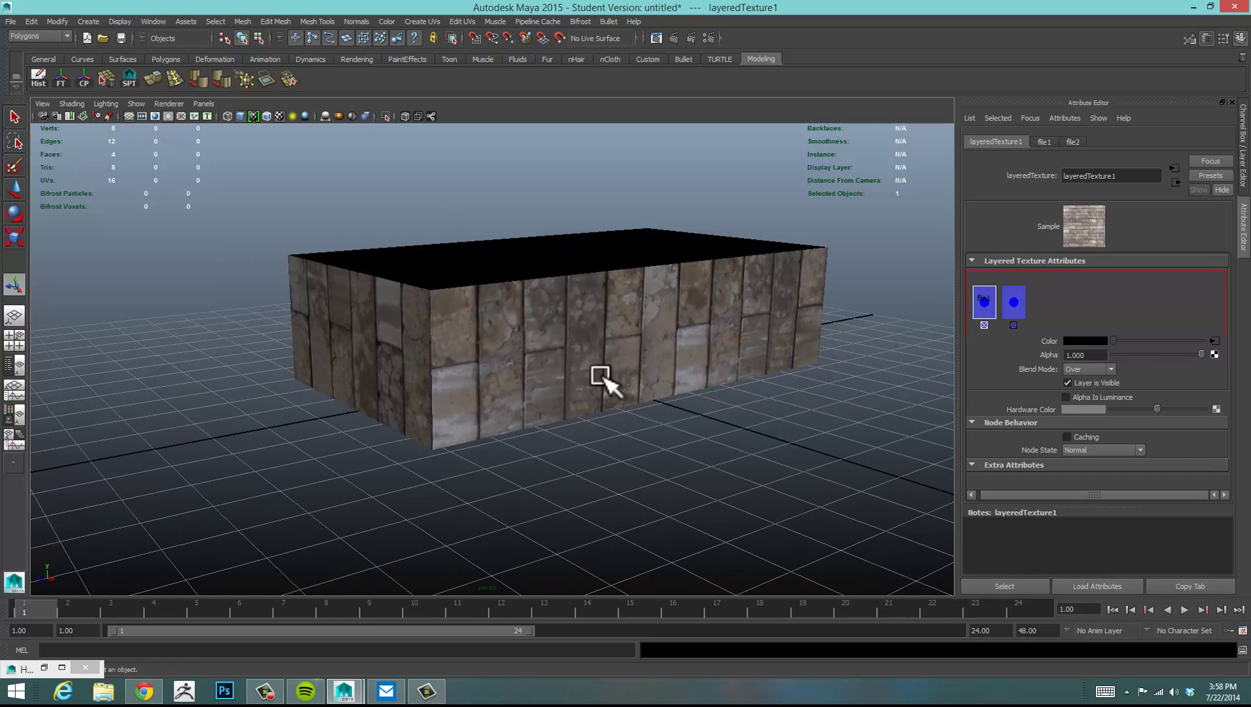
pyautogui.keyDown('alt'); pyautogui.moveTo(605, 359); pyautogui.dragTo(553, 358); pyautogui.keyUp('alt')
pyautogui.moveTo(553, 358)
pyautogui.keyDown('alt'); pyautogui.mouseDown(button='right')
pyautogui.moveTo(628, 353)
pyautogui.moveTo(561, 366)
pyautogui.mouseUp(button='right'); pyautogui.keyUp('alt')
pyautogui.keyDown('alt'); pyautogui.moveTo(562, 366); pyautogui.dragTo(620, 358); pyautogui.keyUp('alt')
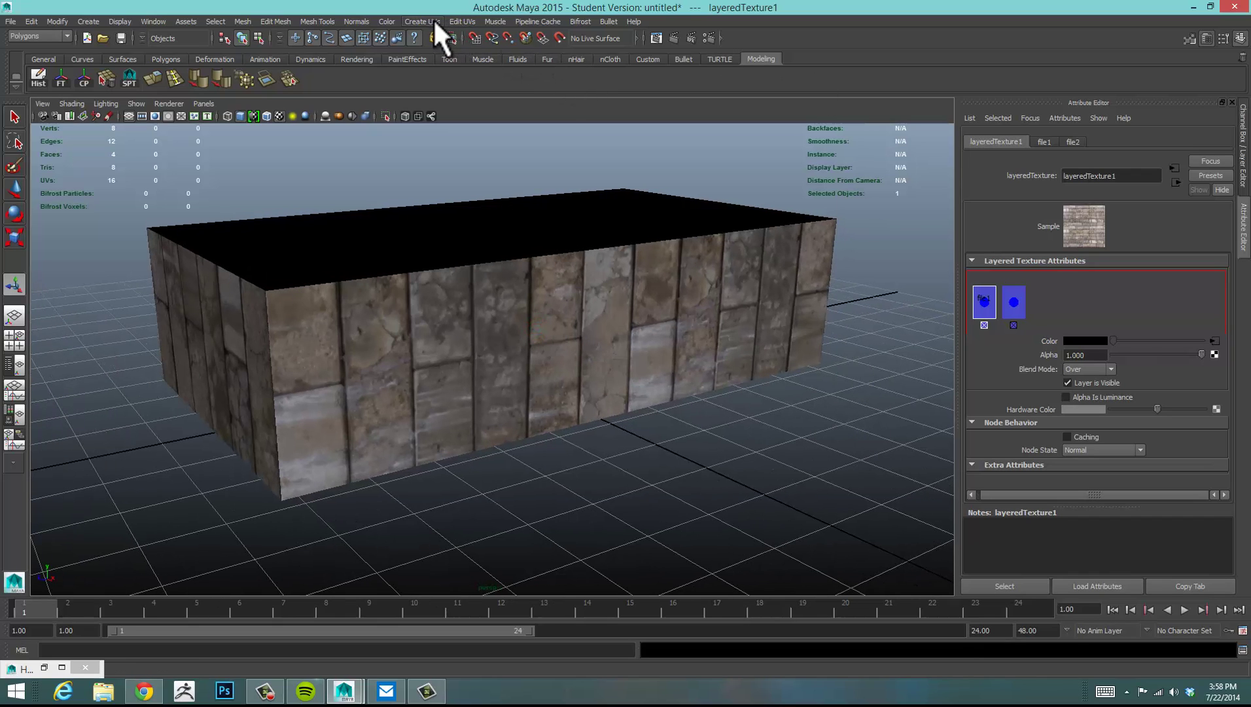
# Step: Open the UV Texture Editor beside the viewport and select the box to display its UVs
pyautogui.click(462, 21)
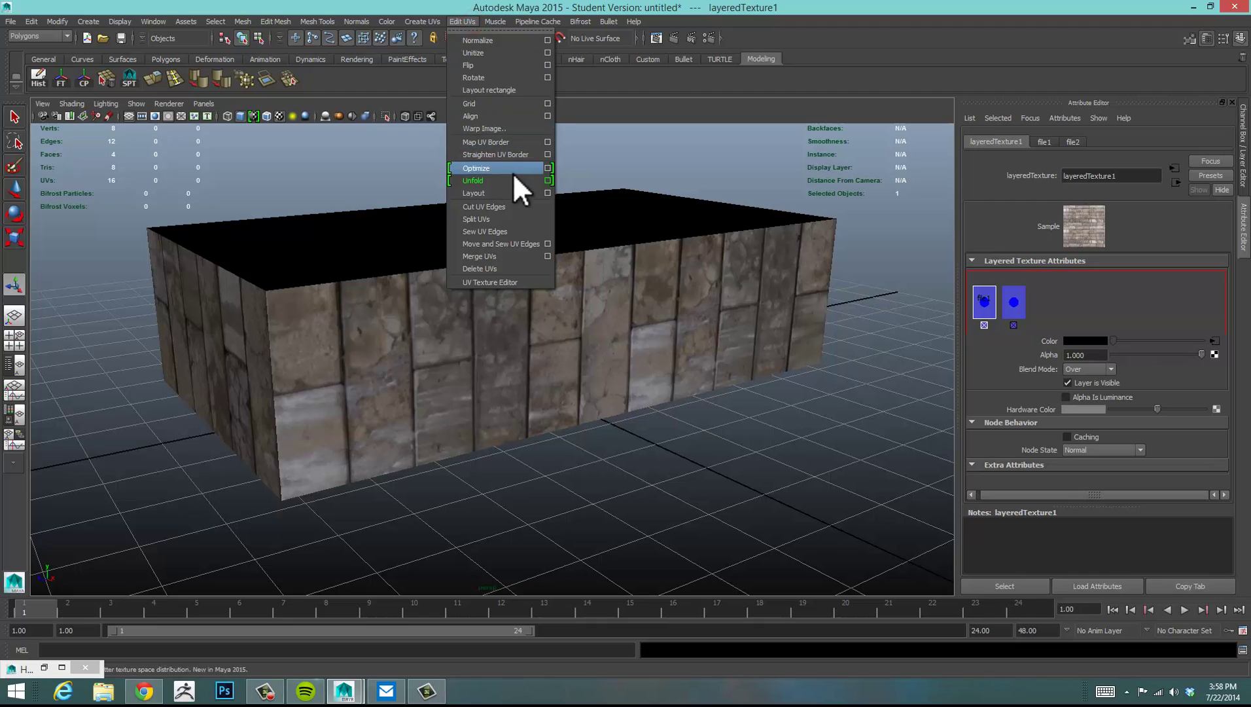
pyautogui.click(489, 281)
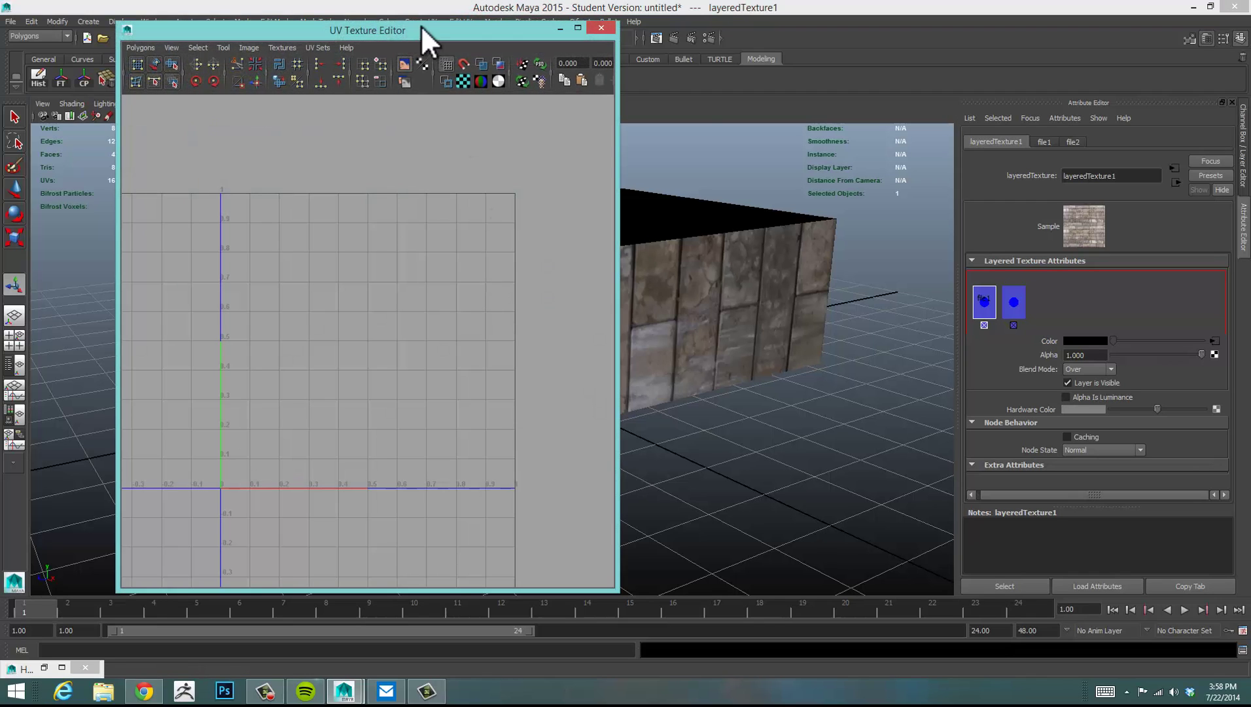
pyautogui.moveTo(420, 26); pyautogui.dragTo(921, 36)
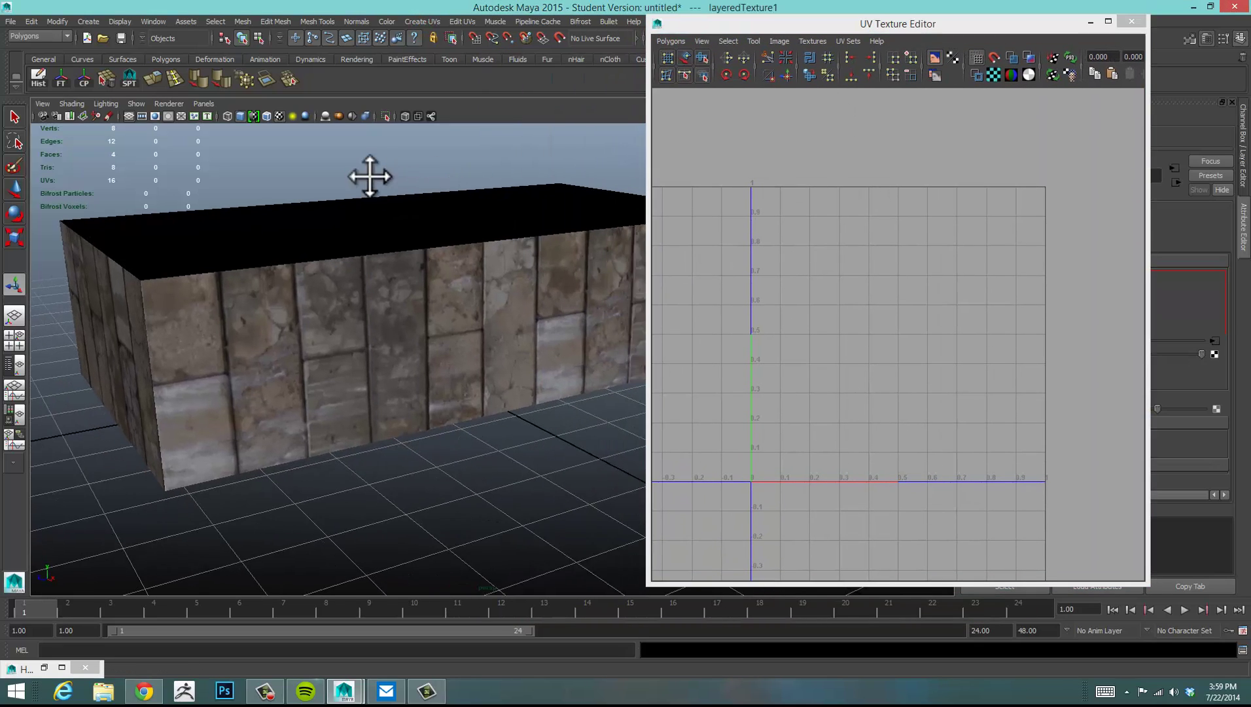
pyautogui.scroll(-2, 370, 175)
pyautogui.click(544, 280)
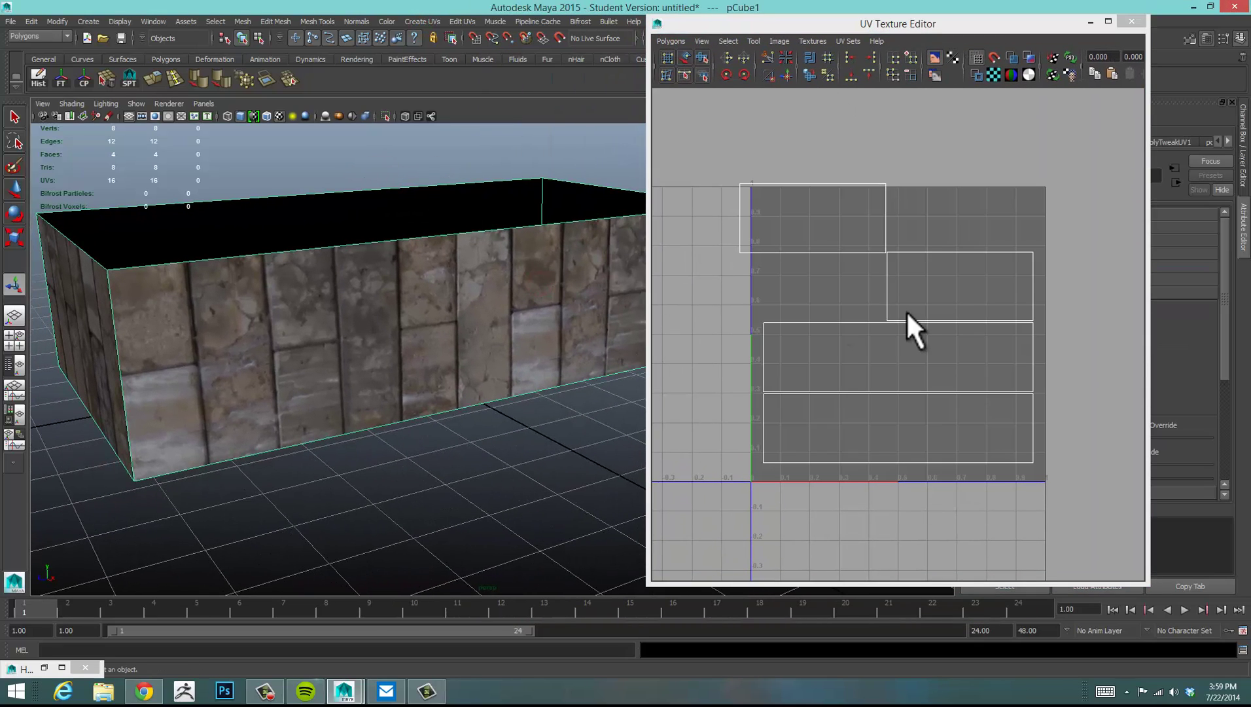
# Step: Switch the box to UV set map1 and display the file1 brick image behind its UVs
pyautogui.click(846, 41)
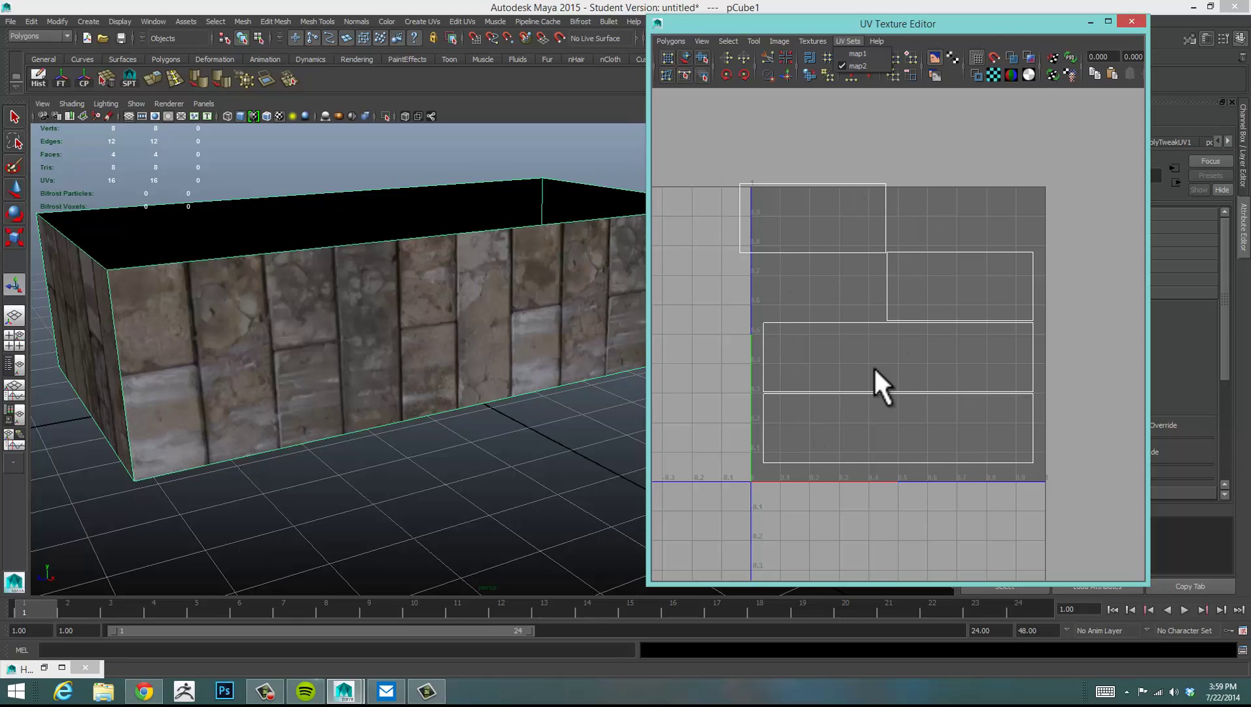
pyautogui.click(862, 55)
pyautogui.keyDown('alt'); pyautogui.moveTo(612, 262); pyautogui.dragTo(572, 265); pyautogui.keyUp('alt')
pyautogui.click(815, 40)
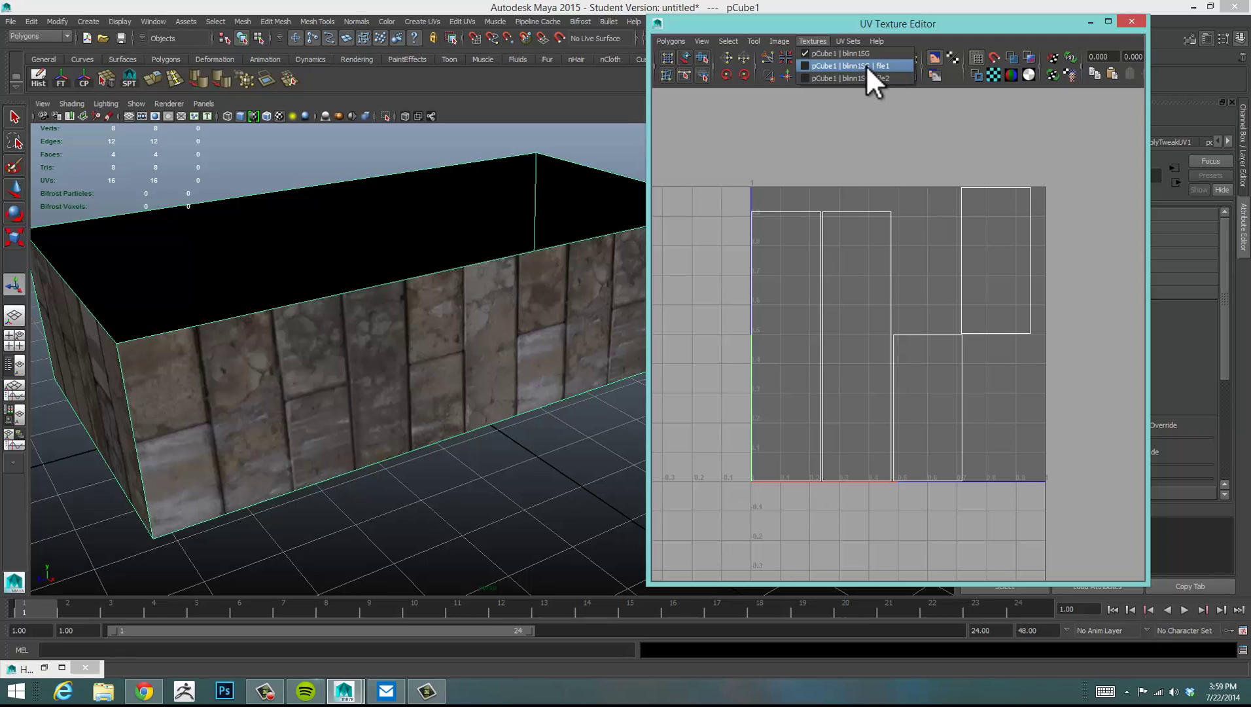
pyautogui.click(833, 66)
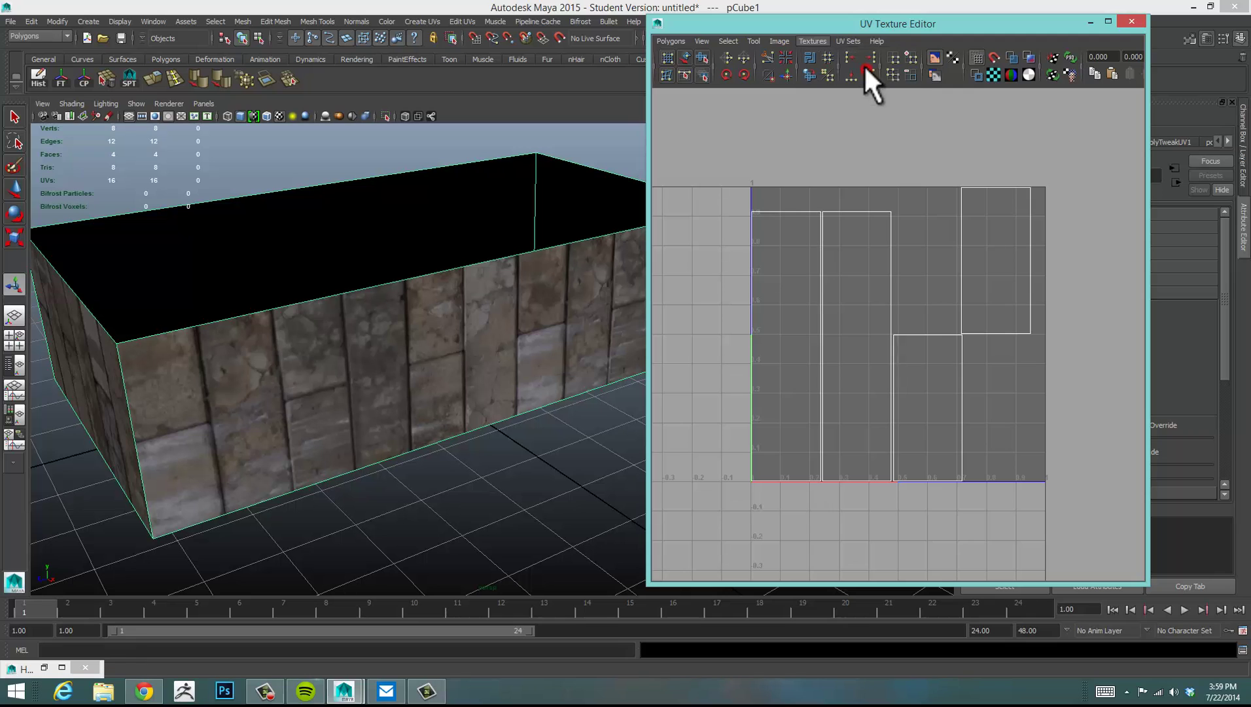
pyautogui.keyDown('alt'); pyautogui.moveTo(816, 425); pyautogui.dragTo(823, 402, button='middle'); pyautogui.keyUp('alt')
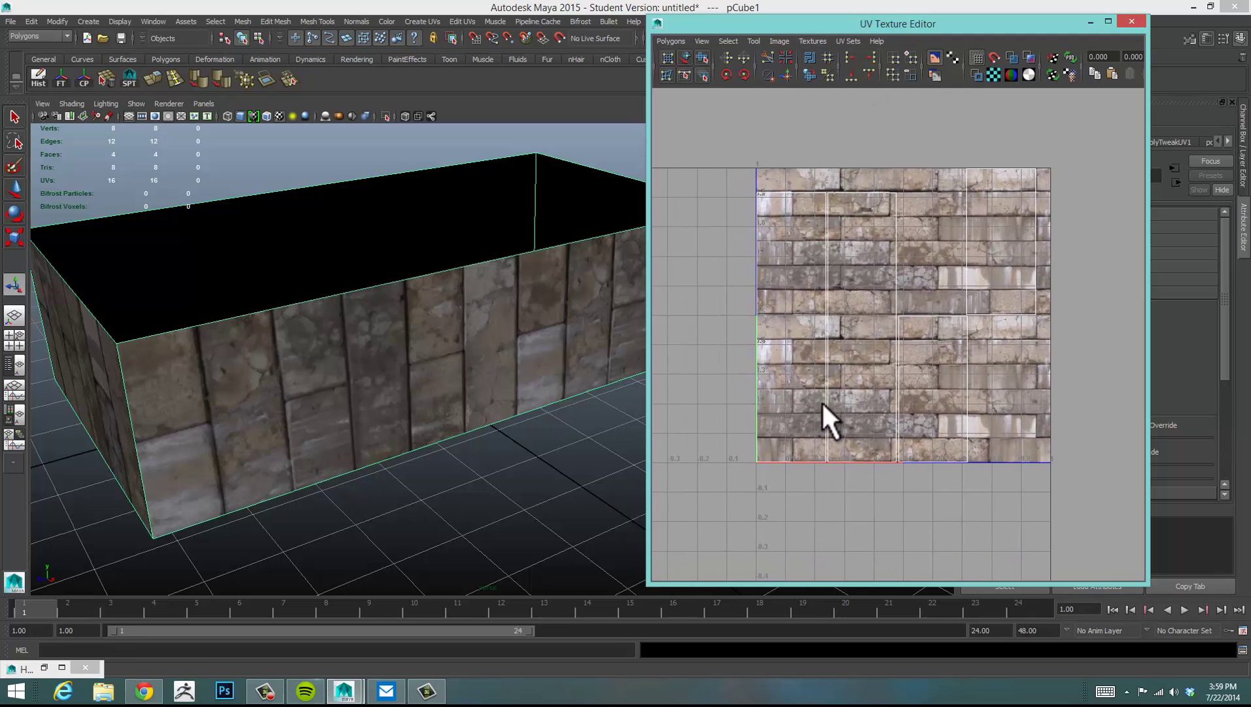
# Step: Widen the UV Texture Editor and dim the brick image so the UV shells stand out against it
pyautogui.scroll(3, 862, 378)
pyautogui.moveTo(649, 383); pyautogui.dragTo(531, 359)
pyautogui.scroll(-3, 762, 355)
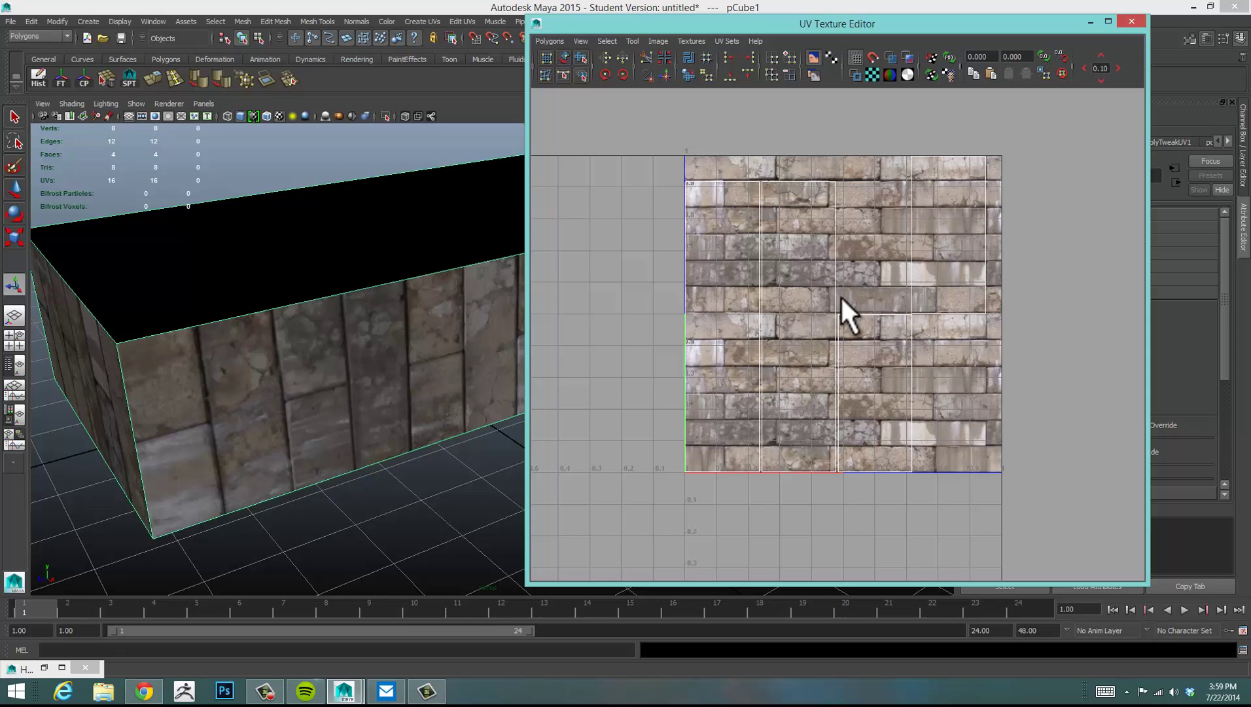
pyautogui.keyDown('alt'); pyautogui.moveTo(841, 297); pyautogui.dragTo(837, 299, button='middle'); pyautogui.keyUp('alt')
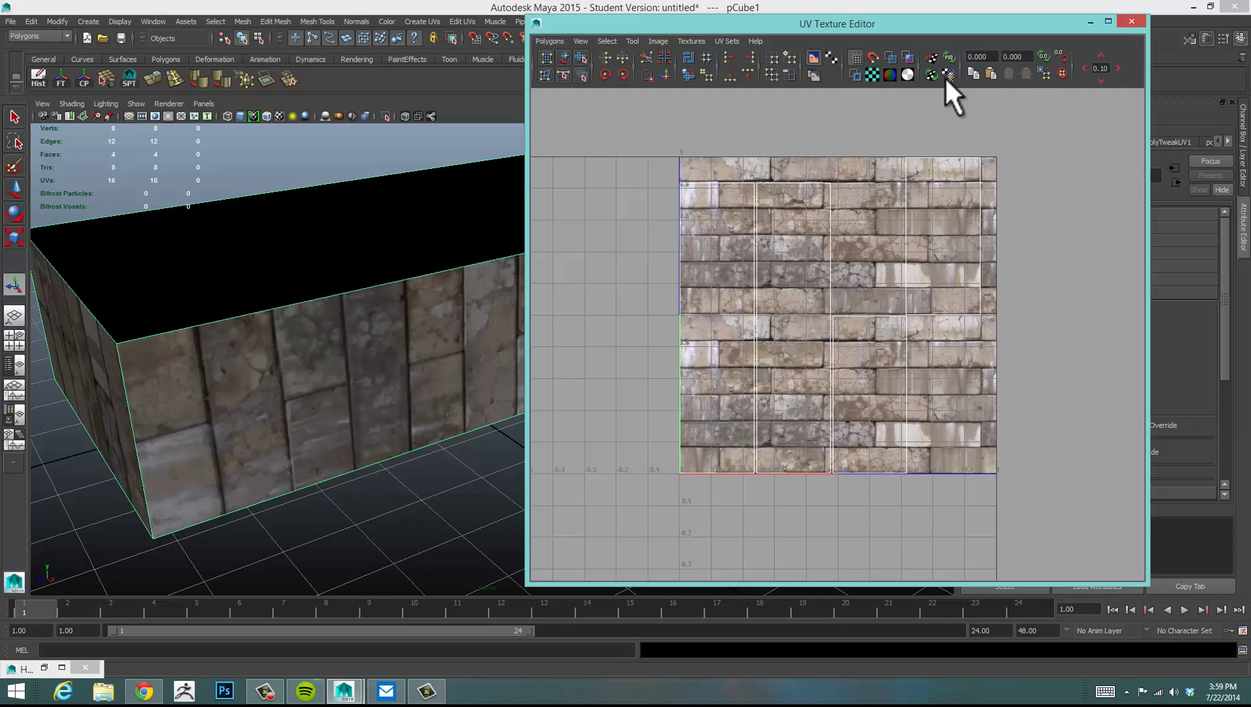
pyautogui.click(813, 75)
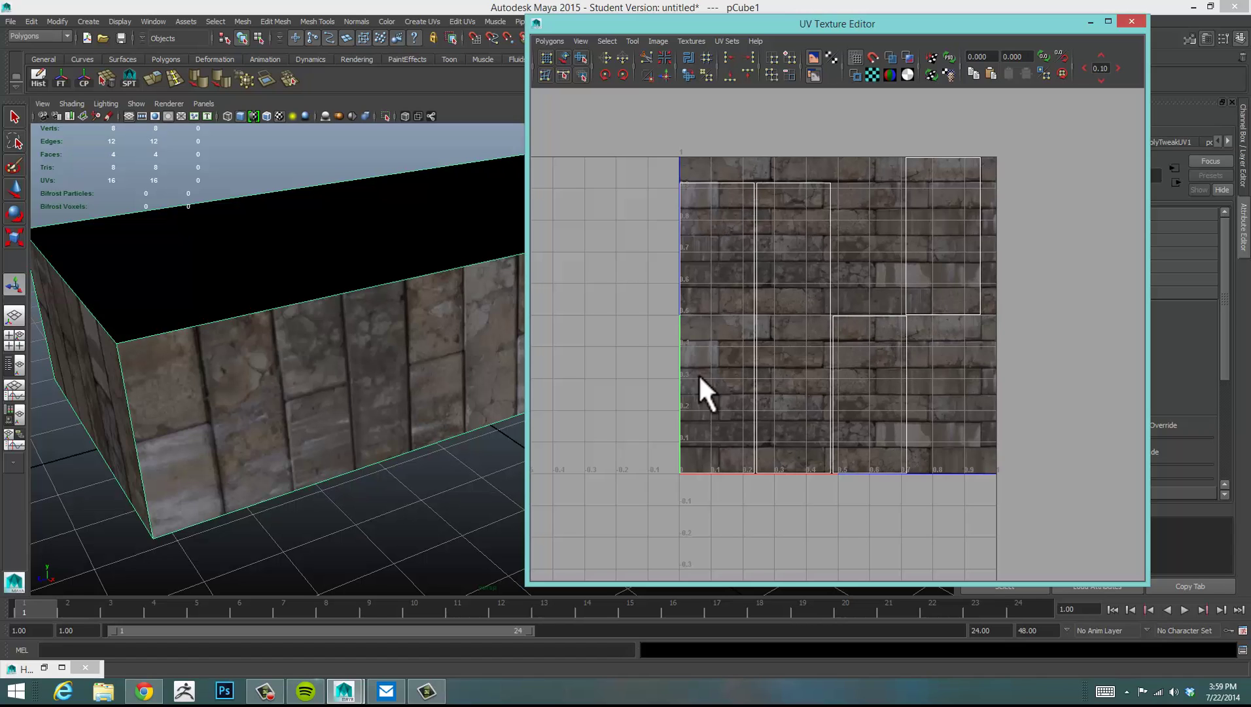
# Step: Select all of the box's UVs and rotate them 90 degrees counterclockwise so the brick rows run horizontally
pyautogui.keyDown('alt'); pyautogui.moveTo(852, 344); pyautogui.dragTo(862, 360, button='middle'); pyautogui.keyUp('alt')
pyautogui.keyDown('alt'); pyautogui.moveTo(1081, 341); pyautogui.dragTo(922, 355, button='right'); pyautogui.keyUp('alt')
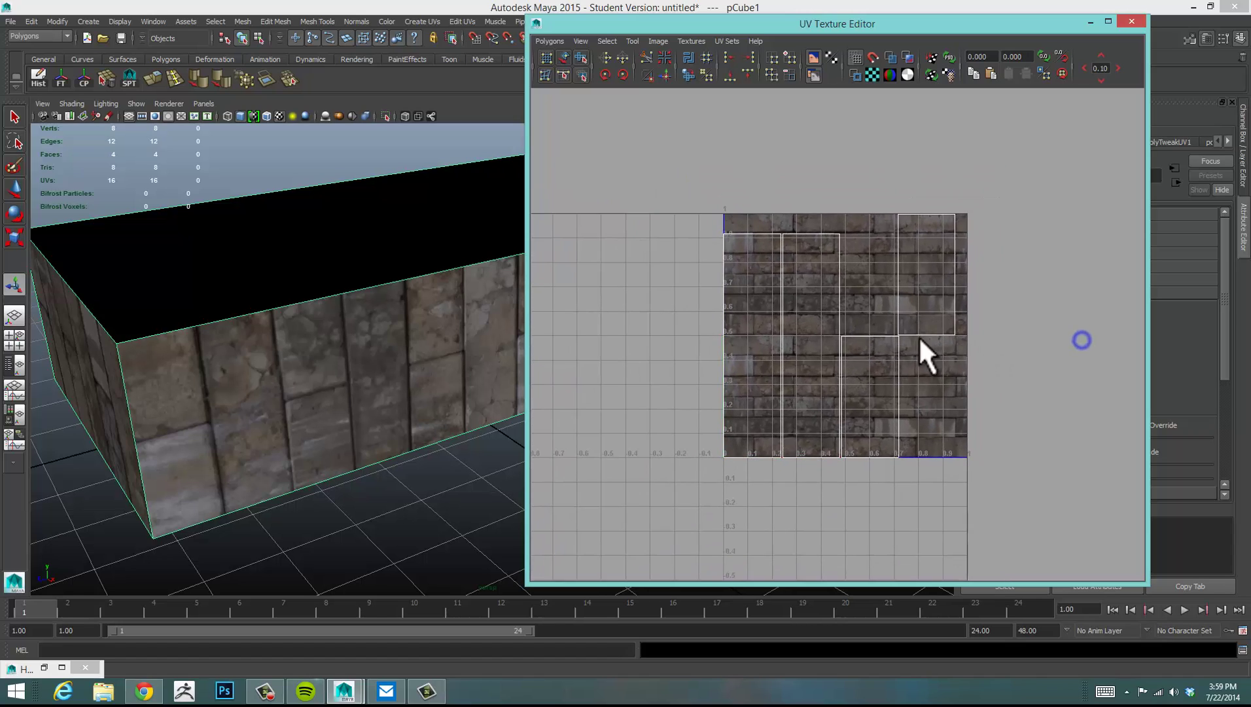
pyautogui.moveTo(829, 253); pyautogui.dragTo(904, 246, button='right')
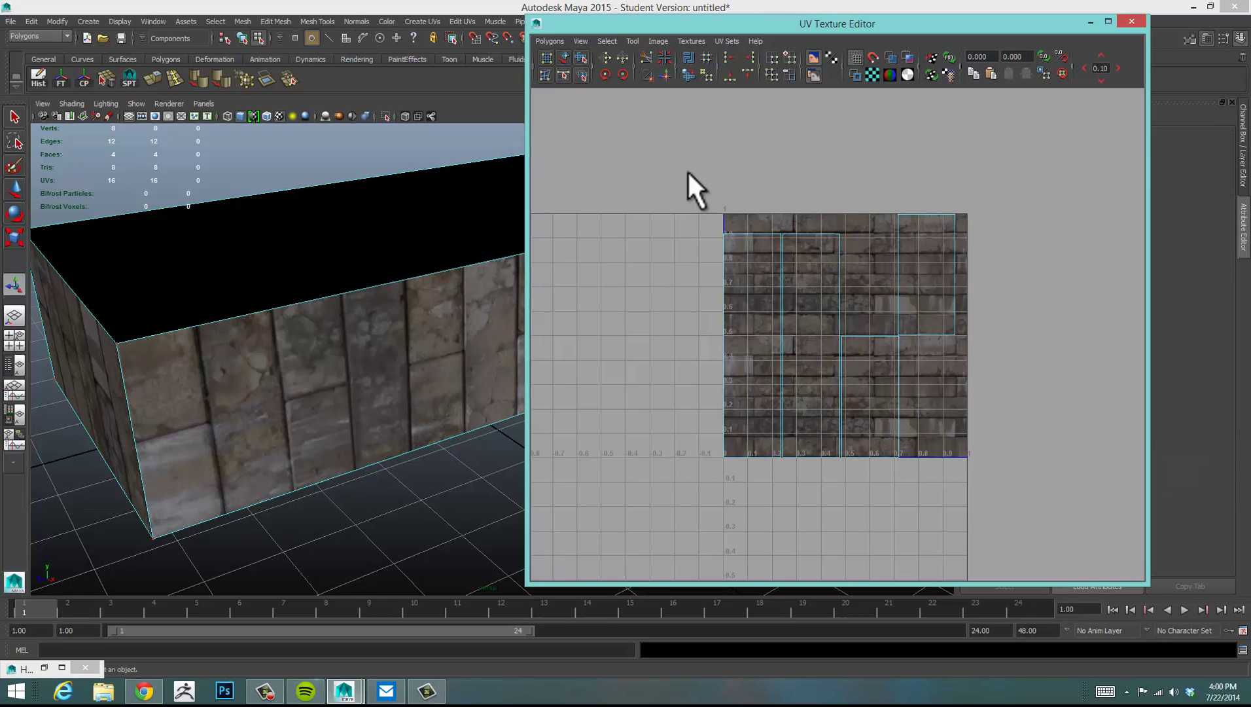
pyautogui.moveTo(690, 174); pyautogui.dragTo(991, 470)
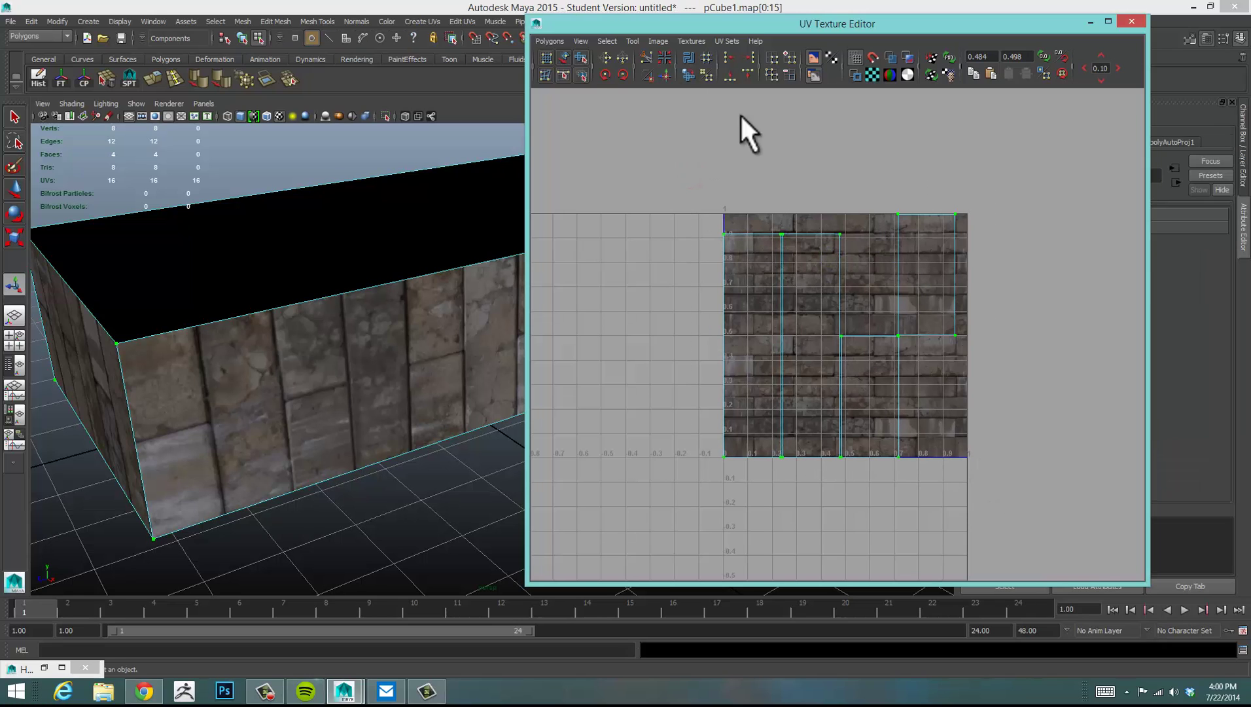
pyautogui.click(603, 72)
pyautogui.click(603, 72)
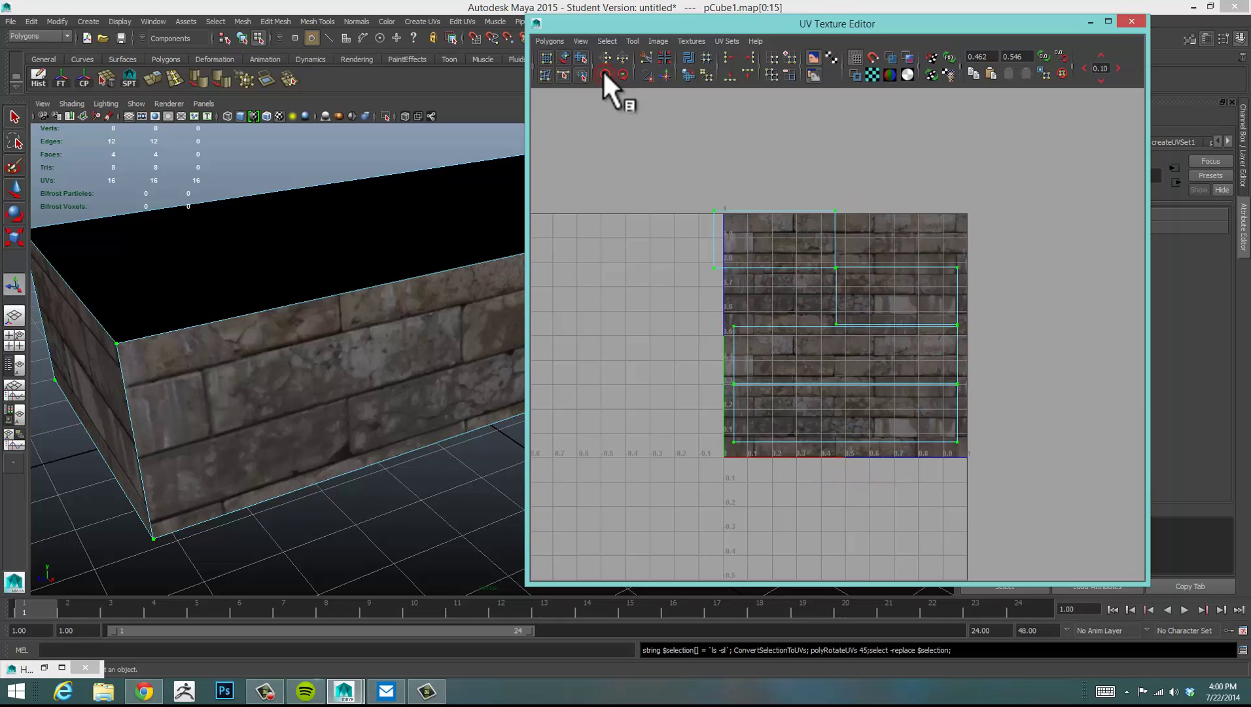
pyautogui.click(429, 419)
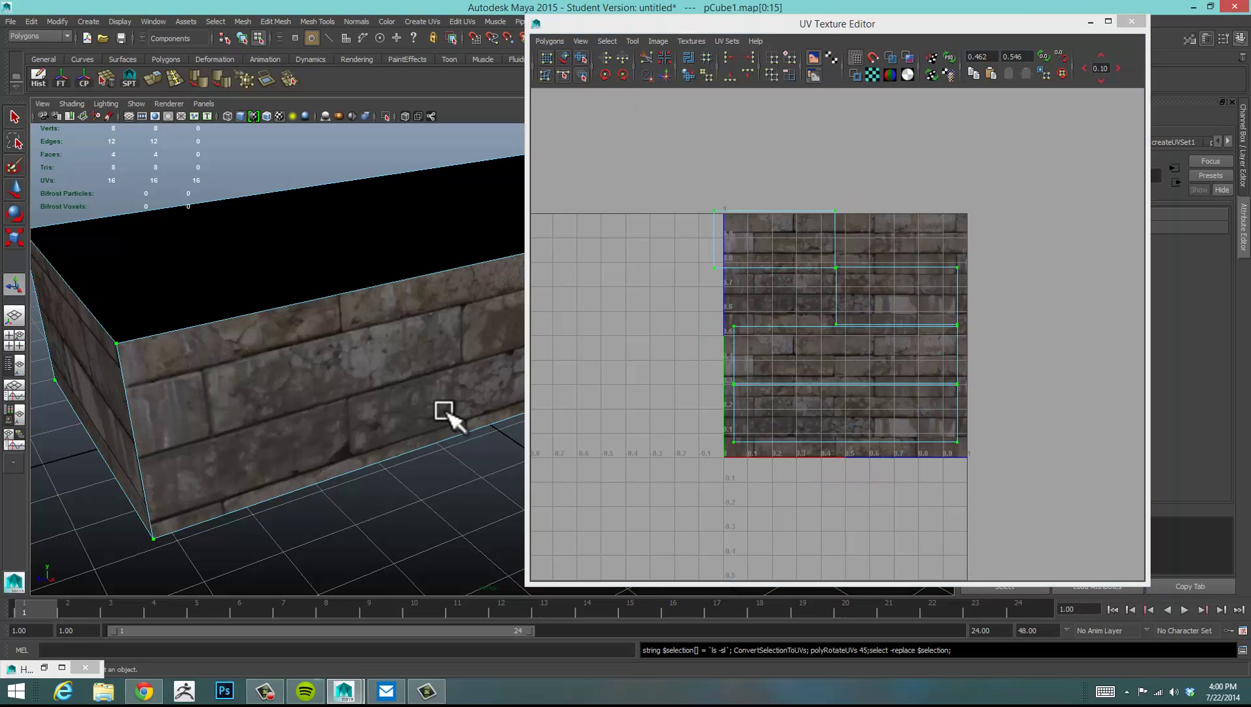
# Step: Scale all the UVs up uniformly until the long shells span about 6.5 texture tiles, then deselect them
pyautogui.keyDown('alt'); pyautogui.moveTo(449, 394); pyautogui.dragTo(428, 374, button='middle'); pyautogui.keyUp('alt')
pyautogui.keyDown('alt'); pyautogui.moveTo(556, 366); pyautogui.dragTo(657, 351, button='right'); pyautogui.keyUp('alt')
pyautogui.press('w')
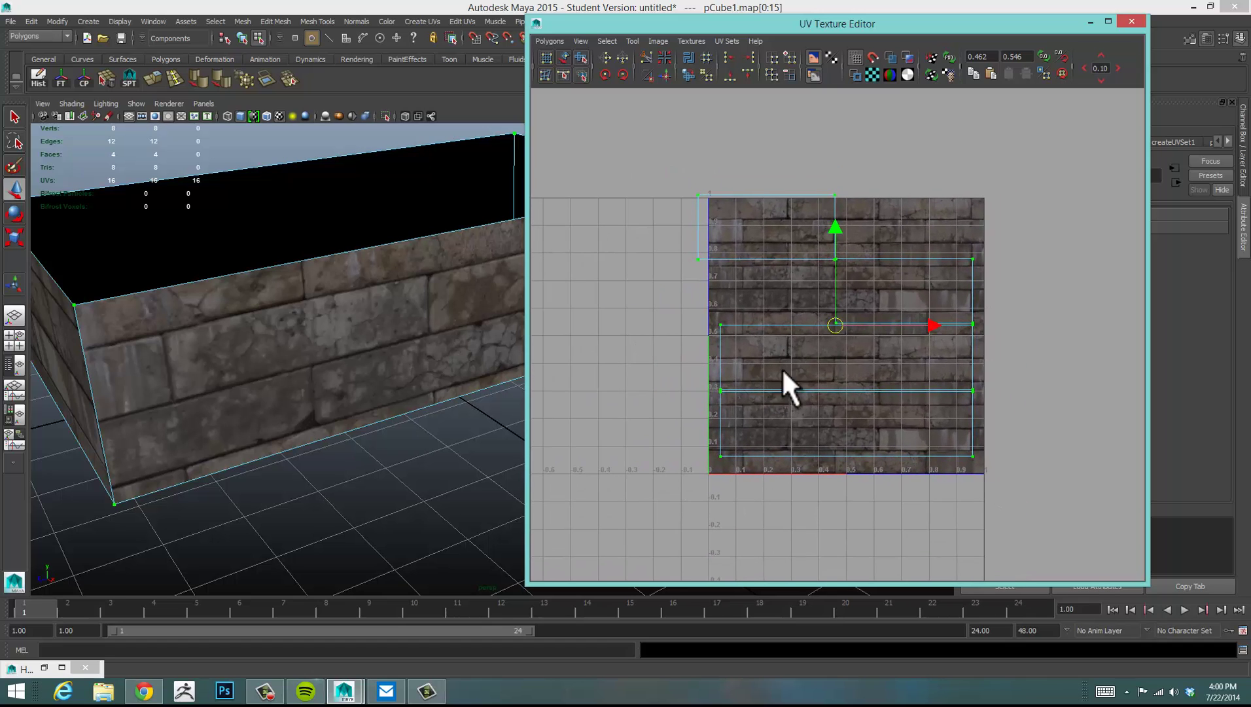
pyautogui.moveTo(839, 322); pyautogui.dragTo(996, 315)
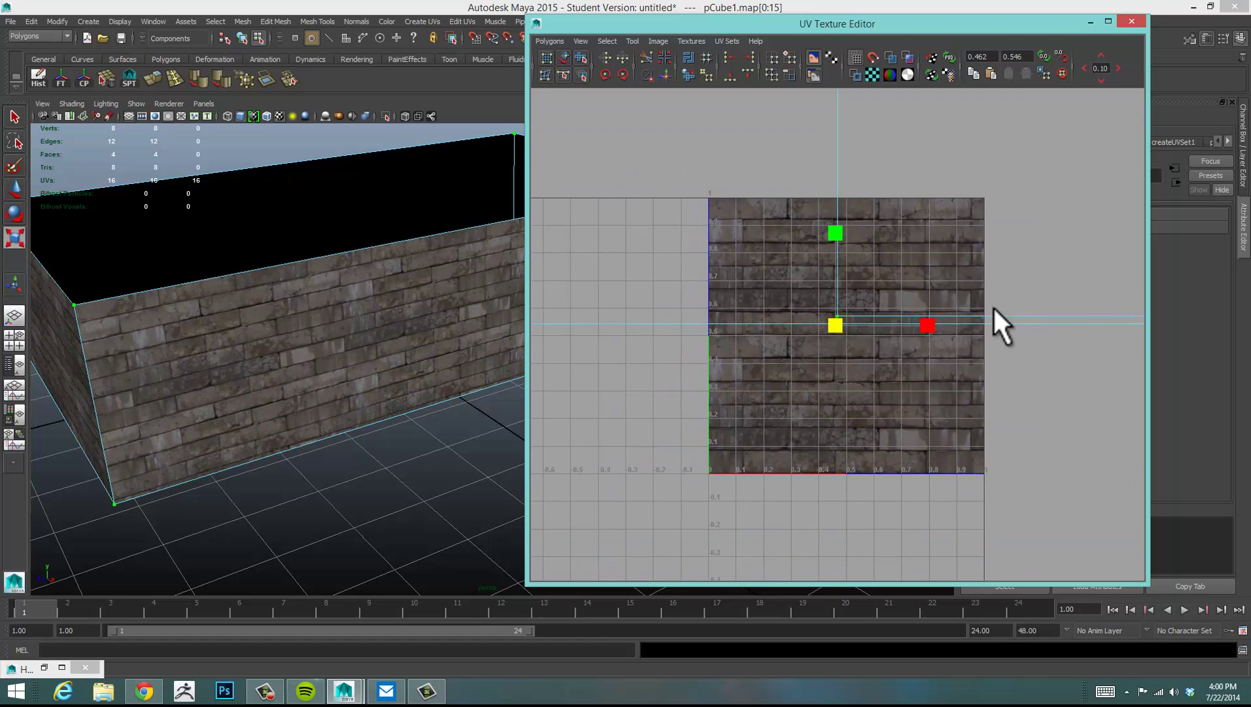
pyautogui.keyDown('alt'); pyautogui.moveTo(996, 311); pyautogui.dragTo(704, 330, button='right'); pyautogui.keyUp('alt')
pyautogui.scroll(-2, 814, 330)
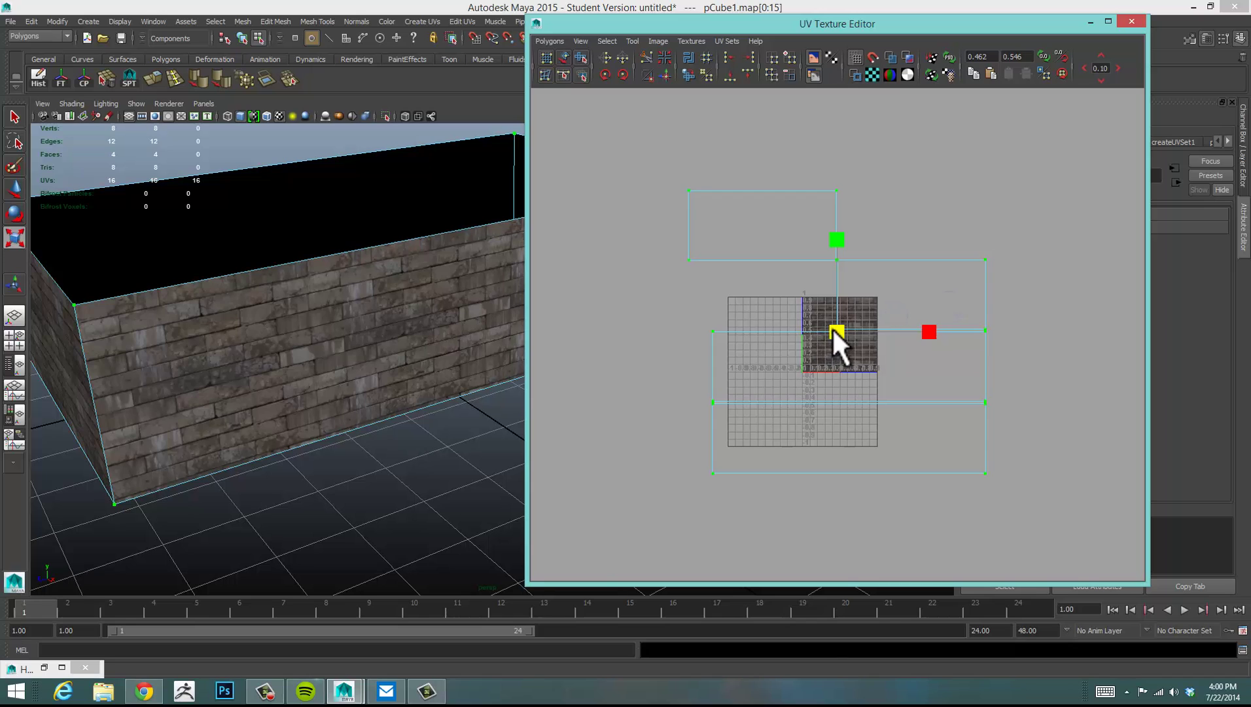
pyautogui.moveTo(832, 328); pyautogui.dragTo(881, 329)
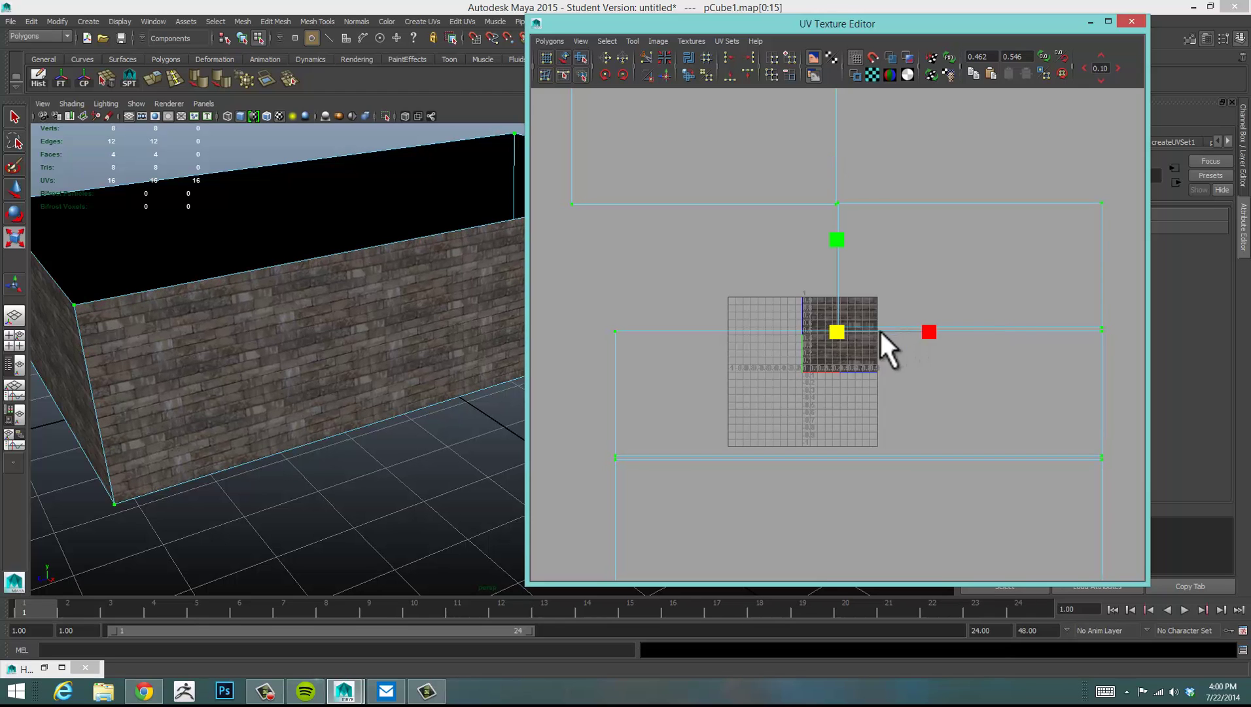
pyautogui.moveTo(442, 350)
pyautogui.keyDown('alt'); pyautogui.mouseDown()
pyautogui.moveTo(464, 335)
pyautogui.moveTo(460, 320)
pyautogui.moveTo(481, 329)
pyautogui.moveTo(426, 337)
pyautogui.mouseUp(); pyautogui.keyUp('alt')
pyautogui.click(423, 387)
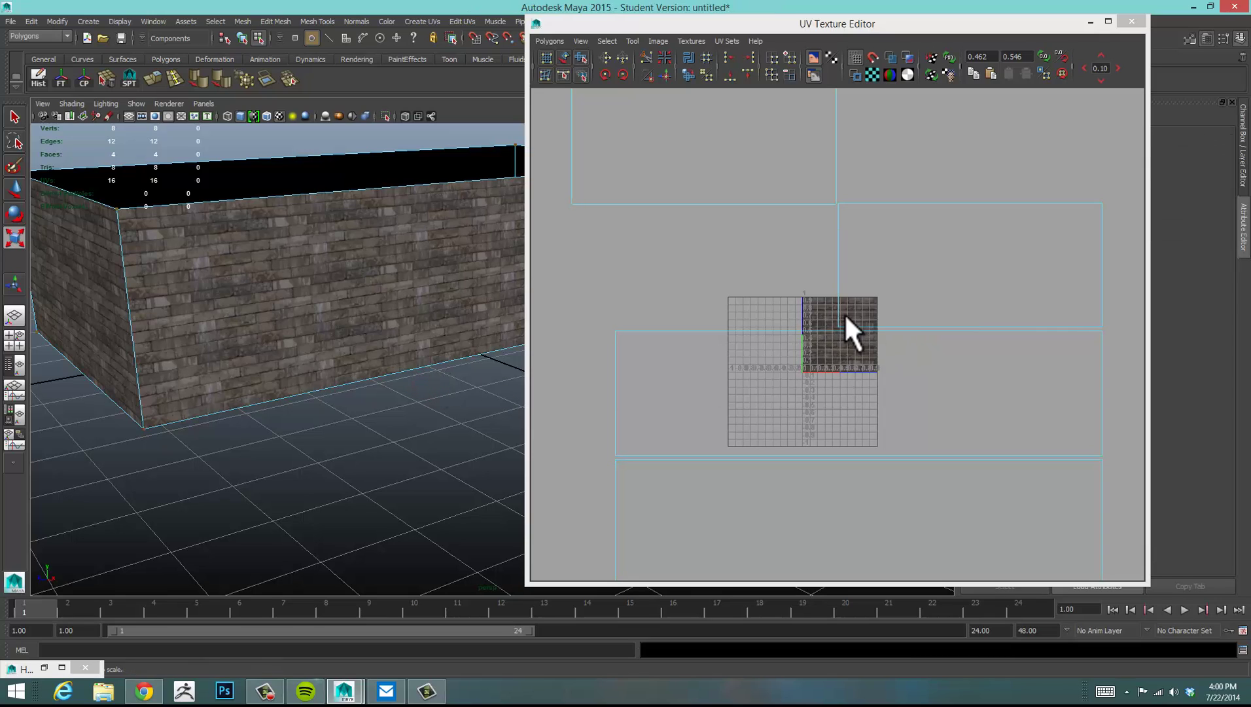
# Step: Minimize the UV Texture Editor and examine how the brick pattern repeats across the box's side walls
pyautogui.keyDown('alt'); pyautogui.moveTo(942, 259); pyautogui.dragTo(956, 291, button='middle'); pyautogui.keyUp('alt')
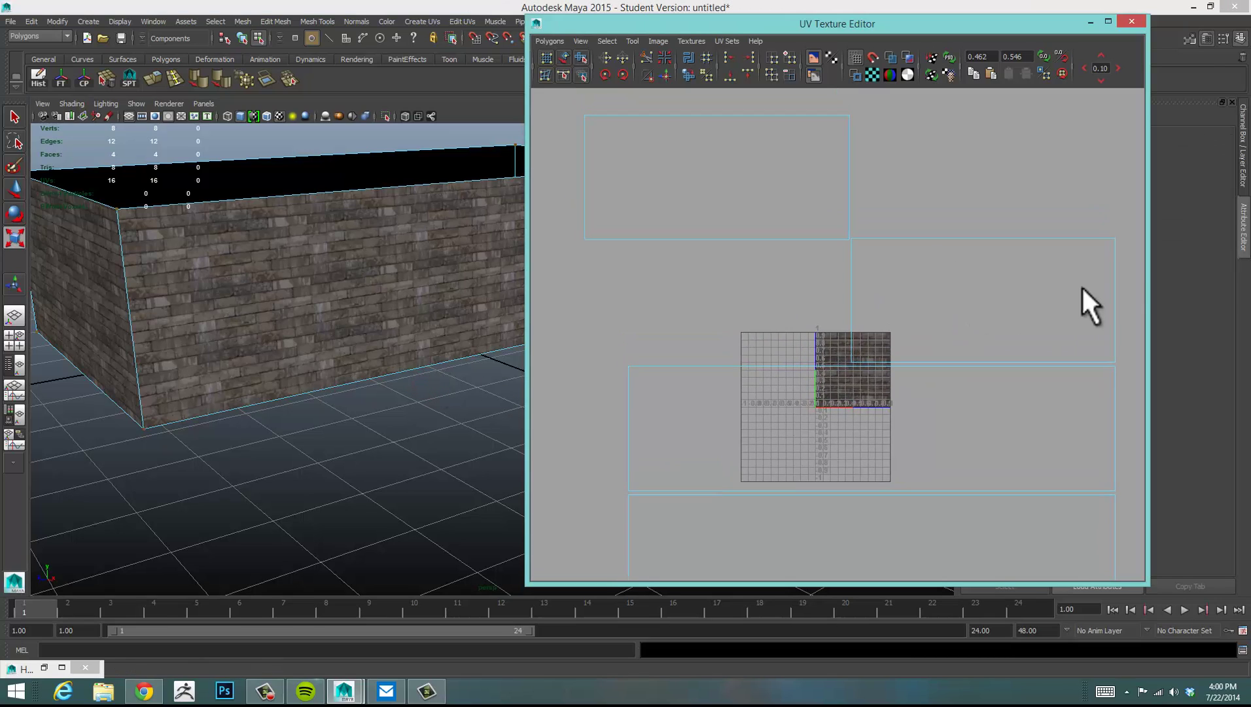
pyautogui.scroll(-1, 1083, 287)
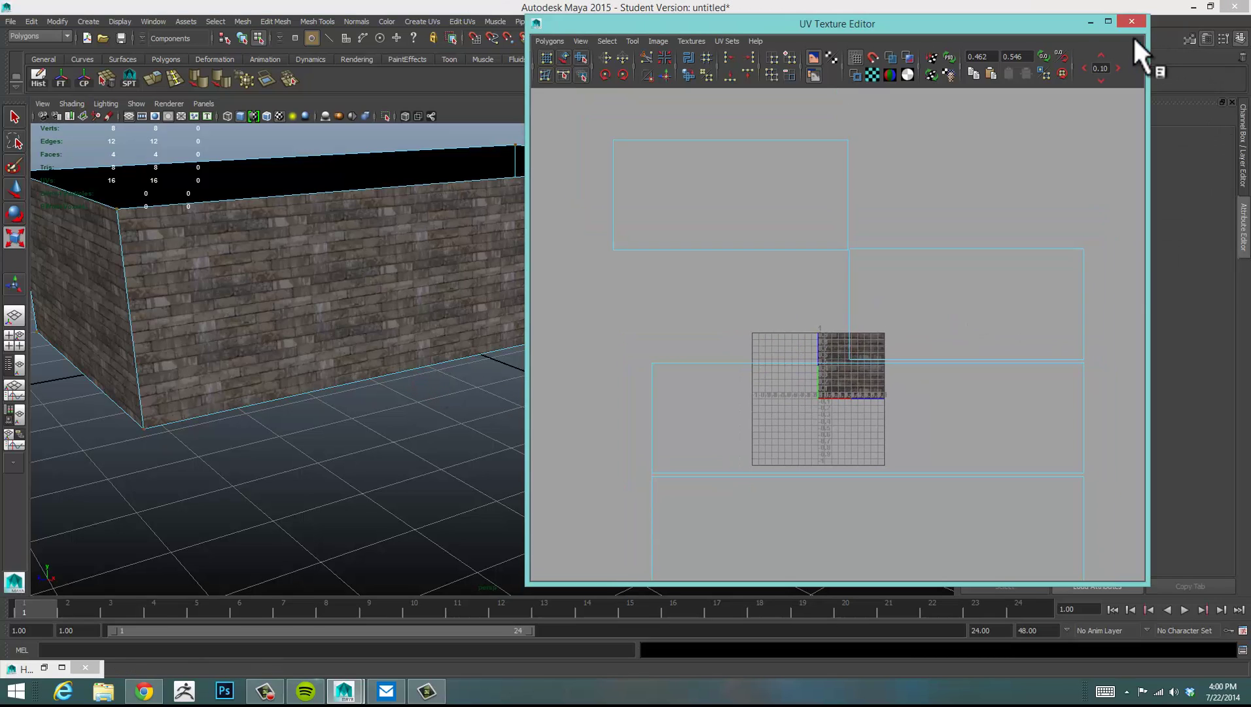
pyautogui.click(1091, 22)
pyautogui.keyDown('alt'); pyautogui.moveTo(597, 299); pyautogui.dragTo(530, 296); pyautogui.keyUp('alt')
pyautogui.keyDown('alt'); pyautogui.moveTo(531, 296); pyautogui.dragTo(776, 393, button='middle'); pyautogui.keyUp('alt')
pyautogui.keyDown('alt'); pyautogui.moveTo(716, 393); pyautogui.dragTo(772, 393, button='right'); pyautogui.keyUp('alt')
pyautogui.keyDown('alt'); pyautogui.moveTo(773, 393); pyautogui.dragTo(574, 408); pyautogui.keyUp('alt')
pyautogui.keyDown('alt'); pyautogui.moveTo(574, 407); pyautogui.dragTo(843, 368, button='right'); pyautogui.keyUp('alt')
pyautogui.keyDown('alt'); pyautogui.moveTo(796, 378); pyautogui.dragTo(744, 383); pyautogui.keyUp('alt')
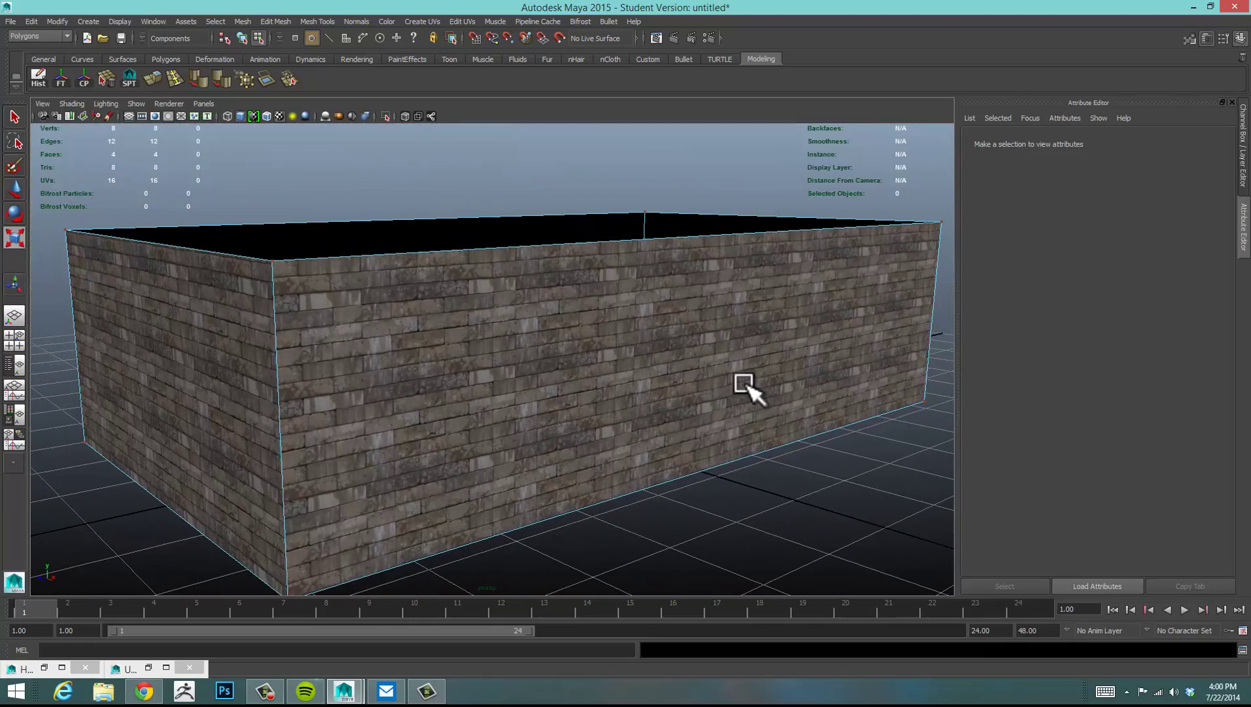
pyautogui.keyDown('alt'); pyautogui.moveTo(768, 377); pyautogui.dragTo(734, 352, button='middle'); pyautogui.keyUp('alt')
pyautogui.keyDown('alt'); pyautogui.moveTo(734, 352); pyautogui.dragTo(707, 382, button='right'); pyautogui.keyUp('alt')
pyautogui.keyDown('alt'); pyautogui.moveTo(707, 383); pyautogui.dragTo(654, 384); pyautogui.keyUp('alt')
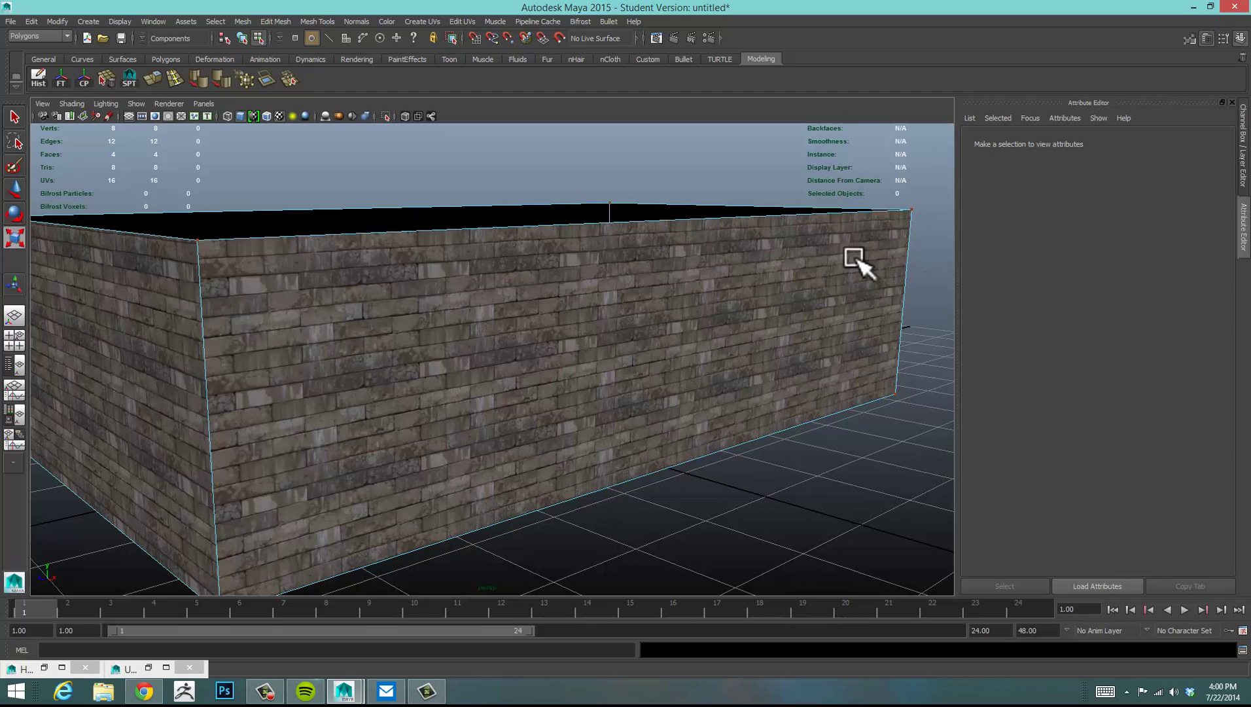
pyautogui.scroll(-8, 628, 360)
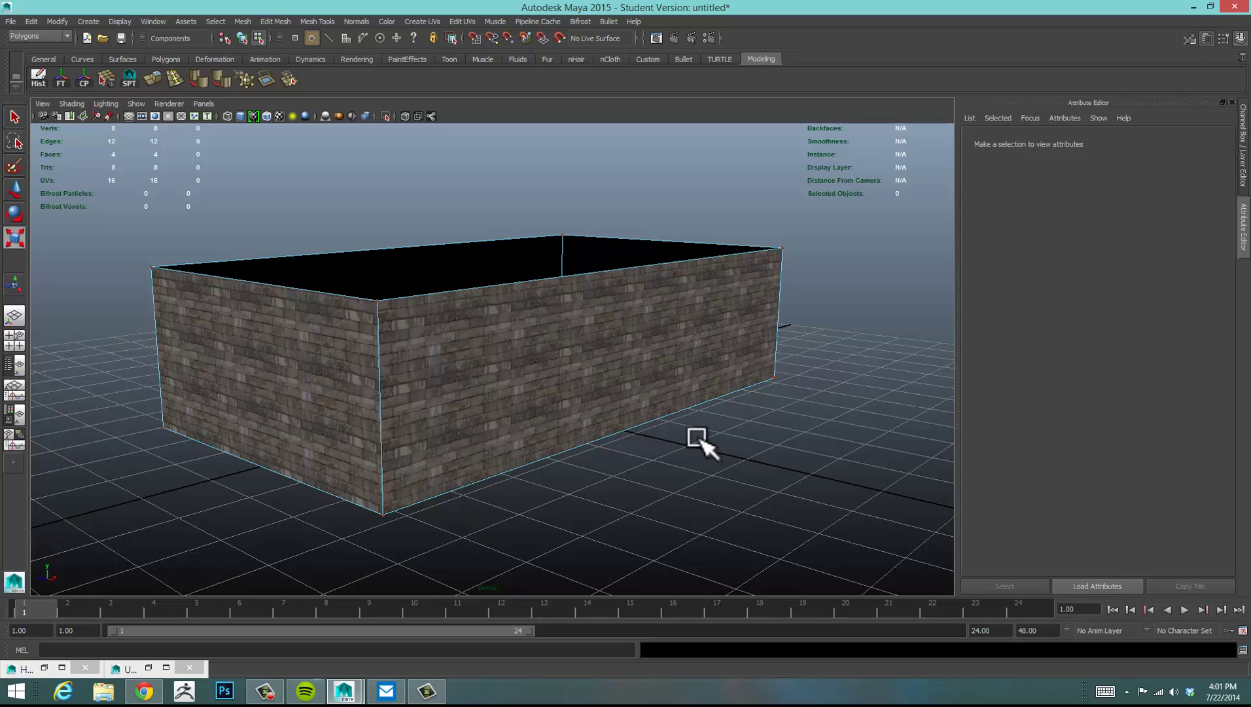
pyautogui.keyDown('alt'); pyautogui.moveTo(731, 450); pyautogui.dragTo(704, 435); pyautogui.keyUp('alt')
pyautogui.scroll(10, 688, 444)
pyautogui.keyDown('alt'); pyautogui.moveTo(672, 438); pyautogui.dragTo(667, 440); pyautogui.keyUp('alt')
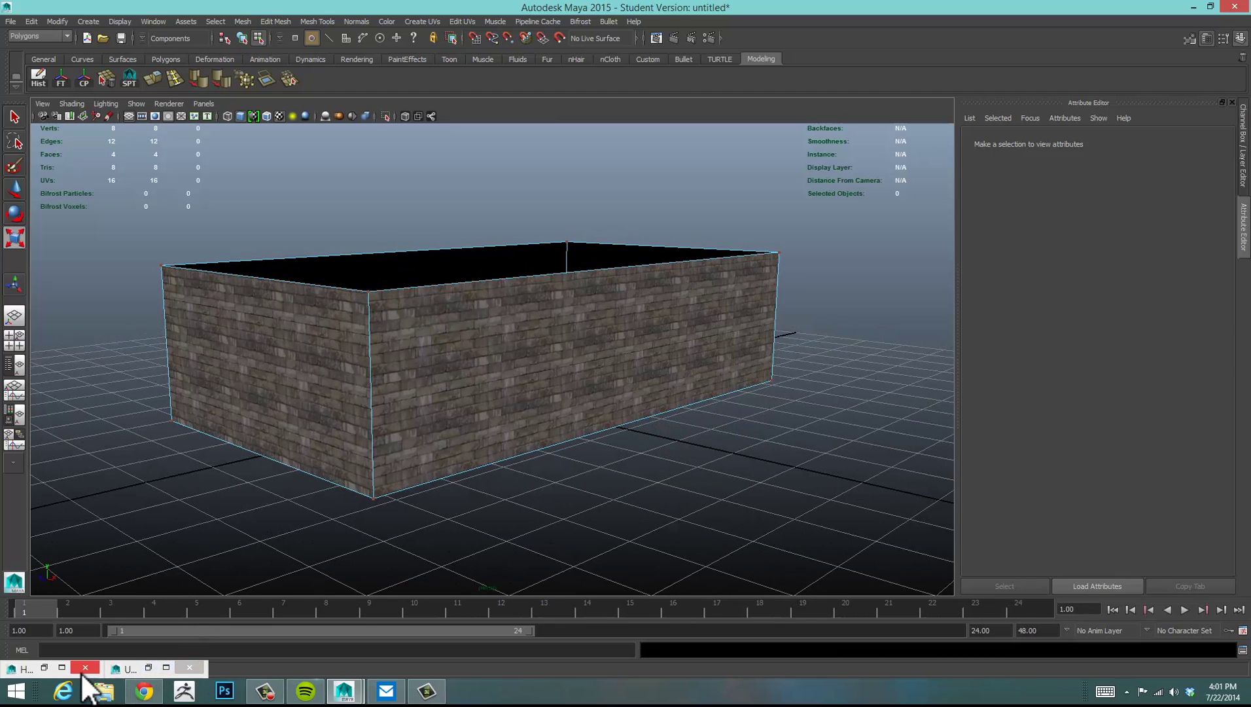
# Step: Restore the Hypershade and load ConcreteLeaking0165_S.jpg from the Desktop as the file2 texture image
pyautogui.click(23, 668)
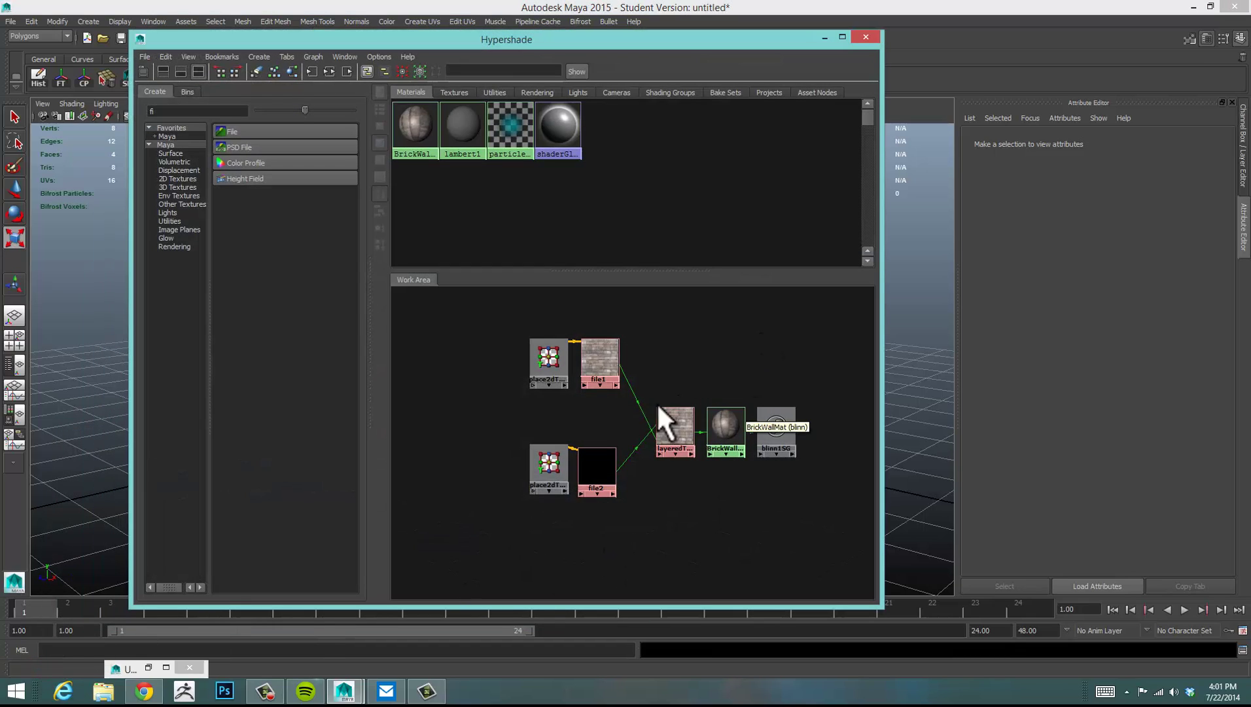
pyautogui.click(594, 466)
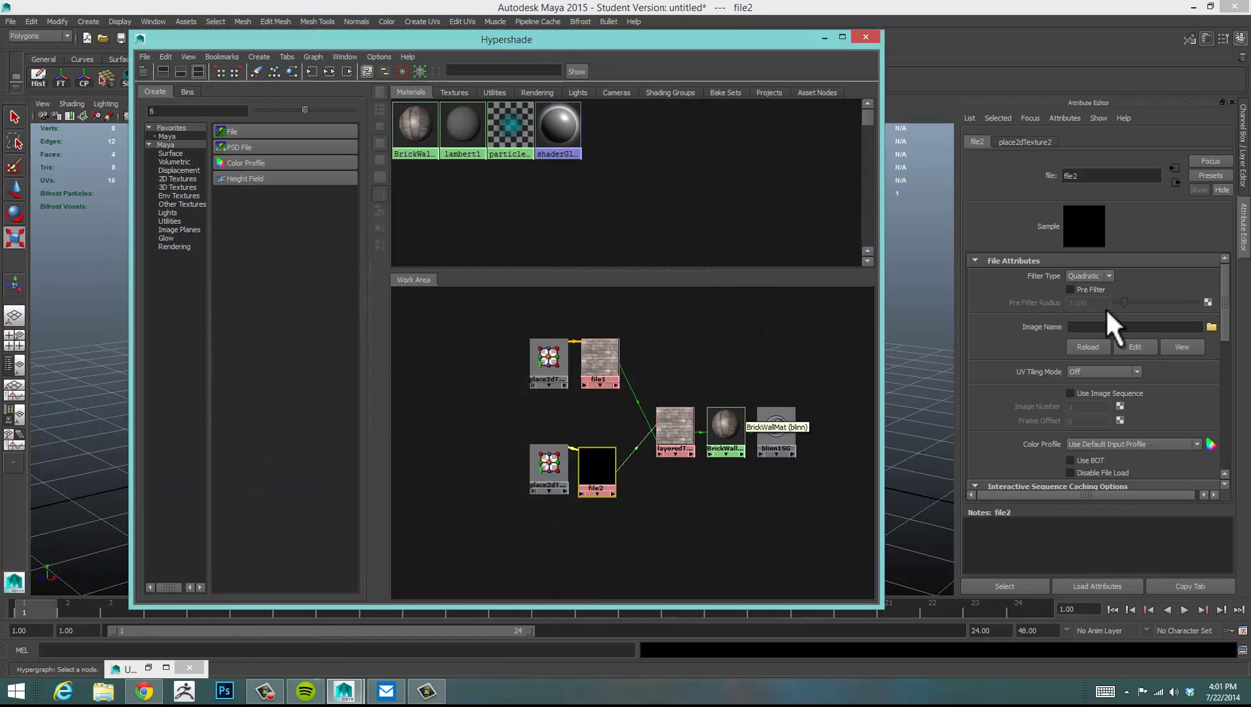
pyautogui.moveTo(754, 45); pyautogui.dragTo(663, 42)
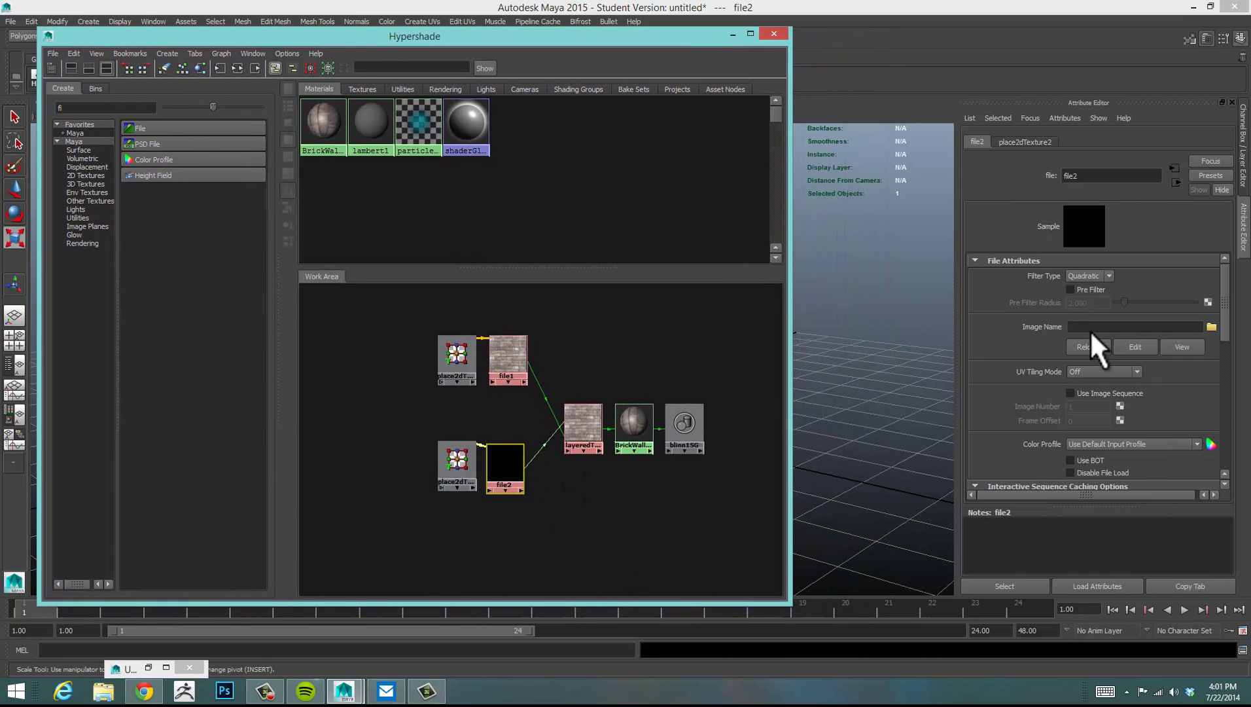
pyautogui.click(1212, 326)
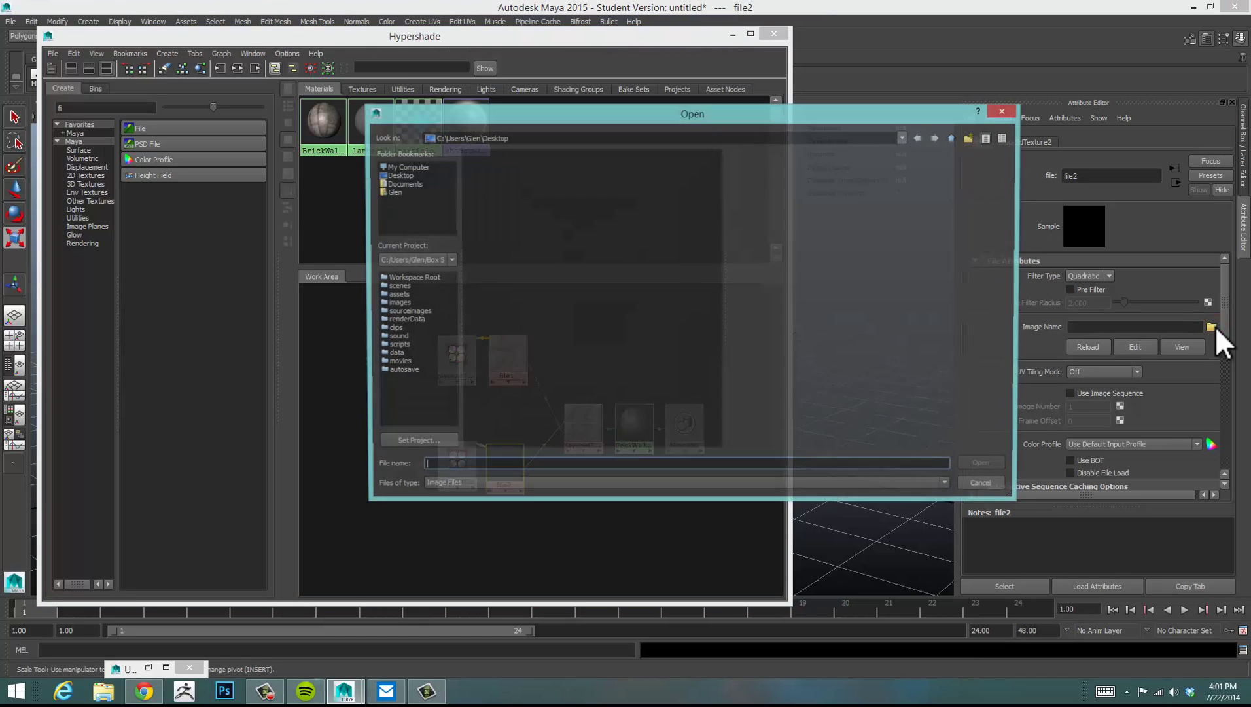
pyautogui.moveTo(732, 114); pyautogui.dragTo(673, 98)
pyautogui.moveTo(960, 460); pyautogui.dragTo(1142, 460)
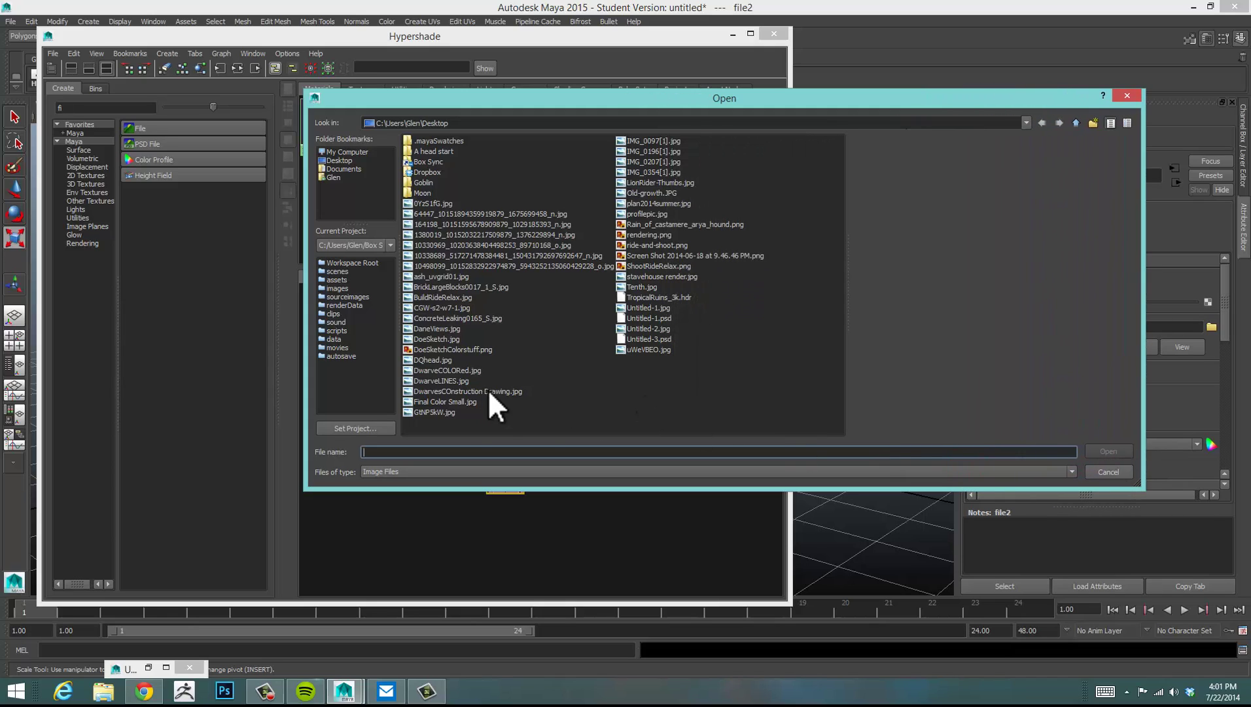
pyautogui.click(459, 317)
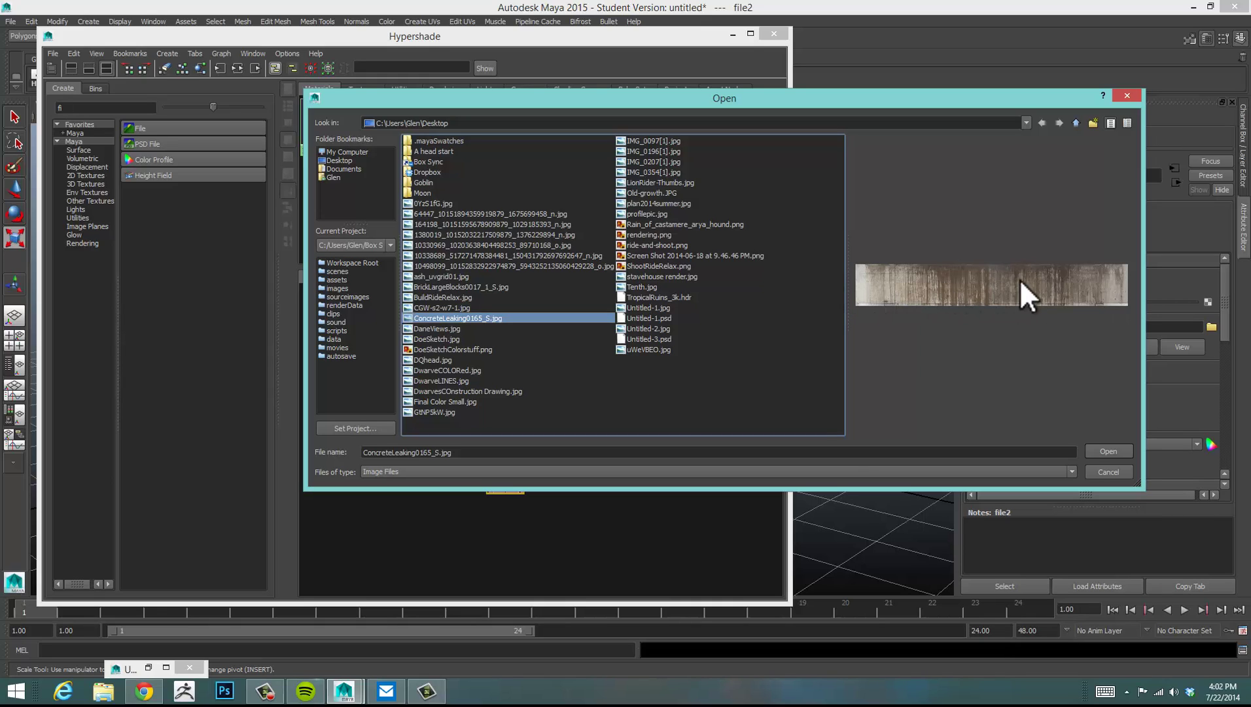
pyautogui.moveTo(781, 93); pyautogui.dragTo(654, 84)
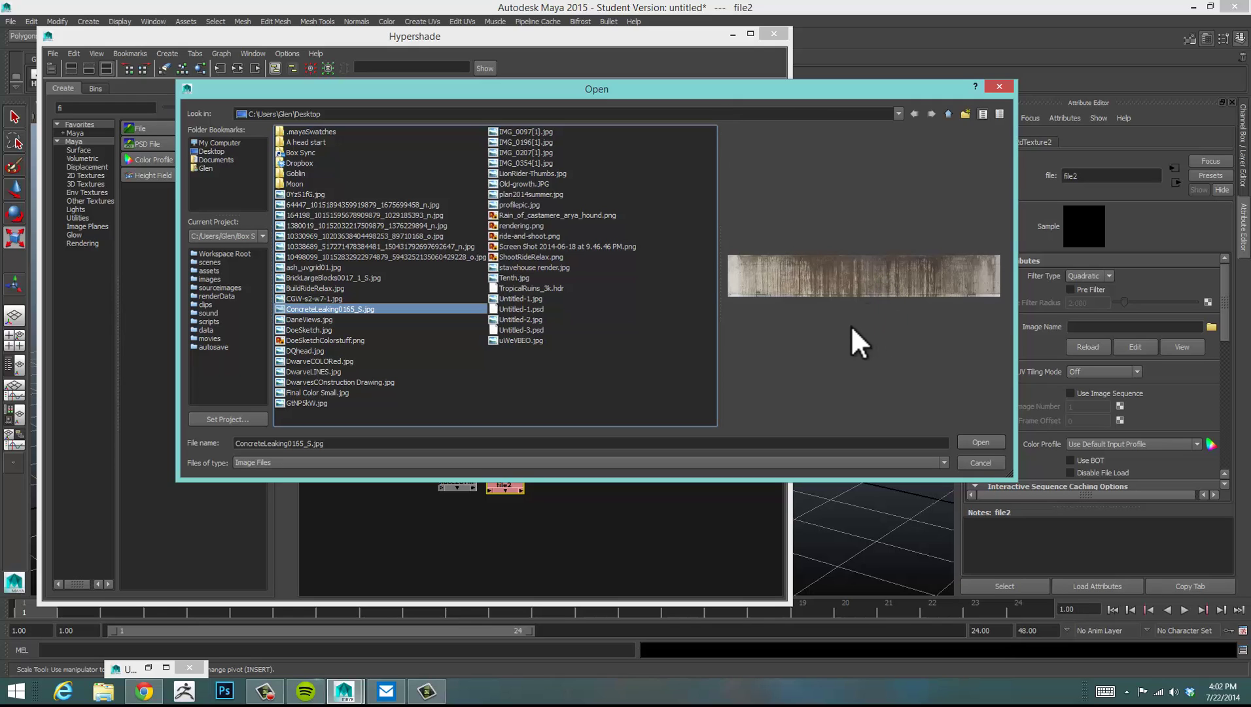
pyautogui.click(979, 442)
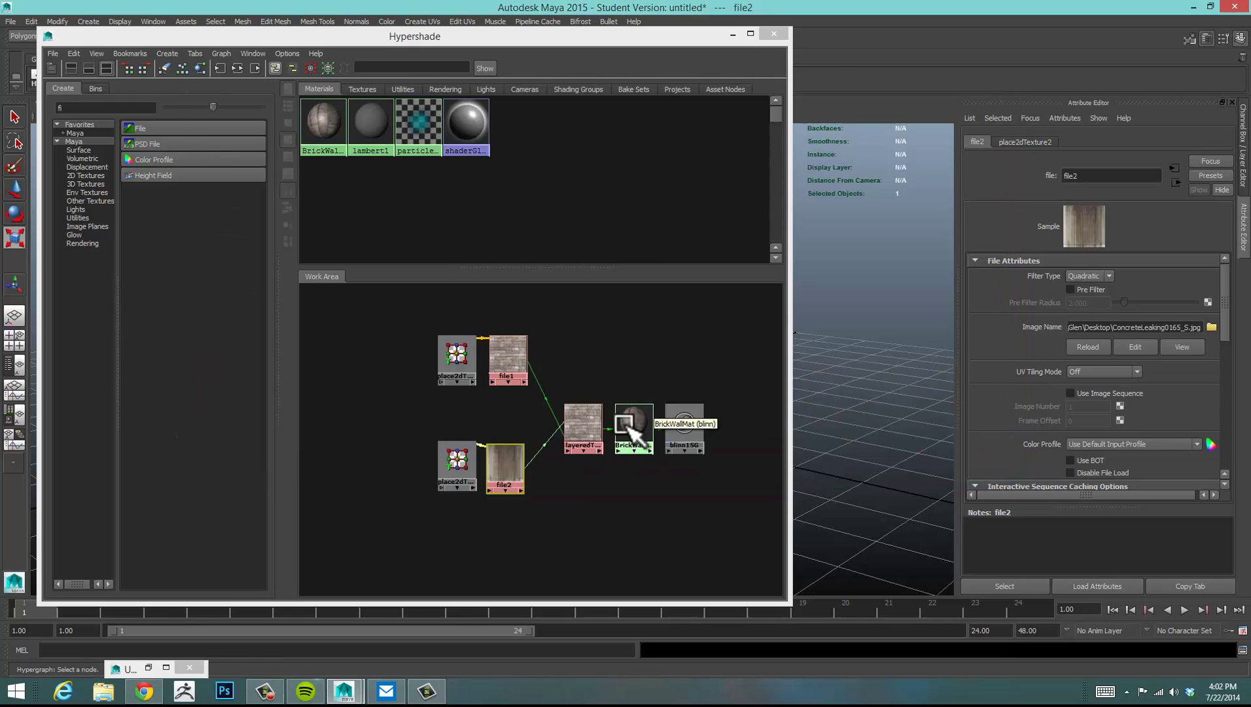
# Step: Show the layeredTexture1 attributes and minimize the Hypershade to uncover the box
pyautogui.moveTo(692, 43); pyautogui.dragTo(524, 30)
pyautogui.click(585, 31)
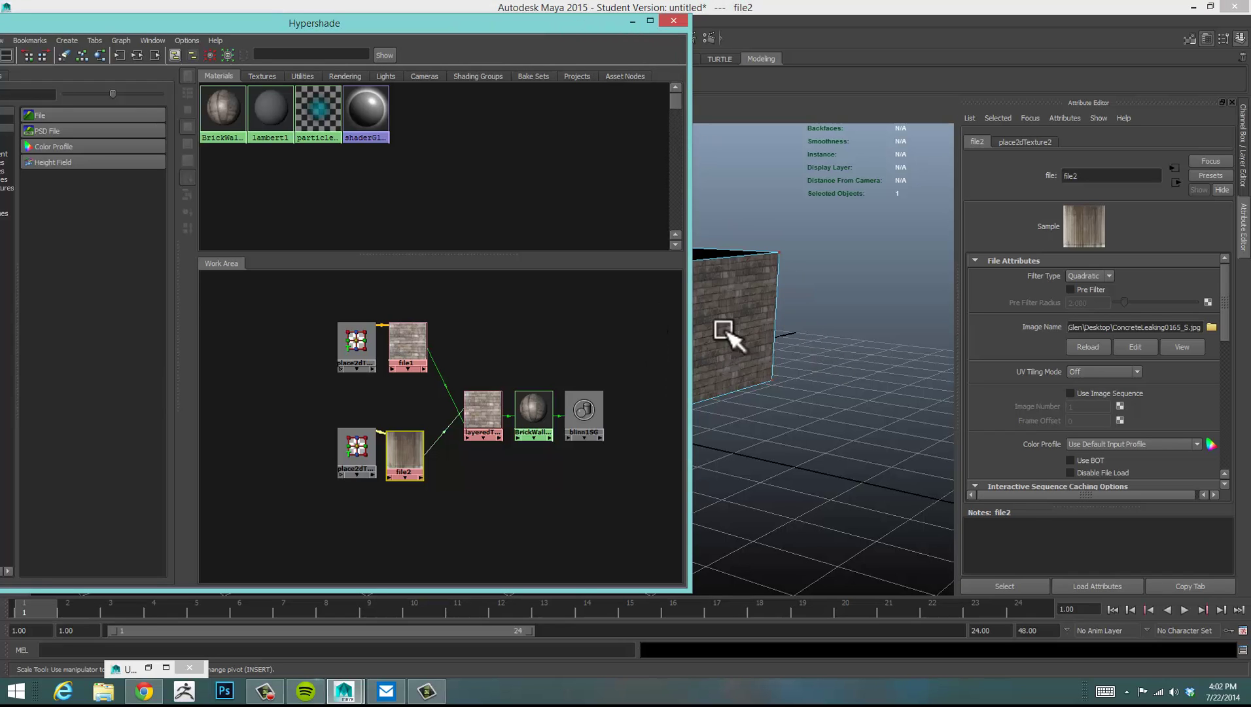
pyautogui.click(488, 409)
pyautogui.click(632, 21)
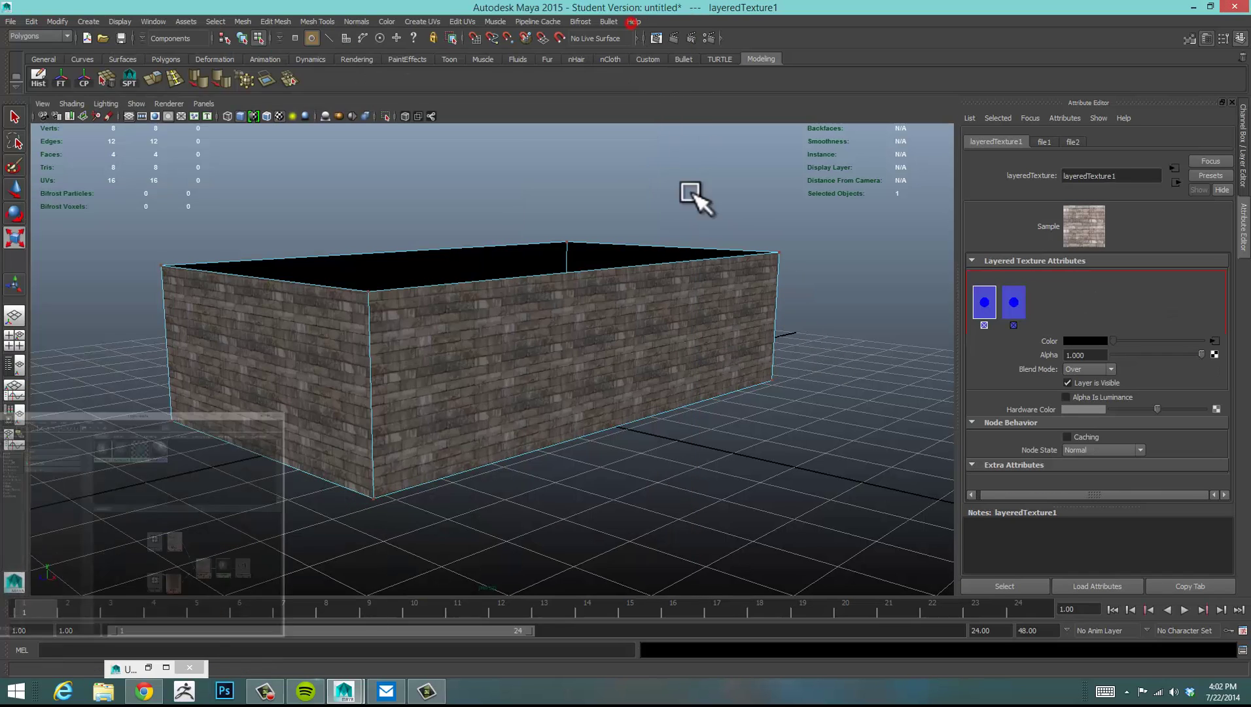
# Step: Reorder the layers of layeredTexture1 so the file2 concrete layer sits in front of the file1 brick layer
pyautogui.keyDown('alt'); pyautogui.moveTo(662, 360); pyautogui.dragTo(894, 341); pyautogui.keyUp('alt')
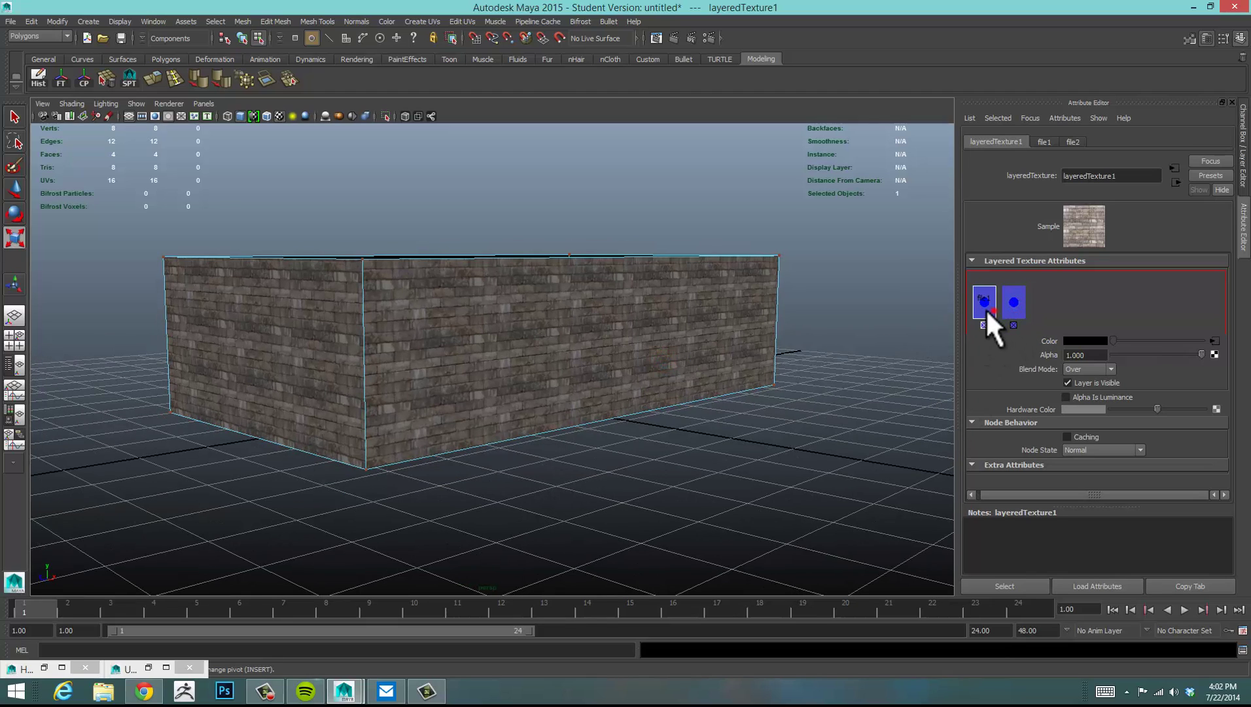
pyautogui.click(1011, 306)
pyautogui.moveTo(980, 301); pyautogui.dragTo(1040, 301, button='middle')
pyautogui.keyDown('alt'); pyautogui.moveTo(634, 369); pyautogui.dragTo(383, 410); pyautogui.keyUp('alt')
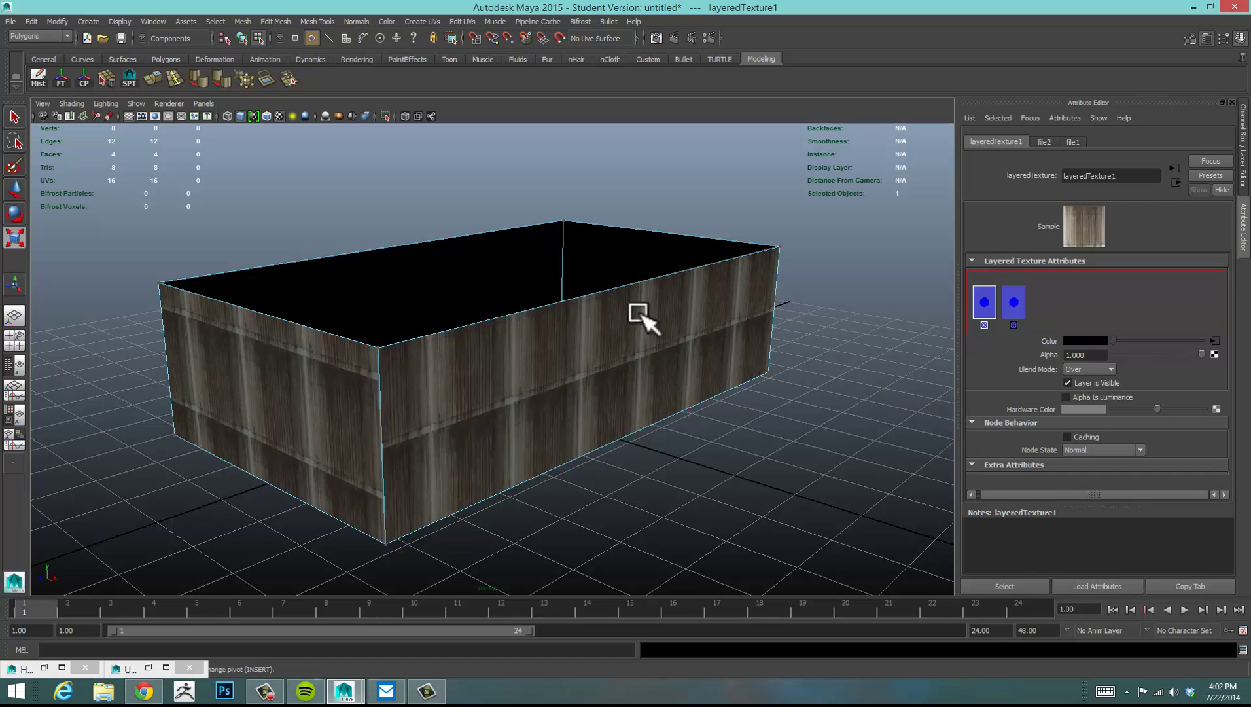
# Step: Examine how the concrete texture repeats over the box's side walls, keeping the first texture layer selected
pyautogui.keyDown('alt'); pyautogui.moveTo(644, 320); pyautogui.dragTo(879, 377); pyautogui.keyUp('alt')
pyautogui.keyDown('alt'); pyautogui.moveTo(759, 406); pyautogui.dragTo(736, 400); pyautogui.keyUp('alt')
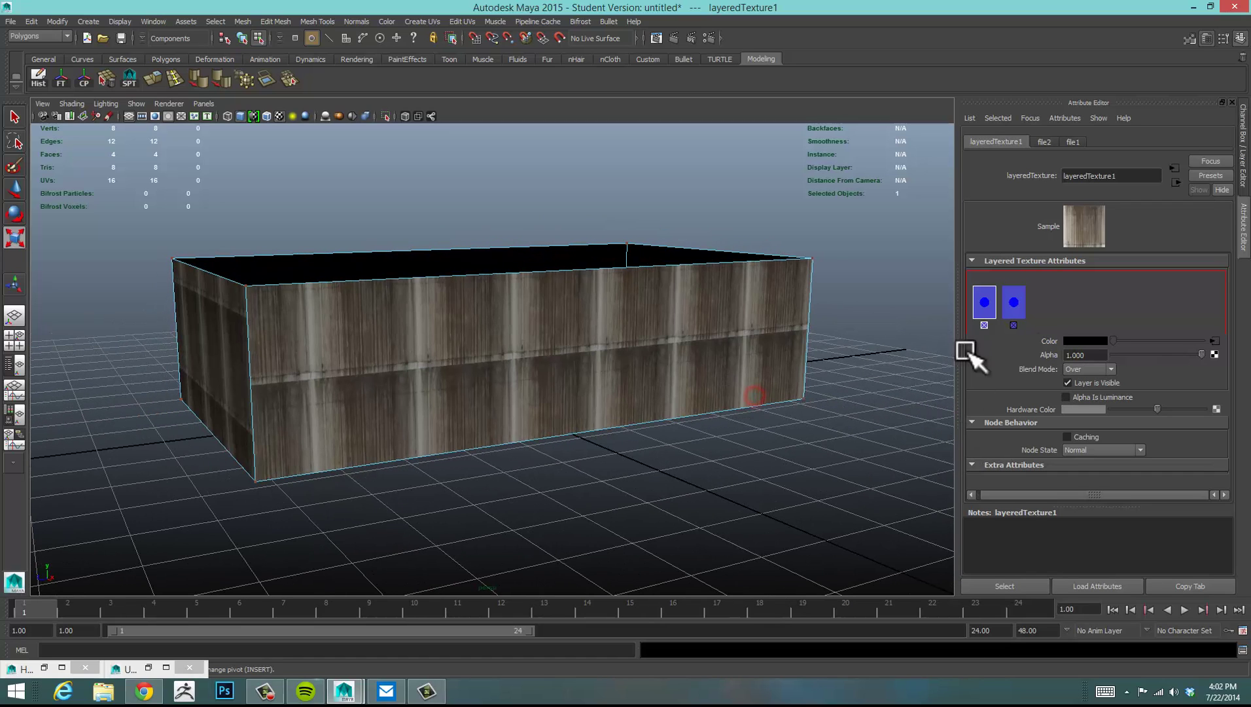
pyautogui.moveTo(1014, 307); pyautogui.dragTo(778, 460, button='middle')
pyautogui.scroll(5, 777, 460)
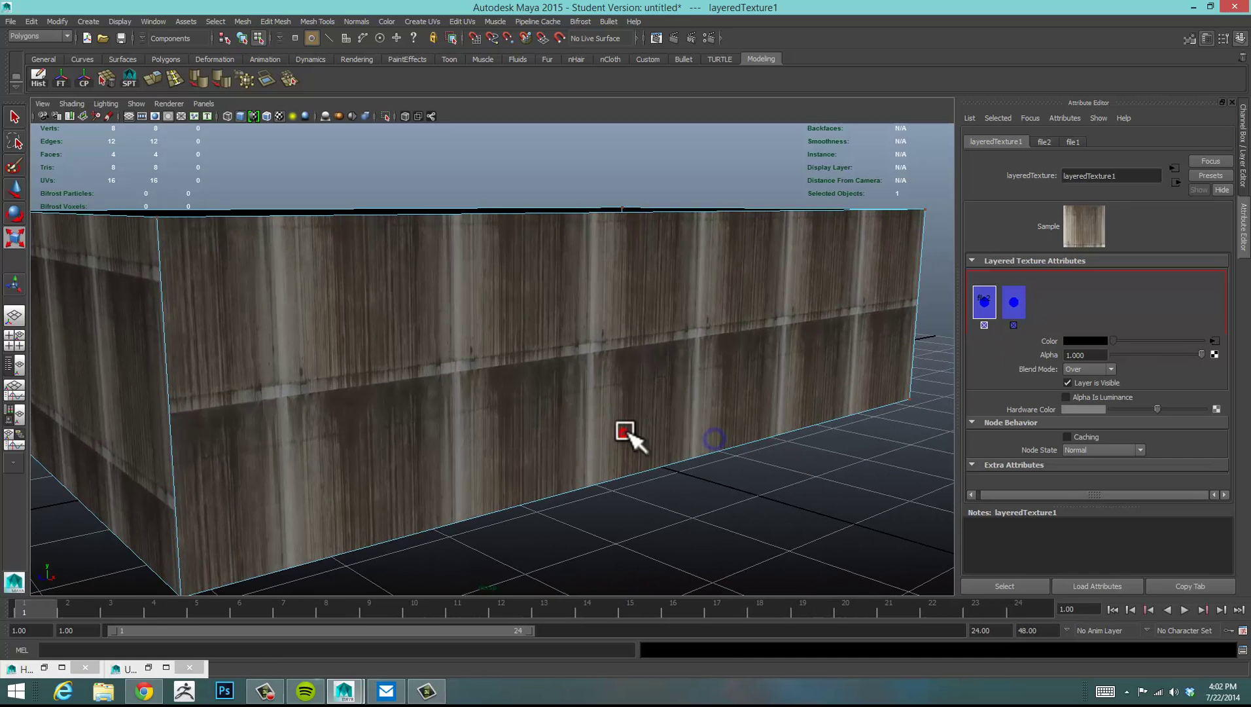
pyautogui.scroll(-2, 643, 433)
pyautogui.scroll(-2, 693, 419)
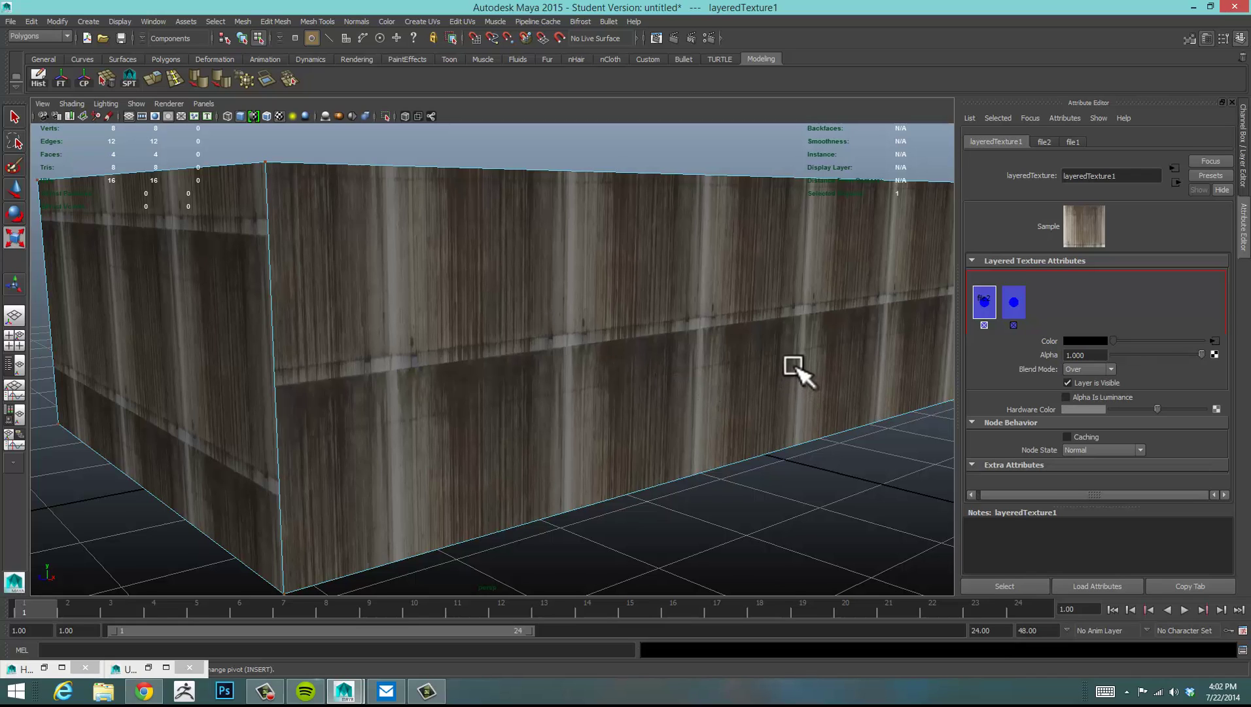
pyautogui.keyDown('alt'); pyautogui.moveTo(796, 368); pyautogui.dragTo(797, 363); pyautogui.keyUp('alt')
pyautogui.click(989, 293)
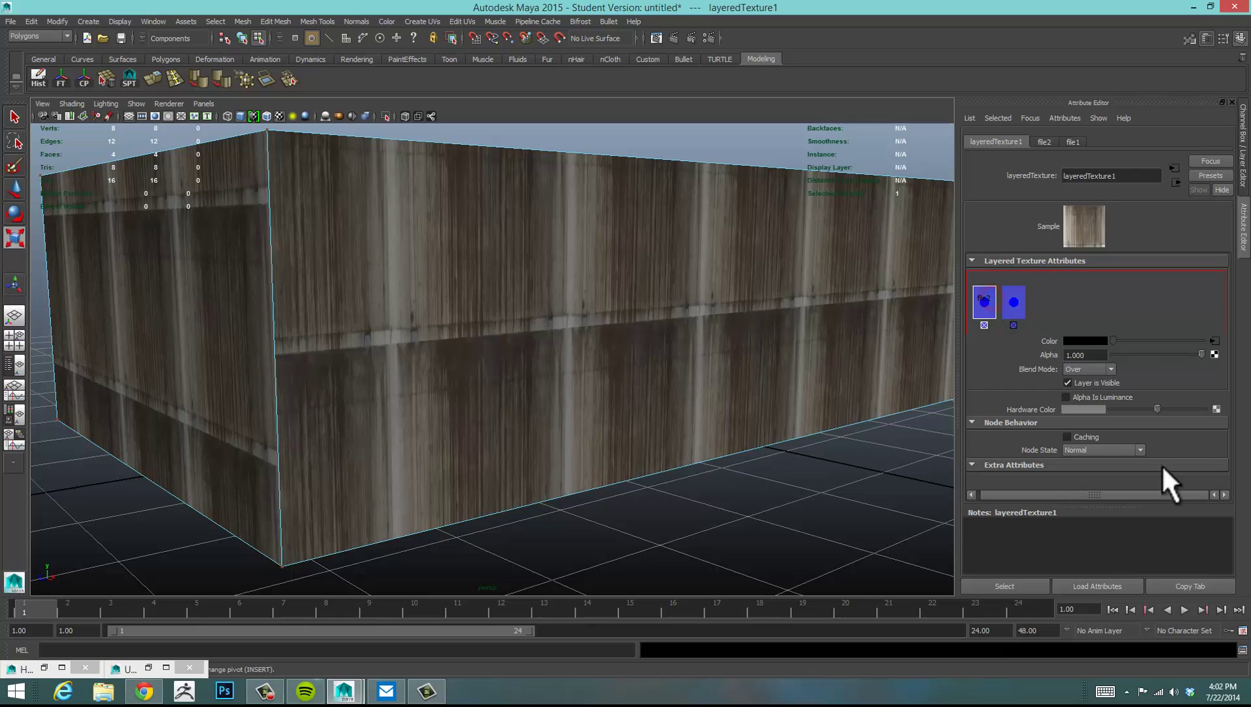
# Step: Set the concrete layer's blend mode to Multiply in layeredTexture1 and frame the box to inspect the blended walls
pyautogui.click(1110, 369)
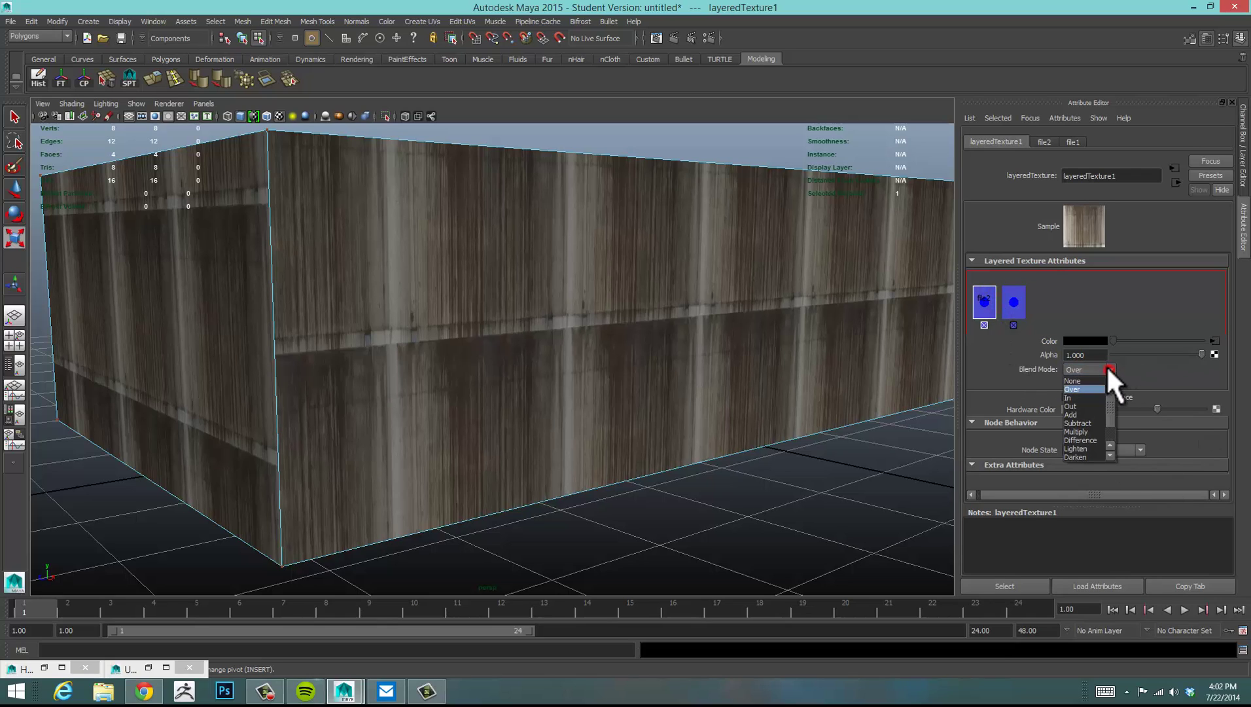
pyautogui.click(1085, 432)
pyautogui.moveTo(815, 390)
pyautogui.keyDown('alt'); pyautogui.mouseDown()
pyautogui.moveTo(754, 366)
pyautogui.moveTo(844, 365)
pyautogui.moveTo(818, 366)
pyautogui.mouseUp(); pyautogui.keyUp('alt')
pyautogui.keyDown('alt'); pyautogui.moveTo(886, 341); pyautogui.dragTo(861, 341); pyautogui.keyUp('alt')
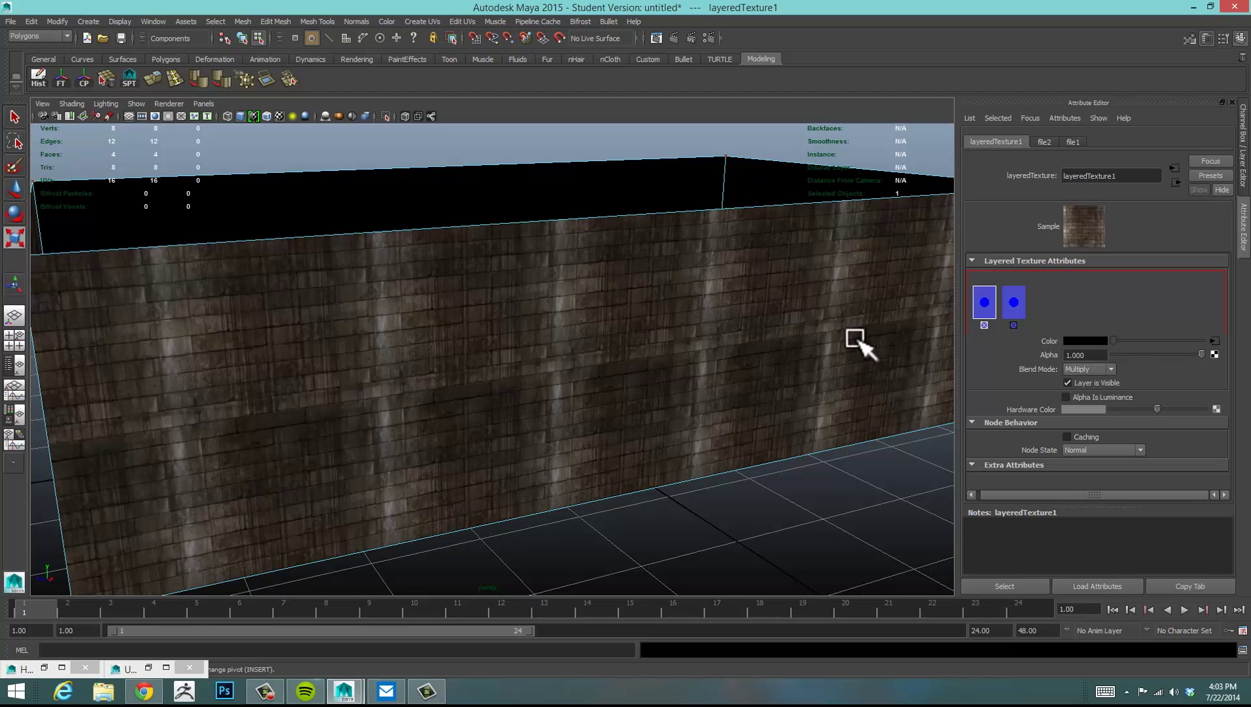
pyautogui.keyDown('alt'); pyautogui.moveTo(712, 324); pyautogui.dragTo(737, 316); pyautogui.keyUp('alt')
pyautogui.press('f')
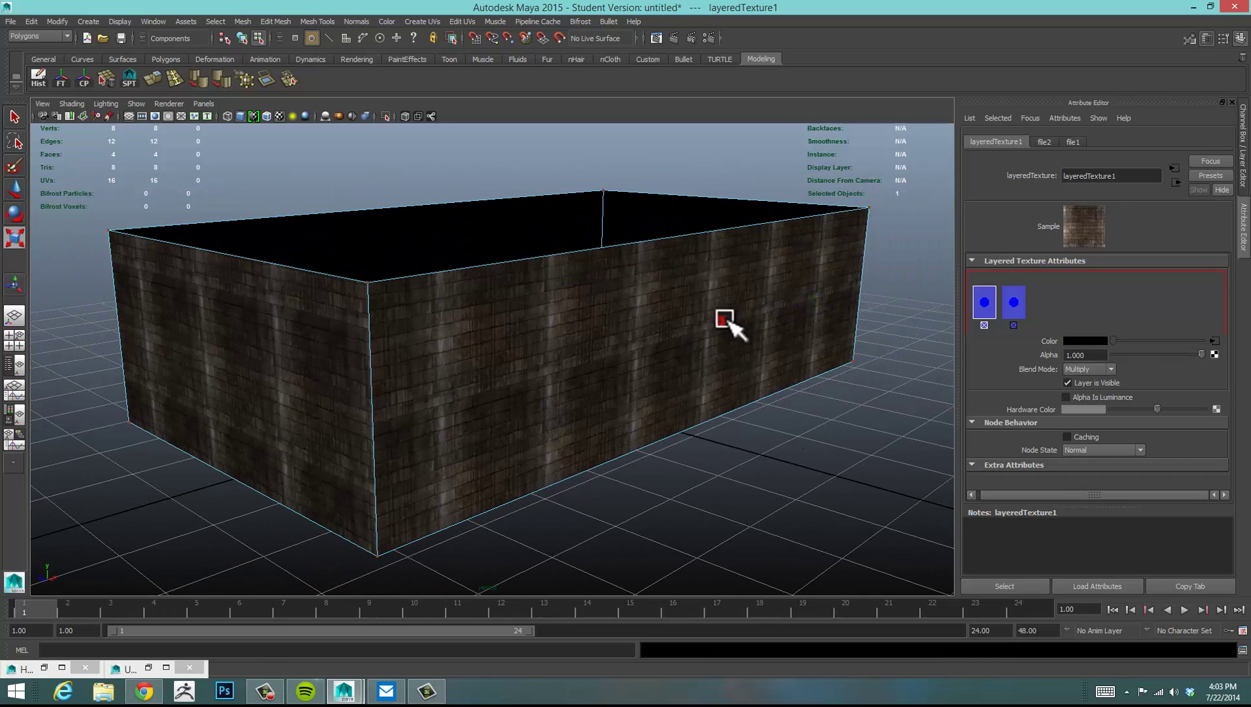
pyautogui.keyDown('alt'); pyautogui.moveTo(395, 386); pyautogui.dragTo(407, 383); pyautogui.keyUp('alt')
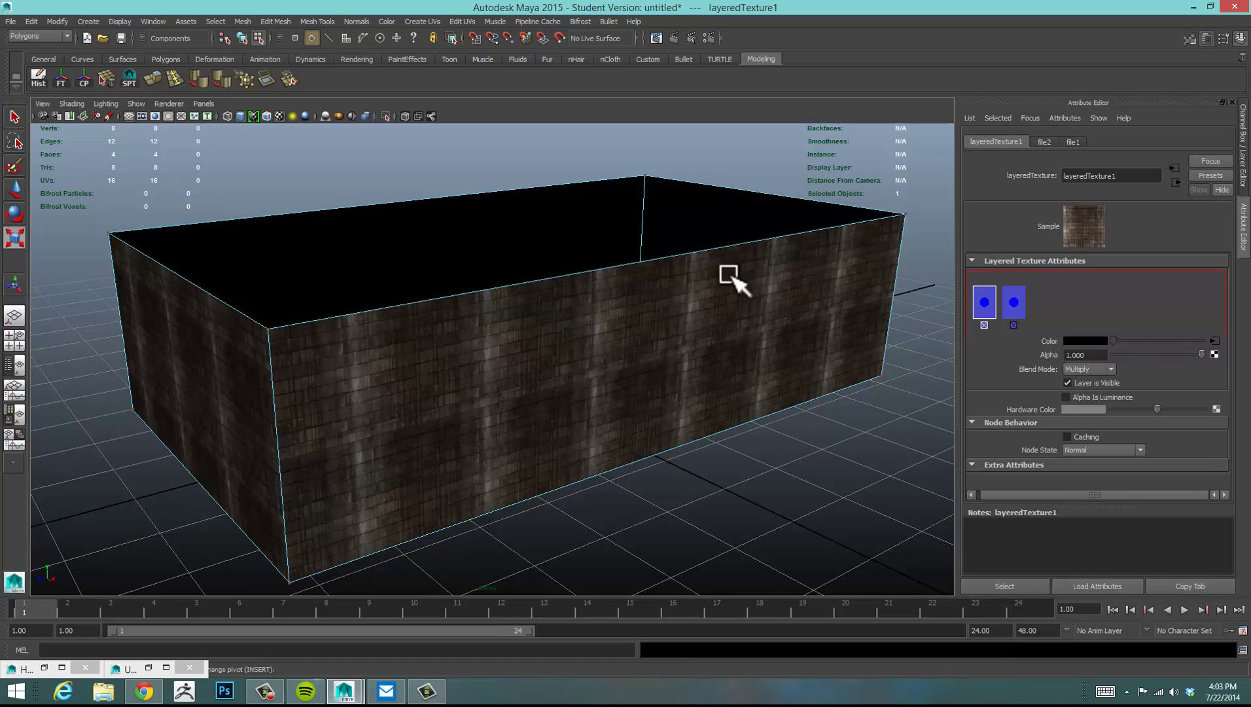
pyautogui.keyDown('alt'); pyautogui.moveTo(647, 344); pyautogui.dragTo(628, 344); pyautogui.keyUp('alt')
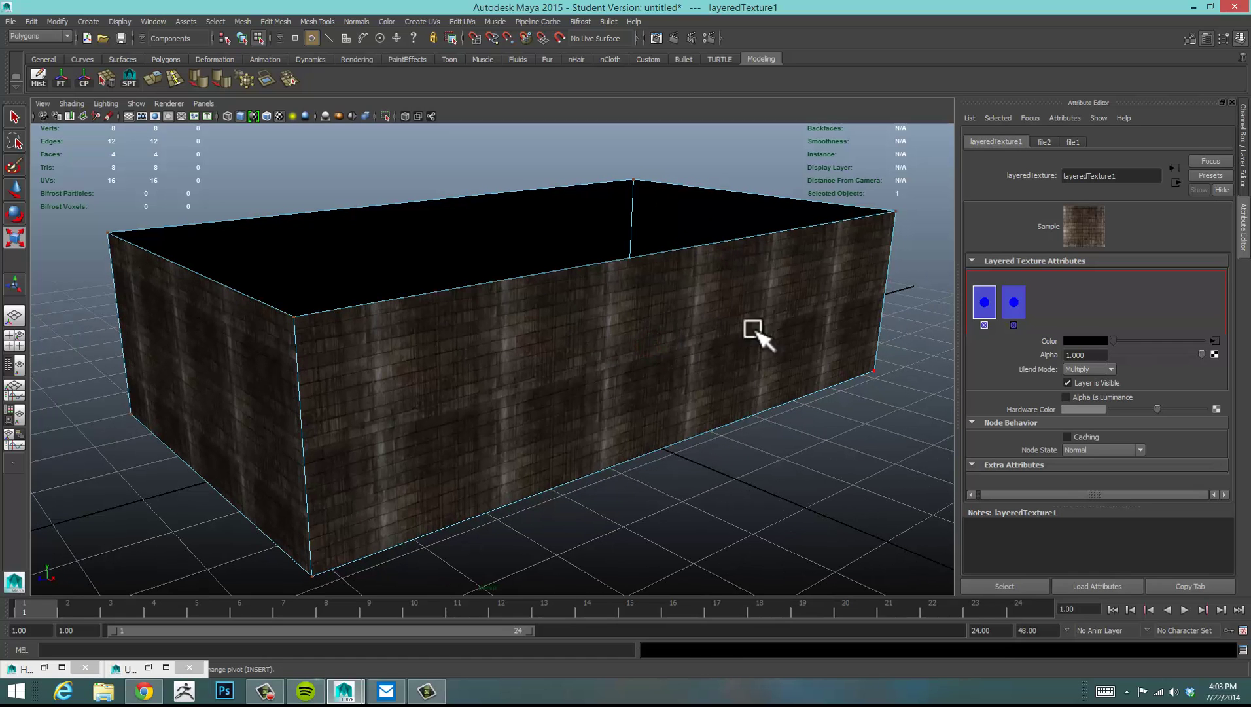
pyautogui.keyDown('alt'); pyautogui.moveTo(545, 371); pyautogui.dragTo(586, 370); pyautogui.keyUp('alt')
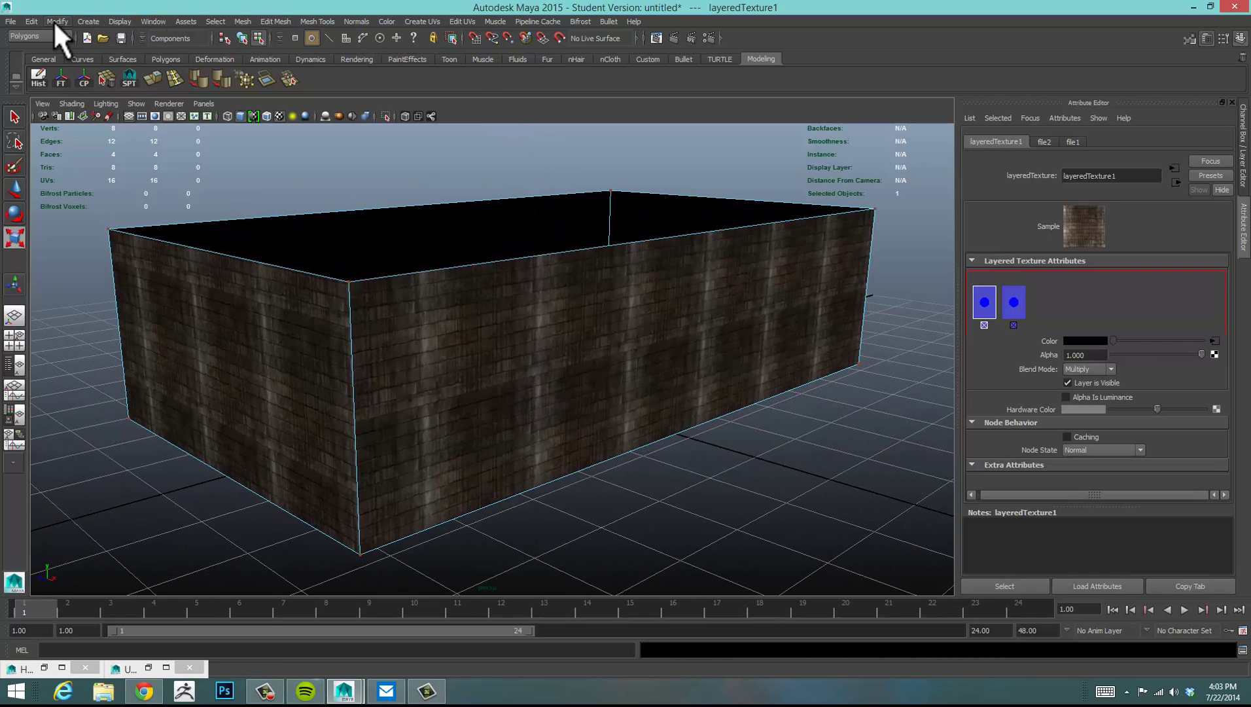
# Step: Open the Relationship Editor for UV-centric UV linking and select the box in object mode so its UV sets are listed
pyautogui.click(151, 20)
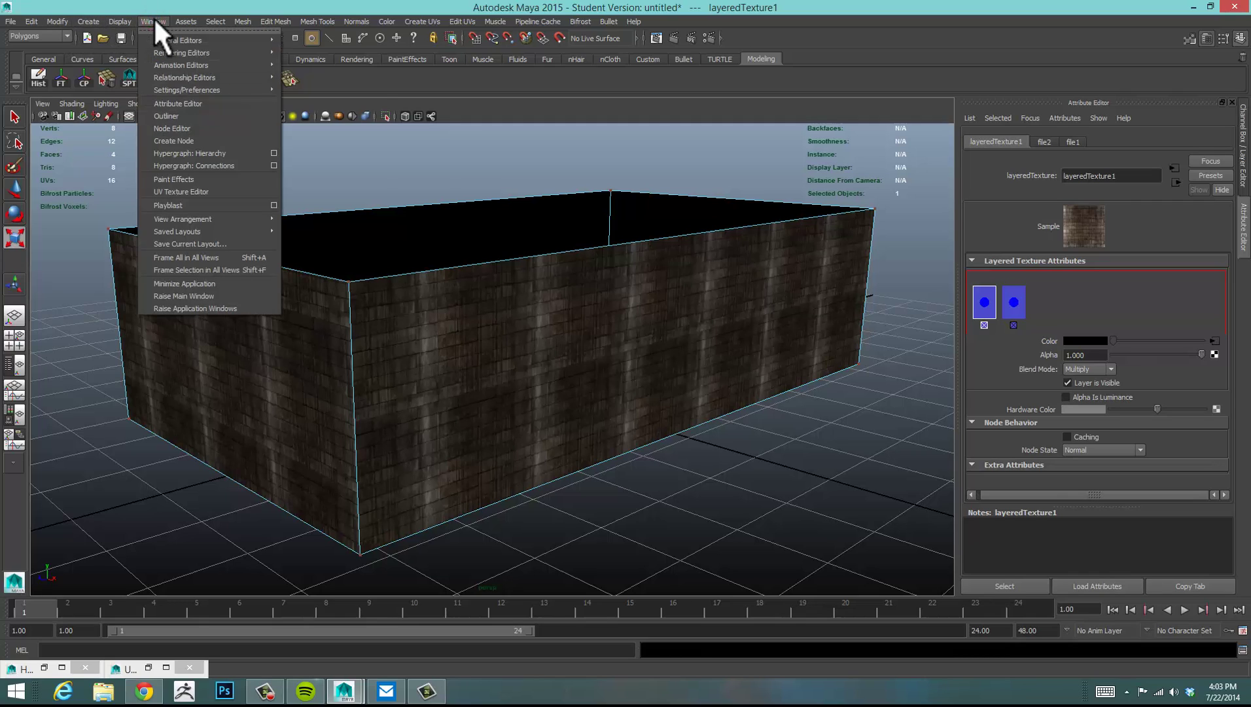
pyautogui.moveTo(196, 77)
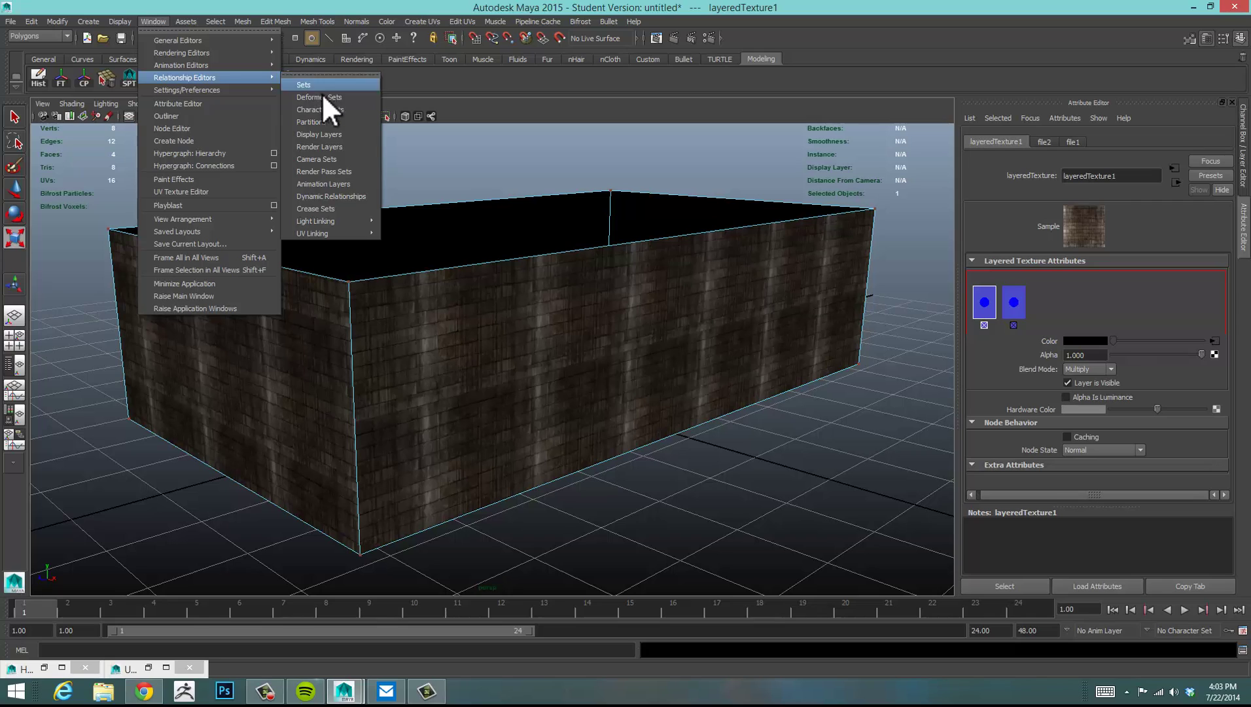
pyautogui.moveTo(326, 236)
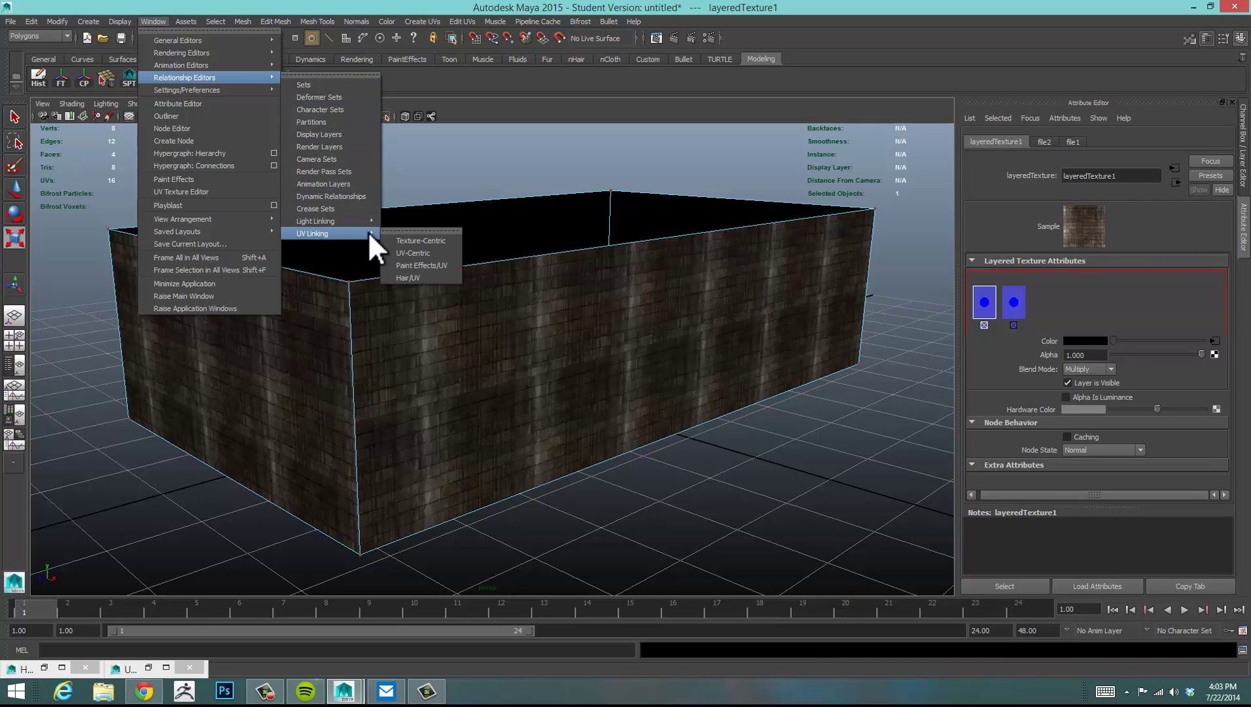
pyautogui.click(441, 254)
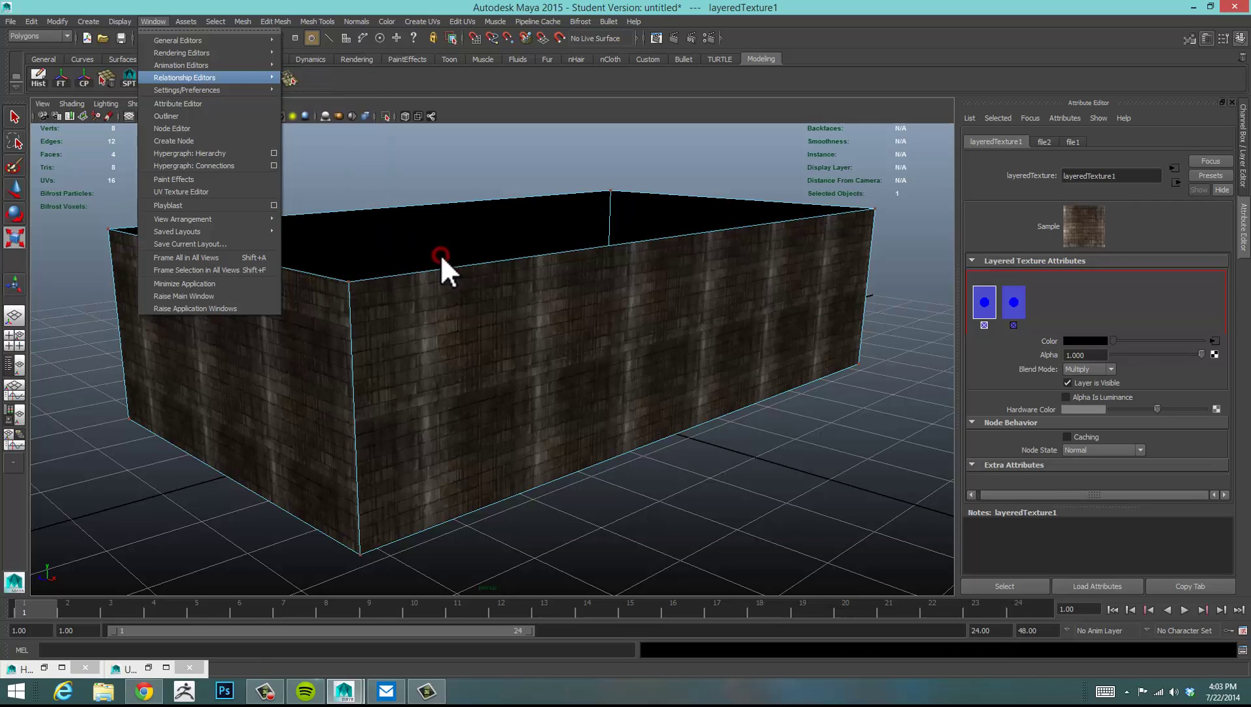
pyautogui.moveTo(487, 150); pyautogui.dragTo(987, 62)
pyautogui.moveTo(529, 307)
pyautogui.mouseDown(button='right')
pyautogui.moveTo(553, 315)
pyautogui.moveTo(528, 283)
pyautogui.mouseUp(button='right')
pyautogui.click(592, 280)
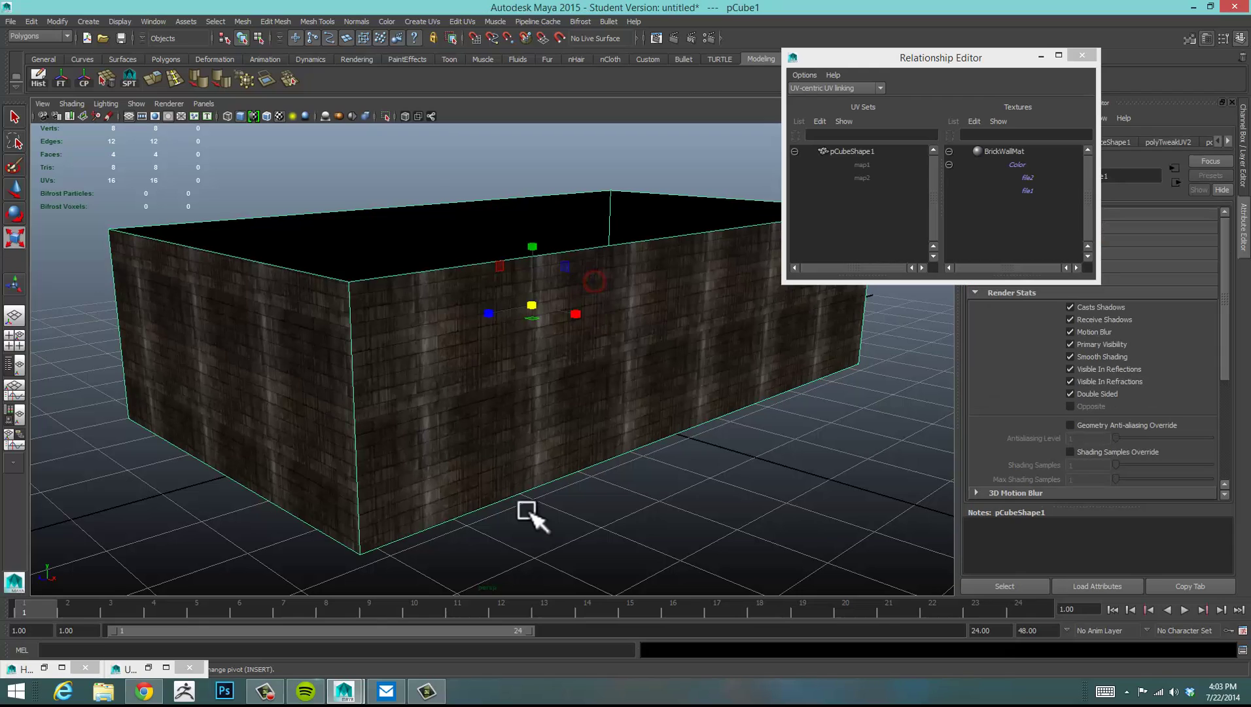
# Step: Select UV set map1 of pCubeShape1 to check which BrickWallMat textures are linked to it
pyautogui.moveTo(987, 60); pyautogui.dragTo(866, 62)
pyautogui.moveTo(758, 152); pyautogui.dragTo(930, 190, button='middle')
pyautogui.moveTo(809, 57); pyautogui.dragTo(871, 46)
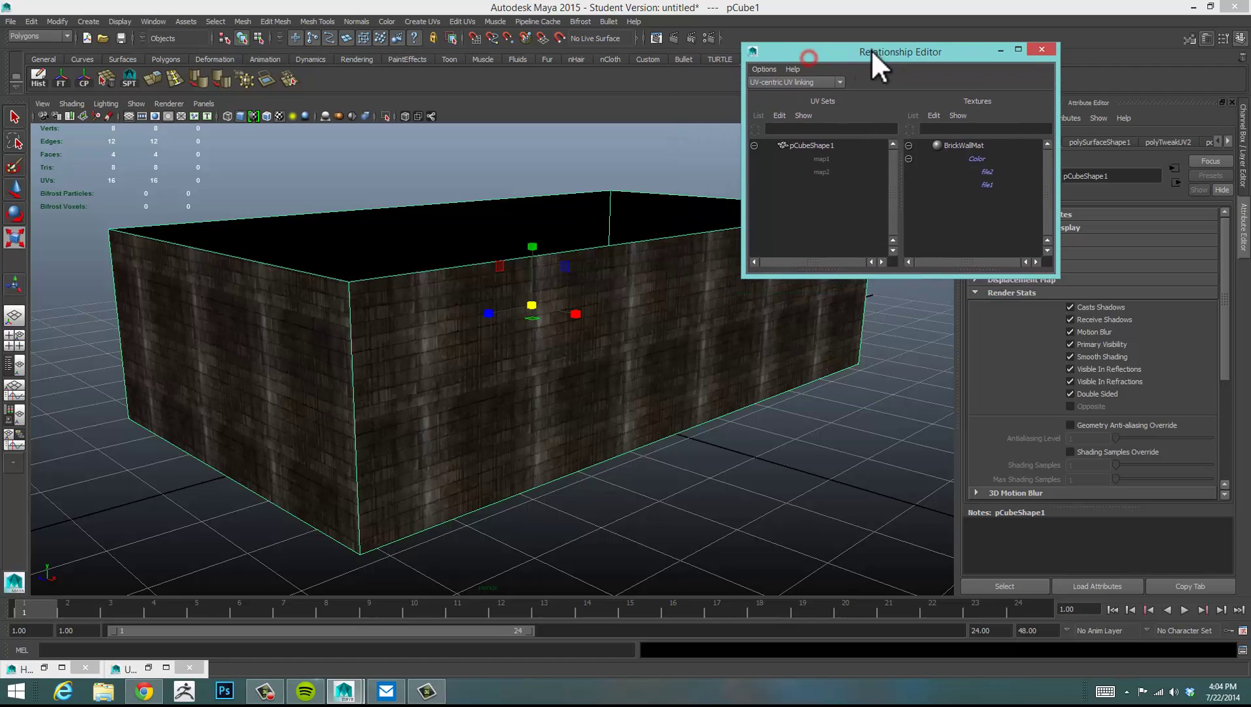
pyautogui.keyDown('alt'); pyautogui.moveTo(677, 275); pyautogui.dragTo(694, 292); pyautogui.keyUp('alt')
pyautogui.keyDown('alt'); pyautogui.moveTo(691, 270); pyautogui.dragTo(621, 263, button='middle'); pyautogui.keyUp('alt')
pyautogui.keyDown('alt'); pyautogui.moveTo(627, 271); pyautogui.dragTo(662, 267); pyautogui.keyUp('alt')
pyautogui.moveTo(763, 225); pyautogui.dragTo(824, 150, button='middle')
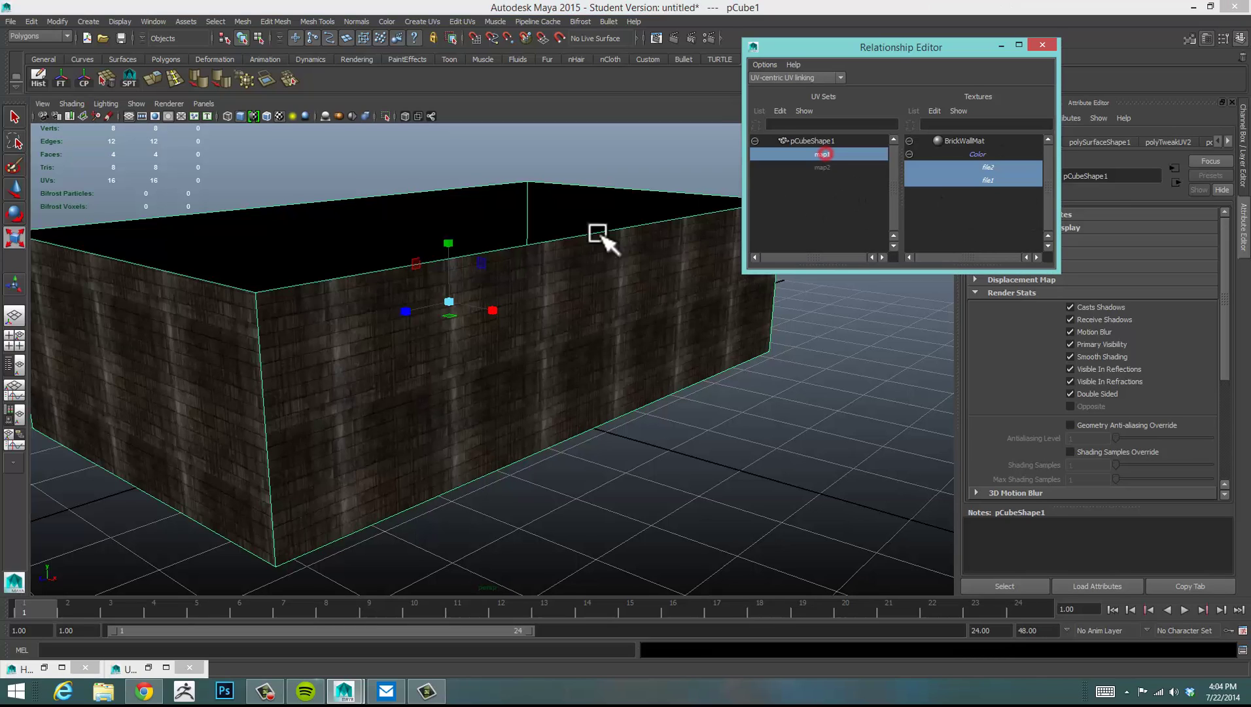
pyautogui.moveTo(1025, 170); pyautogui.dragTo(991, 183, button='middle')
pyautogui.moveTo(914, 54); pyautogui.dragTo(945, 42)
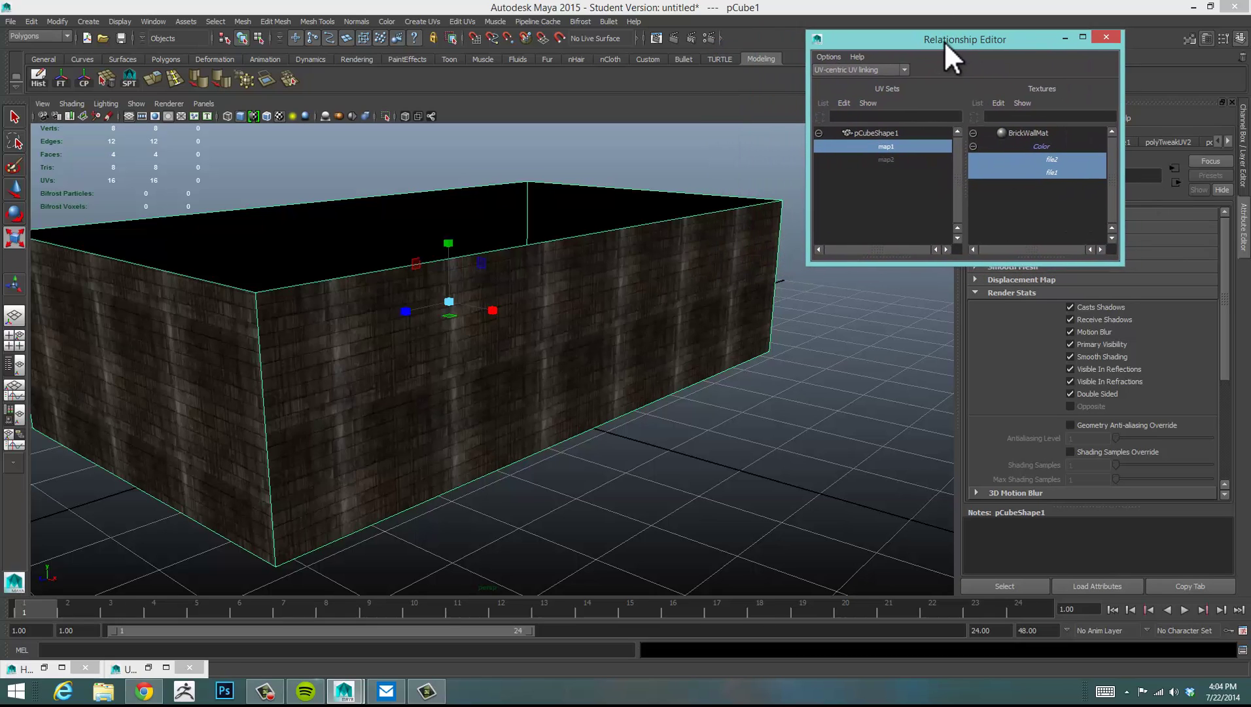
# Step: Link the file2 concrete texture to UV set map2, check the links of both UV sets, and close the Relationship Editor
pyautogui.click(881, 157)
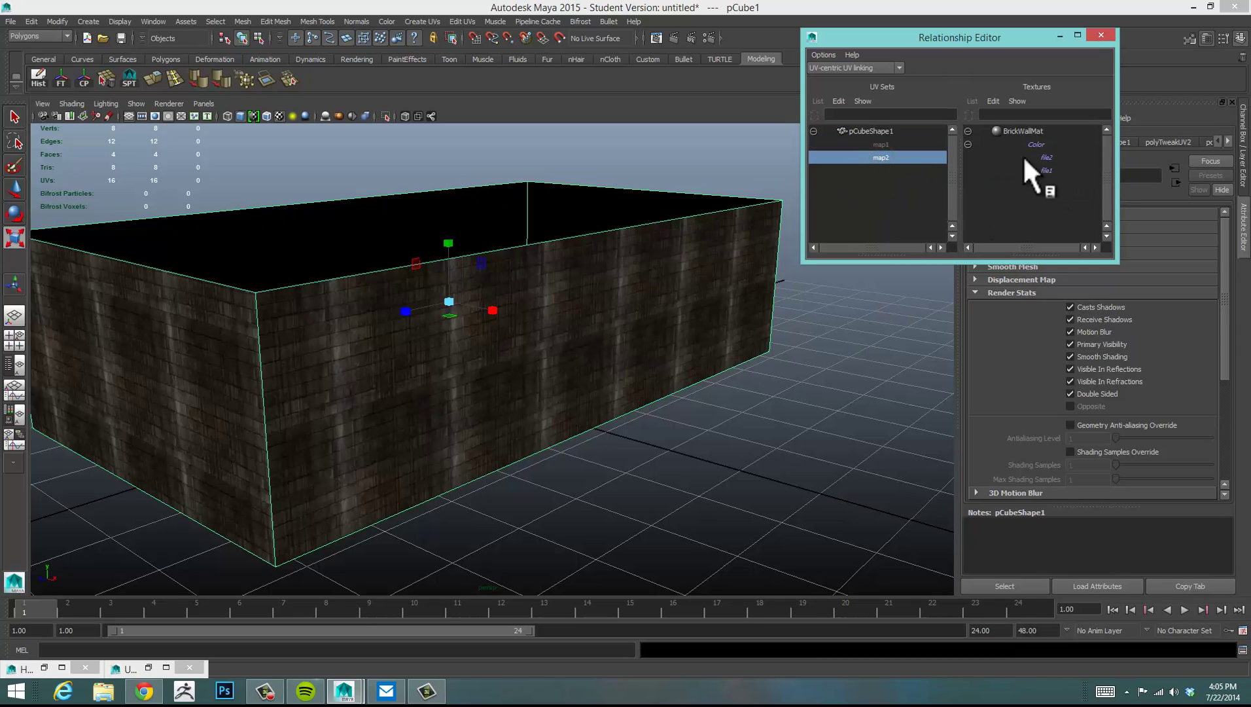
pyautogui.click(1049, 157)
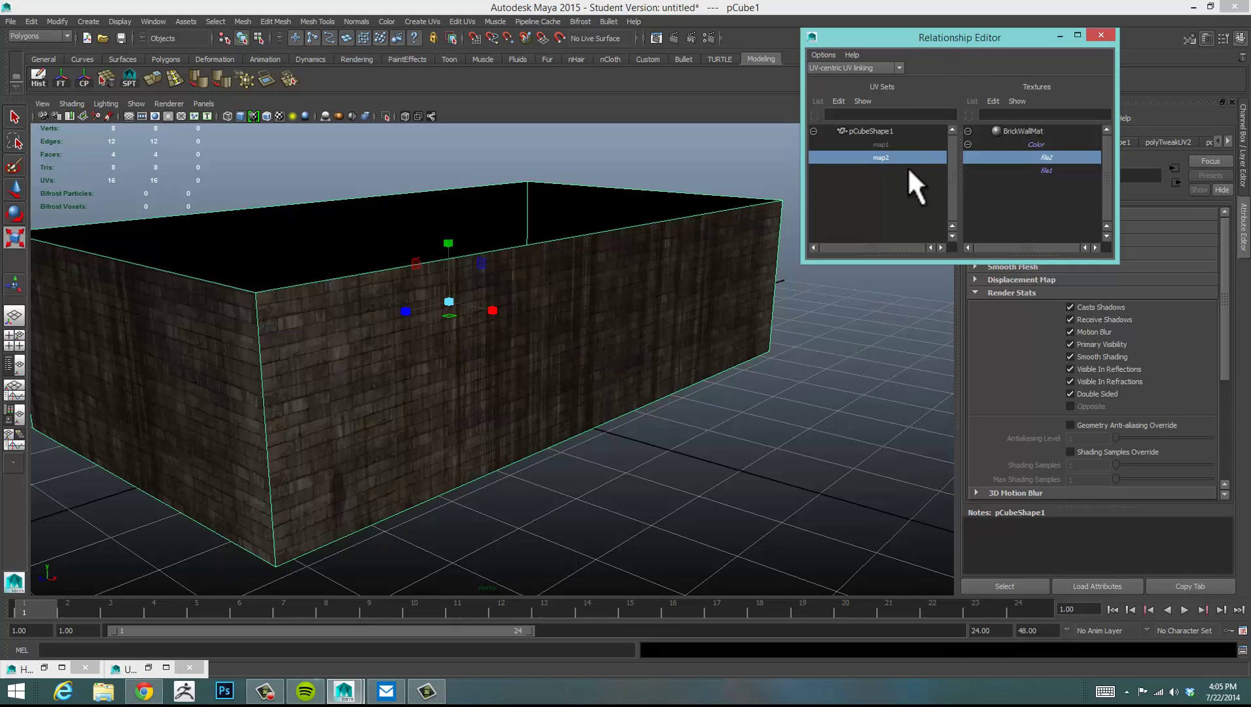
pyautogui.click(881, 144)
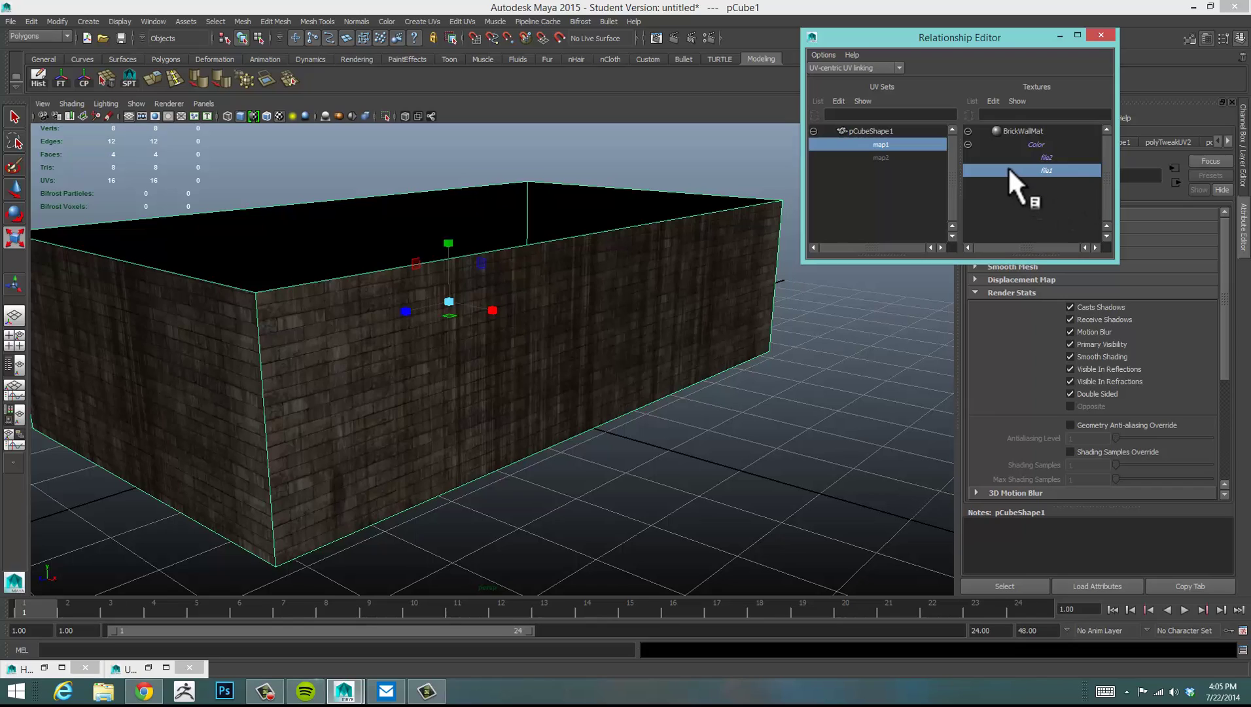
pyautogui.click(884, 157)
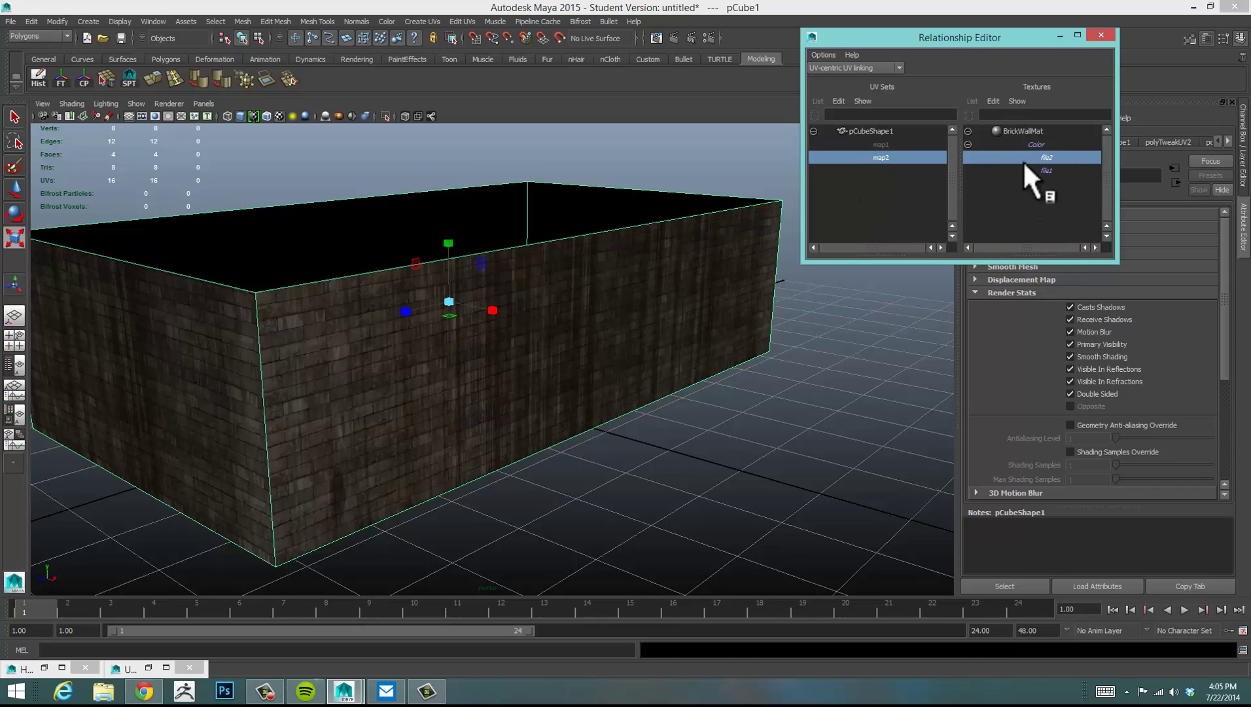
pyautogui.moveTo(1025, 164); pyautogui.dragTo(934, 313, button='middle')
pyautogui.moveTo(1034, 42); pyautogui.dragTo(828, 75)
pyautogui.click(893, 67)
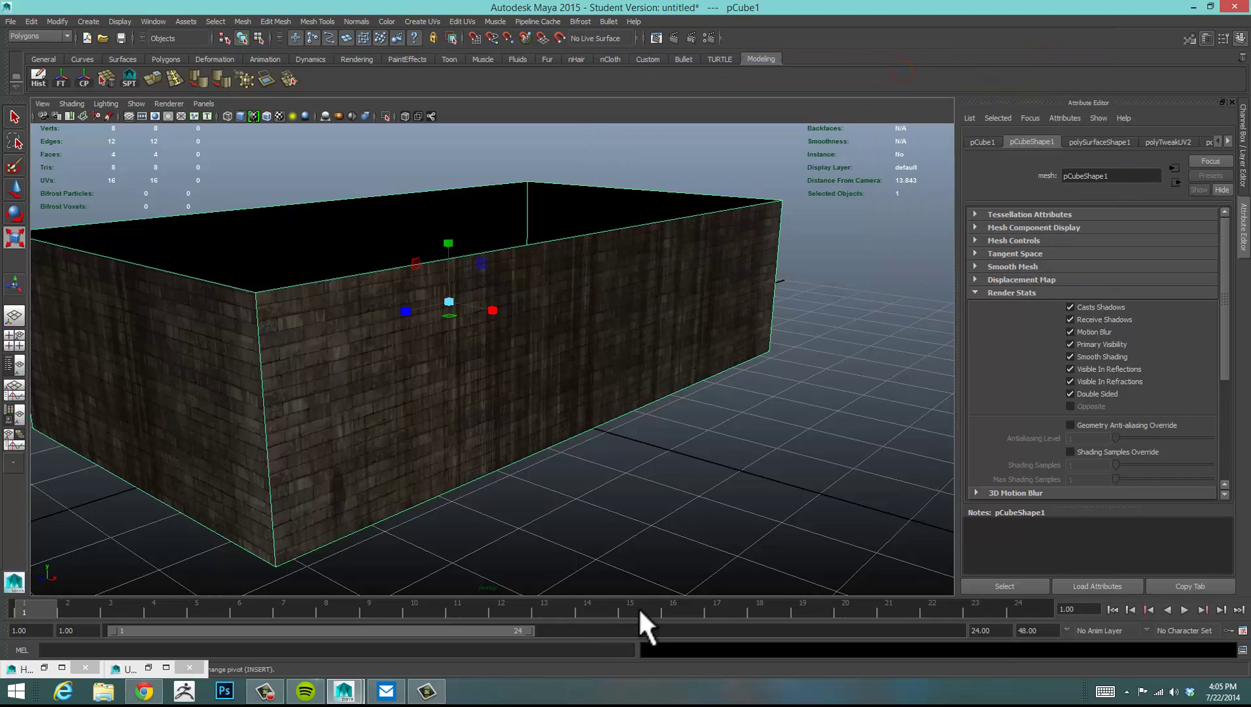
pyautogui.keyDown('alt'); pyautogui.moveTo(812, 457); pyautogui.dragTo(812, 375); pyautogui.keyUp('alt')
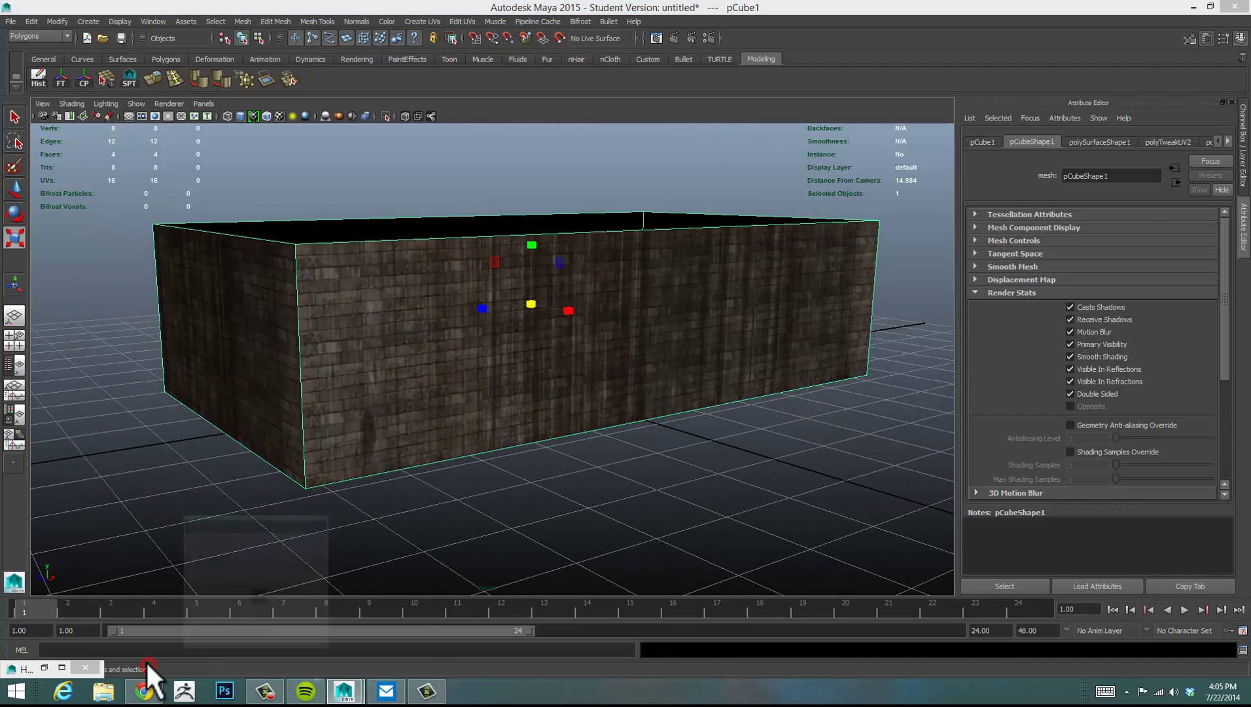
# Step: Restore the UV Texture Editor and frame the box's current UV shells
pyautogui.click(148, 667)
pyautogui.moveTo(910, 30); pyautogui.dragTo(902, 22)
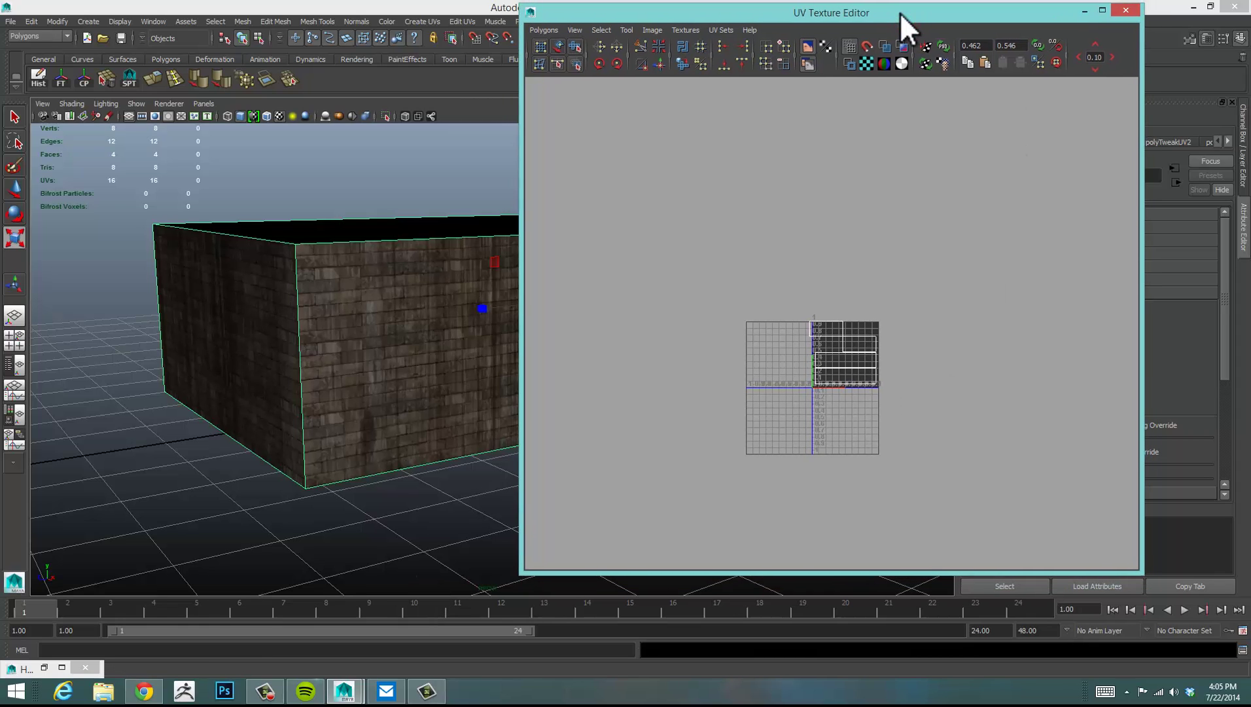
pyautogui.scroll(8, 820, 417)
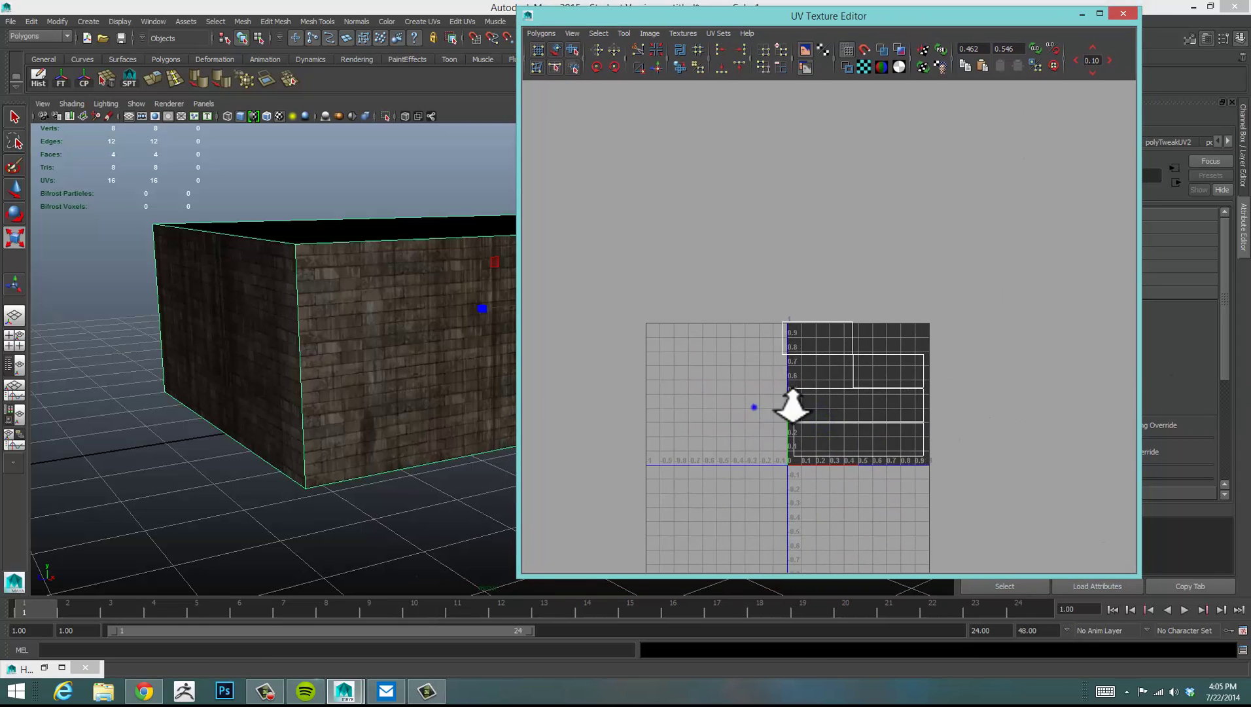
pyautogui.keyDown('alt'); pyautogui.moveTo(927, 355); pyautogui.dragTo(924, 294, button='middle'); pyautogui.keyUp('alt')
pyautogui.scroll(4, 928, 299)
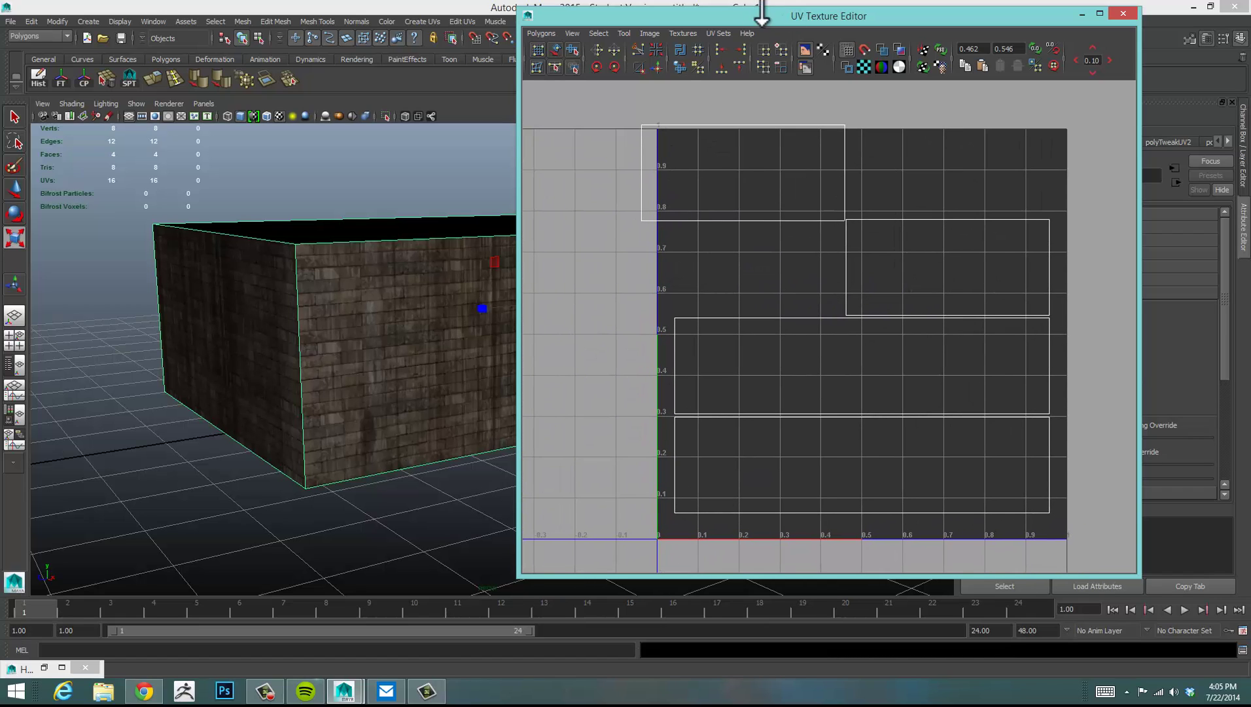
# Step: Switch to UV set map1 and examine the size of its shells against the brick texture tile
pyautogui.click(720, 49)
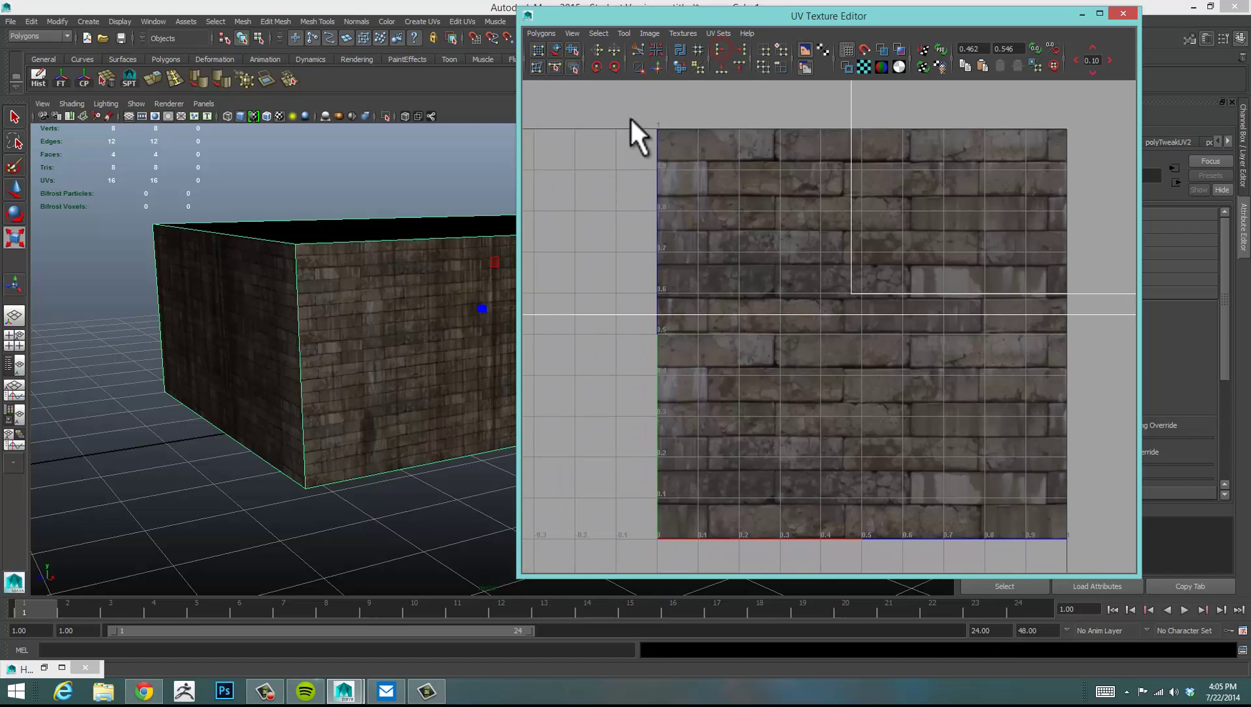
pyautogui.keyDown('alt'); pyautogui.moveTo(996, 243); pyautogui.dragTo(704, 230, button='right'); pyautogui.keyUp('alt')
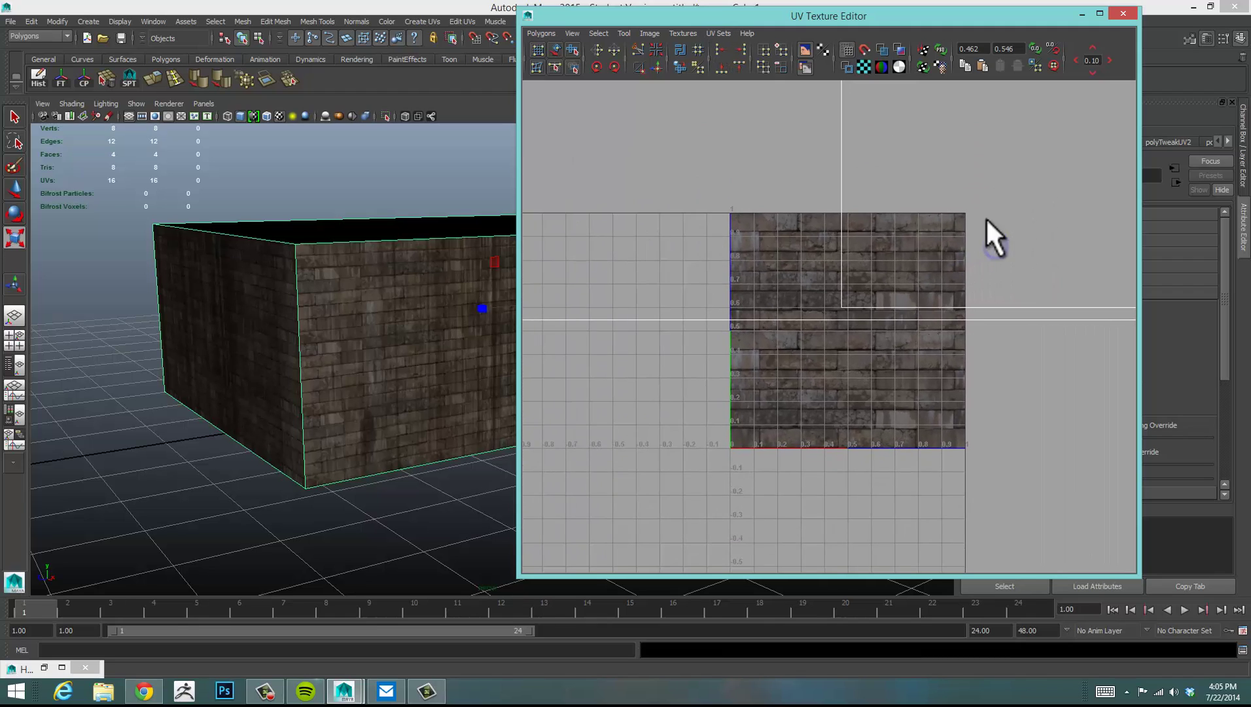
pyautogui.keyDown('alt'); pyautogui.moveTo(992, 221); pyautogui.dragTo(695, 227, button='right'); pyautogui.keyUp('alt')
pyautogui.keyDown('alt'); pyautogui.moveTo(911, 223); pyautogui.dragTo(601, 251, button='right'); pyautogui.keyUp('alt')
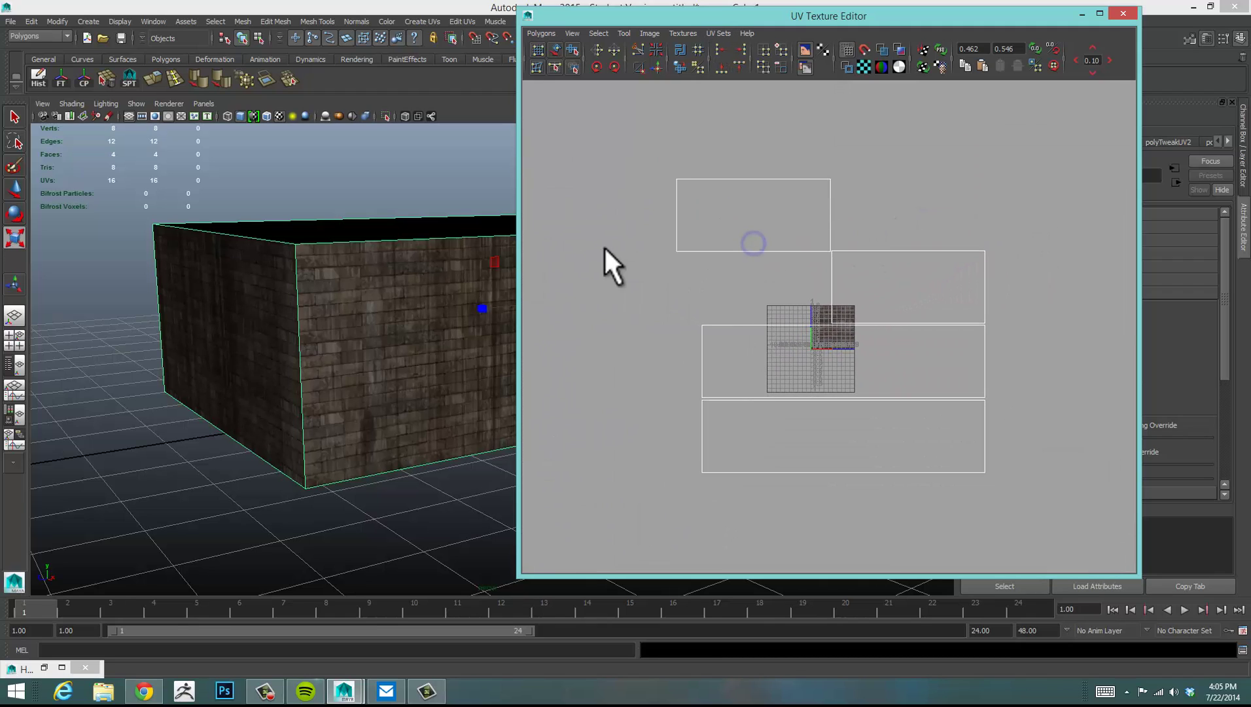
pyautogui.keyDown('alt'); pyautogui.moveTo(1067, 419); pyautogui.dragTo(785, 374, button='right'); pyautogui.keyUp('alt')
pyautogui.moveTo(768, 252)
pyautogui.keyDown('alt'); pyautogui.mouseDown(button='right')
pyautogui.moveTo(1036, 262)
pyautogui.moveTo(906, 281)
pyautogui.mouseUp(button='right'); pyautogui.keyUp('alt')
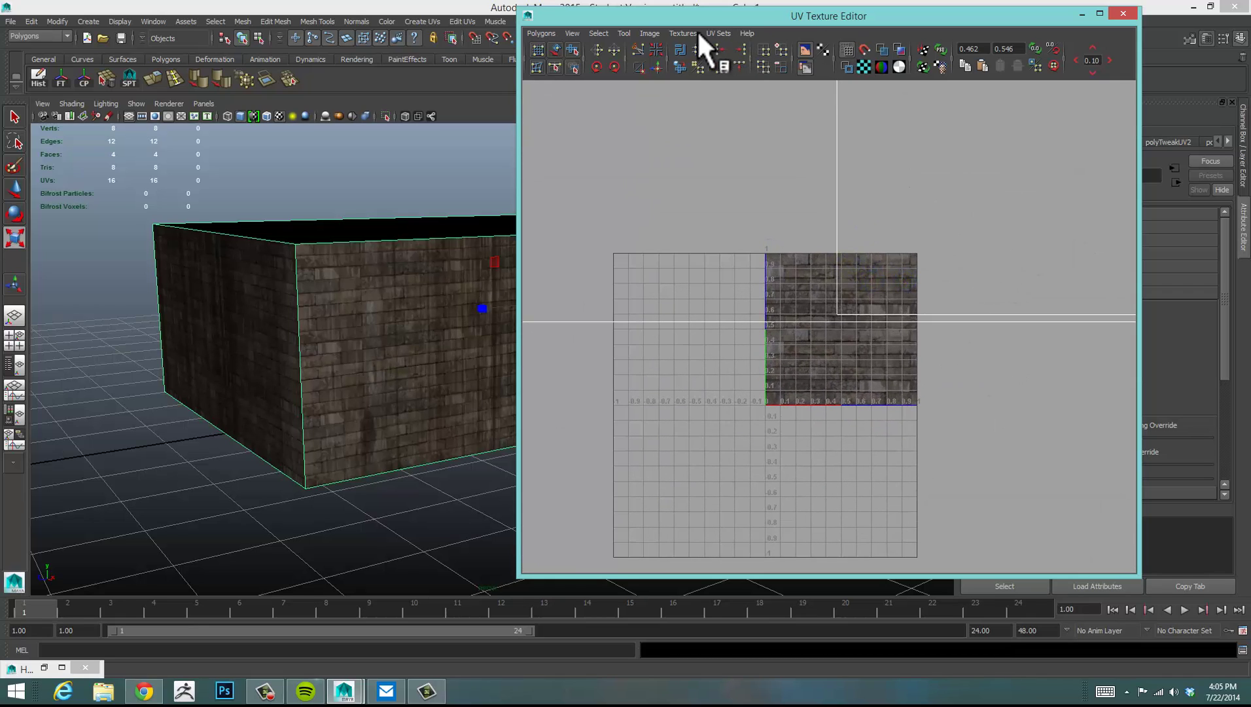
# Step: Switch back to UV set map2 and show the file2 concrete texture behind its shells, comparing it with the box's walls
pyautogui.click(723, 55)
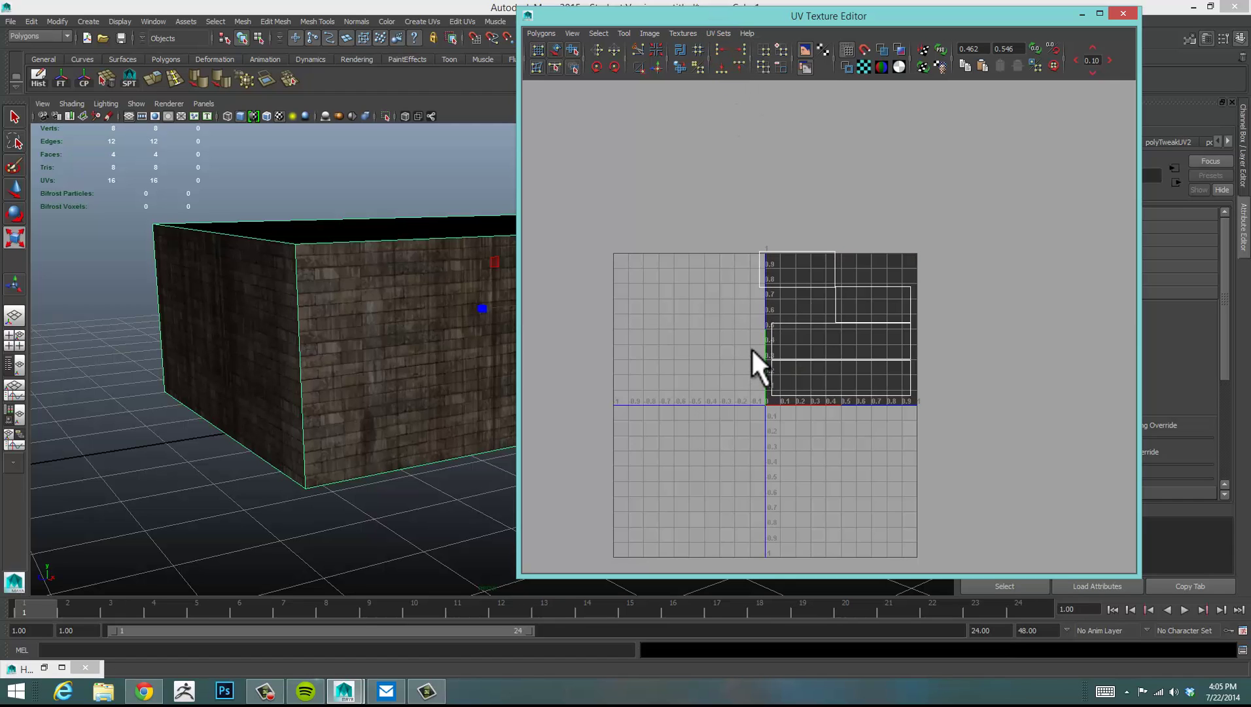
pyautogui.moveTo(770, 315)
pyautogui.keyDown('alt'); pyautogui.mouseDown(button='right')
pyautogui.moveTo(909, 319)
pyautogui.moveTo(901, 277)
pyautogui.moveTo(977, 288)
pyautogui.mouseUp(button='right'); pyautogui.keyUp('alt')
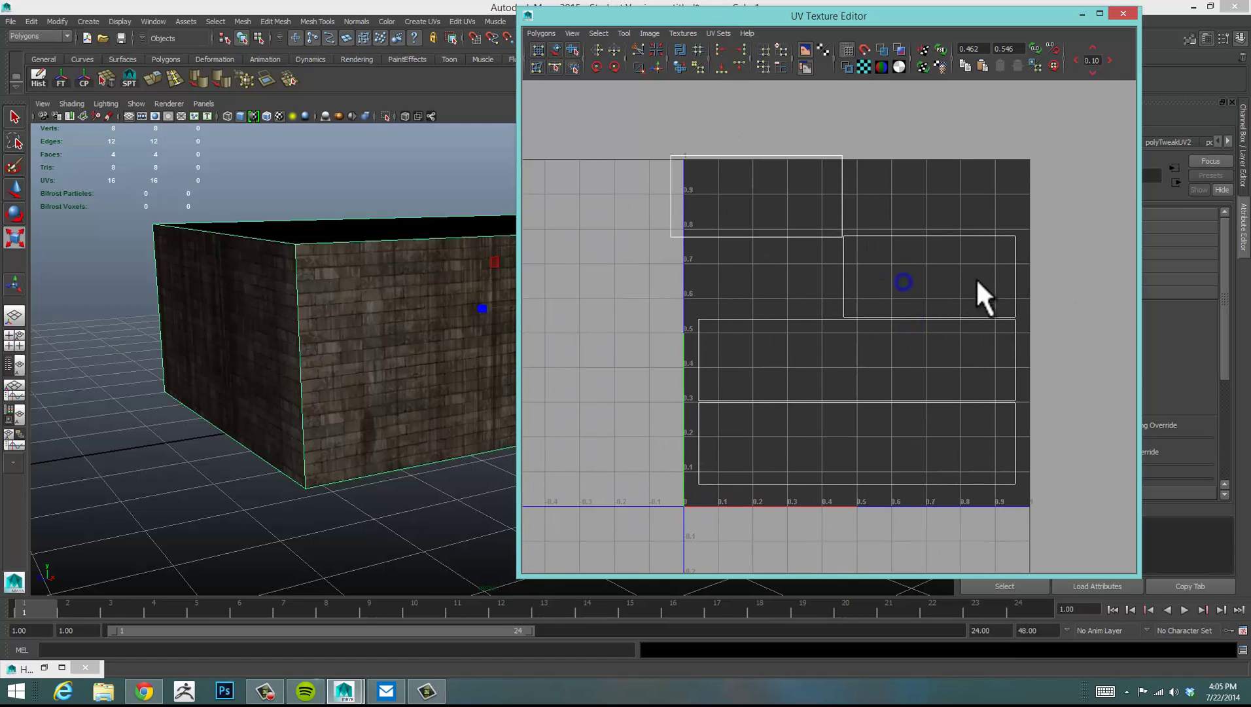
pyautogui.click(673, 31)
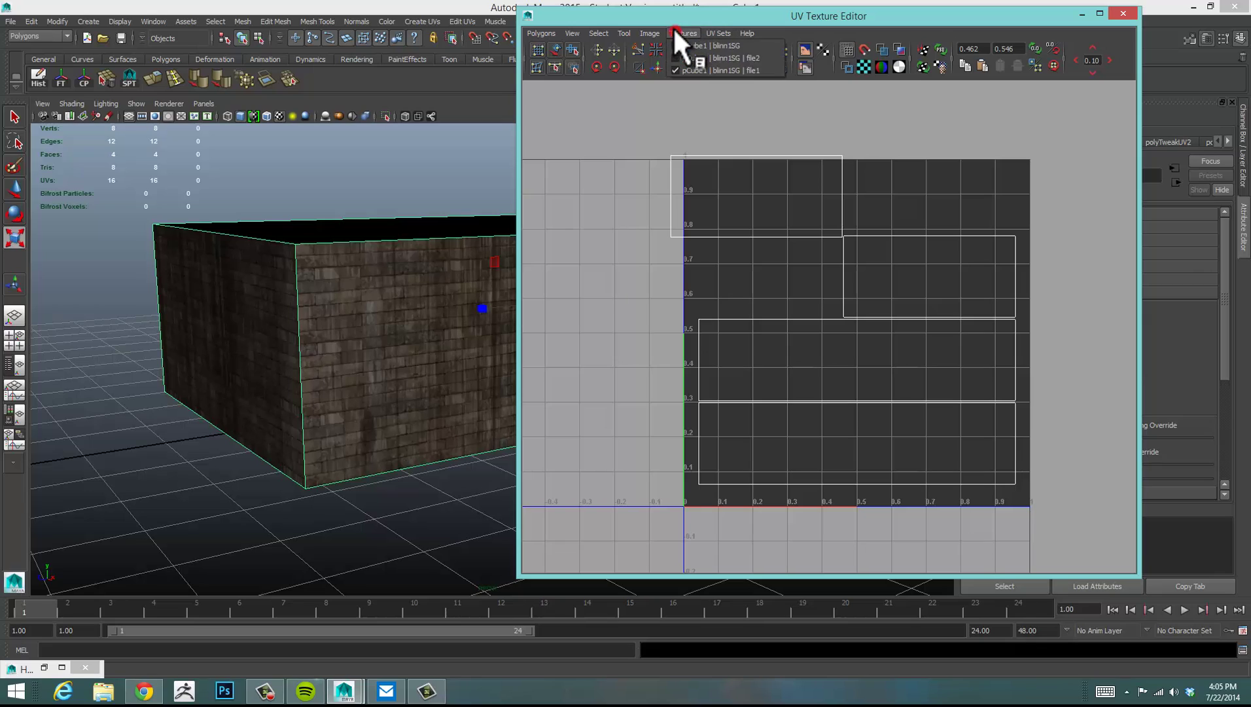
pyautogui.click(719, 57)
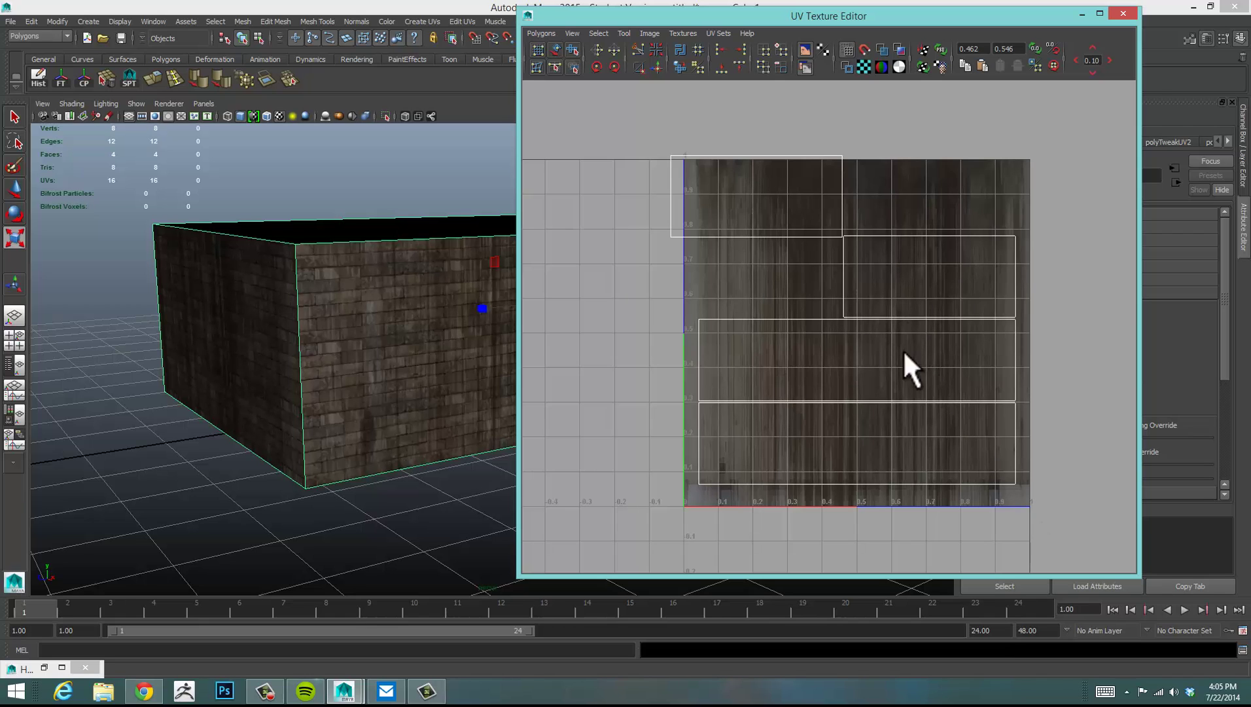
pyautogui.keyDown('alt'); pyautogui.moveTo(903, 349); pyautogui.dragTo(990, 318, button='middle'); pyautogui.keyUp('alt')
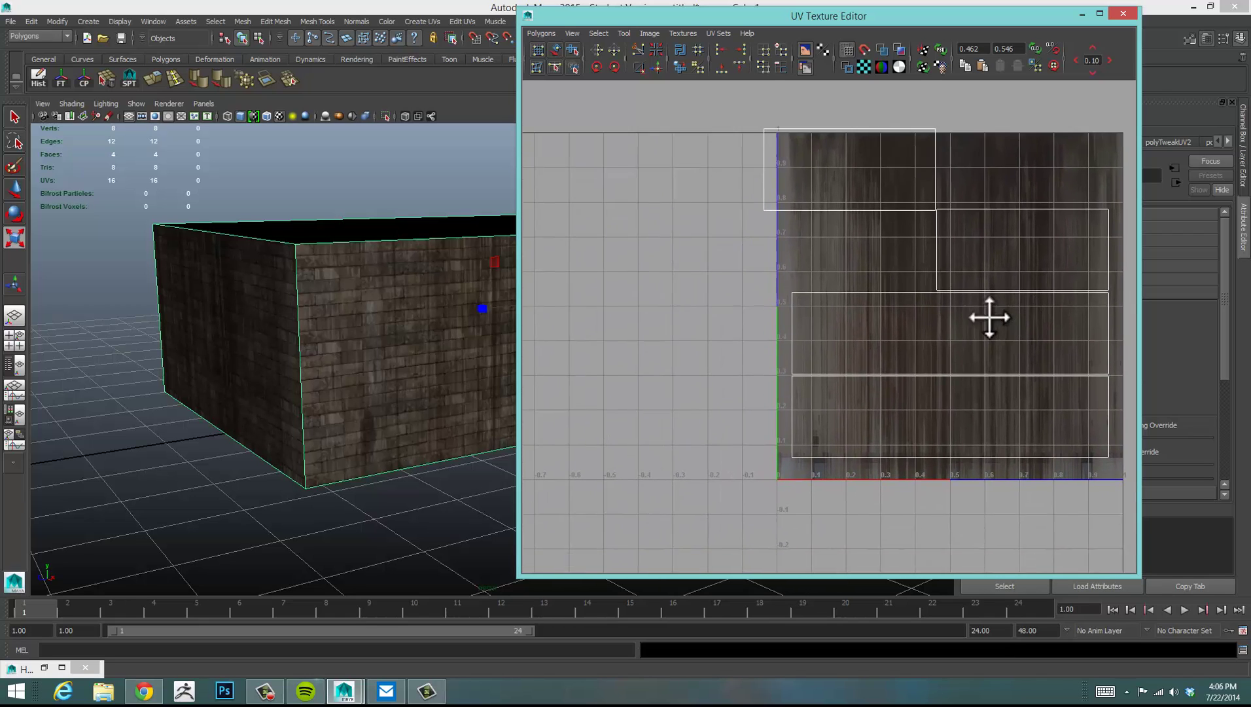
pyautogui.scroll(-6, 868, 292)
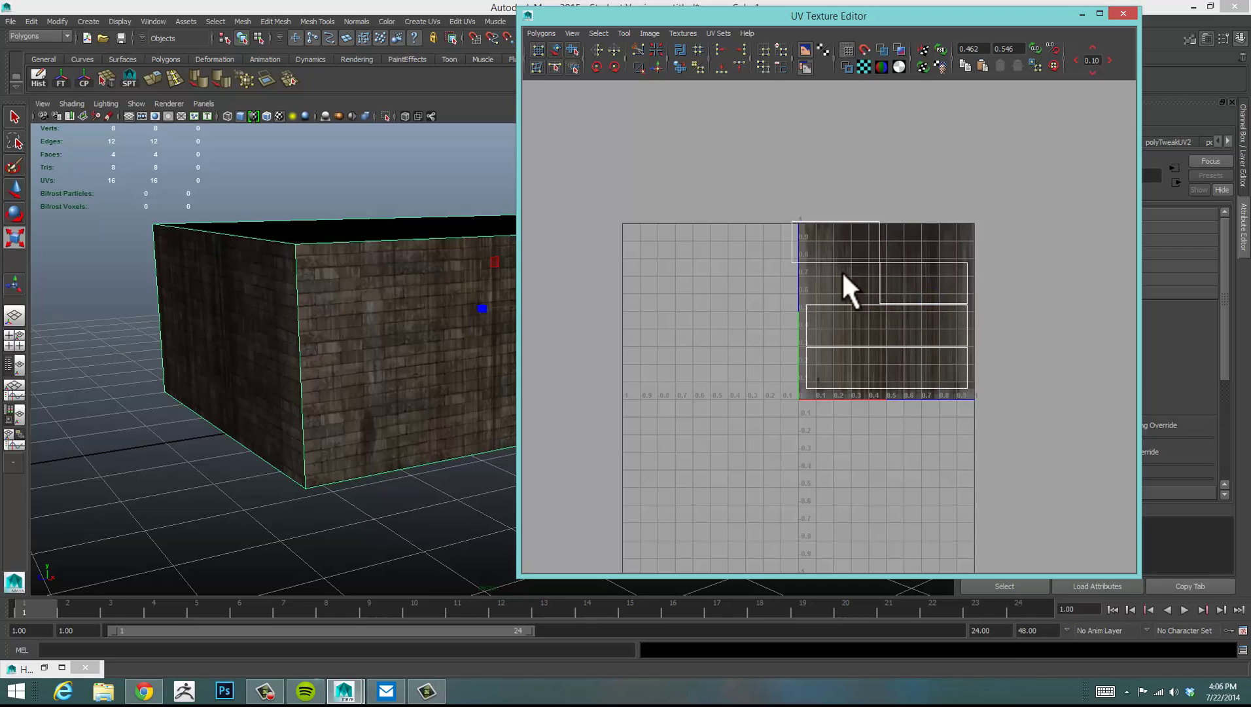
pyautogui.scroll(5, 434, 251)
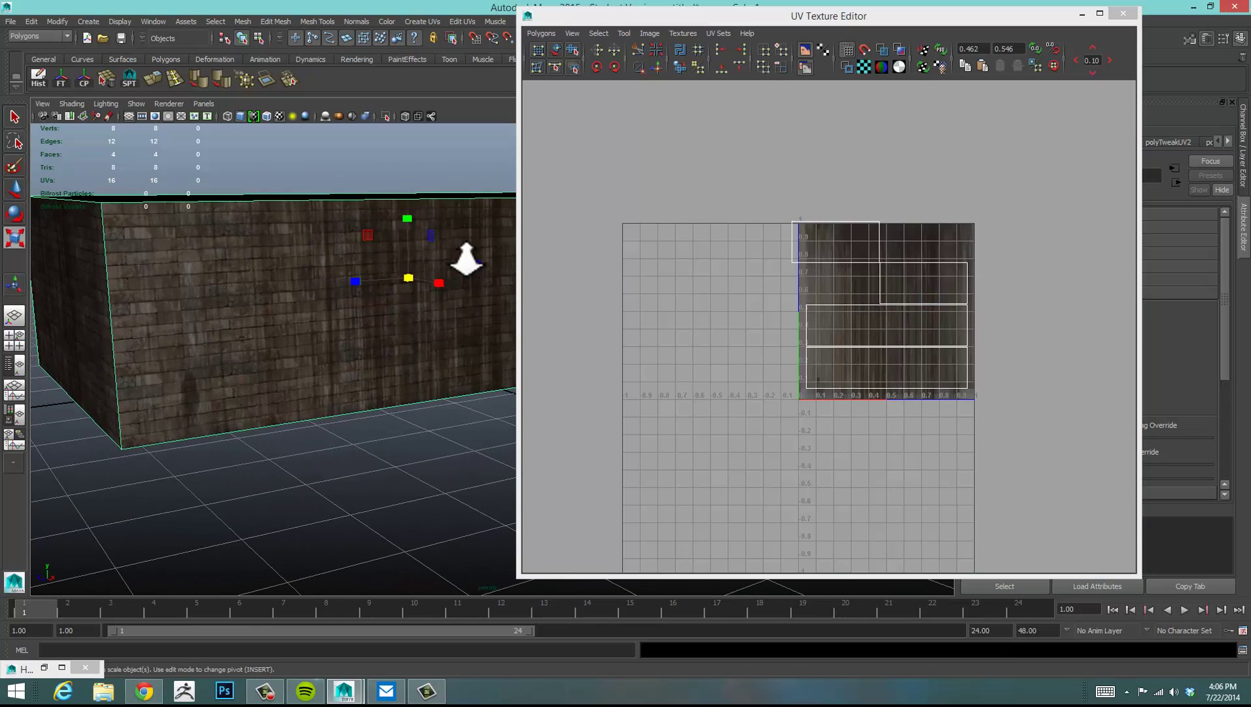
pyautogui.scroll(-2, 467, 258)
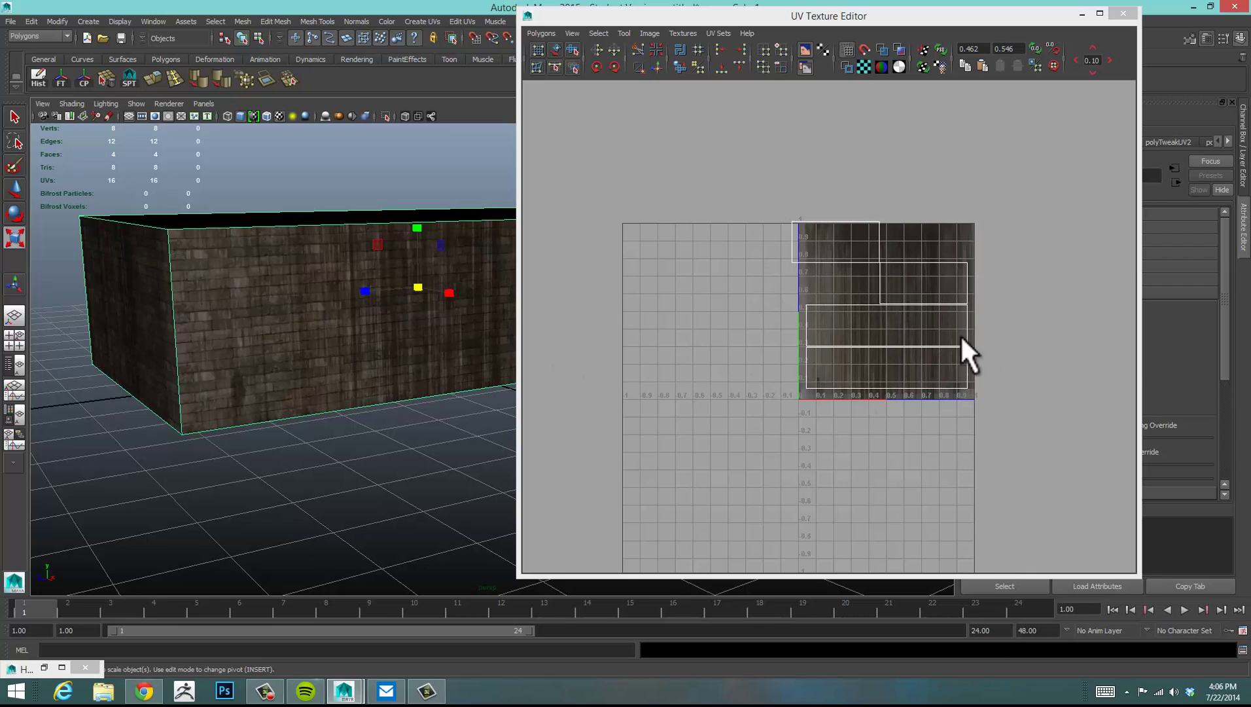
# Step: Move the three upper UV shells out of the concrete texture tile, leaving only the lowest shell in place
pyautogui.moveTo(843, 291); pyautogui.dragTo(897, 305, button='right')
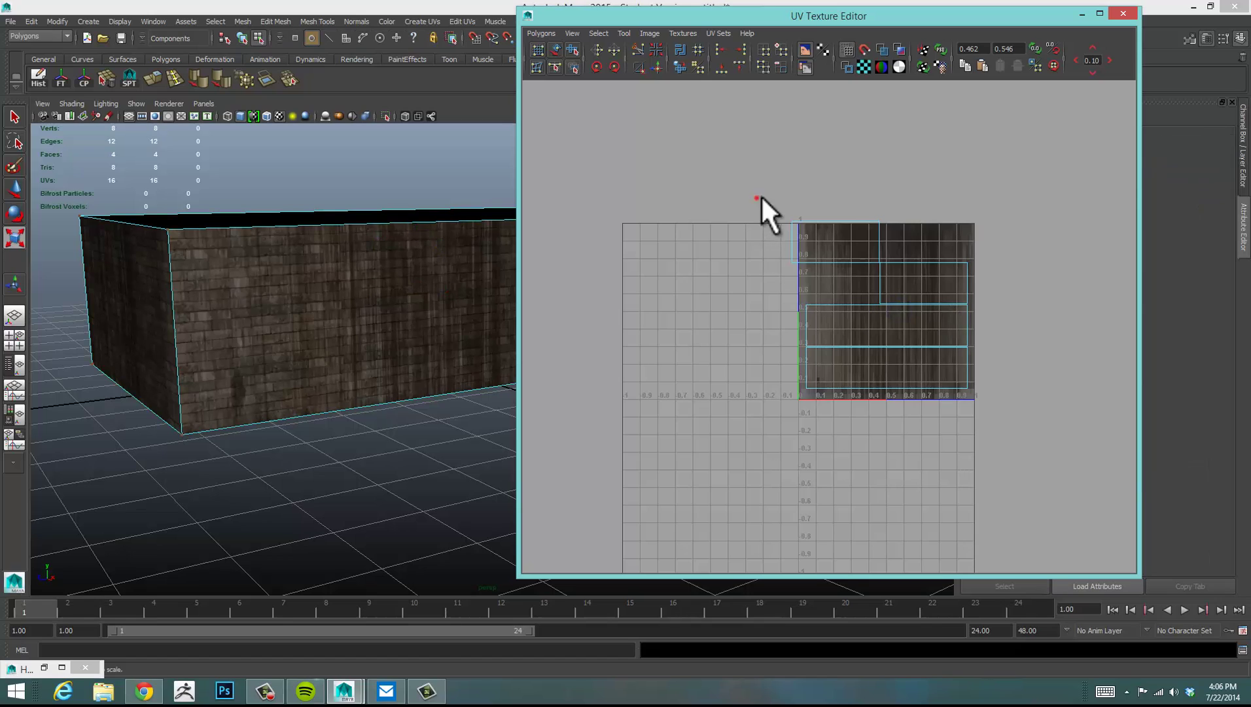
pyautogui.moveTo(757, 197); pyautogui.dragTo(1049, 320)
pyautogui.moveTo(907, 281); pyautogui.dragTo(919, 274, button='right')
pyautogui.press('w')
pyautogui.moveTo(885, 279); pyautogui.dragTo(644, 305)
# Step: Select the remaining long wall's UV shell and stretch it vertically so it covers much more of the concrete texture
pyautogui.moveTo(1011, 402); pyautogui.dragTo(1011, 404)
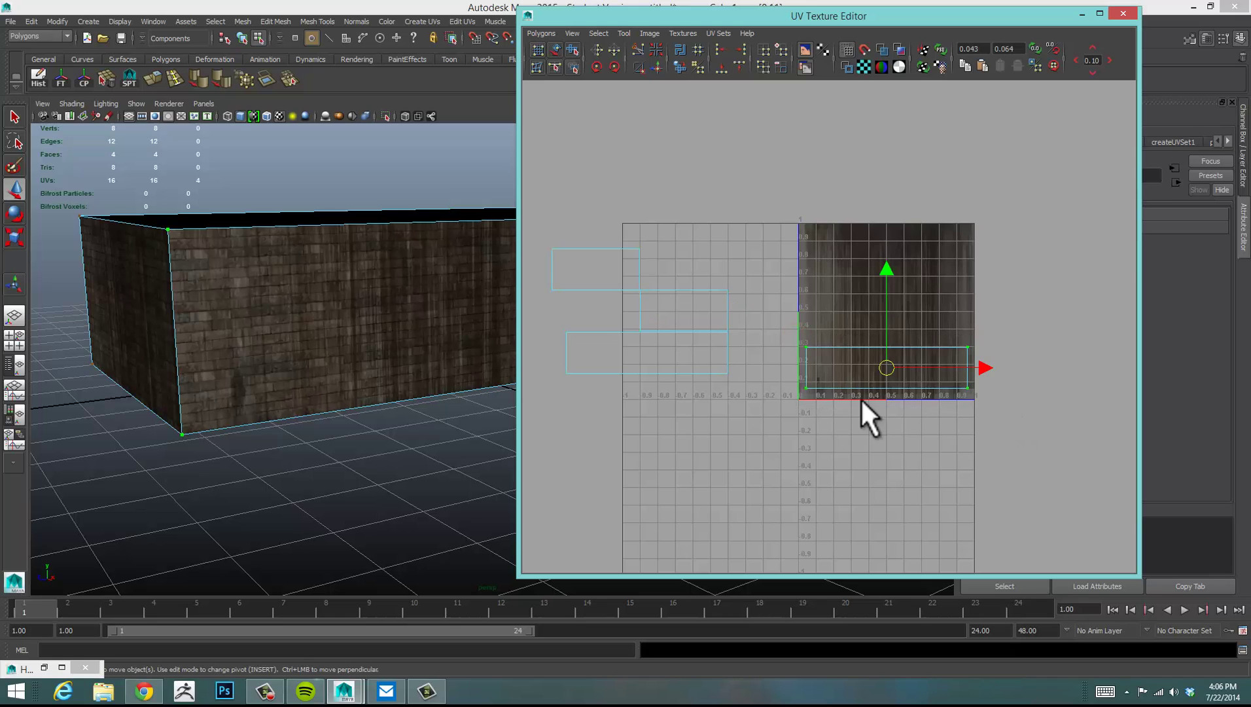
pyautogui.keyDown('alt'); pyautogui.moveTo(866, 413); pyautogui.dragTo(849, 377, button='middle'); pyautogui.keyUp('alt')
pyautogui.keyDown('alt'); pyautogui.moveTo(849, 377); pyautogui.dragTo(992, 390, button='right'); pyautogui.keyUp('alt')
pyautogui.keyDown('alt'); pyautogui.moveTo(991, 391); pyautogui.dragTo(888, 457, button='middle'); pyautogui.keyUp('alt')
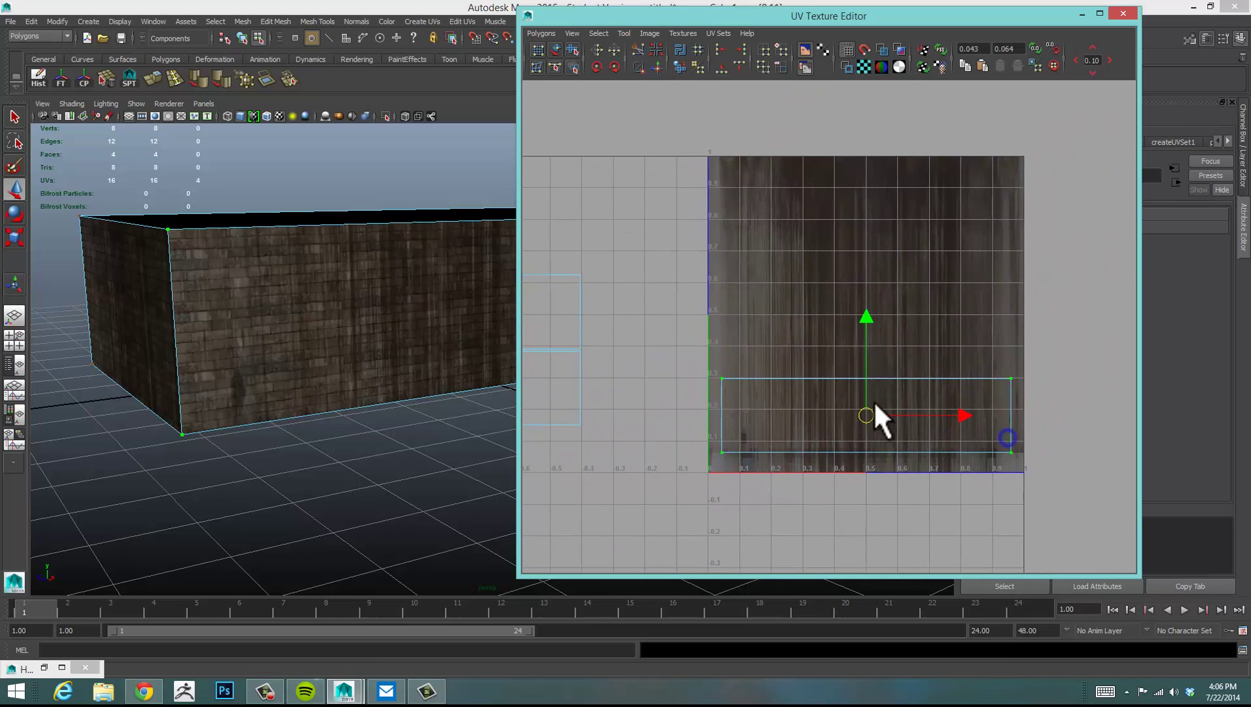
pyautogui.keyDown('alt'); pyautogui.moveTo(874, 413); pyautogui.dragTo(1040, 406, button='right'); pyautogui.keyUp('alt')
pyautogui.keyDown('alt'); pyautogui.moveTo(1039, 405); pyautogui.dragTo(924, 388, button='middle'); pyautogui.keyUp('alt')
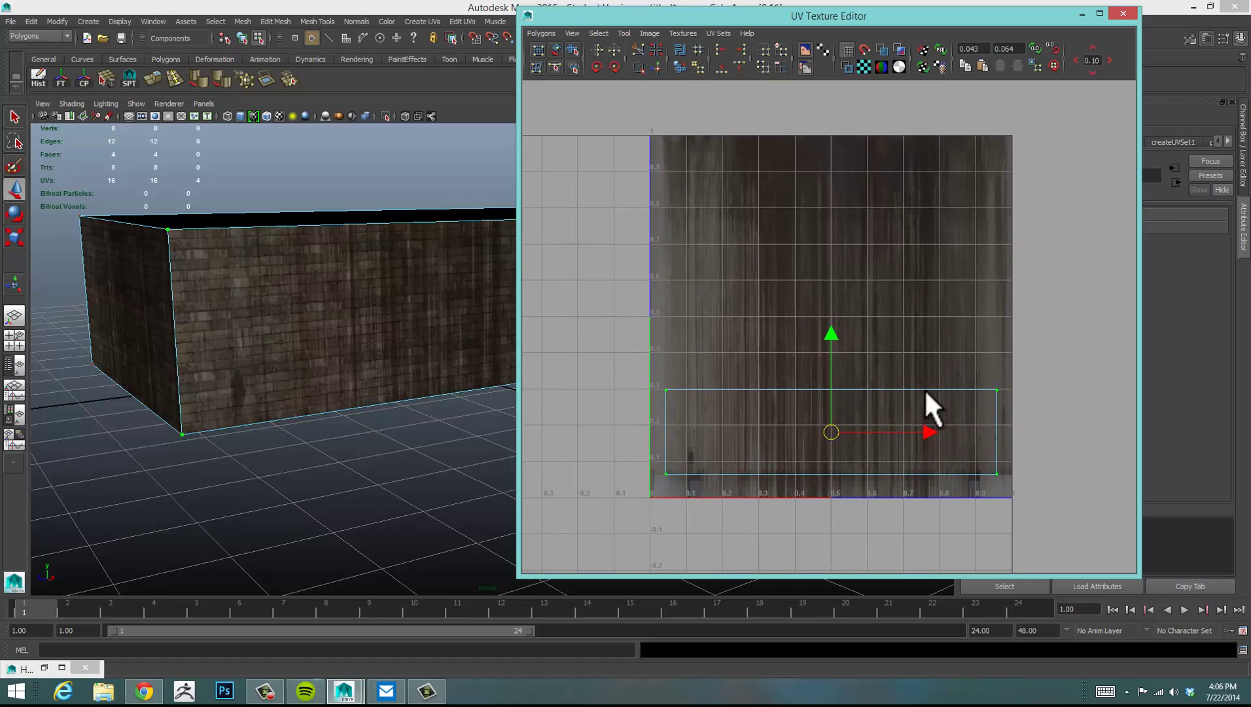
pyautogui.press('e')
pyautogui.press('r')
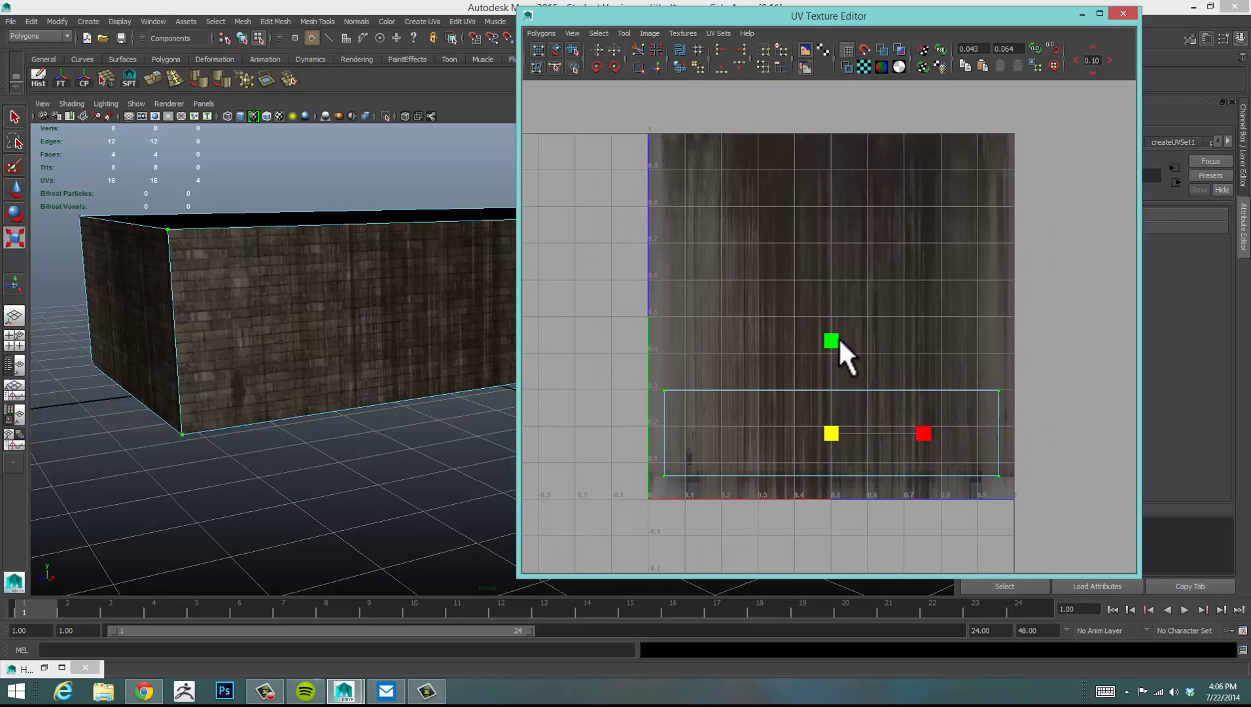
pyautogui.moveTo(831, 340); pyautogui.dragTo(900, 134)
# Step: Move the stretched shell up into the tile and scale it to fill the concrete texture's full height and width
pyautogui.press('w')
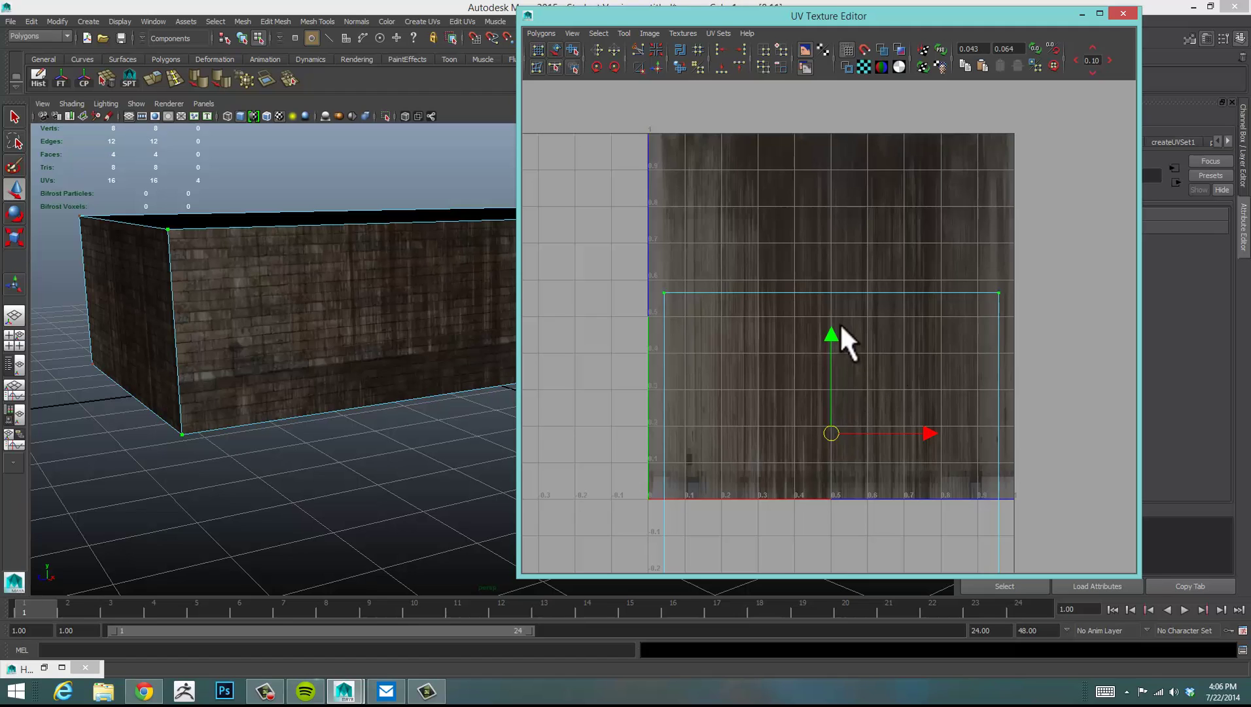
pyautogui.moveTo(843, 326); pyautogui.dragTo(862, 237)
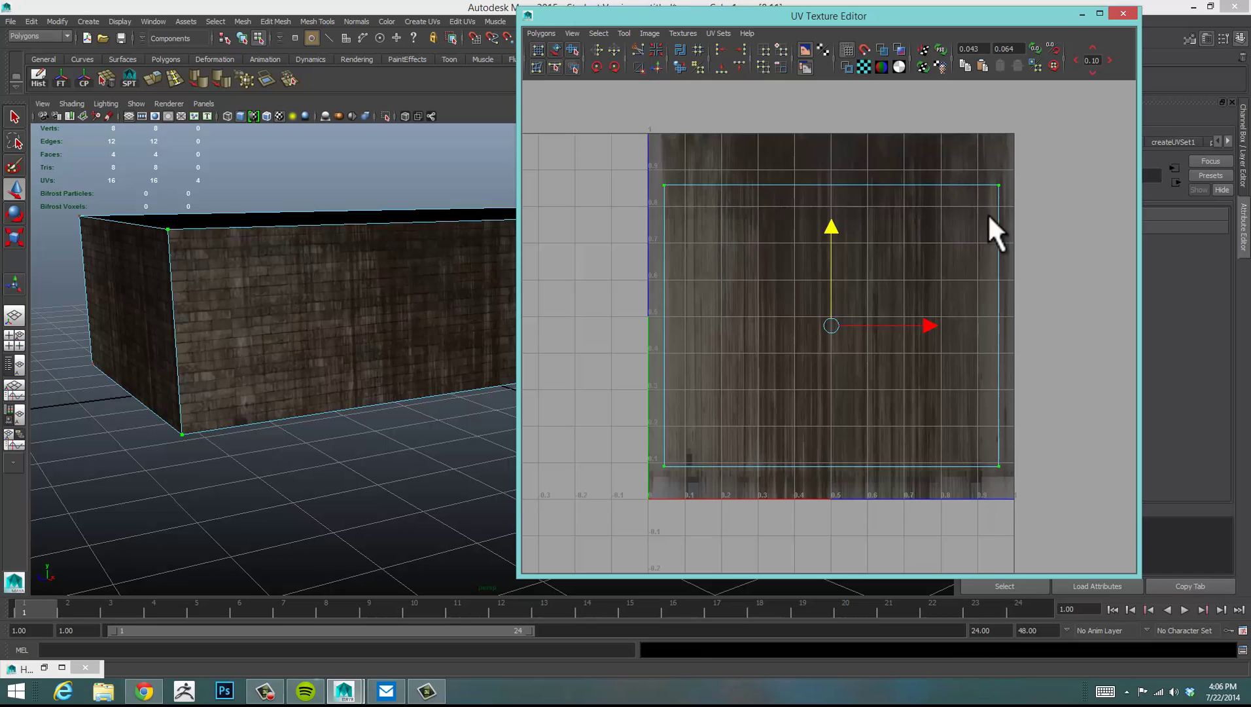
pyautogui.press('r')
pyautogui.moveTo(835, 227)
pyautogui.mouseDown()
pyautogui.moveTo(843, 203)
pyautogui.moveTo(838, 213)
pyautogui.mouseUp()
pyautogui.press('w')
pyautogui.press('r')
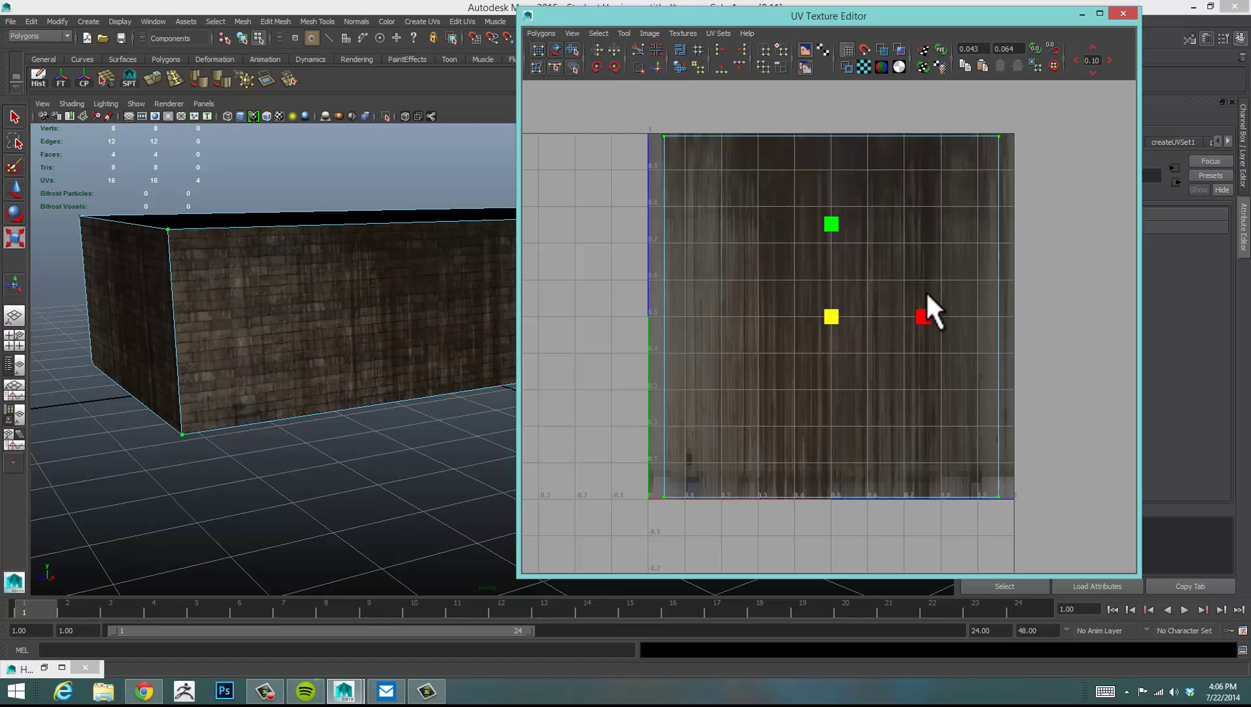
pyautogui.moveTo(927, 313); pyautogui.dragTo(933, 306)
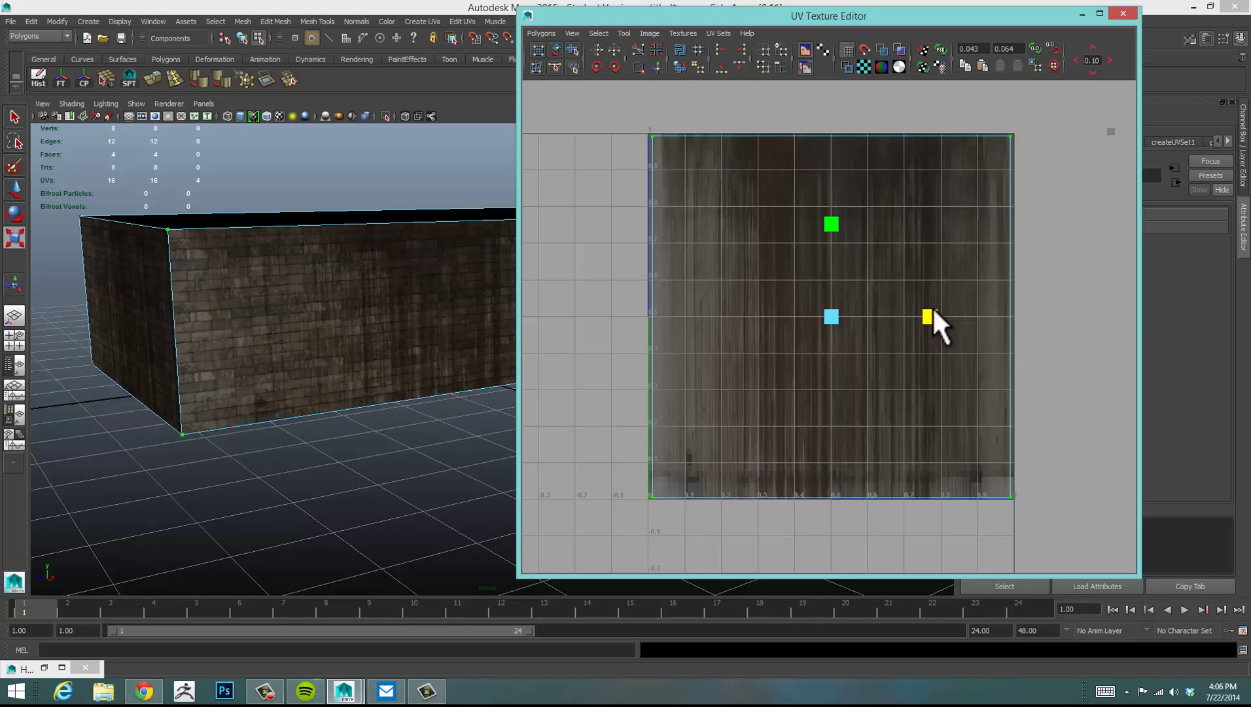
# Step: Examine how the concrete streaks fall over the bricks along the box's long wall and around its corner
pyautogui.scroll(5, 268, 302)
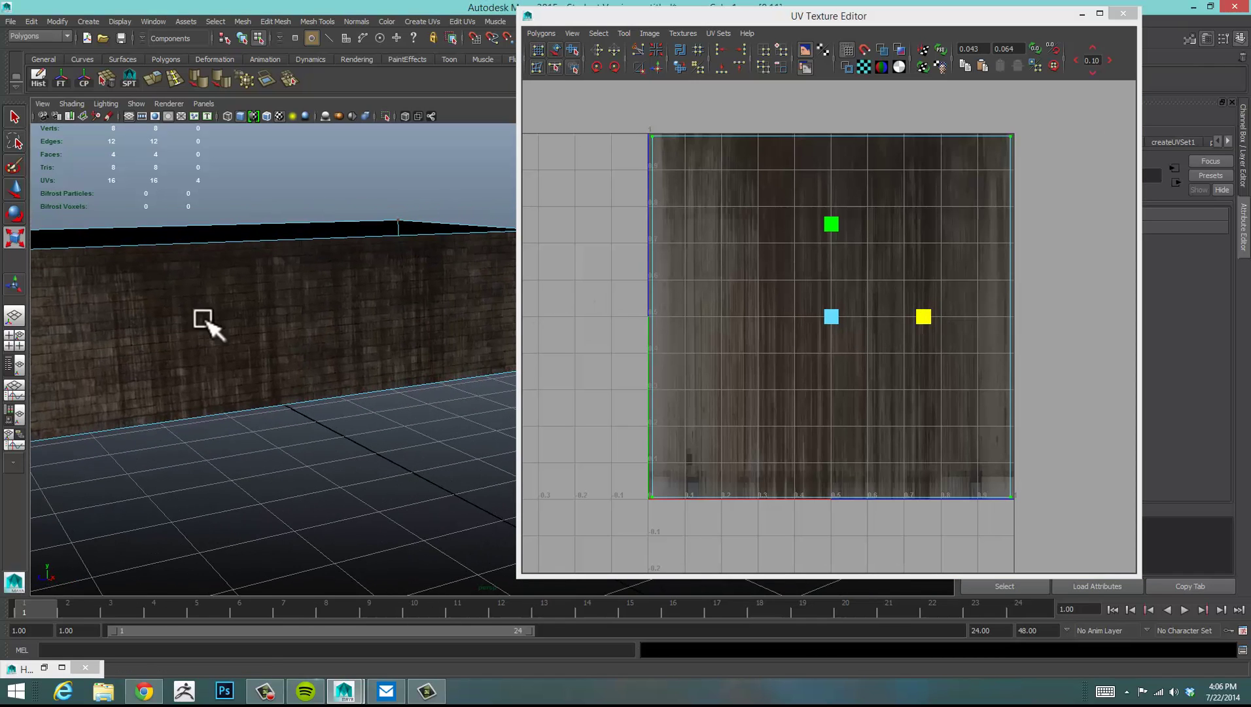
pyautogui.moveTo(279, 341)
pyautogui.keyDown('alt'); pyautogui.mouseDown()
pyautogui.moveTo(251, 335)
pyautogui.moveTo(283, 335)
pyautogui.mouseUp(); pyautogui.keyUp('alt')
pyautogui.keyDown('alt'); pyautogui.moveTo(283, 334); pyautogui.dragTo(406, 343, button='right'); pyautogui.keyUp('alt')
pyautogui.keyDown('alt'); pyautogui.moveTo(405, 344); pyautogui.dragTo(402, 338, button='middle'); pyautogui.keyUp('alt')
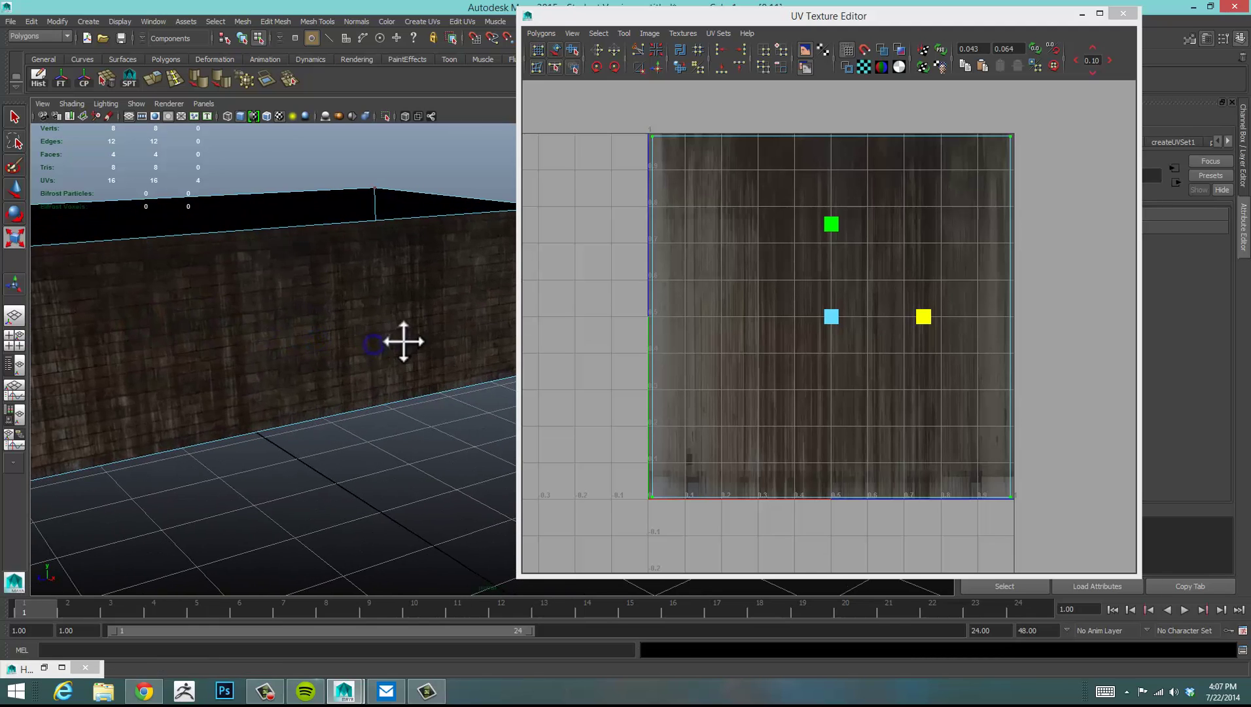
pyautogui.keyDown('alt'); pyautogui.moveTo(402, 337); pyautogui.dragTo(361, 336); pyautogui.keyUp('alt')
pyautogui.keyDown('alt'); pyautogui.moveTo(360, 335); pyautogui.dragTo(450, 335, button='middle'); pyautogui.keyUp('alt')
pyautogui.keyDown('alt'); pyautogui.moveTo(450, 335); pyautogui.dragTo(440, 342, button='right'); pyautogui.keyUp('alt')
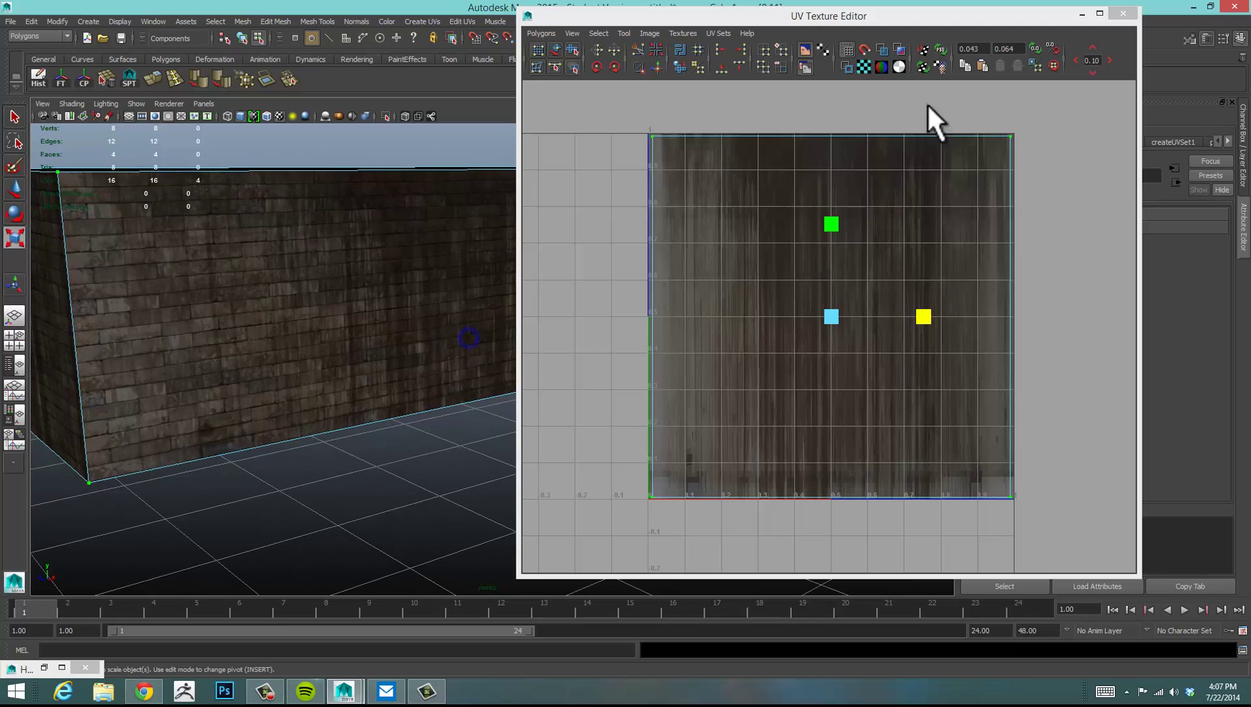
pyautogui.moveTo(832, 16)
pyautogui.mouseDown()
pyautogui.moveTo(980, 51)
pyautogui.moveTo(936, 44)
pyautogui.moveTo(894, 14)
pyautogui.moveTo(841, 19)
pyautogui.mouseUp()
pyautogui.keyDown('alt'); pyautogui.moveTo(405, 278); pyautogui.dragTo(458, 273); pyautogui.keyUp('alt')
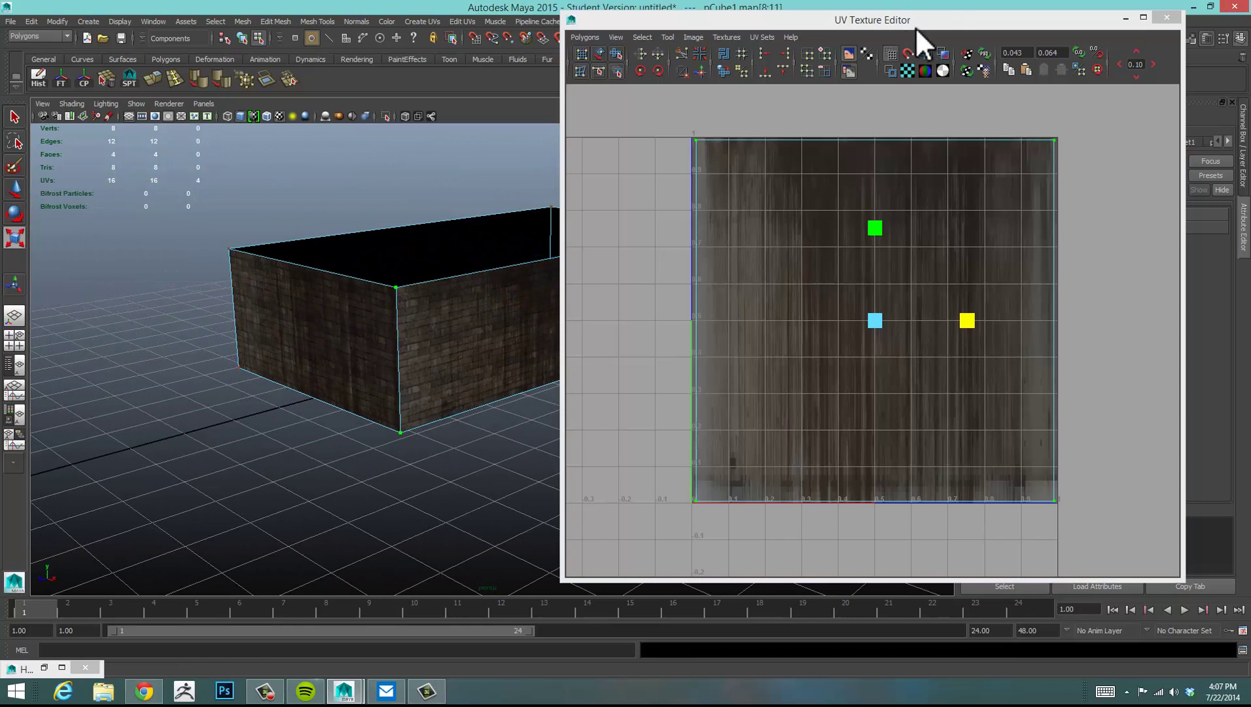
# Step: Fine-tune the long wall shell's width to the side edges of the texture tile
pyautogui.click(945, 53)
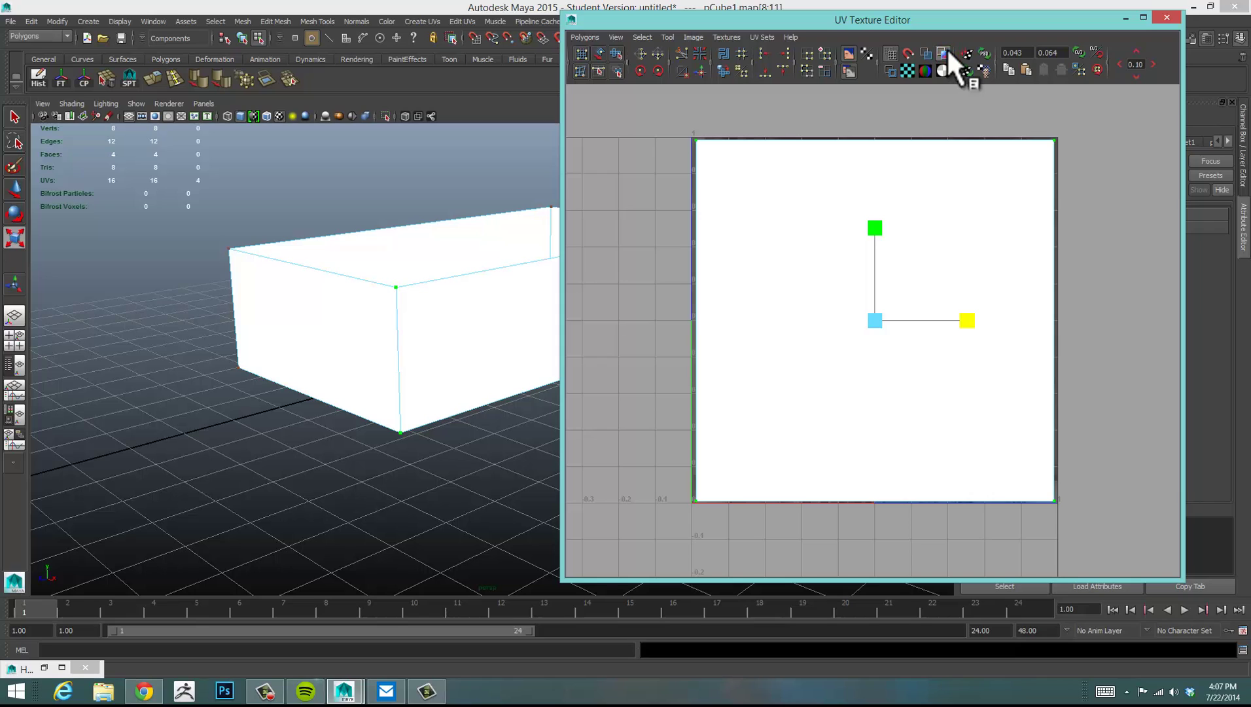
pyautogui.click(945, 51)
pyautogui.click(942, 53)
pyautogui.moveTo(968, 320)
pyautogui.mouseDown()
pyautogui.moveTo(1073, 321)
pyautogui.moveTo(950, 319)
pyautogui.moveTo(969, 317)
pyautogui.mouseUp()
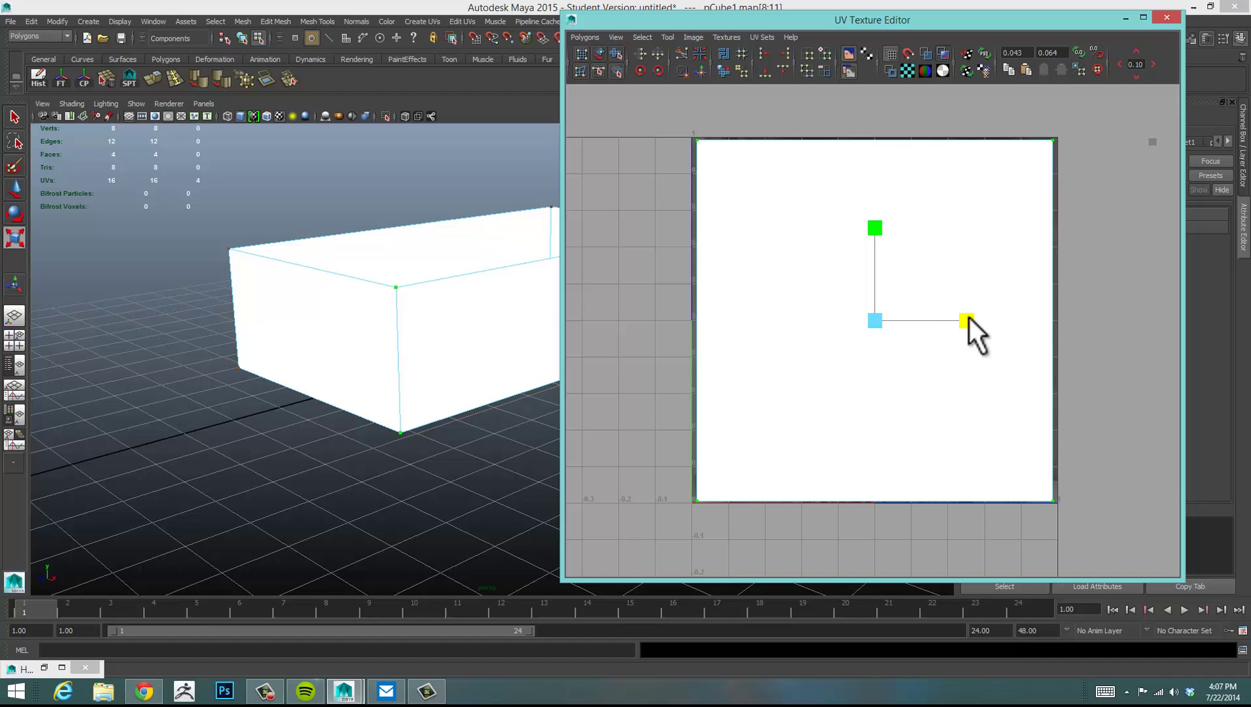
pyautogui.click(947, 51)
pyautogui.moveTo(1084, 18); pyautogui.dragTo(1125, 8)
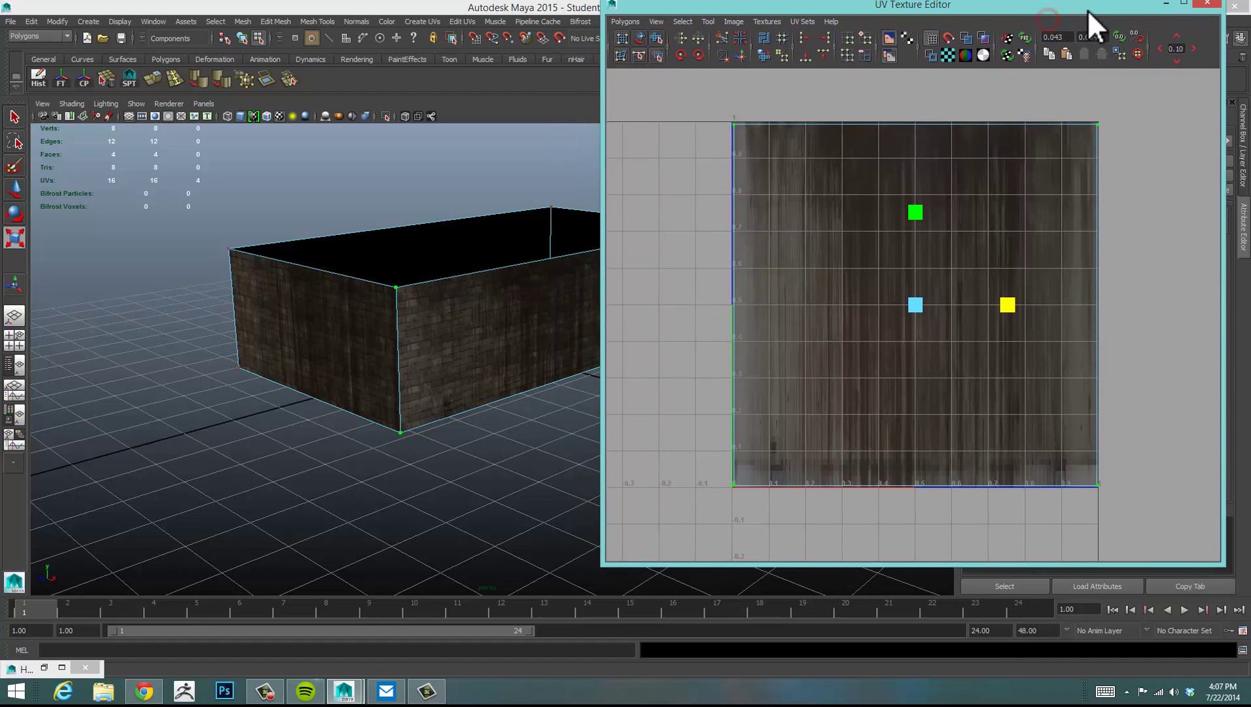
# Step: Select the face of the box's short end wall in the viewport to identify its UV shell
pyautogui.keyDown('alt'); pyautogui.moveTo(349, 363); pyautogui.dragTo(391, 341, button='middle'); pyautogui.keyUp('alt')
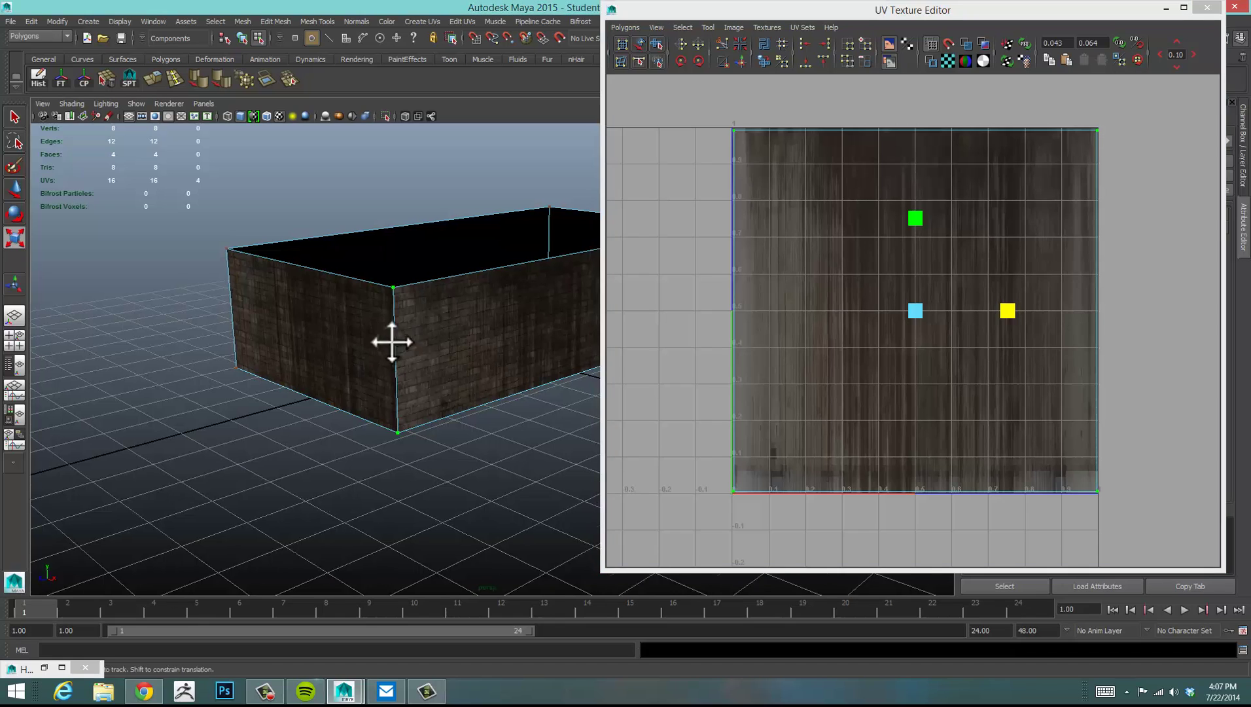
pyautogui.keyDown('alt'); pyautogui.moveTo(391, 341); pyautogui.dragTo(447, 341); pyautogui.keyUp('alt')
pyautogui.keyDown('alt'); pyautogui.moveTo(447, 341); pyautogui.dragTo(300, 341, button='right'); pyautogui.keyUp('alt')
pyautogui.keyDown('alt'); pyautogui.moveTo(301, 340); pyautogui.dragTo(391, 347); pyautogui.keyUp('alt')
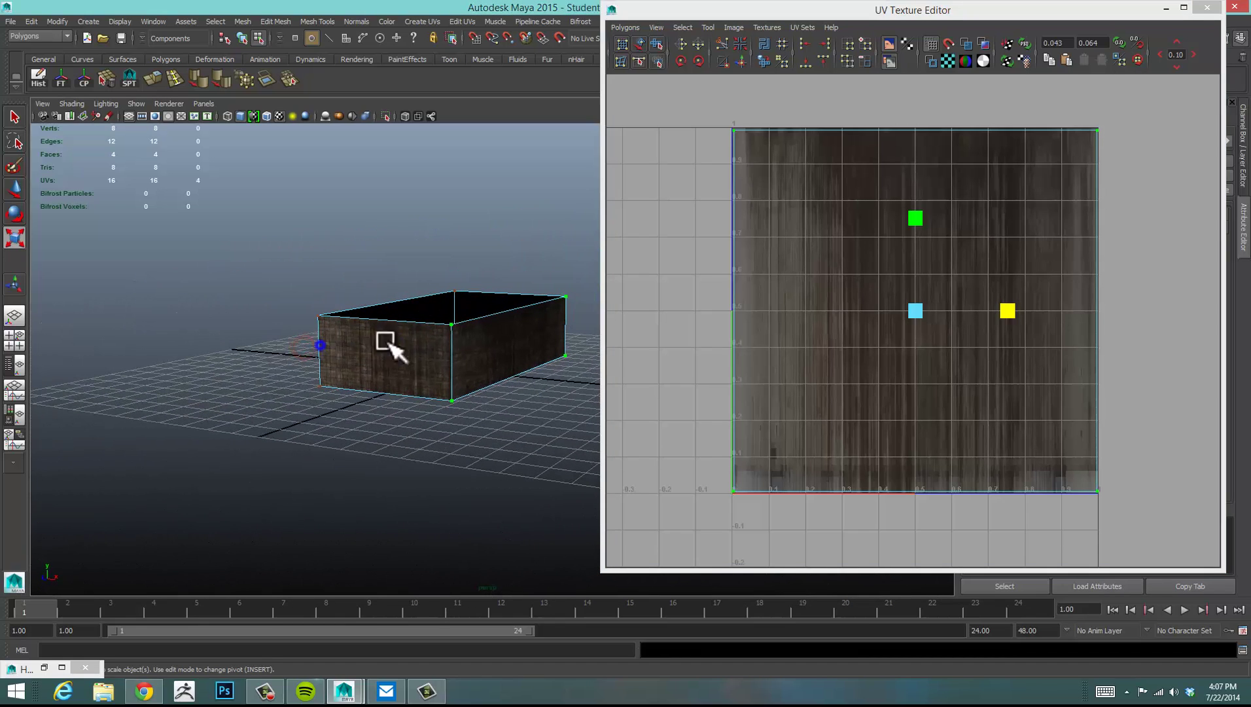
pyautogui.rightClick(384, 351)
pyautogui.click(383, 379)
pyautogui.click(386, 360)
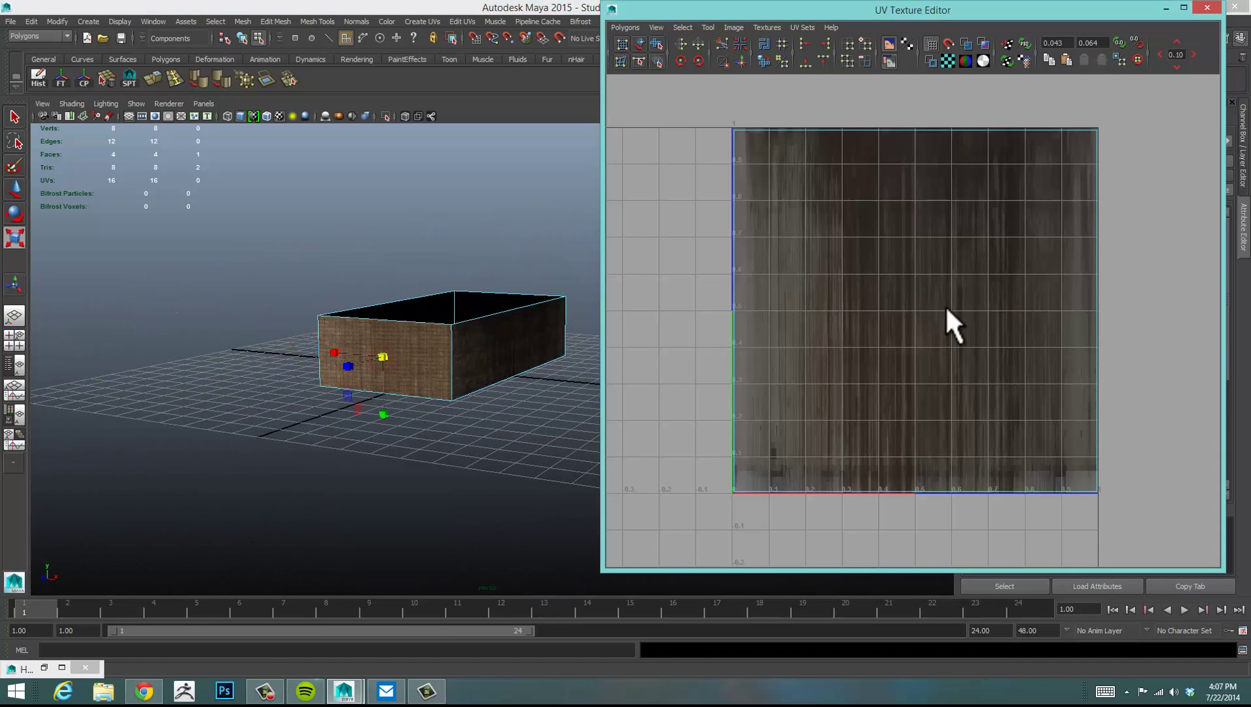
# Step: Select the short end wall's UV shell and move it over the middle of the concrete texture
pyautogui.scroll(-3, 942, 322)
pyautogui.moveTo(728, 299); pyautogui.dragTo(773, 299, button='right')
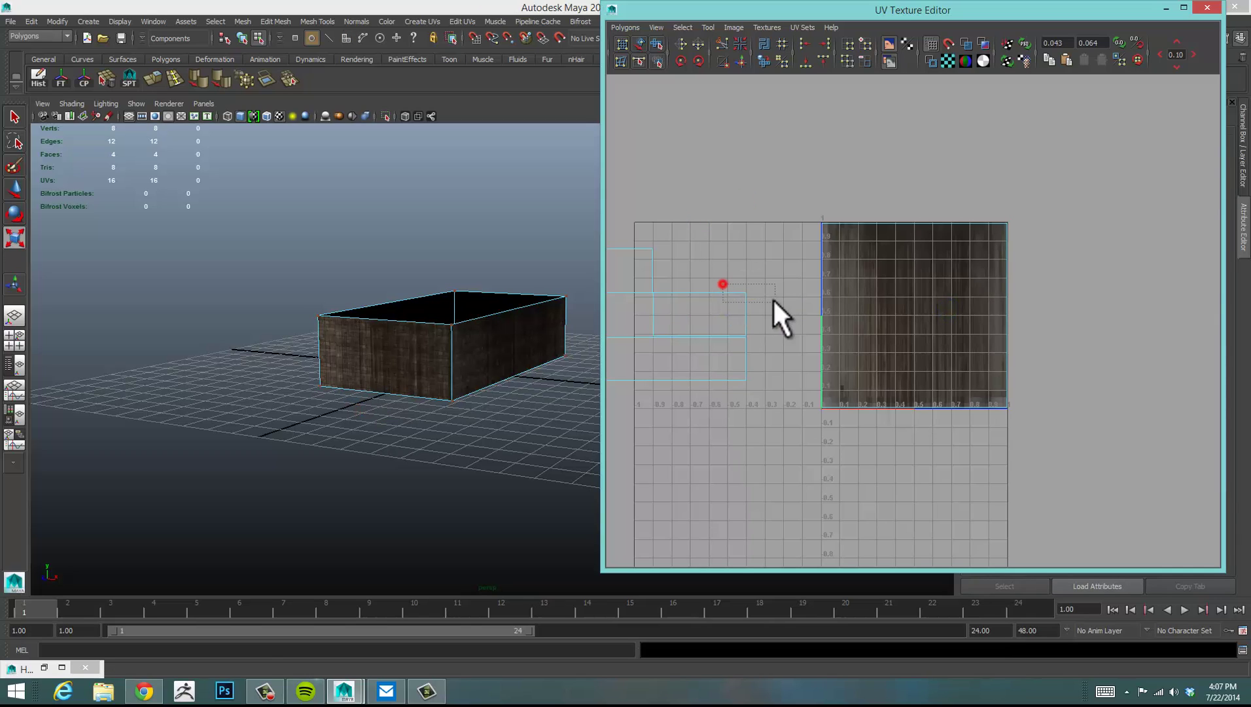
pyautogui.doubleClick(749, 299)
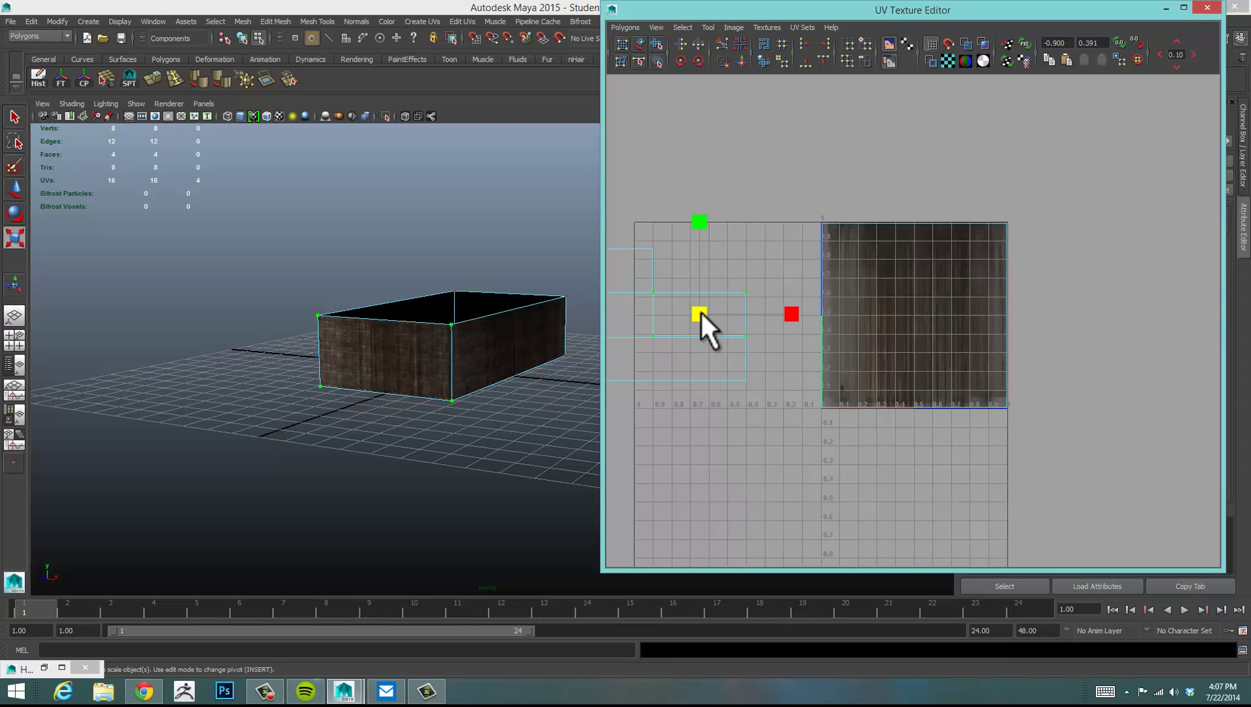
pyautogui.press('w')
pyautogui.moveTo(713, 307); pyautogui.dragTo(915, 317)
# Step: Stretch the short wall's shell to the tile's full height and shift it against the tile's left edge
pyautogui.press('e')
pyautogui.press('r')
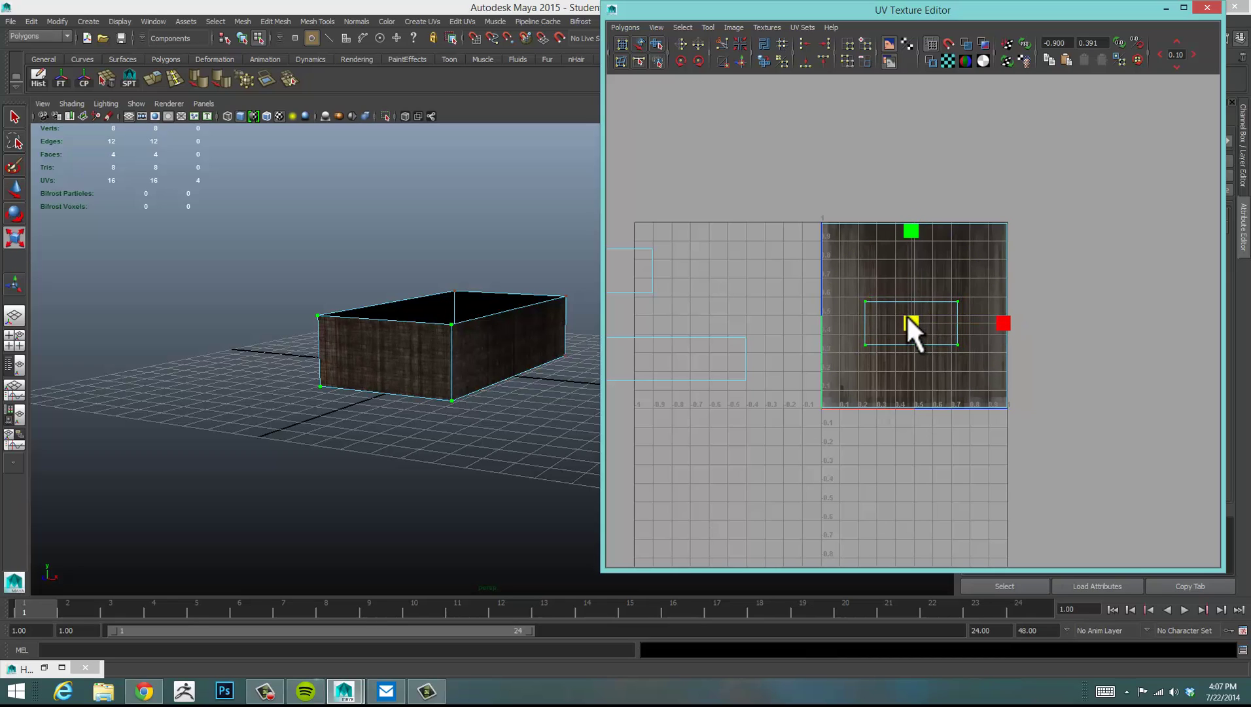
pyautogui.moveTo(911, 235)
pyautogui.mouseDown()
pyautogui.moveTo(903, 34)
pyautogui.moveTo(911, 215)
pyautogui.mouseUp()
pyautogui.press('w')
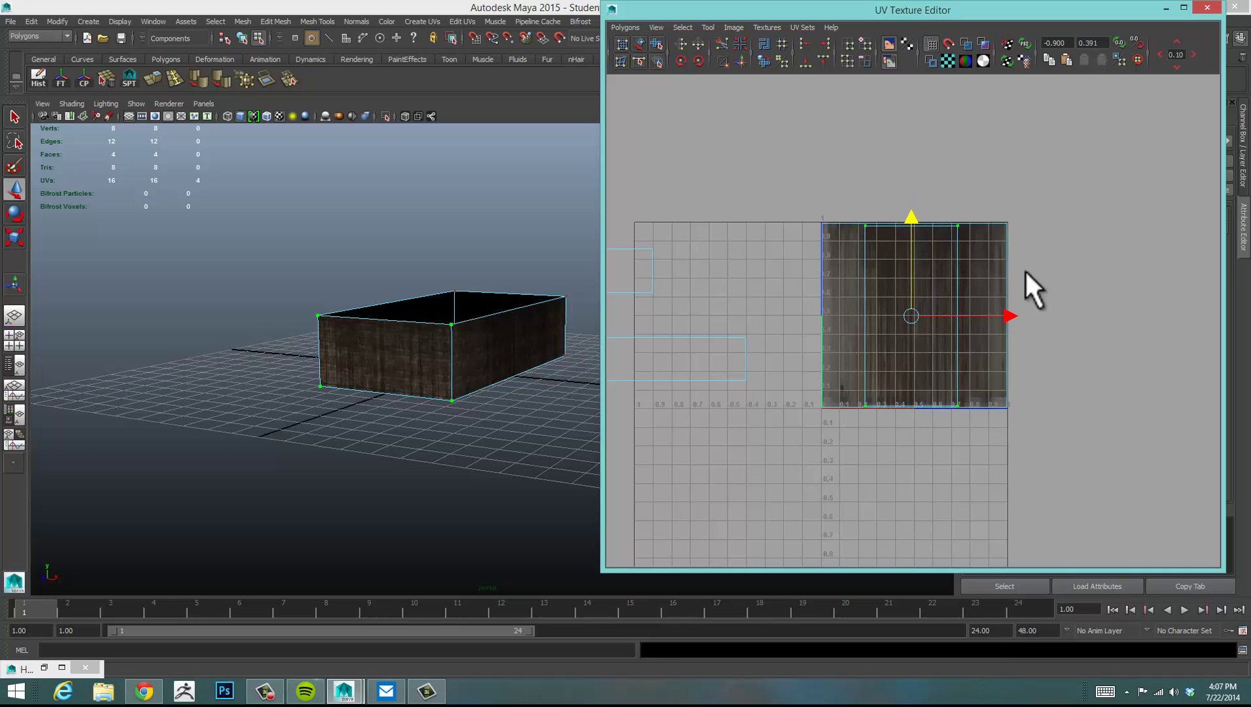
pyautogui.moveTo(1004, 311); pyautogui.dragTo(967, 302)
# Step: Select the opposite short wall's UV shell and move it onto the middle of the concrete texture tile
pyautogui.keyDown('alt'); pyautogui.moveTo(775, 367); pyautogui.dragTo(989, 290, button='middle'); pyautogui.keyUp('alt')
pyautogui.moveTo(872, 273); pyautogui.dragTo(873, 276)
pyautogui.keyDown('ctrl'); pyautogui.moveTo(822, 240); pyautogui.dragTo(797, 243, button='right'); pyautogui.keyUp('ctrl')
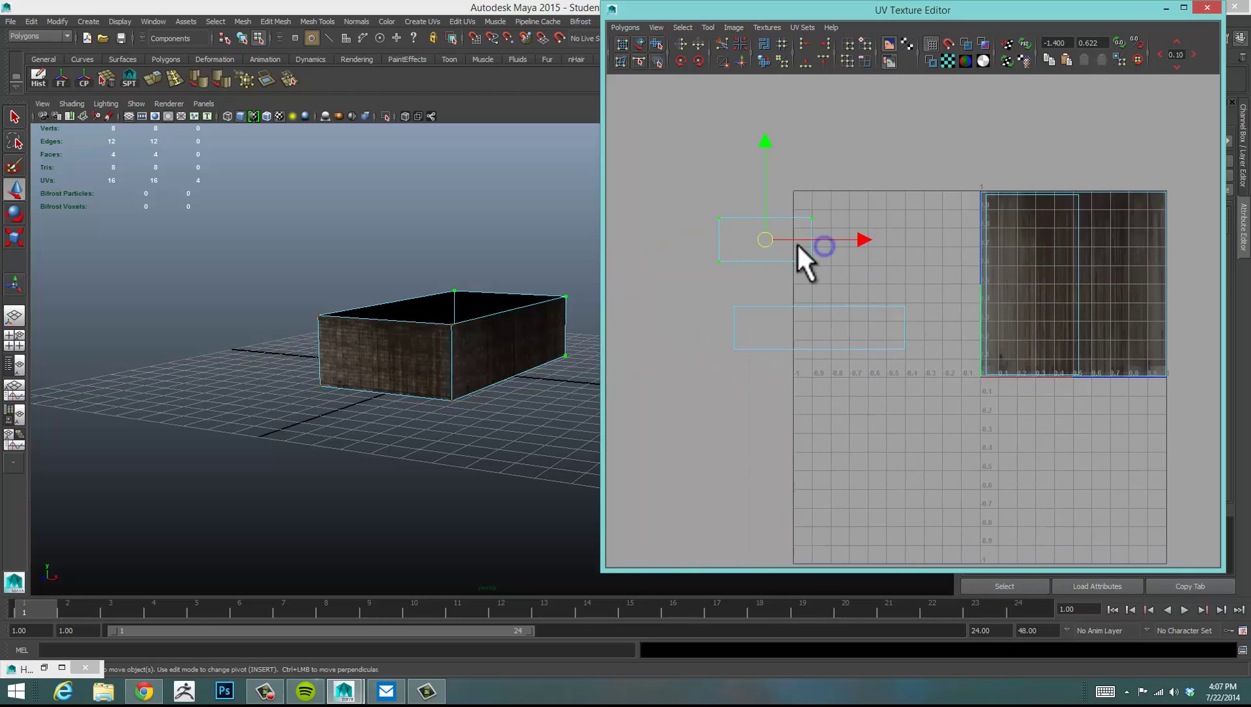
pyautogui.moveTo(766, 239); pyautogui.dragTo(1079, 281)
# Step: Stretch the opposite short wall's shell to the tile's full height and widen it over more of the texture
pyautogui.press('r')
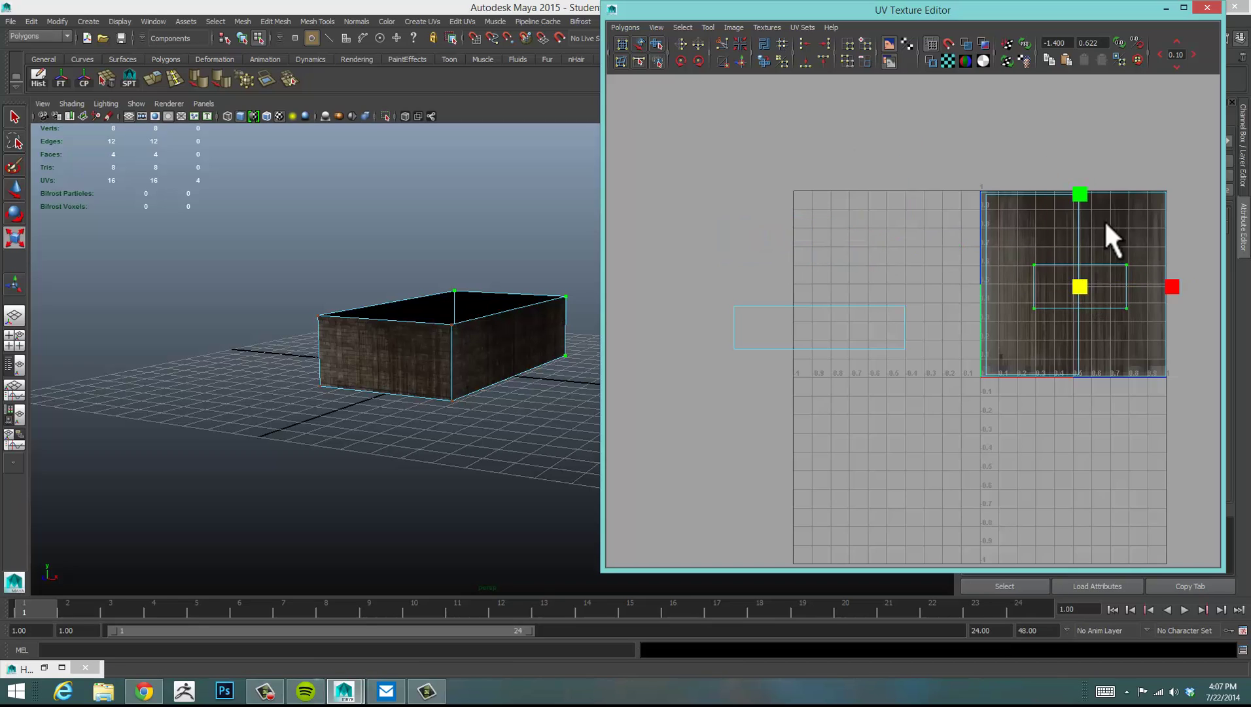
pyautogui.moveTo(1078, 193); pyautogui.dragTo(1082, 151)
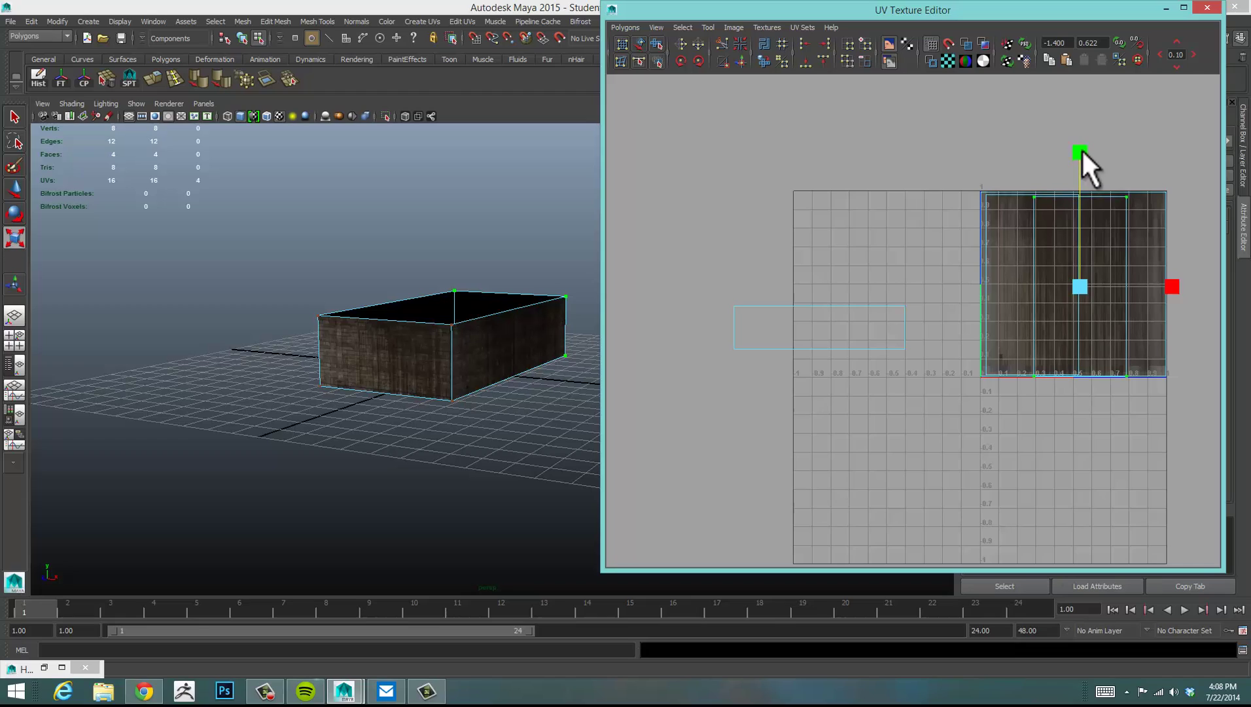
pyautogui.press('e')
pyautogui.press('r')
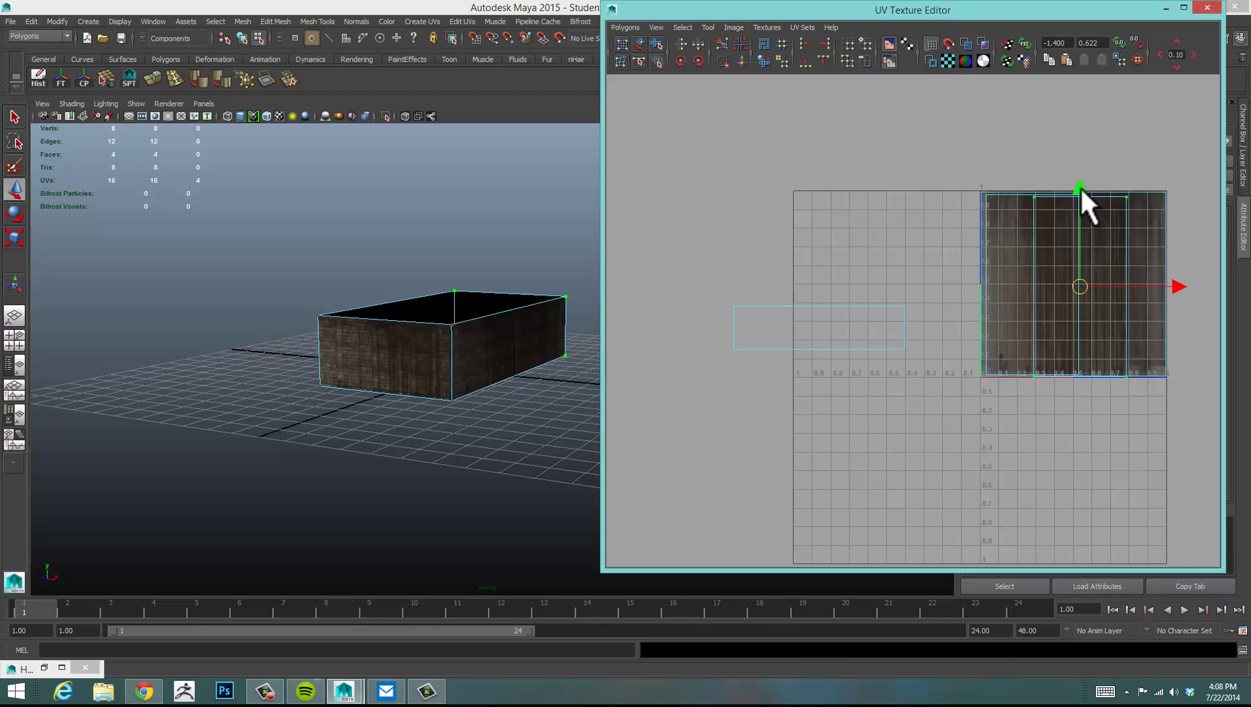
pyautogui.moveTo(1173, 283); pyautogui.dragTo(1215, 285)
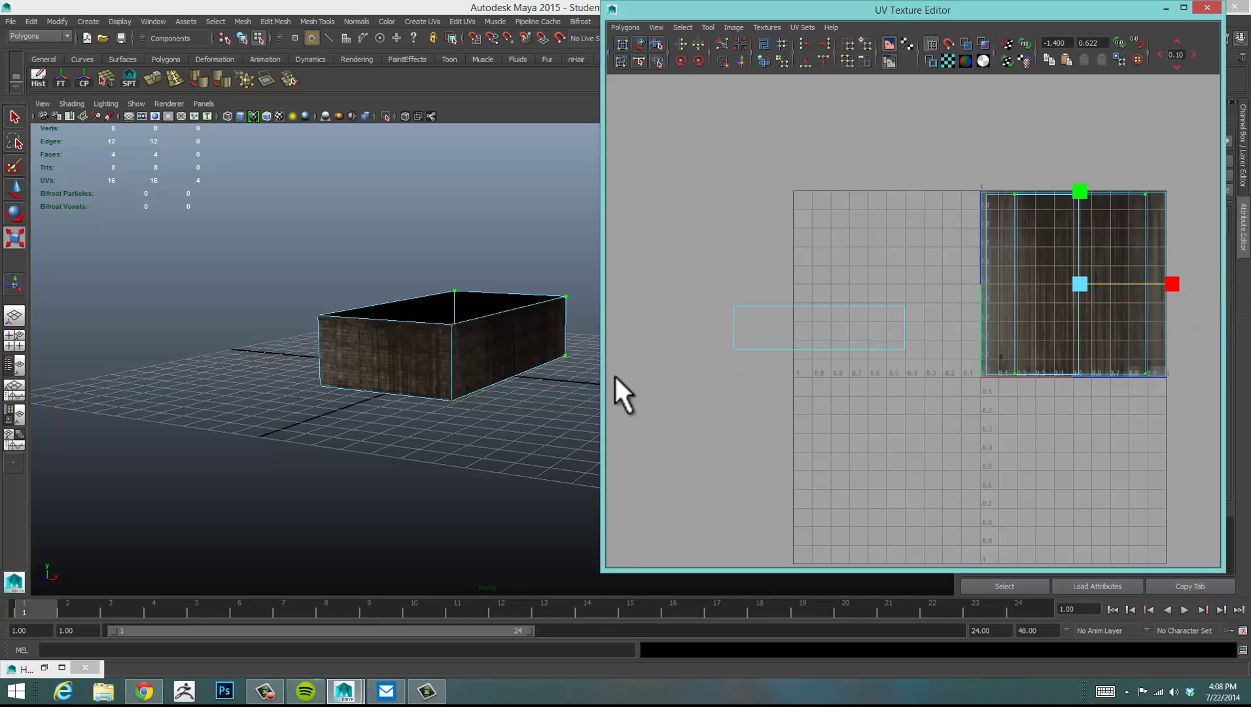
# Step: Examine the opposite short wall from several angles, checking the direction of its concrete streaks
pyautogui.keyDown('alt'); pyautogui.moveTo(530, 334); pyautogui.dragTo(466, 350); pyautogui.keyUp('alt')
pyautogui.keyDown('alt'); pyautogui.moveTo(293, 337); pyautogui.dragTo(475, 349, button='right'); pyautogui.keyUp('alt')
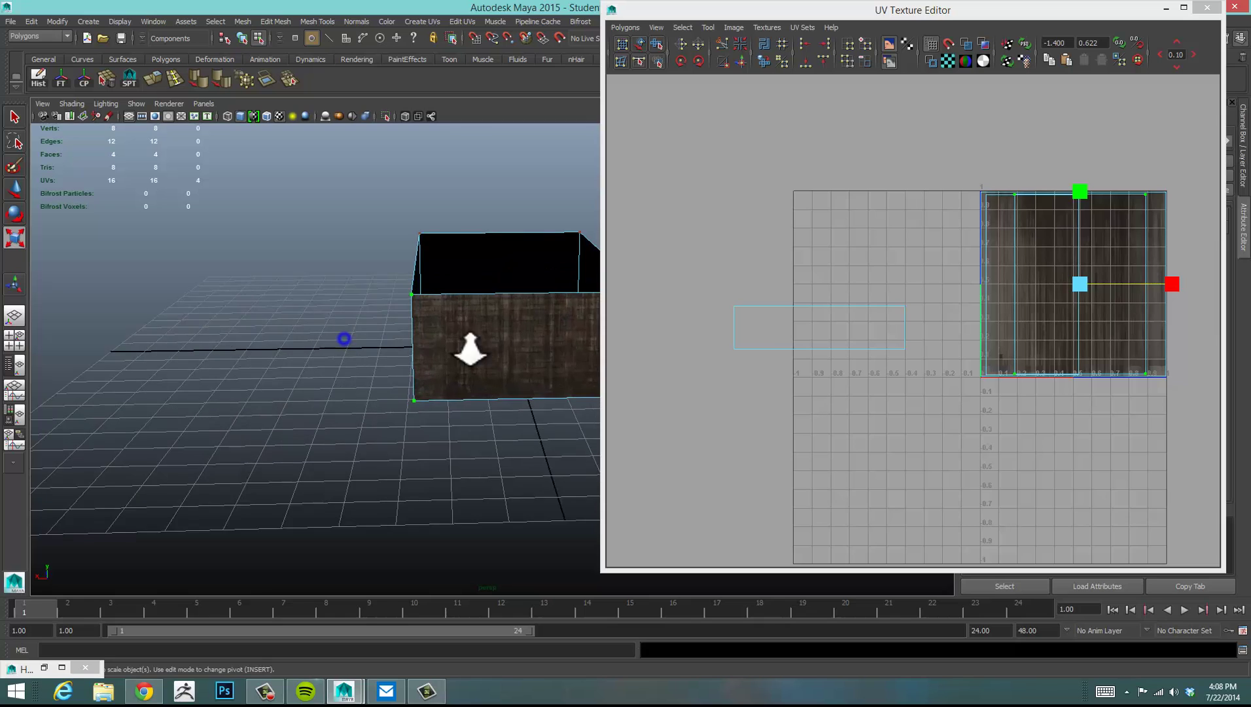
pyautogui.keyDown('alt'); pyautogui.moveTo(475, 349); pyautogui.dragTo(355, 385, button='middle'); pyautogui.keyUp('alt')
pyautogui.keyDown('alt'); pyautogui.moveTo(355, 385); pyautogui.dragTo(486, 378, button='right'); pyautogui.keyUp('alt')
pyautogui.keyDown('alt'); pyautogui.moveTo(486, 378); pyautogui.dragTo(549, 366, button='middle'); pyautogui.keyUp('alt')
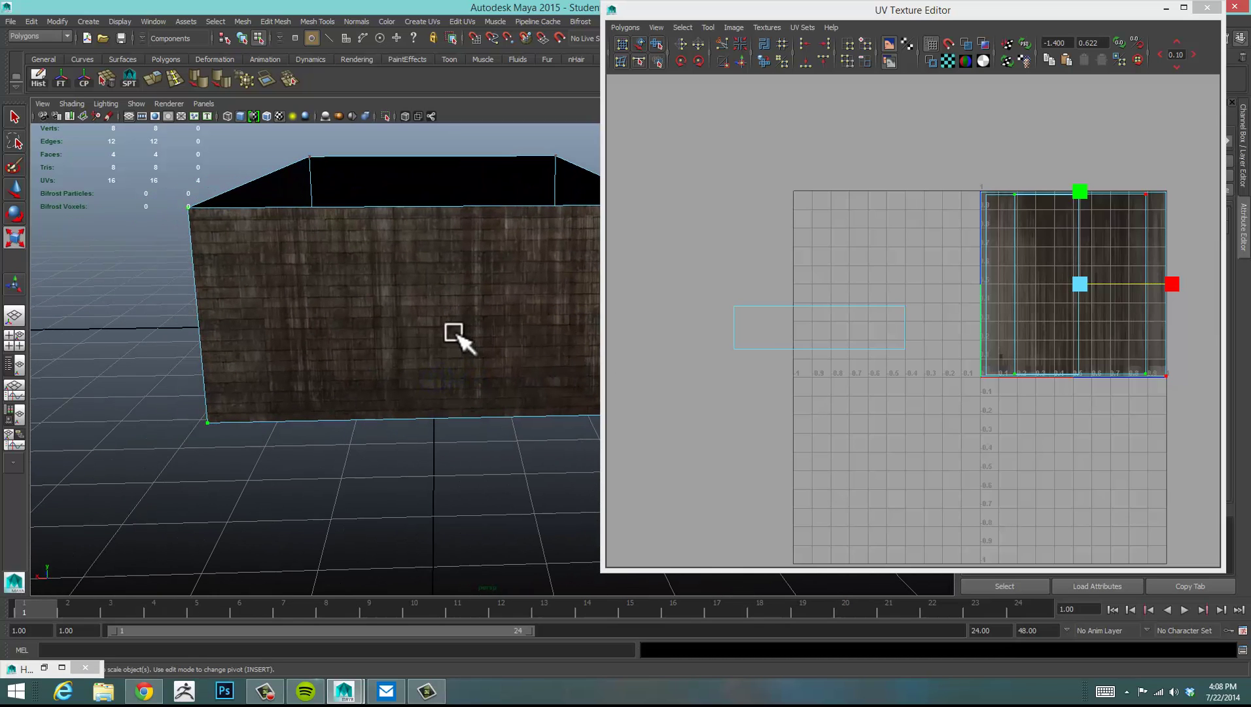
pyautogui.keyDown('alt'); pyautogui.moveTo(455, 335); pyautogui.dragTo(496, 339); pyautogui.keyUp('alt')
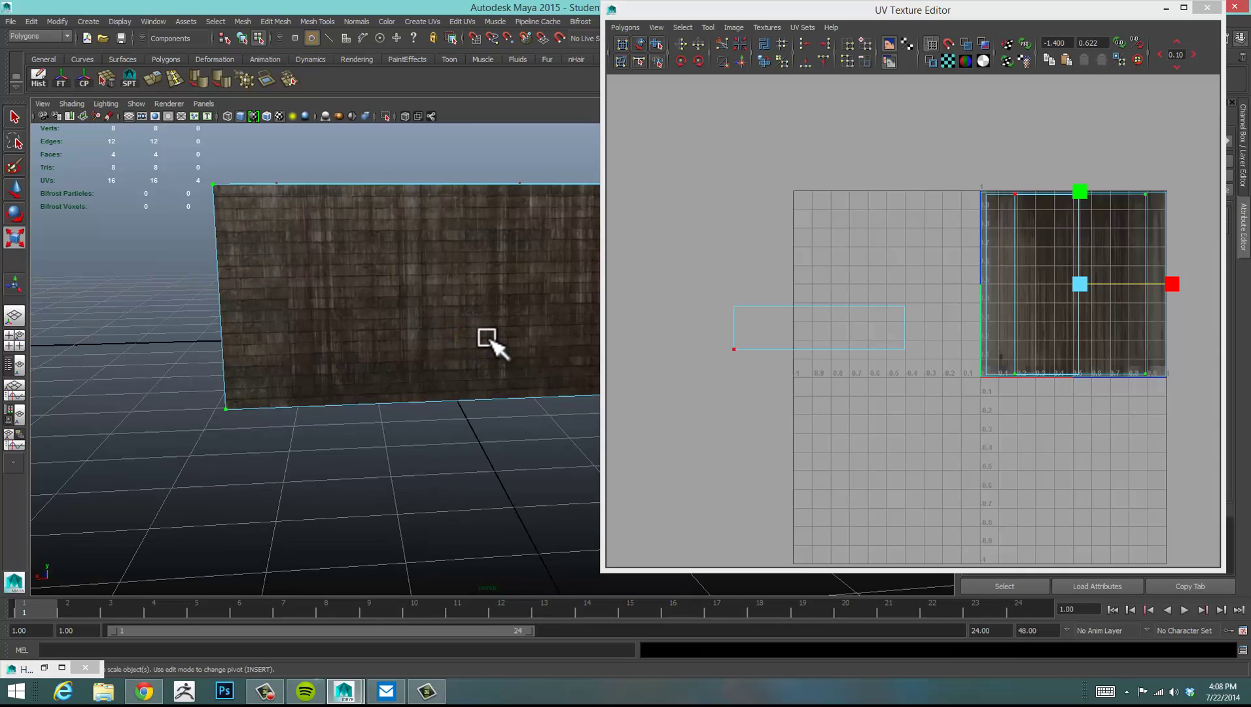
pyautogui.keyDown('alt'); pyautogui.moveTo(511, 319); pyautogui.dragTo(455, 346); pyautogui.keyUp('alt')
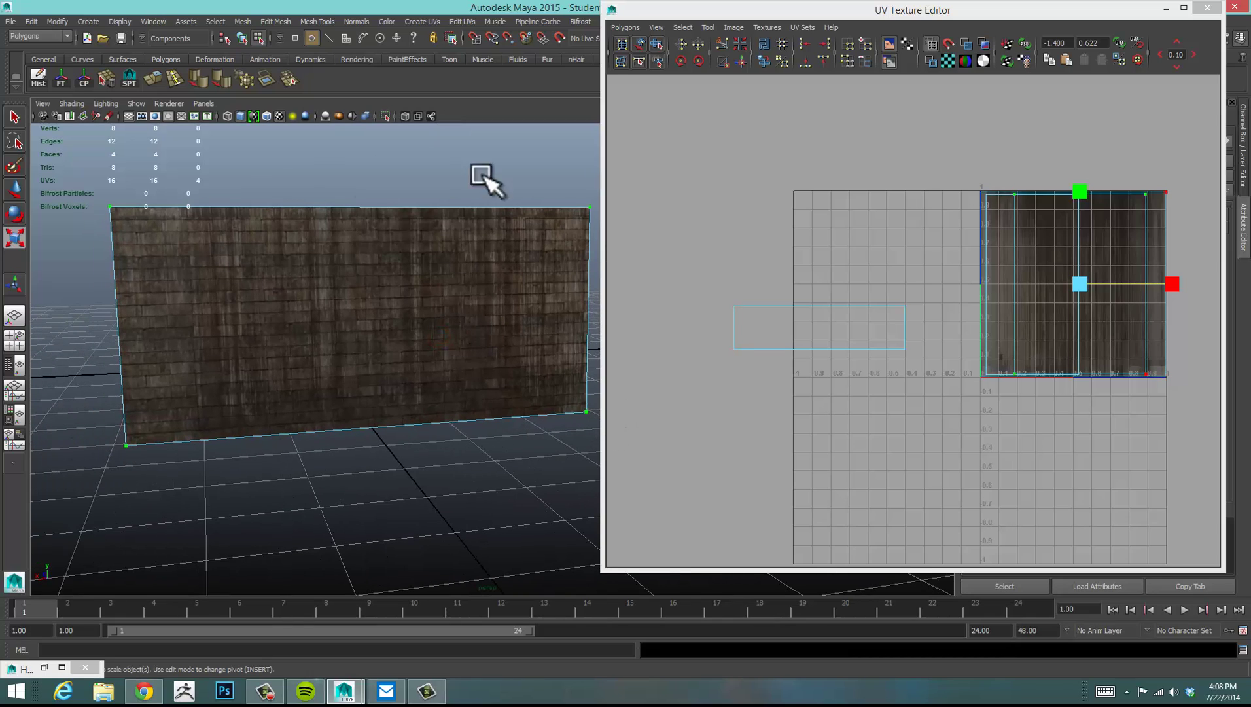
pyautogui.keyDown('alt'); pyautogui.moveTo(509, 368); pyautogui.dragTo(496, 391); pyautogui.keyUp('alt')
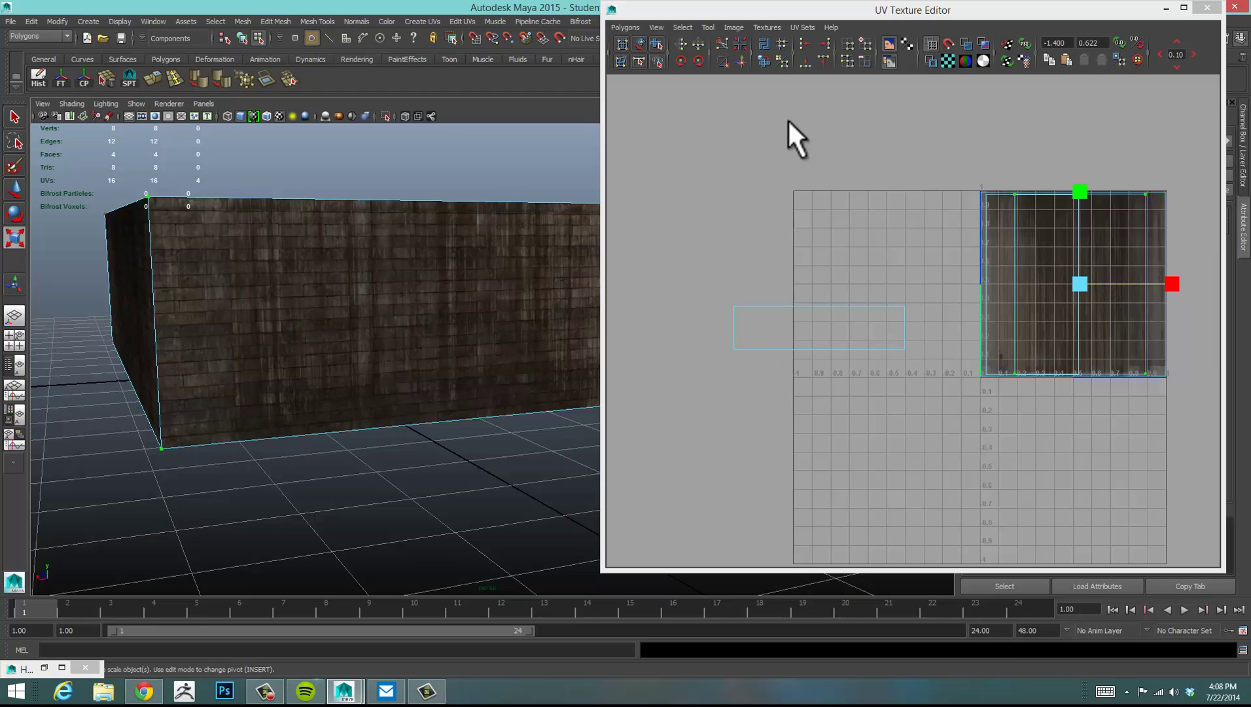
# Step: Turn the opposite short wall's UV shell upside down by rotating it in 45-degree increments
pyautogui.click(677, 59)
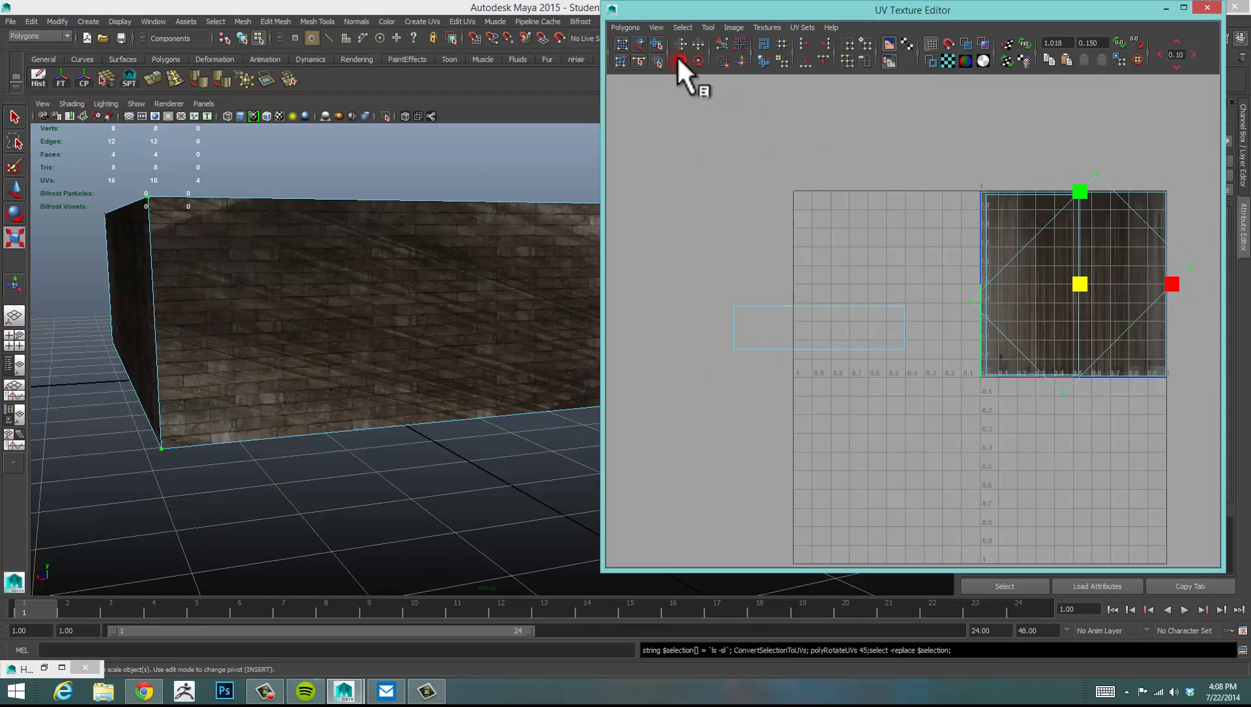
pyautogui.click(676, 58)
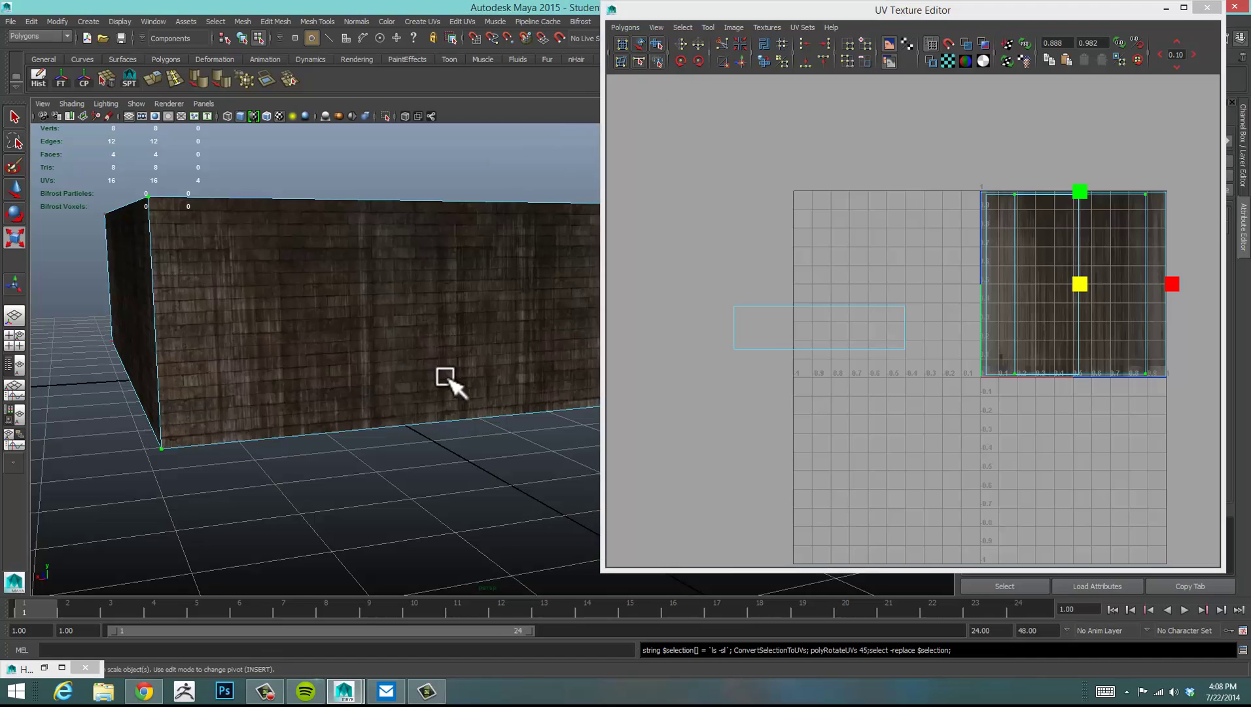
# Step: Select the remaining long wall's UV shell and move it onto the middle of the concrete texture tile
pyautogui.keyDown('alt'); pyautogui.moveTo(452, 376); pyautogui.dragTo(282, 382); pyautogui.keyUp('alt')
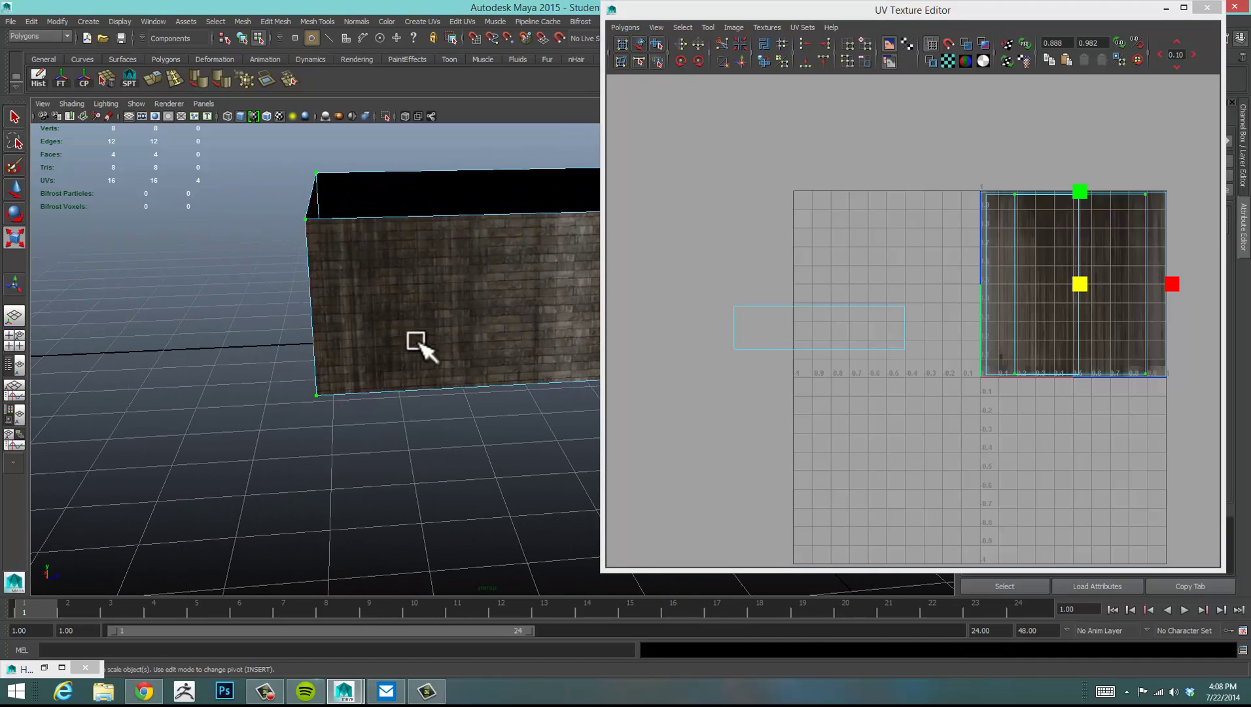
pyautogui.keyDown('alt'); pyautogui.moveTo(418, 346); pyautogui.dragTo(299, 339, button='middle'); pyautogui.keyUp('alt')
pyautogui.moveTo(704, 279); pyautogui.dragTo(915, 366)
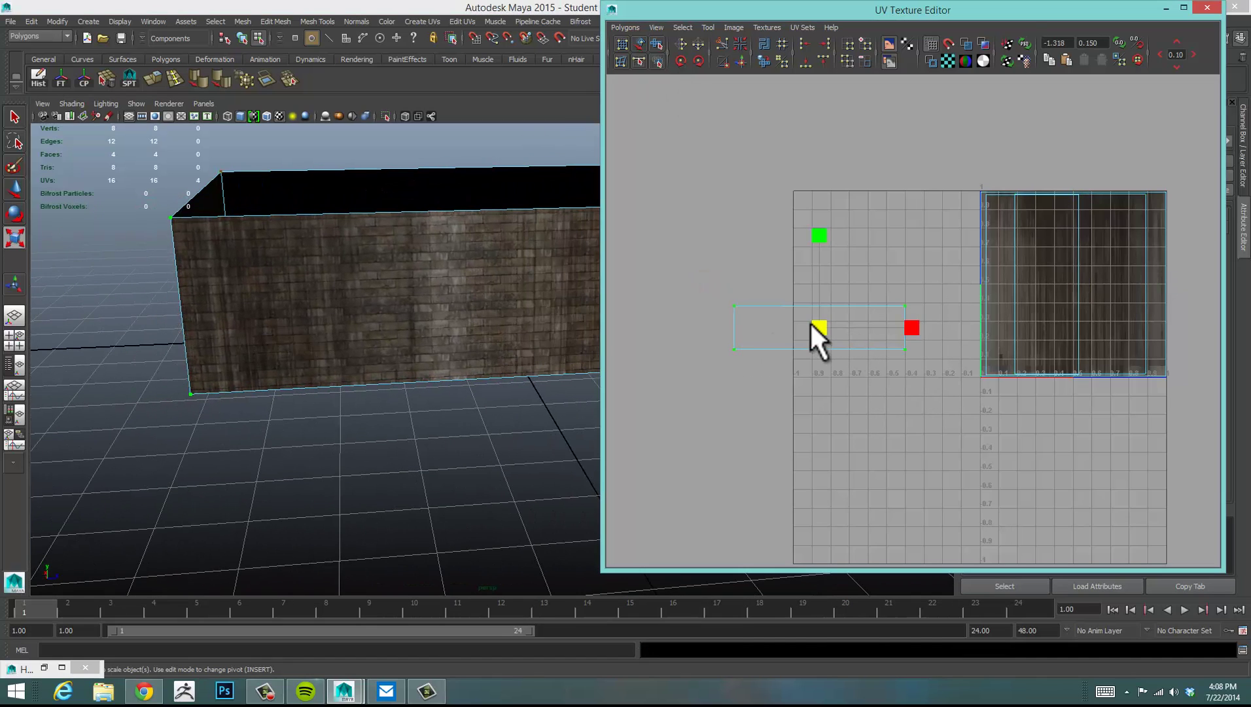
pyautogui.press('w')
pyautogui.moveTo(818, 325); pyautogui.dragTo(1073, 285)
# Step: Stretch the remaining long wall's shell vertically to nearly the full height of the texture tile
pyautogui.press('e')
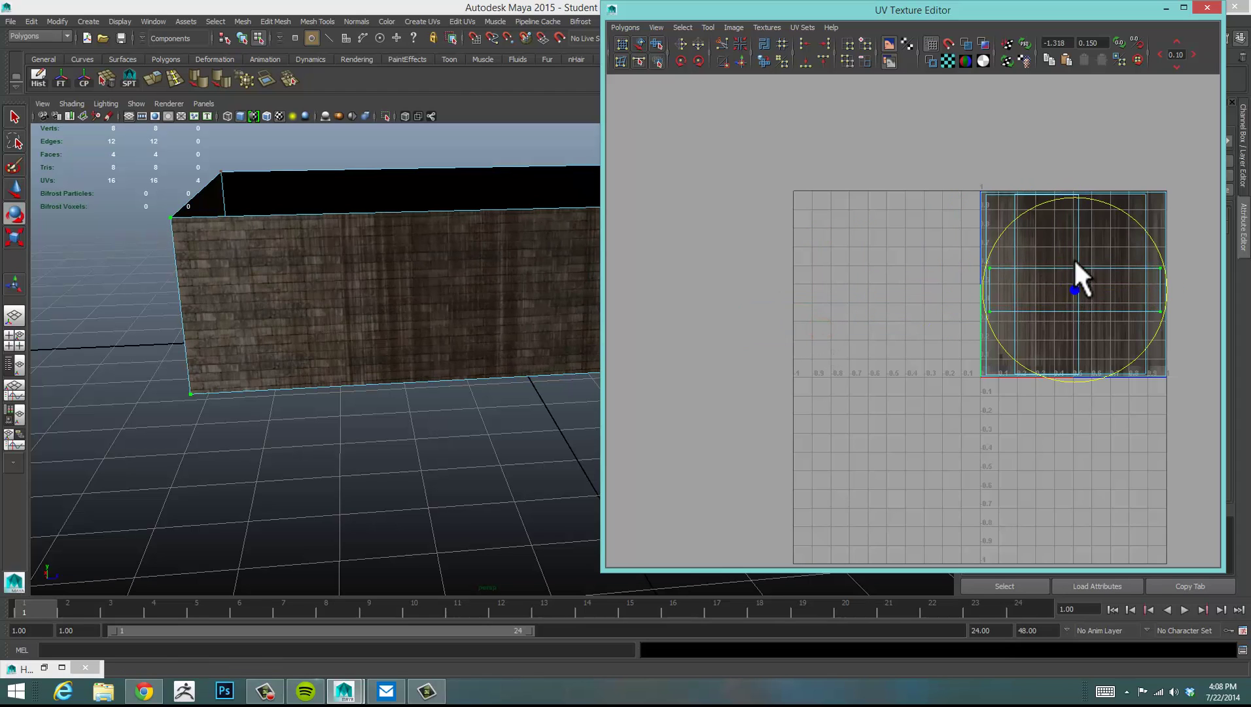
pyautogui.press('r')
pyautogui.moveTo(1077, 193)
pyautogui.mouseDown()
pyautogui.moveTo(1074, 35)
pyautogui.moveTo(1076, 189)
pyautogui.moveTo(1078, 147)
pyautogui.moveTo(1075, 169)
pyautogui.mouseUp()
pyautogui.press('w')
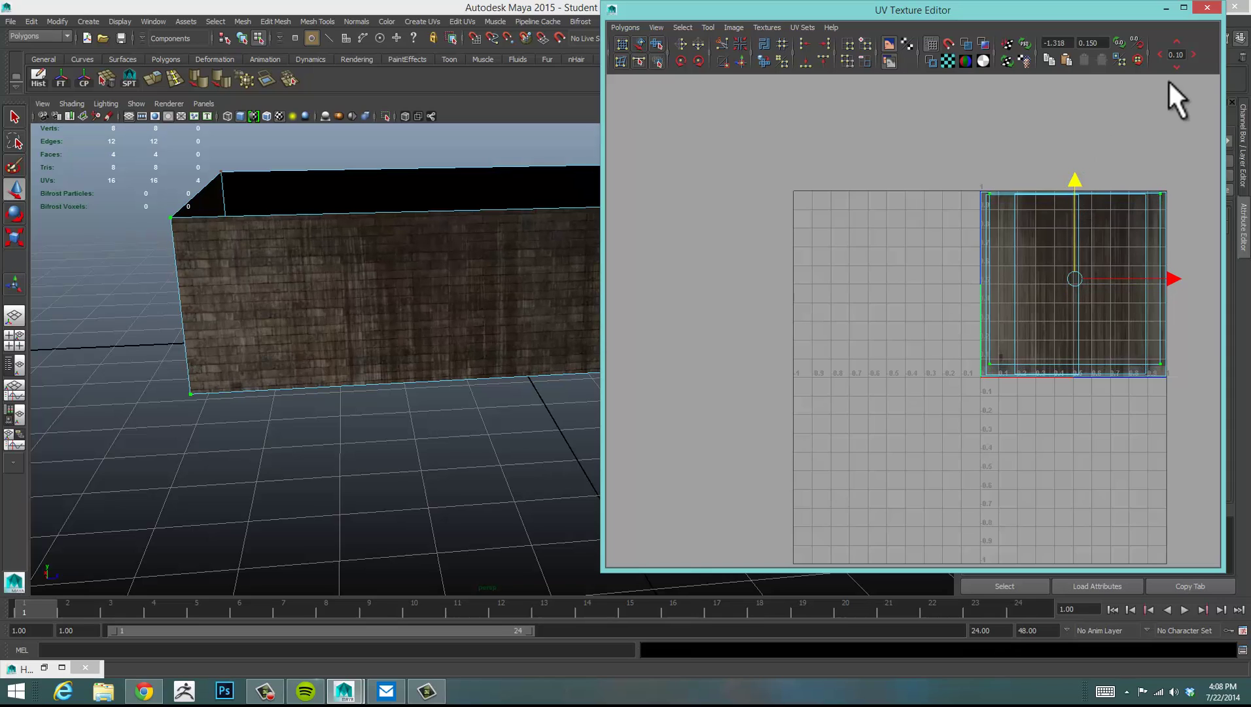
# Step: Minimize the UV Texture Editor and clear the UV selection to view the box's outer walls unobstructed
pyautogui.click(1167, 9)
pyautogui.keyDown('alt'); pyautogui.moveTo(623, 353); pyautogui.dragTo(861, 354); pyautogui.keyUp('alt')
pyautogui.keyDown('alt'); pyautogui.moveTo(860, 354); pyautogui.dragTo(762, 352, button='right'); pyautogui.keyUp('alt')
pyautogui.keyDown('alt'); pyautogui.moveTo(769, 357); pyautogui.dragTo(740, 354); pyautogui.keyUp('alt')
pyautogui.keyDown('alt'); pyautogui.moveTo(740, 355); pyautogui.dragTo(773, 377, button='right'); pyautogui.keyUp('alt')
pyautogui.keyDown('alt'); pyautogui.moveTo(786, 388); pyautogui.dragTo(801, 400); pyautogui.keyUp('alt')
pyautogui.keyDown('alt'); pyautogui.moveTo(801, 399); pyautogui.dragTo(769, 372, button='right'); pyautogui.keyUp('alt')
pyautogui.keyDown('alt'); pyautogui.moveTo(809, 401); pyautogui.dragTo(724, 442); pyautogui.keyUp('alt')
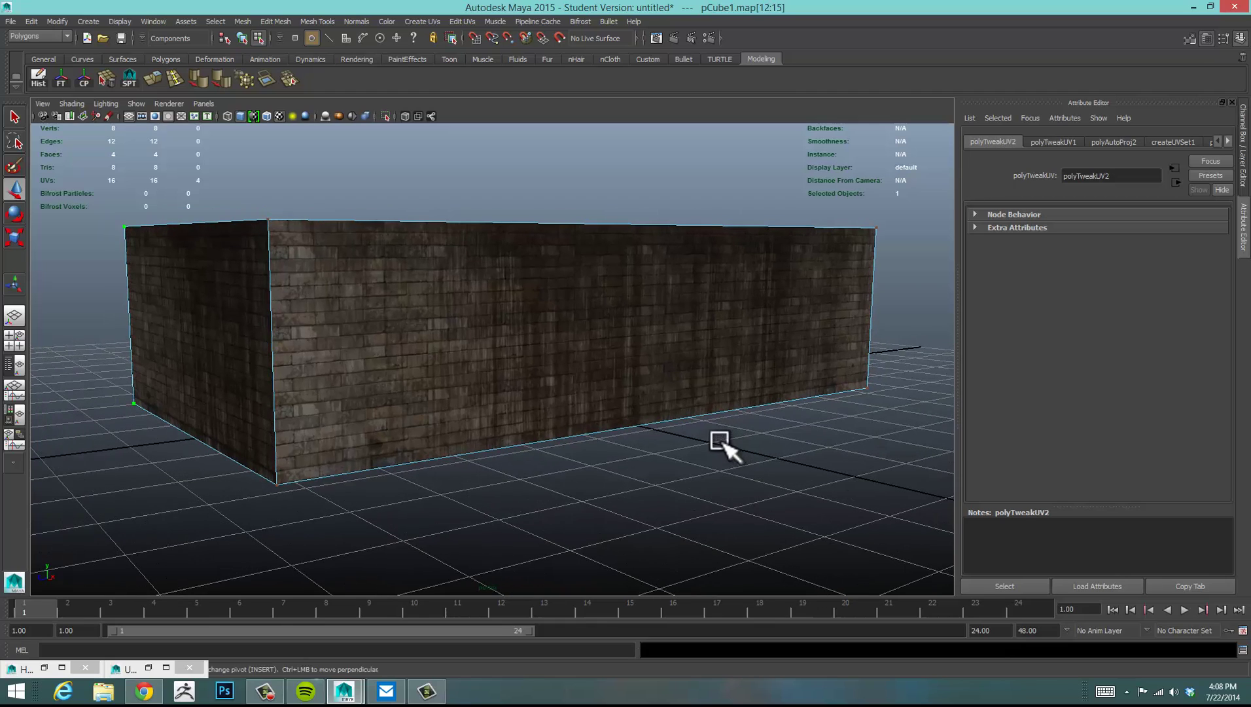
pyautogui.click(842, 465)
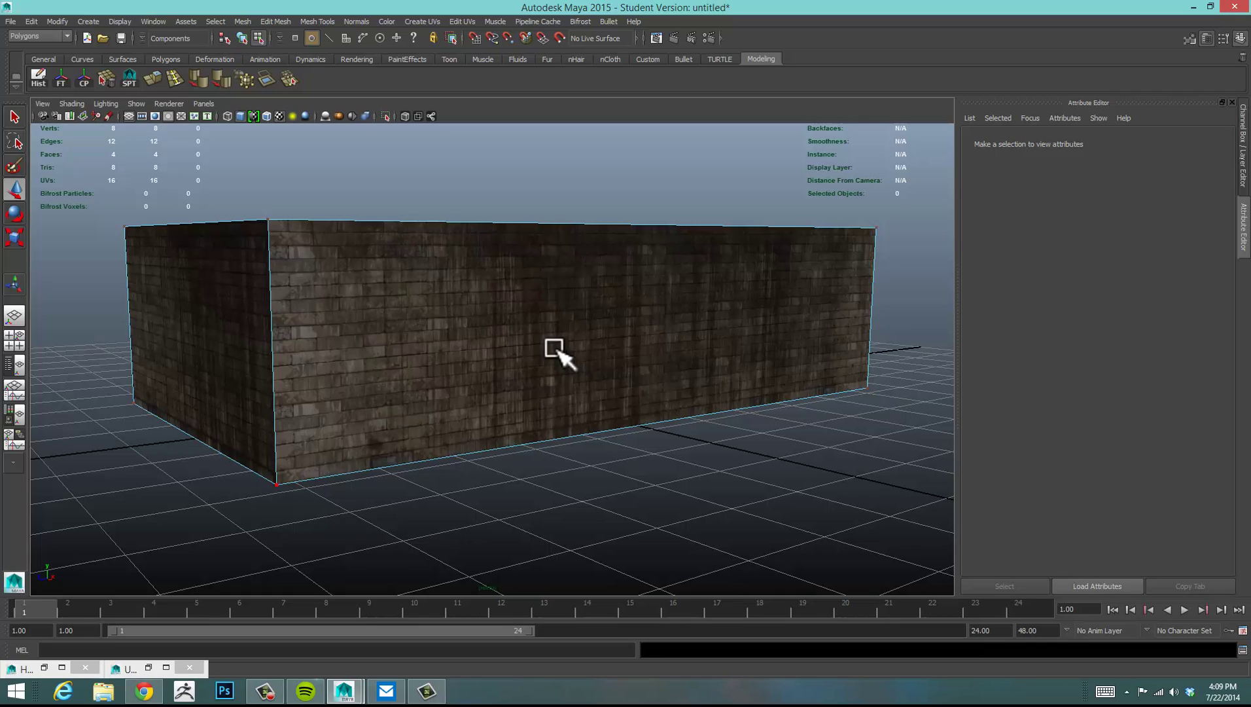
# Step: Examine the long wall's bricks and concrete streaks up close, checking for visible repetition, and compare them with the whole box
pyautogui.keyDown('alt'); pyautogui.moveTo(536, 338); pyautogui.dragTo(512, 350); pyautogui.keyUp('alt')
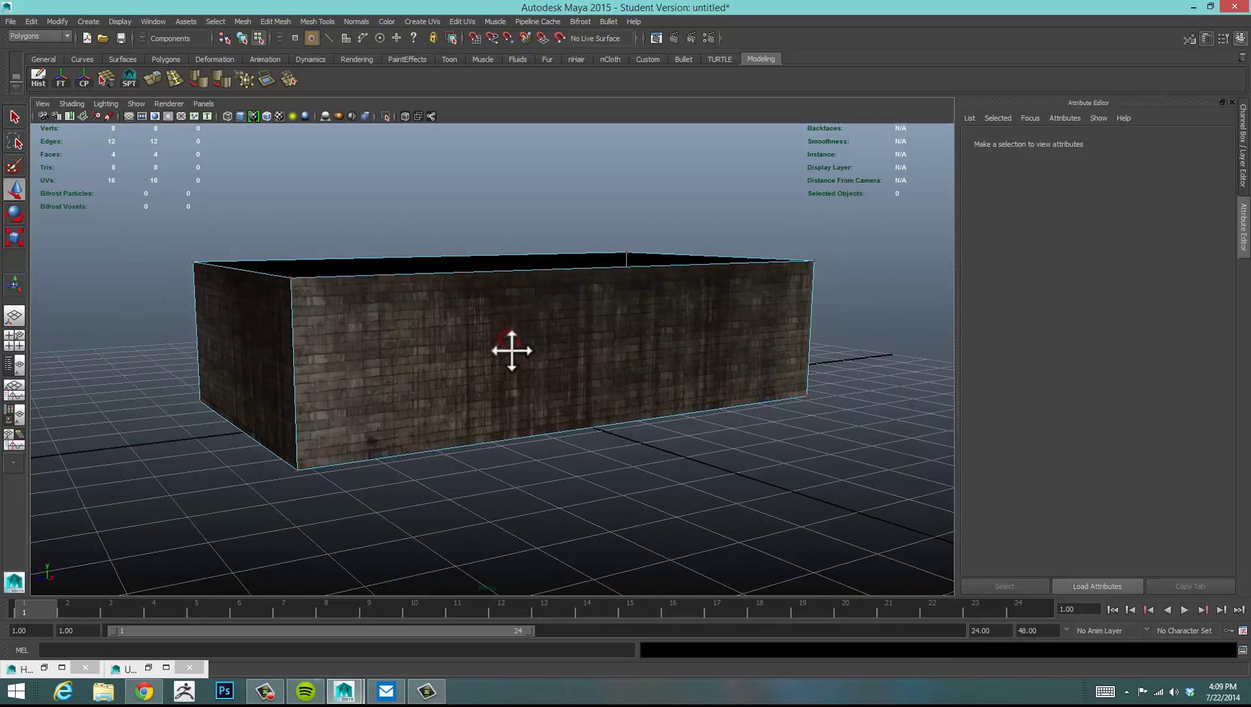
pyautogui.keyDown('alt'); pyautogui.moveTo(512, 350); pyautogui.dragTo(576, 415, button='middle'); pyautogui.keyUp('alt')
pyautogui.keyDown('alt'); pyautogui.moveTo(371, 392); pyautogui.dragTo(824, 360, button='right'); pyautogui.keyUp('alt')
pyautogui.keyDown('alt'); pyautogui.moveTo(645, 416); pyautogui.dragTo(685, 368, button='middle'); pyautogui.keyUp('alt')
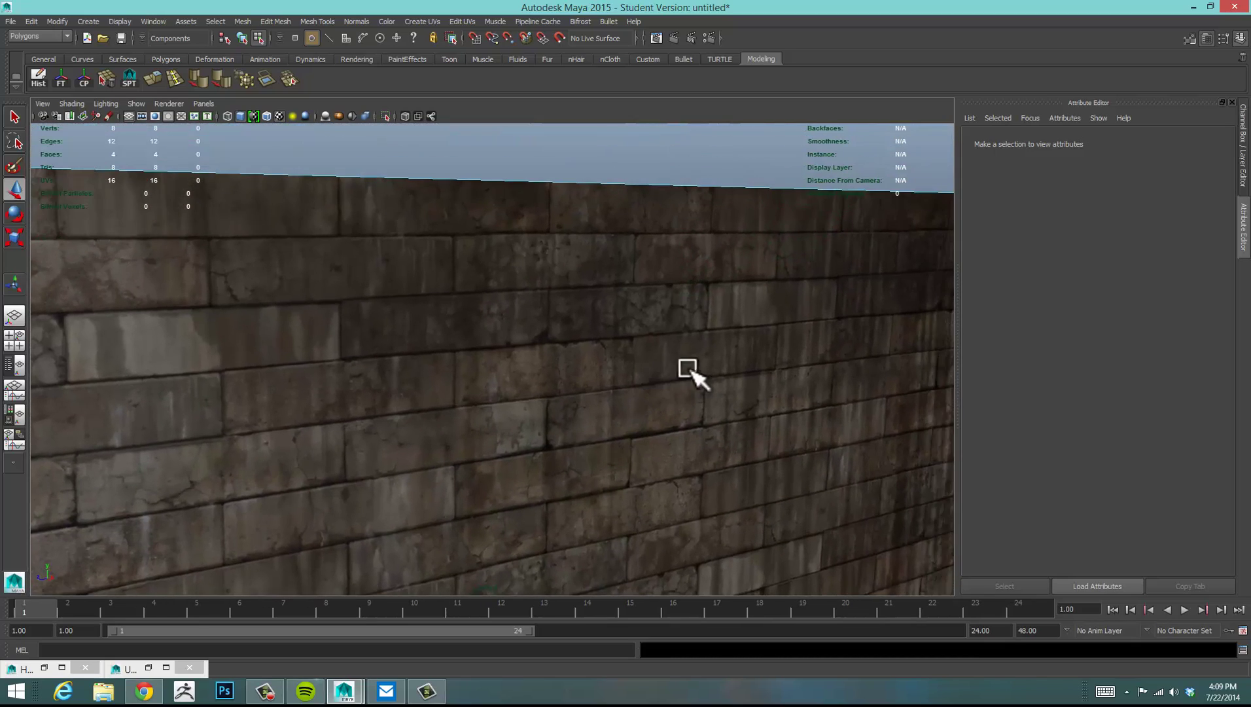
pyautogui.keyDown('alt'); pyautogui.moveTo(684, 369); pyautogui.dragTo(506, 357); pyautogui.keyUp('alt')
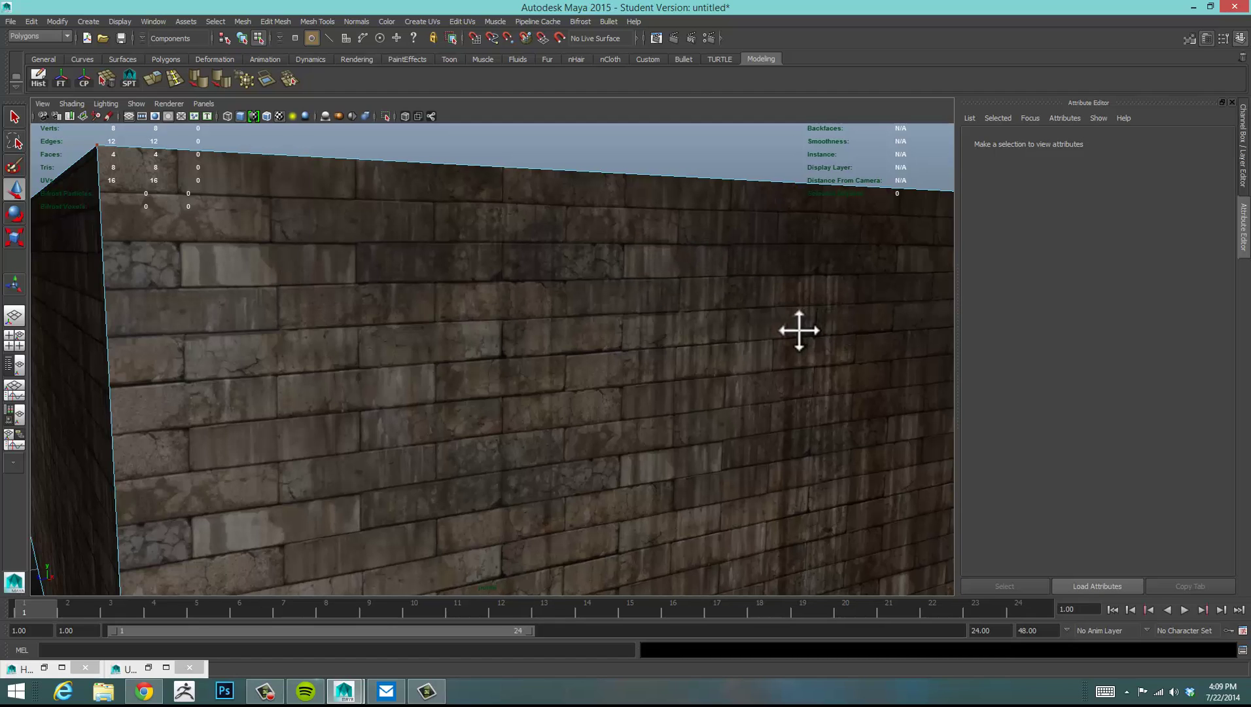
pyautogui.keyDown('alt'); pyautogui.moveTo(799, 330); pyautogui.dragTo(768, 329, button='middle'); pyautogui.keyUp('alt')
pyautogui.moveTo(846, 327)
pyautogui.keyDown('alt'); pyautogui.mouseDown()
pyautogui.moveTo(818, 327)
pyautogui.moveTo(841, 322)
pyautogui.mouseUp(); pyautogui.keyUp('alt')
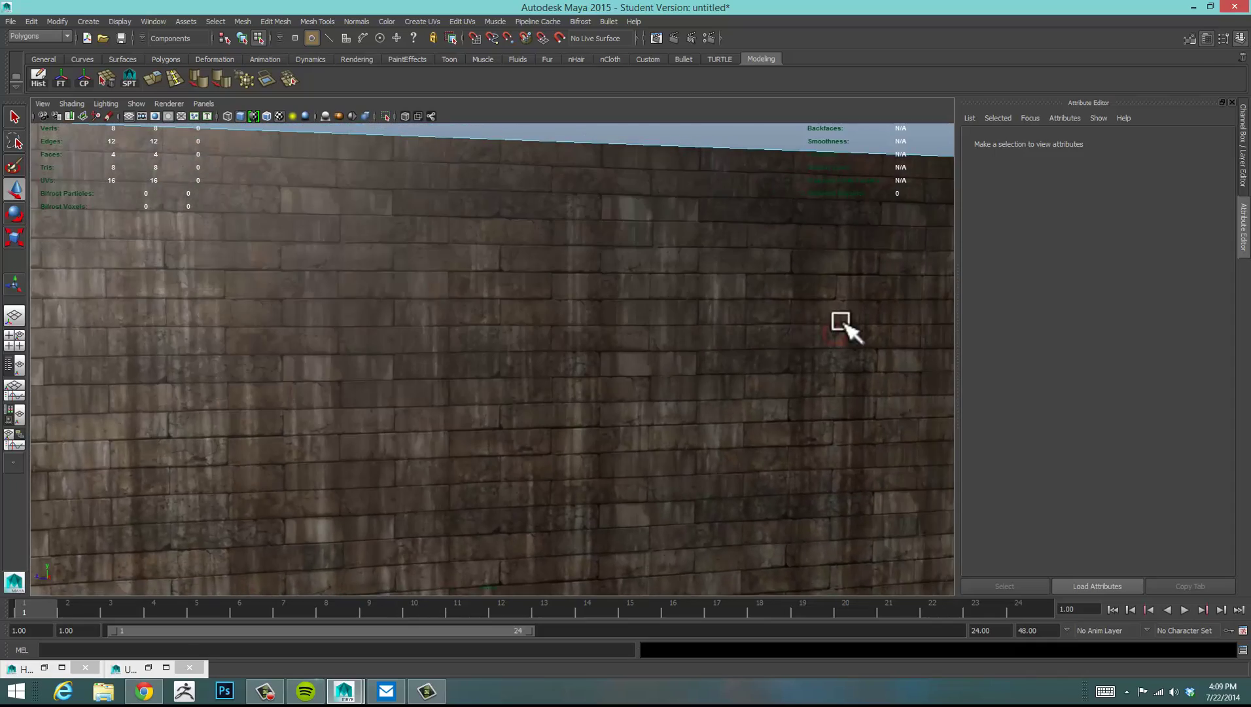
pyautogui.keyDown('alt'); pyautogui.moveTo(844, 327); pyautogui.dragTo(734, 324, button='right'); pyautogui.keyUp('alt')
pyautogui.keyDown('alt'); pyautogui.moveTo(735, 324); pyautogui.dragTo(857, 347); pyautogui.keyUp('alt')
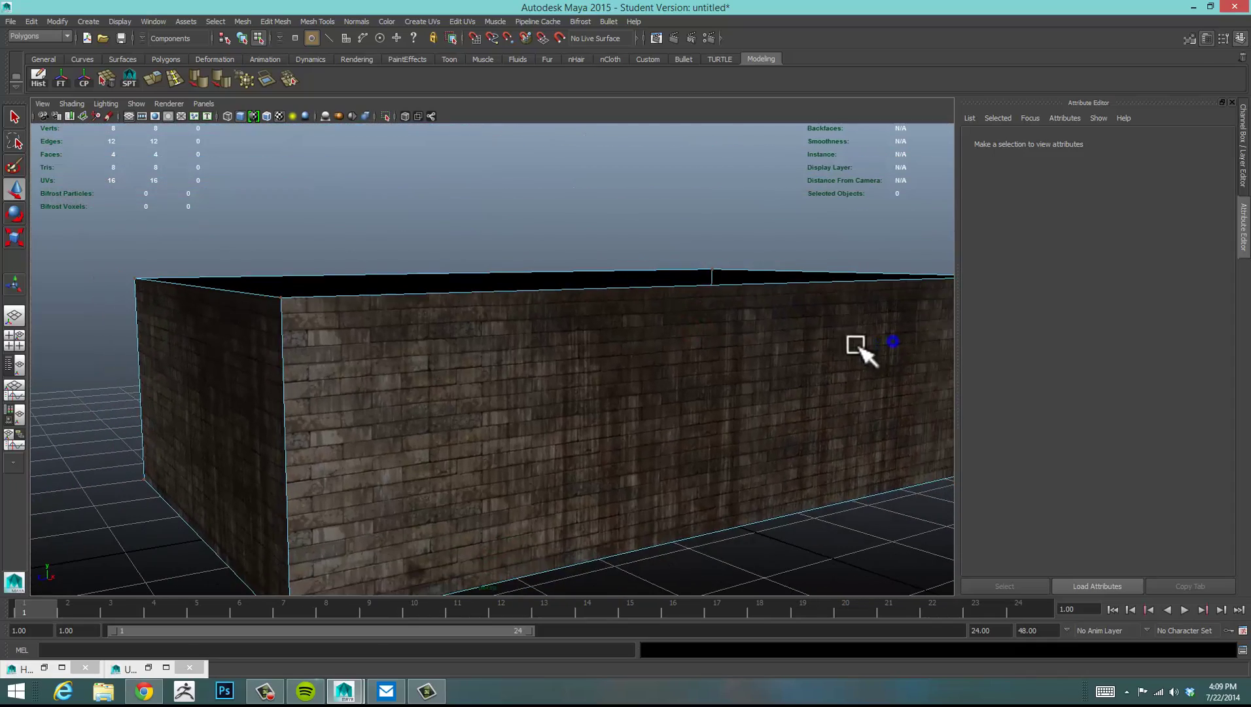
pyautogui.keyDown('alt'); pyautogui.moveTo(861, 347); pyautogui.dragTo(833, 355, button='right'); pyautogui.keyUp('alt')
pyautogui.keyDown('alt'); pyautogui.moveTo(833, 355); pyautogui.dragTo(791, 330, button='middle'); pyautogui.keyUp('alt')
pyautogui.keyDown('alt'); pyautogui.moveTo(790, 330); pyautogui.dragTo(799, 335); pyautogui.keyUp('alt')
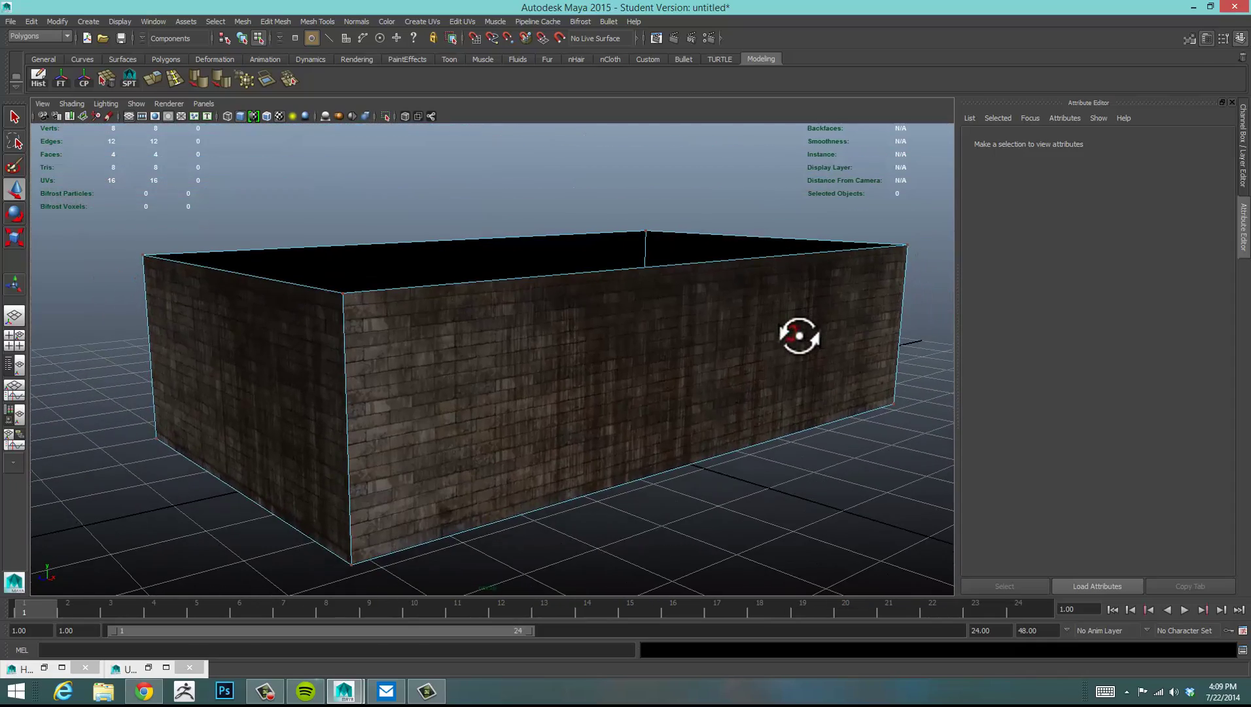
pyautogui.keyDown('alt'); pyautogui.moveTo(799, 336); pyautogui.dragTo(790, 347, button='right'); pyautogui.keyUp('alt')
pyautogui.keyDown('alt'); pyautogui.moveTo(793, 346); pyautogui.dragTo(793, 335, button='middle'); pyautogui.keyUp('alt')
pyautogui.keyDown('alt'); pyautogui.moveTo(793, 335); pyautogui.dragTo(812, 343, button='right'); pyautogui.keyUp('alt')
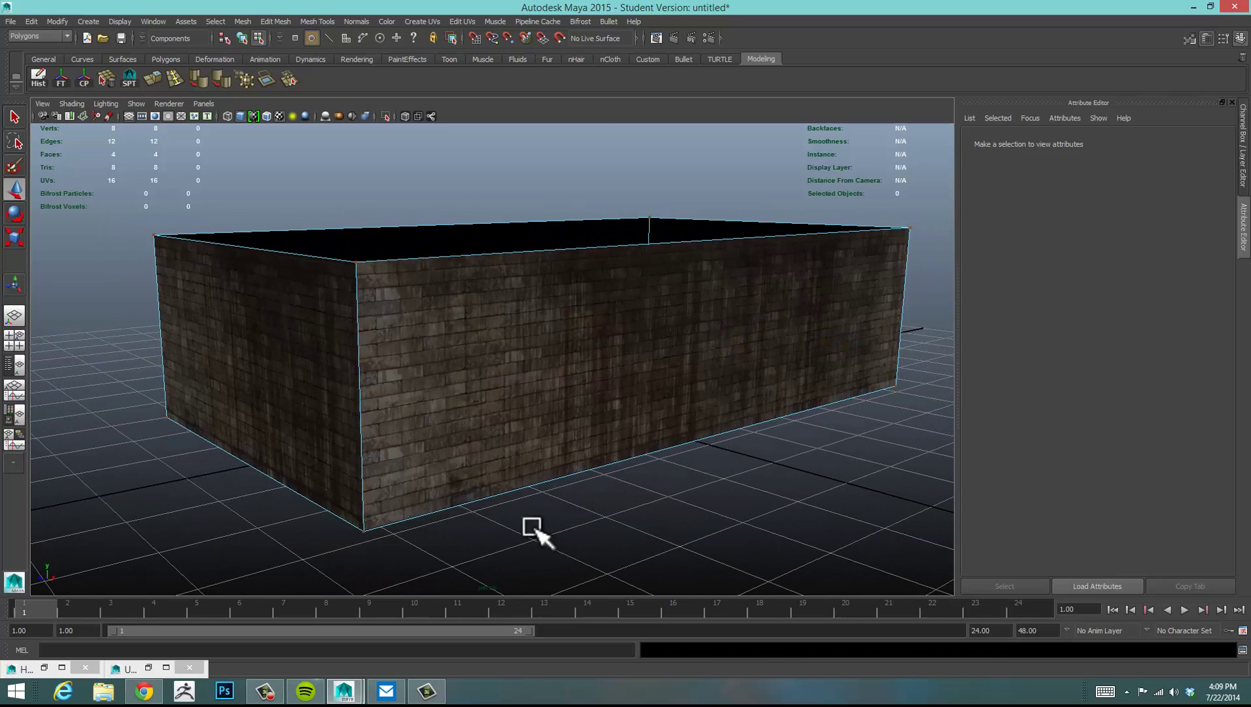